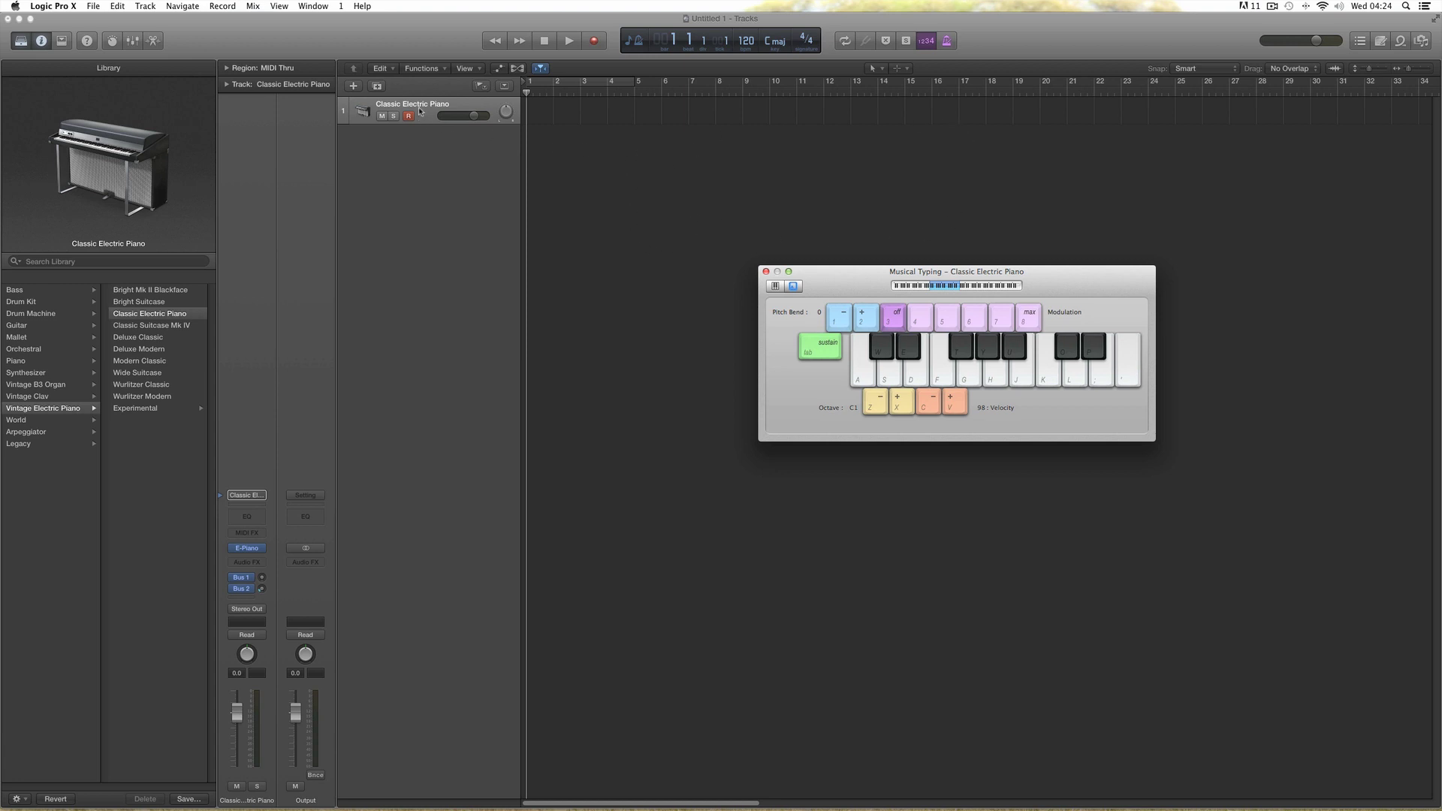
Step: Load the SoCal+ patch from the Drum Kit library's Producer Kits onto the Classic Electric Piano track
{"action": "left_click", "coordinate": [30, 304]}
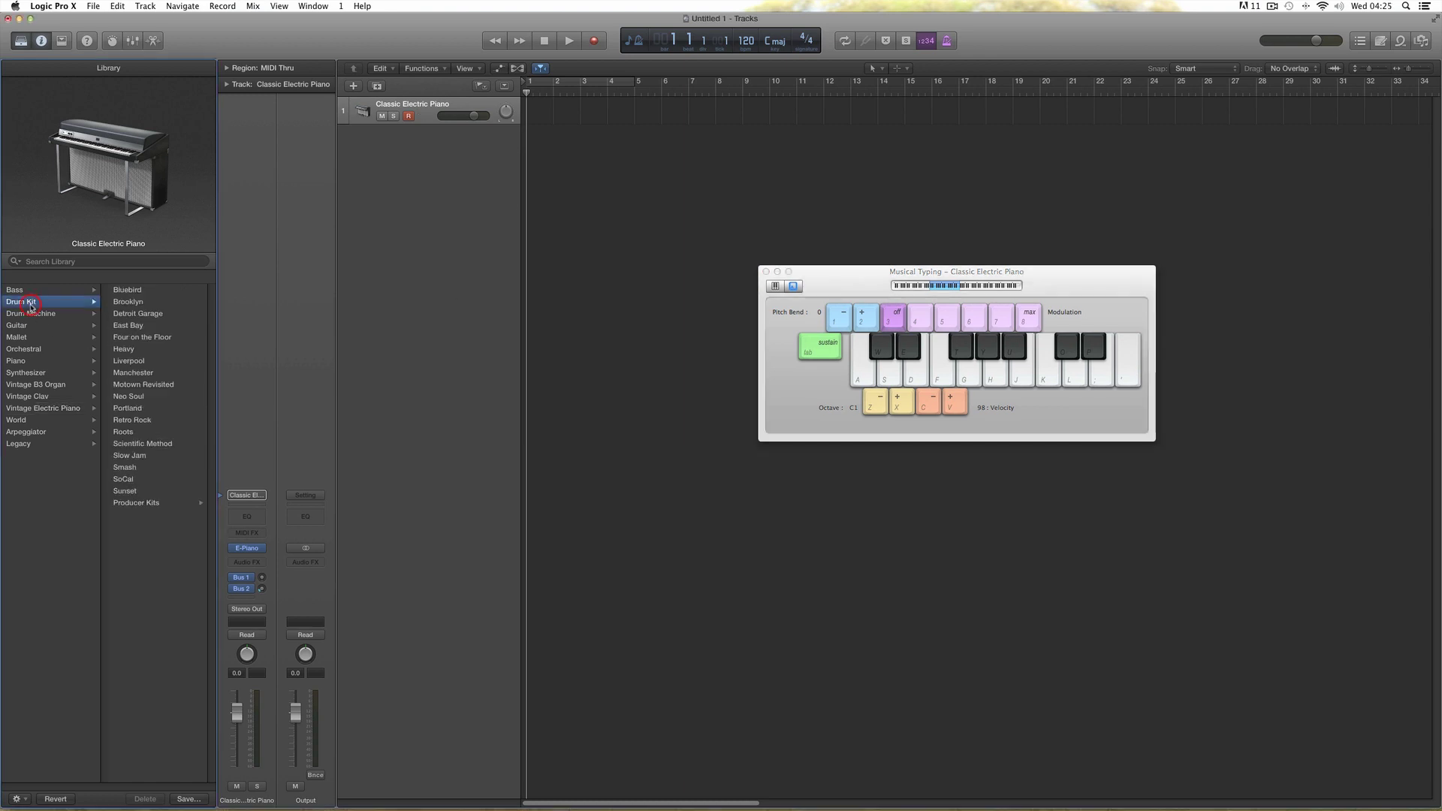
{"action": "left_click", "coordinate": [129, 503]}
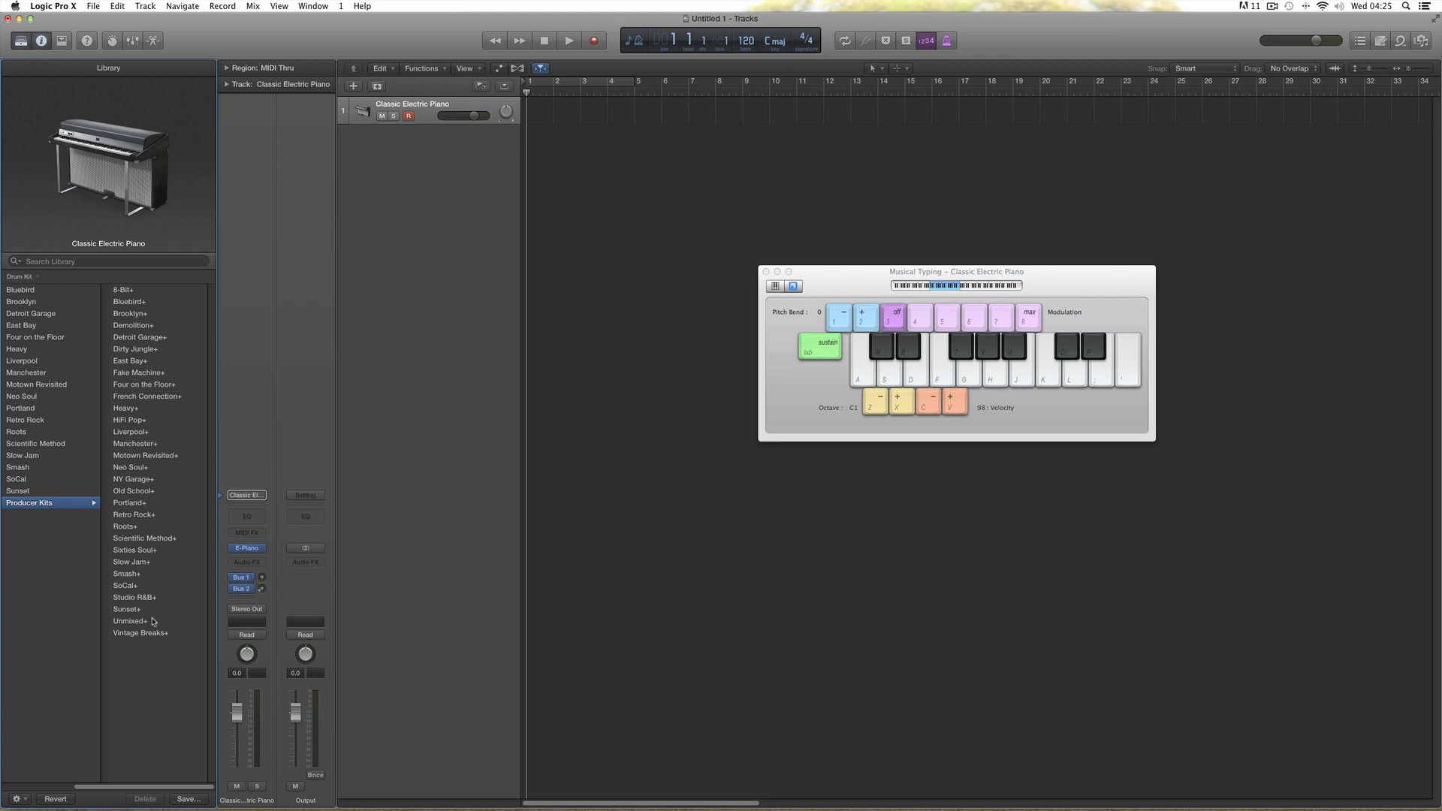
{"action": "left_click", "coordinate": [55, 503]}
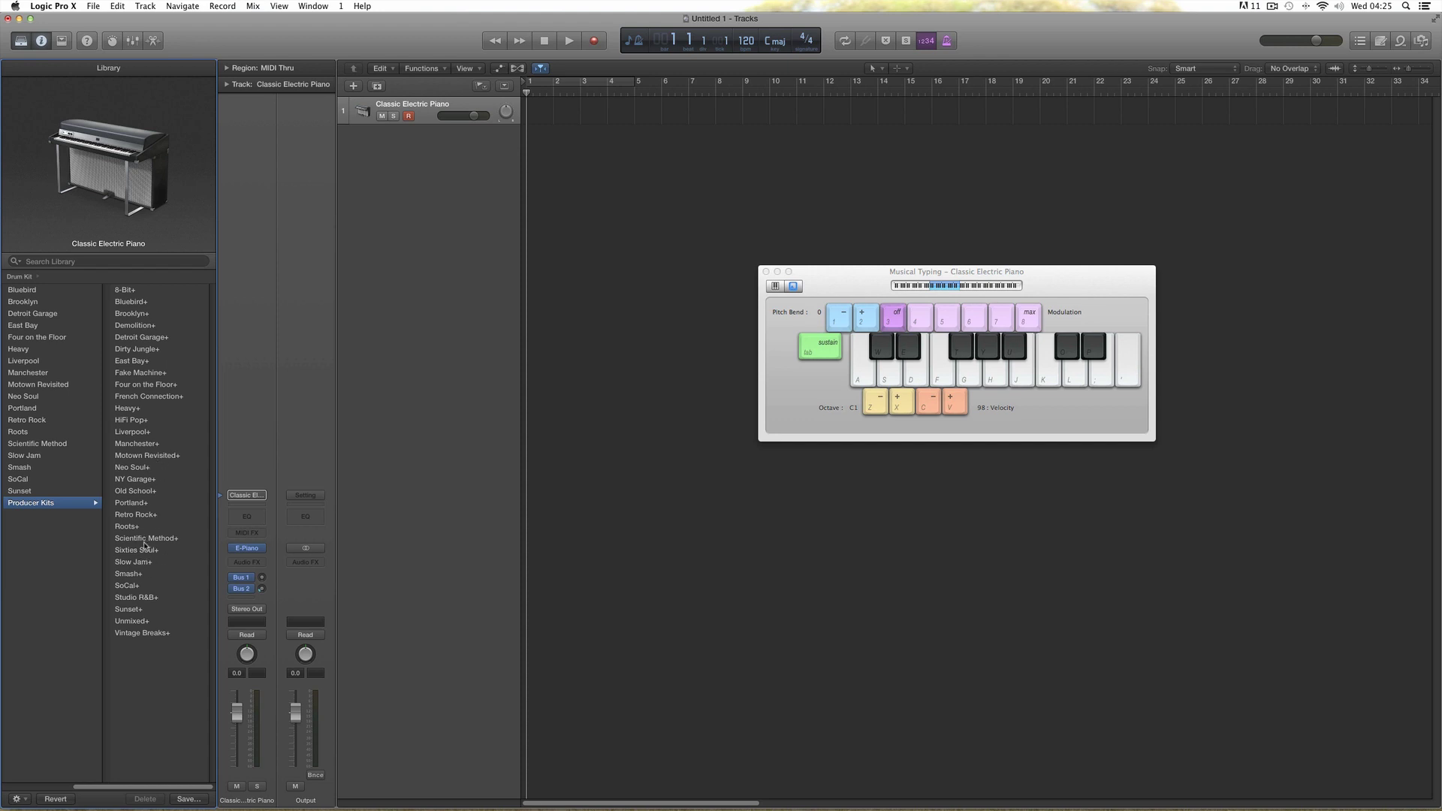
{"action": "left_click", "coordinate": [131, 587]}
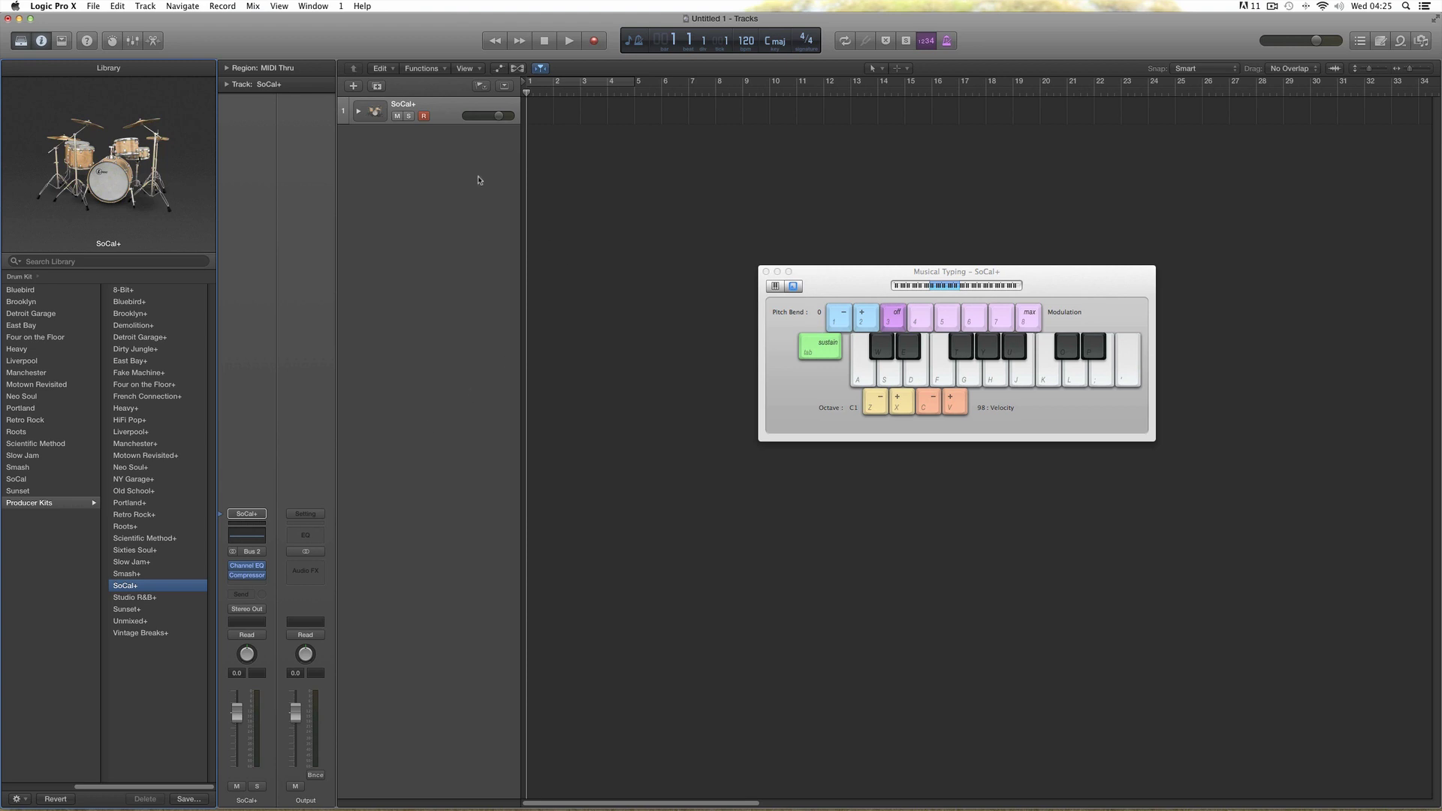
Step: Expand the SoCal+ track stack to show its subtracks and close the Musical Typing window
{"action": "left_click", "coordinate": [359, 113]}
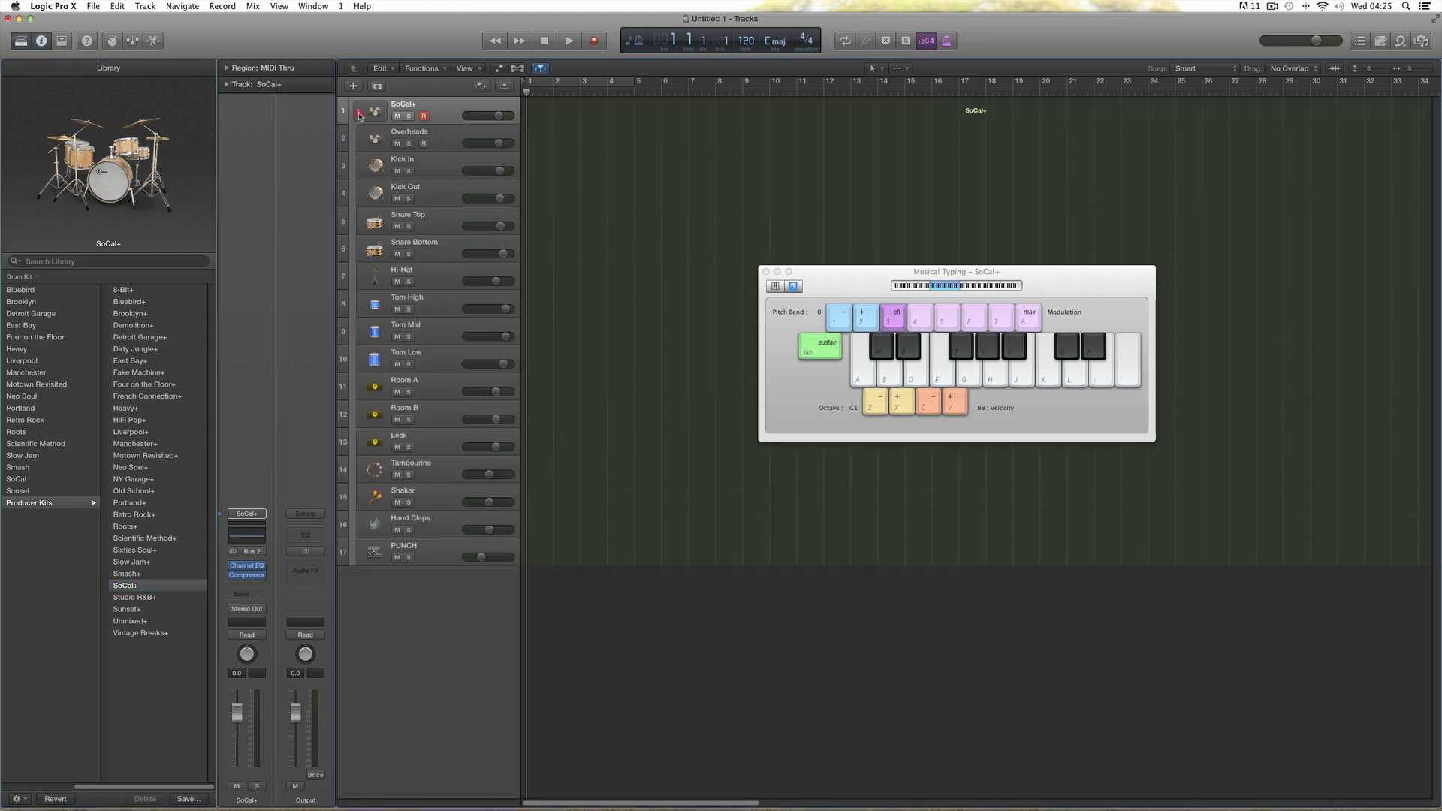
{"action": "left_click", "coordinate": [359, 113]}
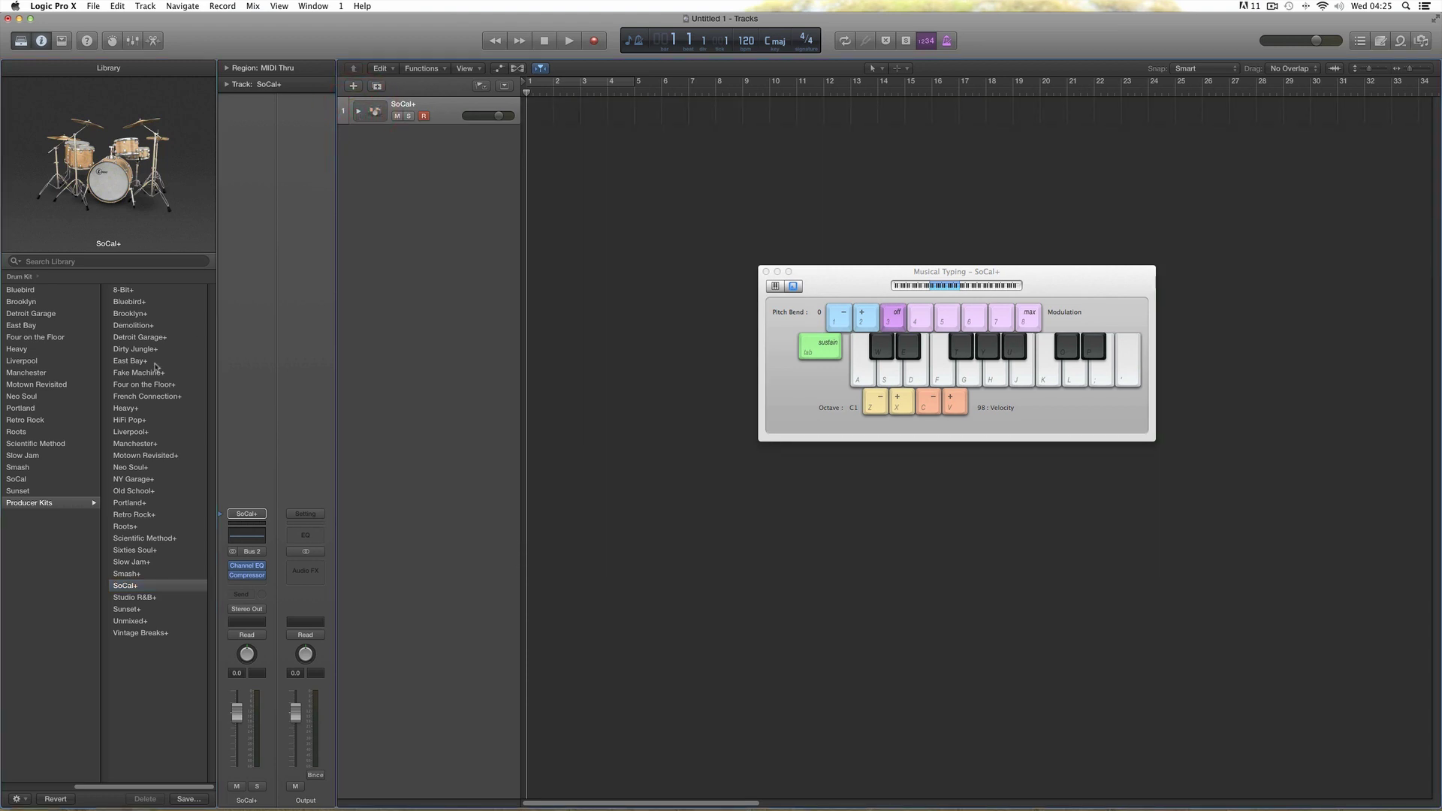
{"action": "left_click", "coordinate": [360, 113]}
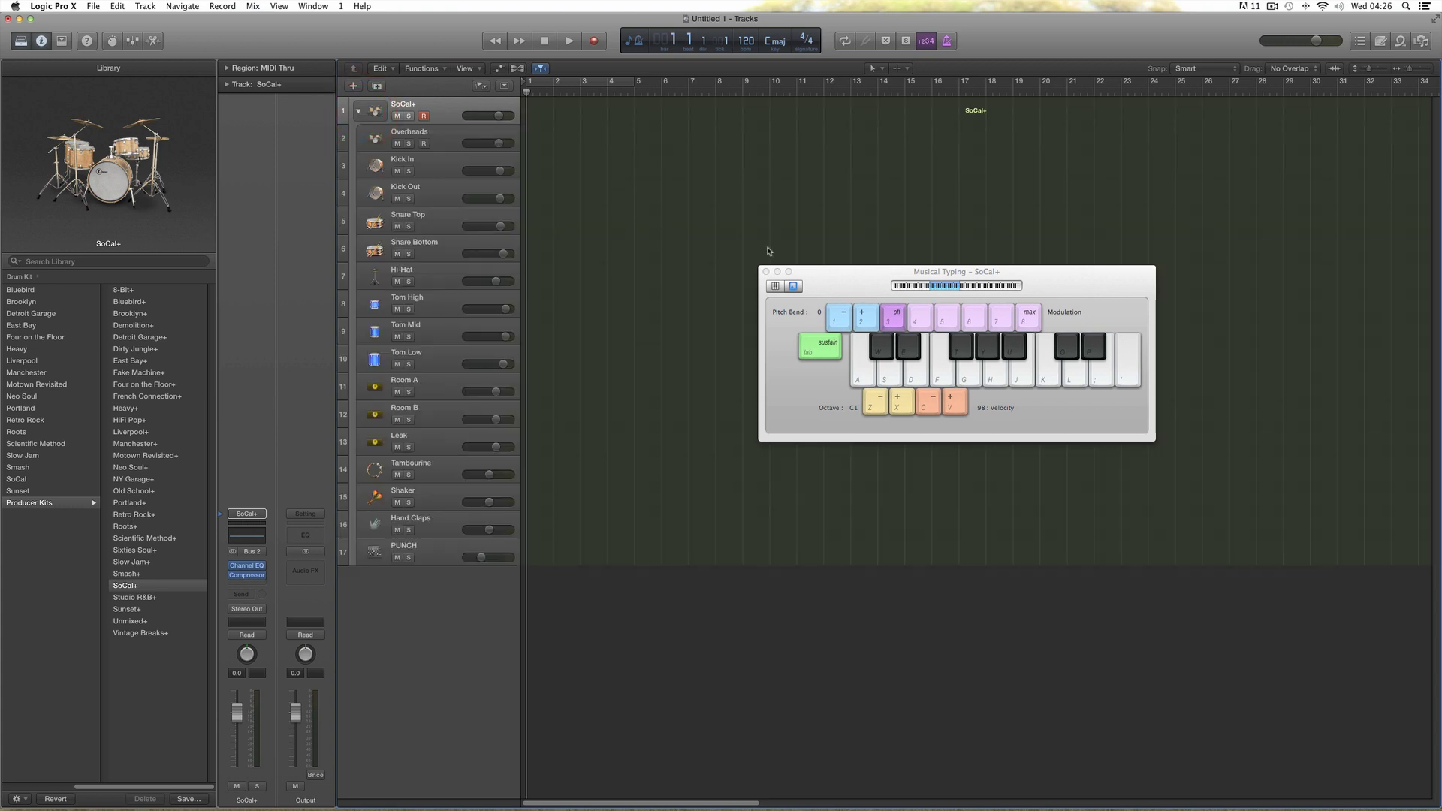
{"action": "left_click", "coordinate": [766, 272]}
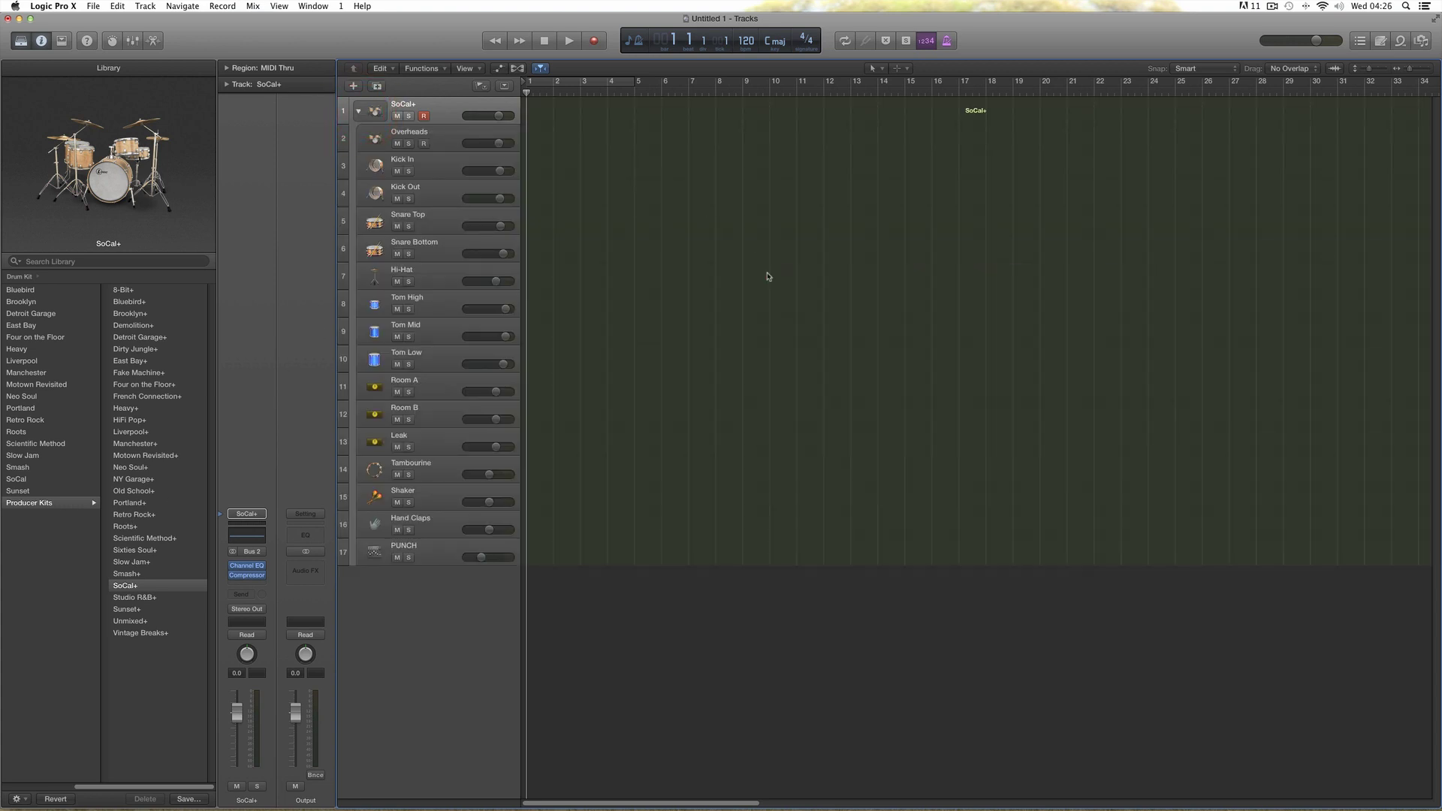
Step: Show the mixer and examine the kit's channel strips from Overheads through PUNCH, plus the SoCal+ main strip
{"action": "left_click", "coordinate": [132, 40]}
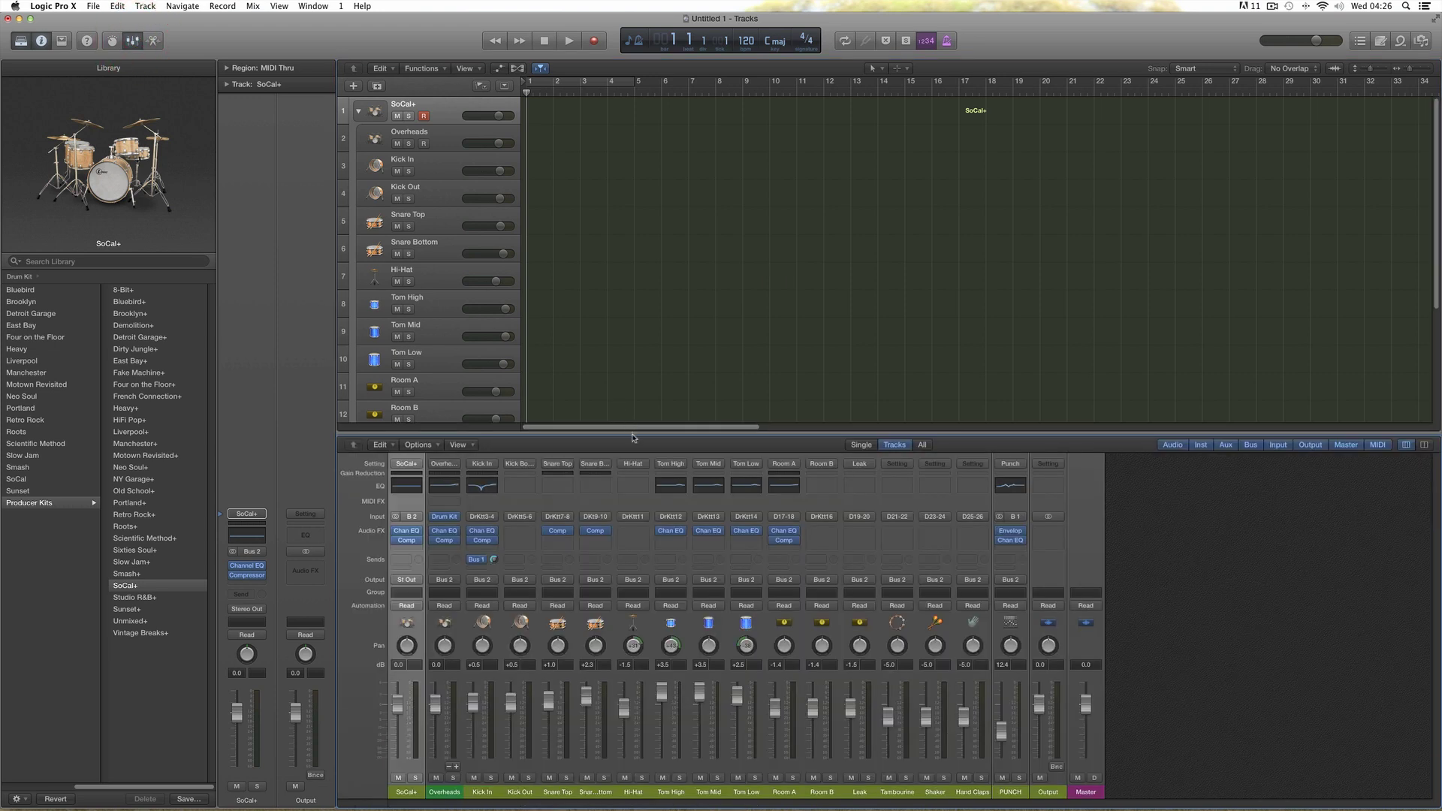
{"action": "left_click_drag", "start_coordinate": [632, 438], "coordinate": [633, 441]}
{"action": "left_click", "coordinate": [633, 366]}
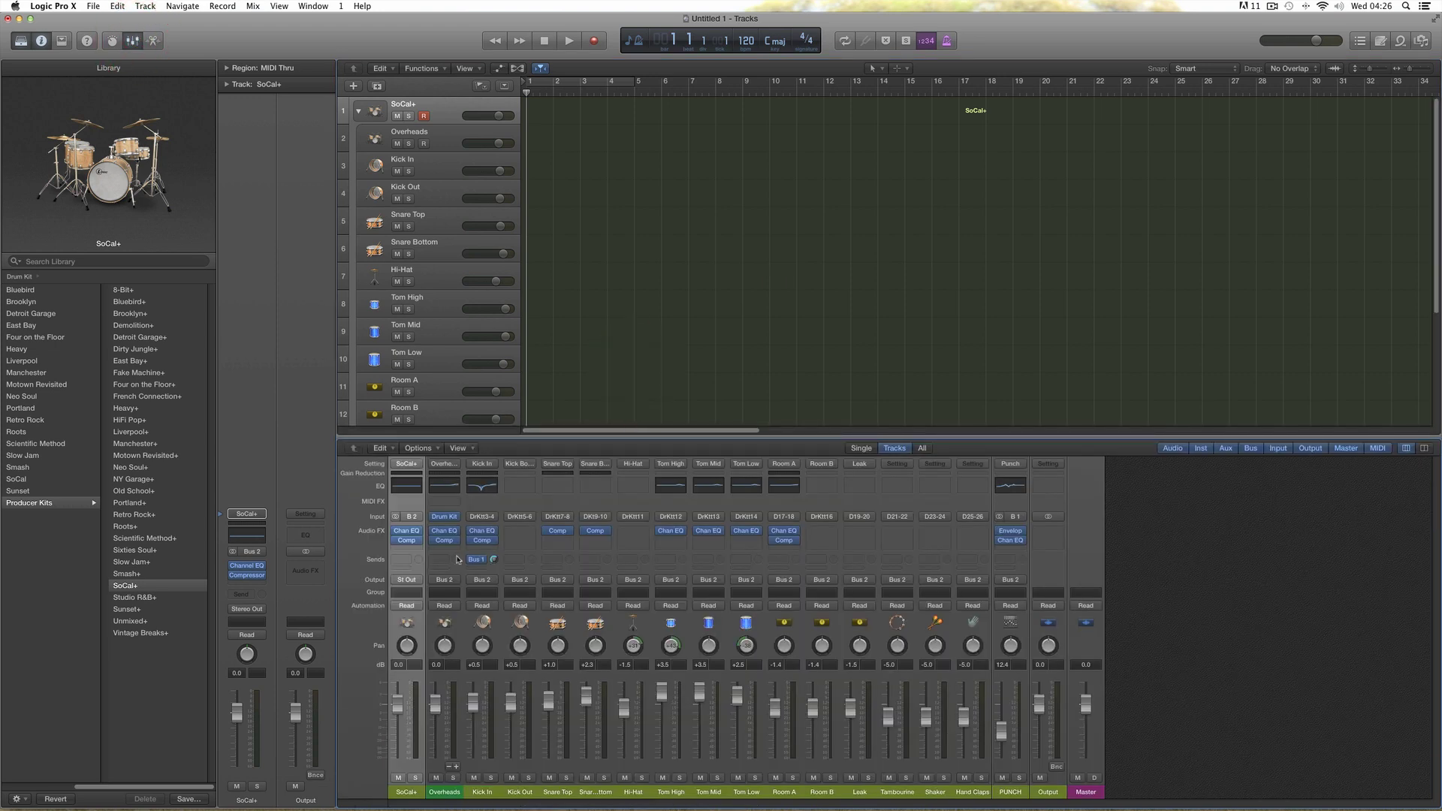
{"action": "left_click", "coordinate": [448, 792]}
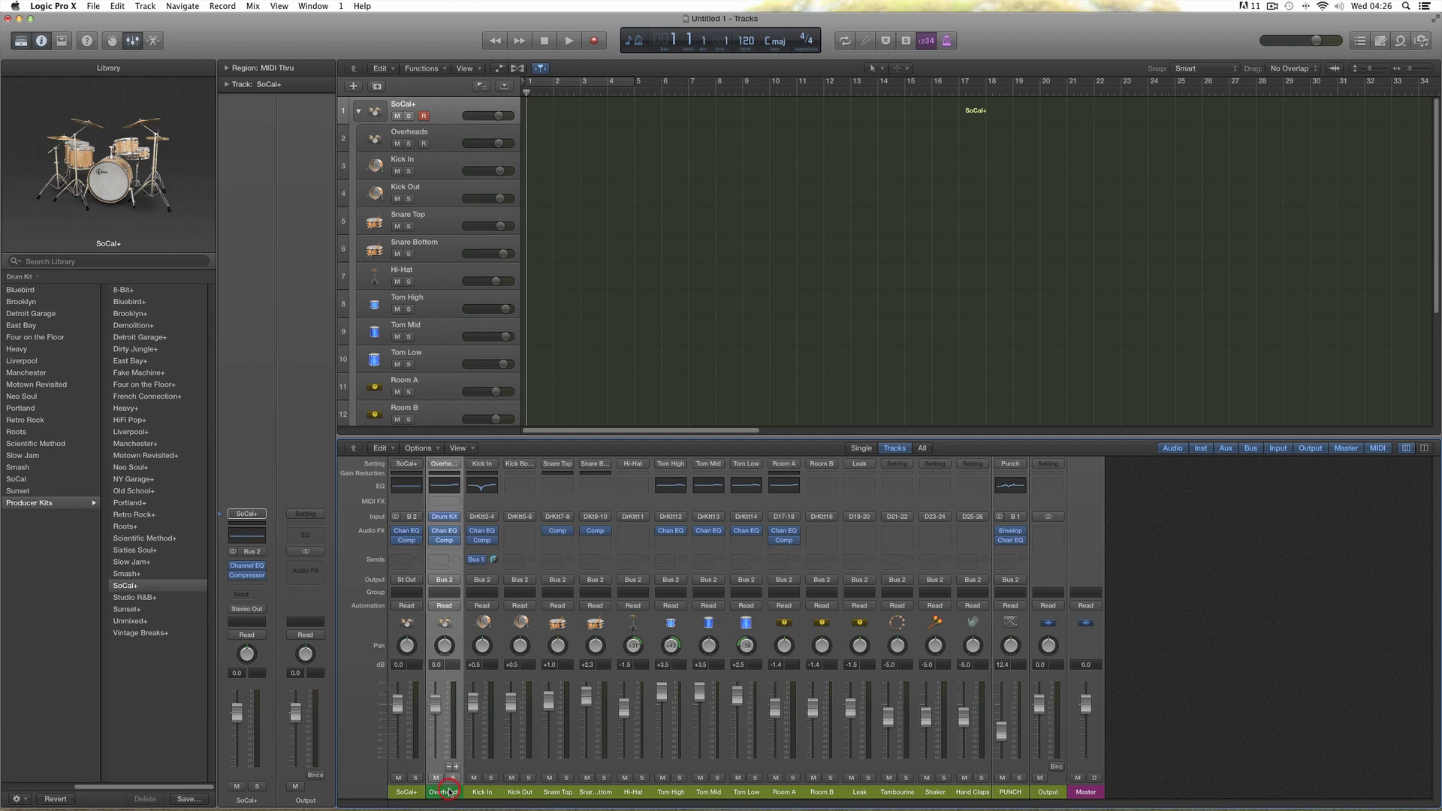
{"action": "left_click", "coordinate": [1007, 792], "text": "shift"}
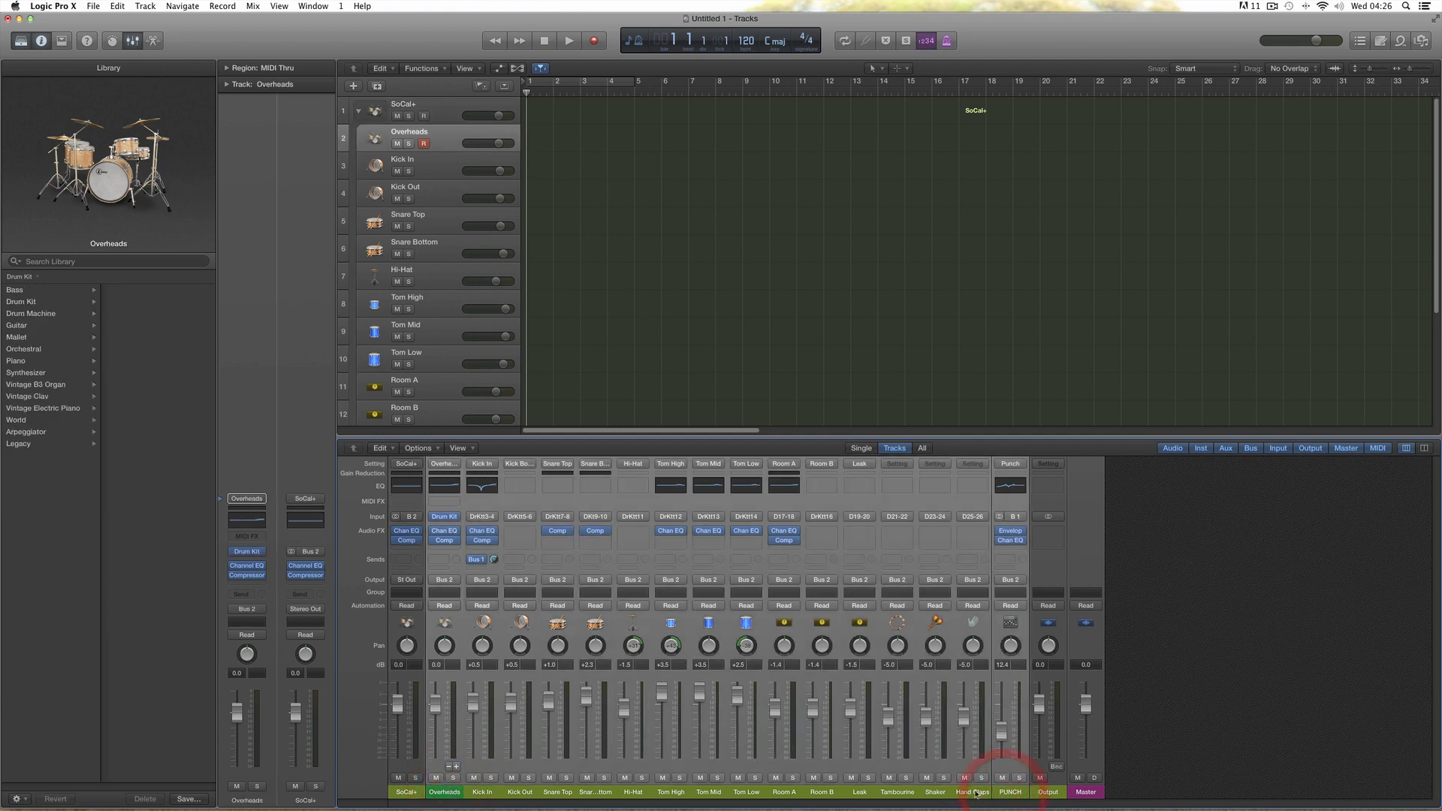
{"action": "left_click", "coordinate": [417, 793]}
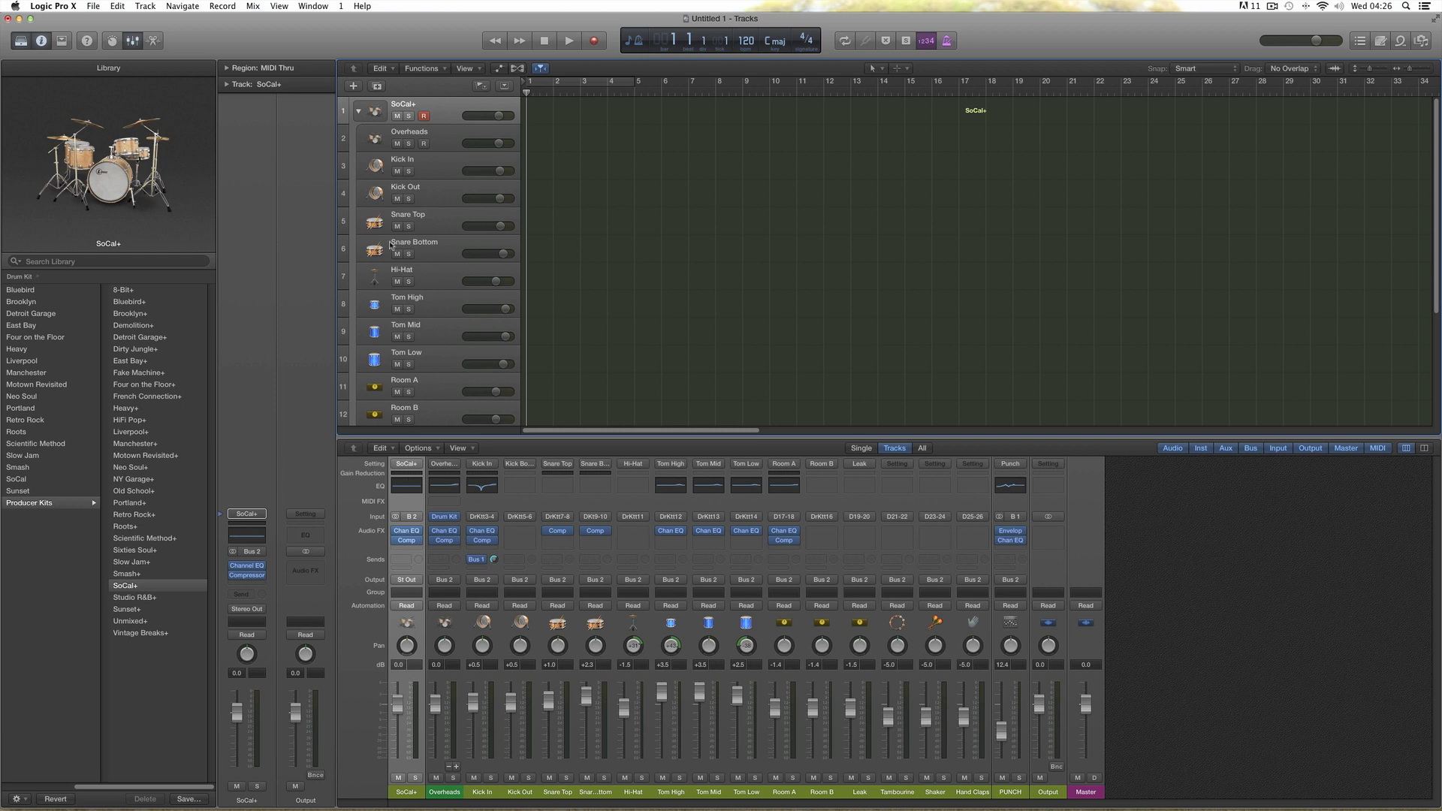
Step: Flatten the SoCal+ track stack into separate tracks
{"action": "right_click", "coordinate": [440, 109]}
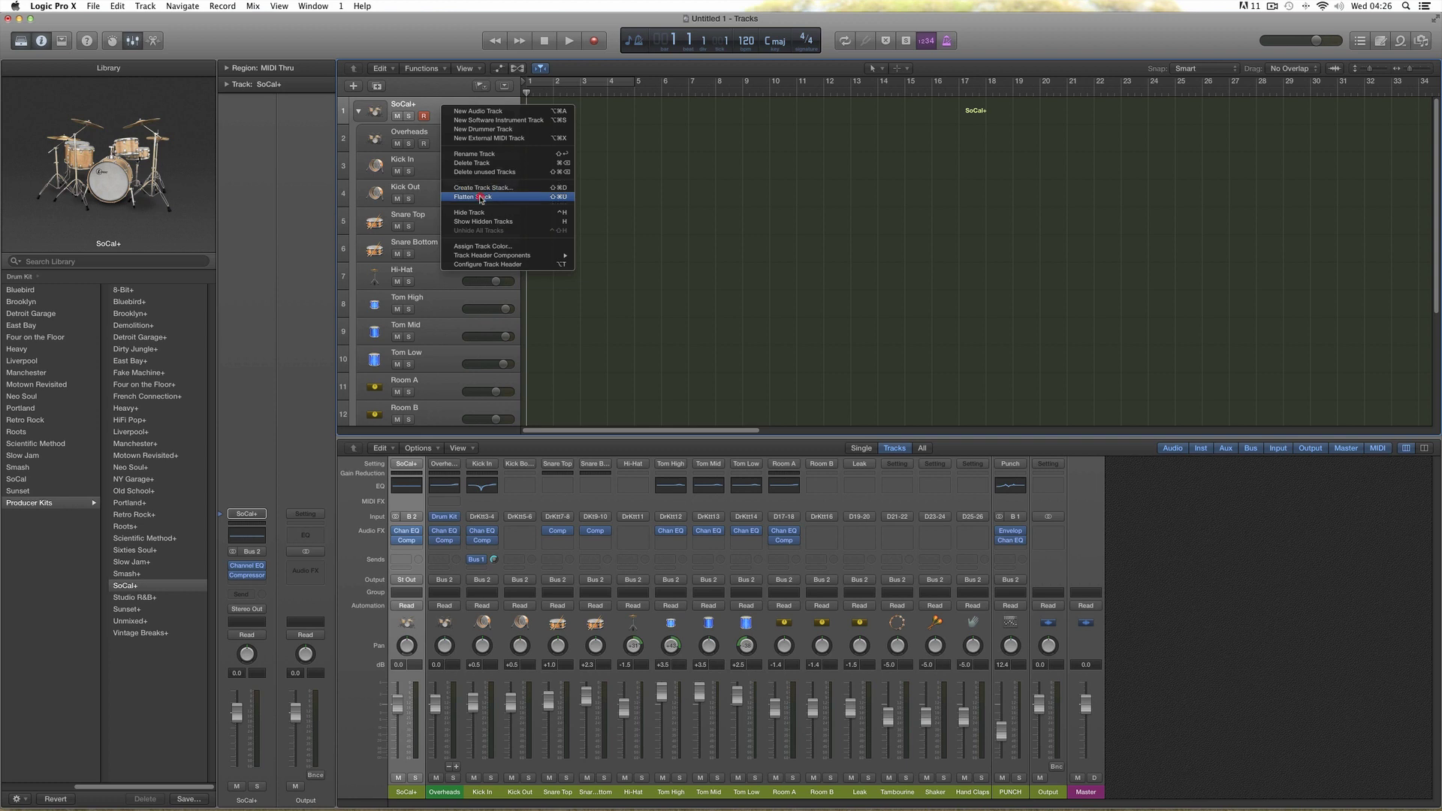
{"action": "left_click", "coordinate": [415, 110]}
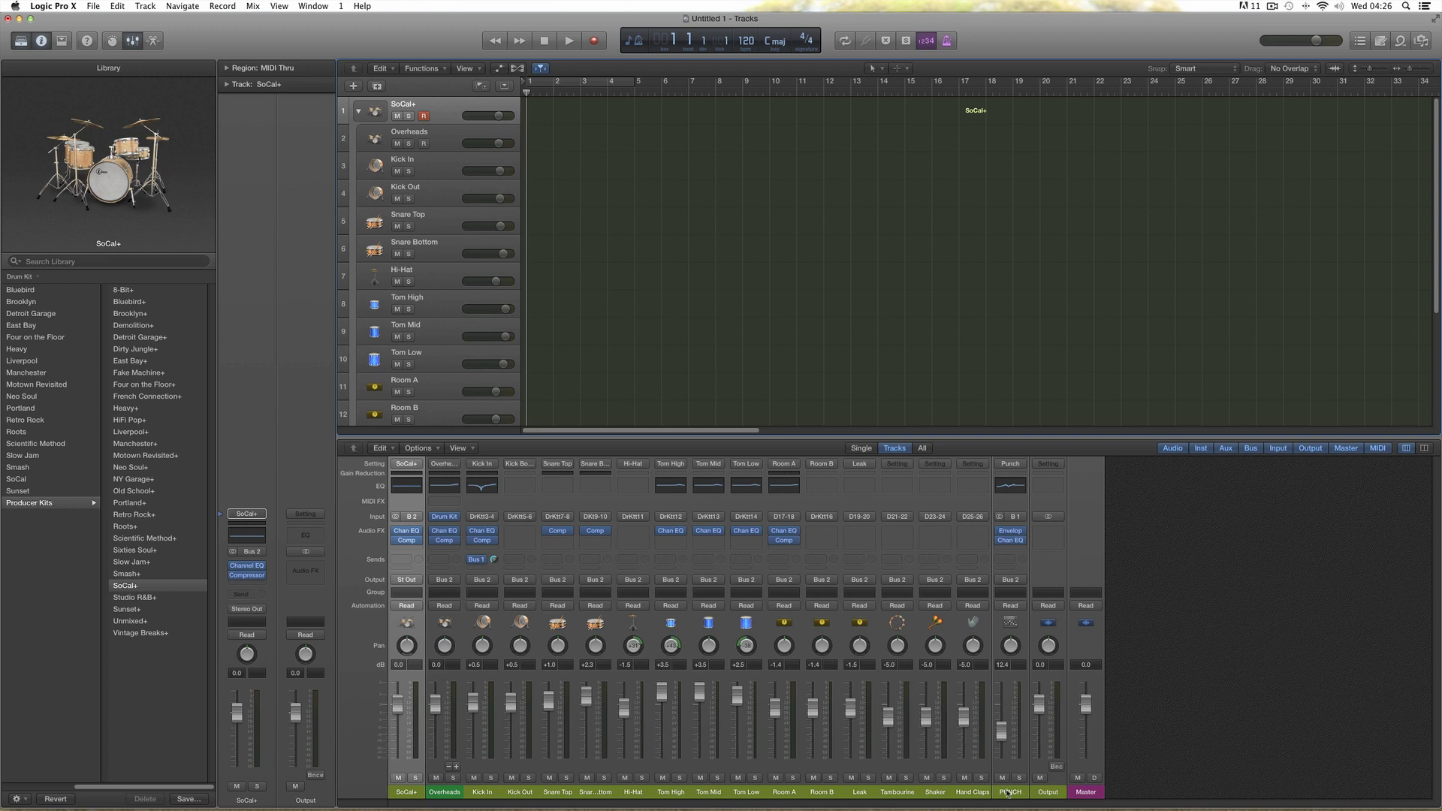
{"action": "left_click", "coordinate": [440, 111]}
{"action": "right_click", "coordinate": [439, 112]}
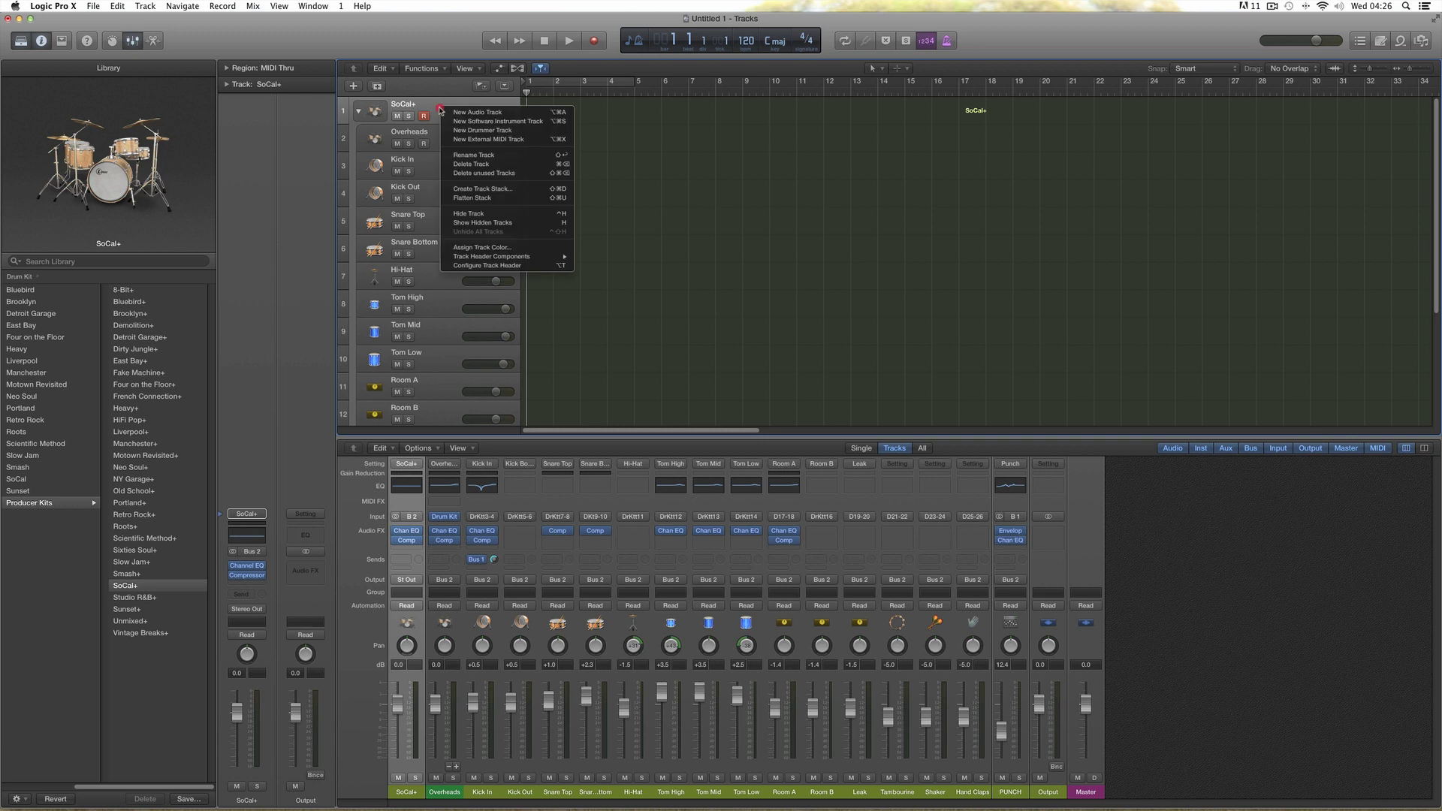
{"action": "left_click", "coordinate": [475, 198]}
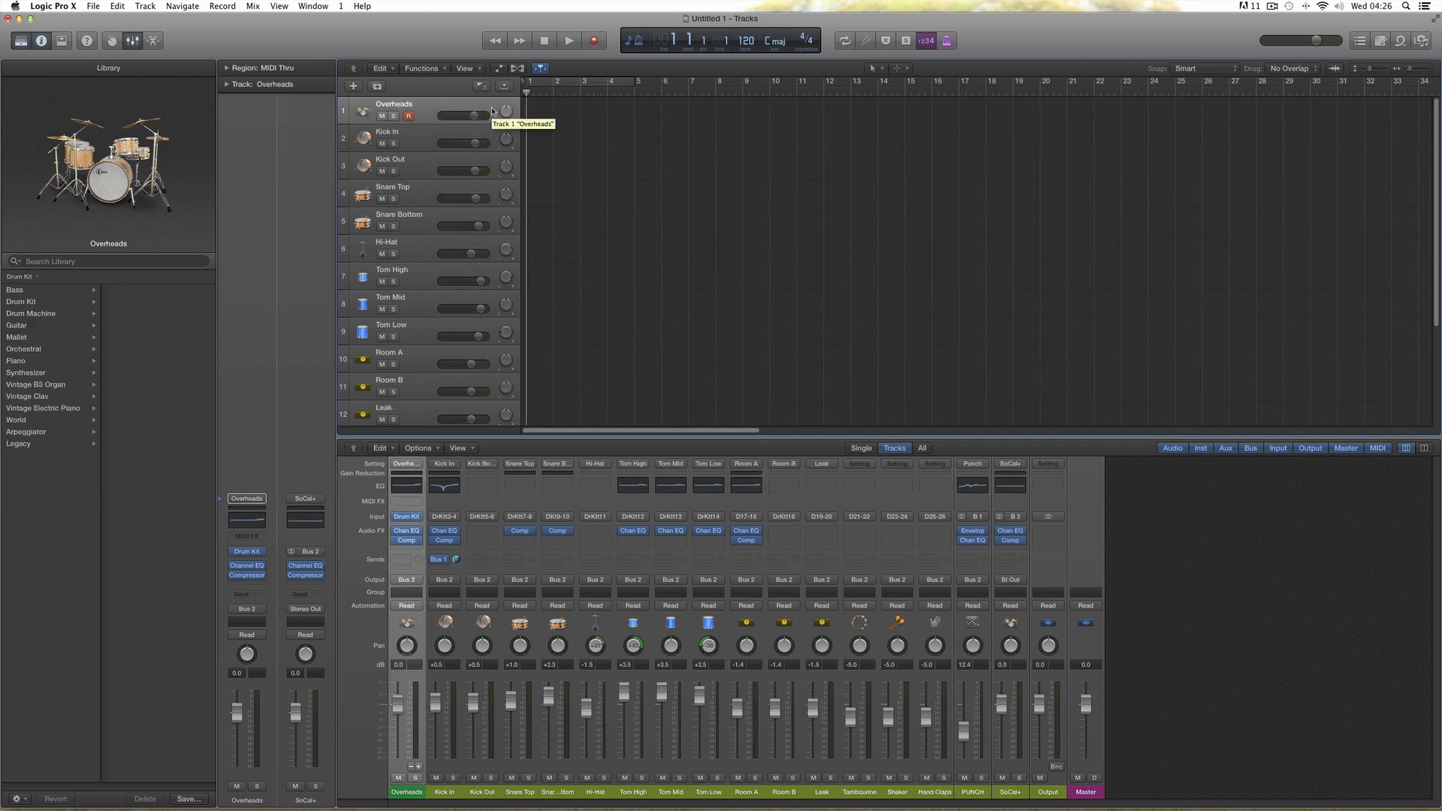
Step: Review the flattened kit's mixer channels: SoCal+, Overheads through PUNCH, and Output
{"action": "left_click", "coordinate": [1016, 791]}
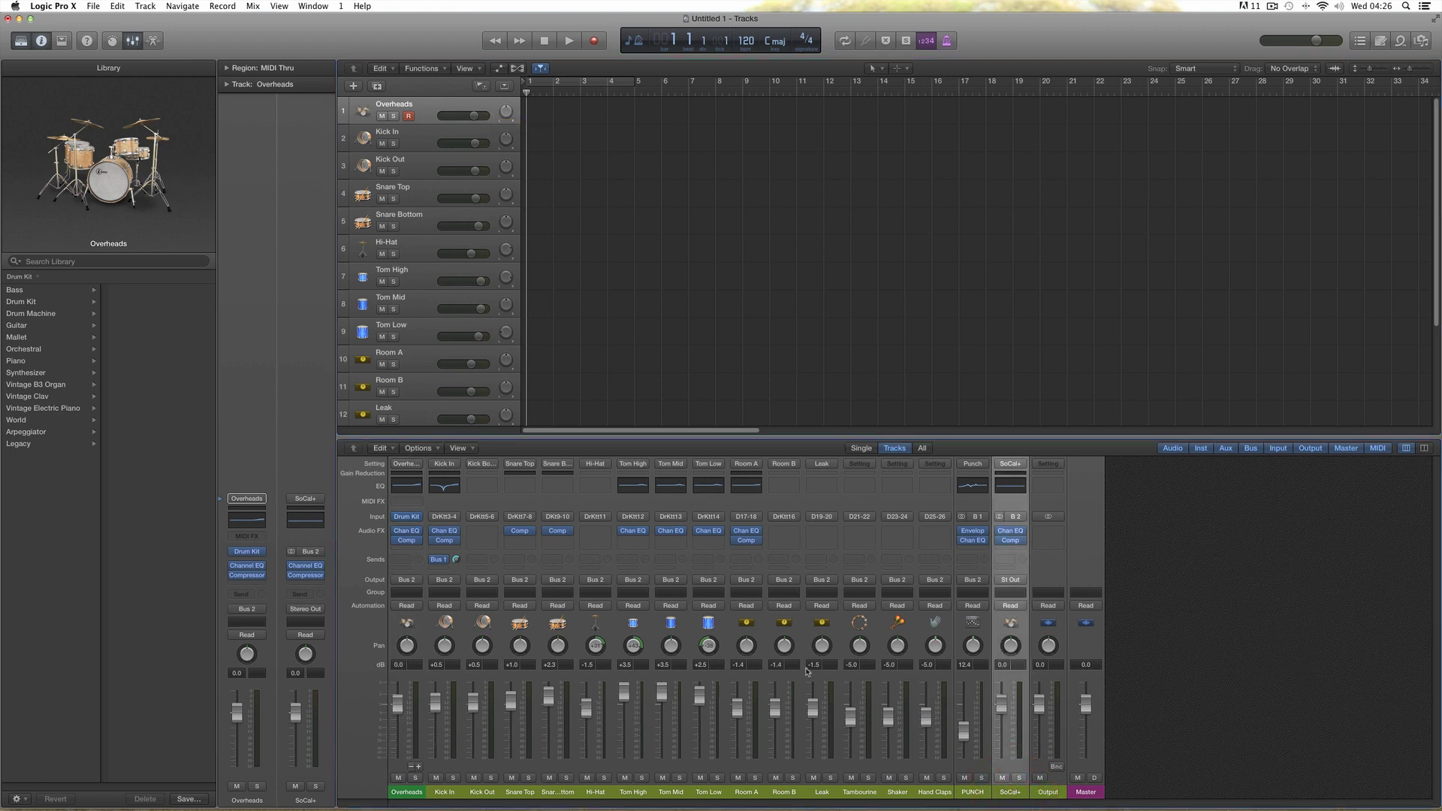
{"action": "left_click", "coordinate": [420, 791]}
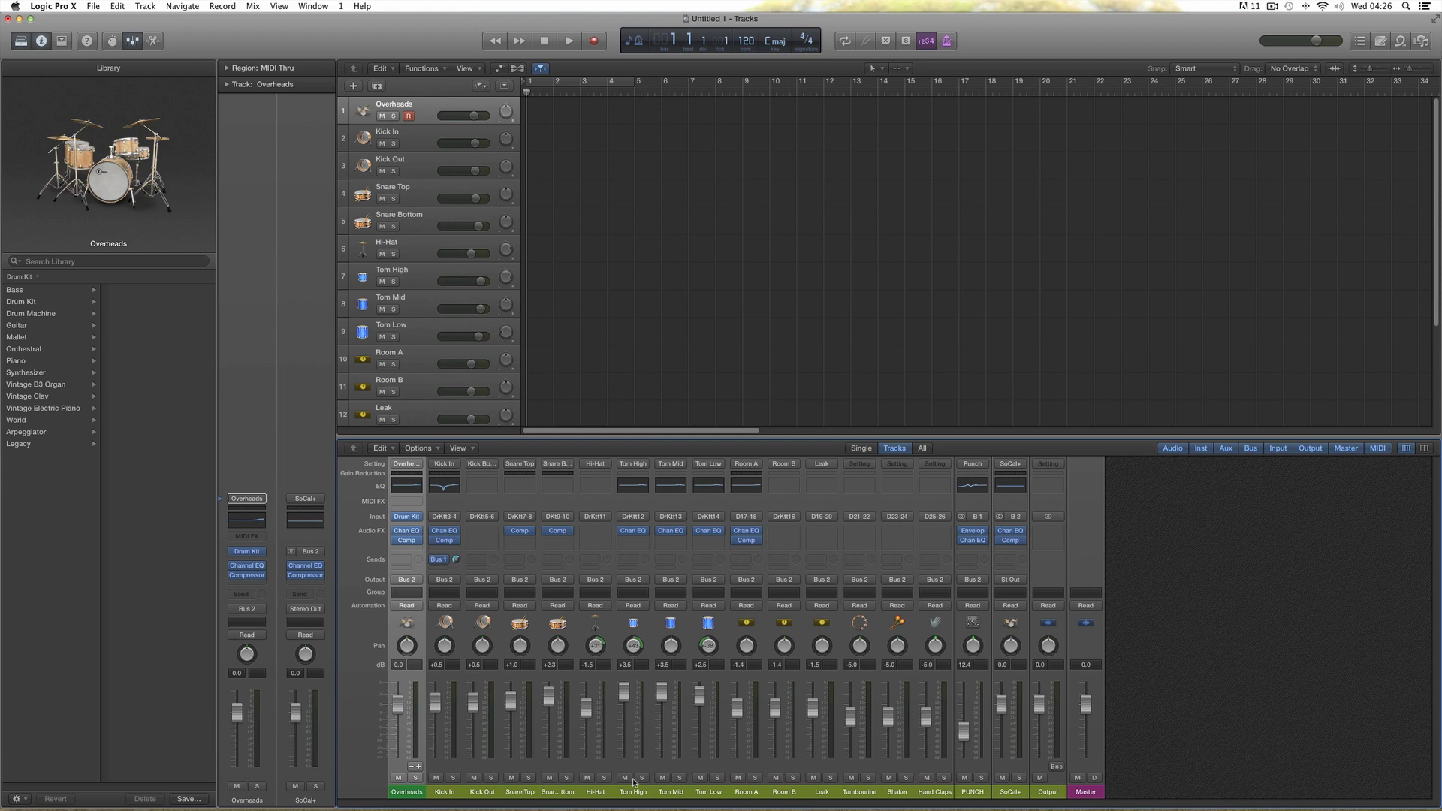
{"action": "left_click", "coordinate": [977, 793], "text": "shift"}
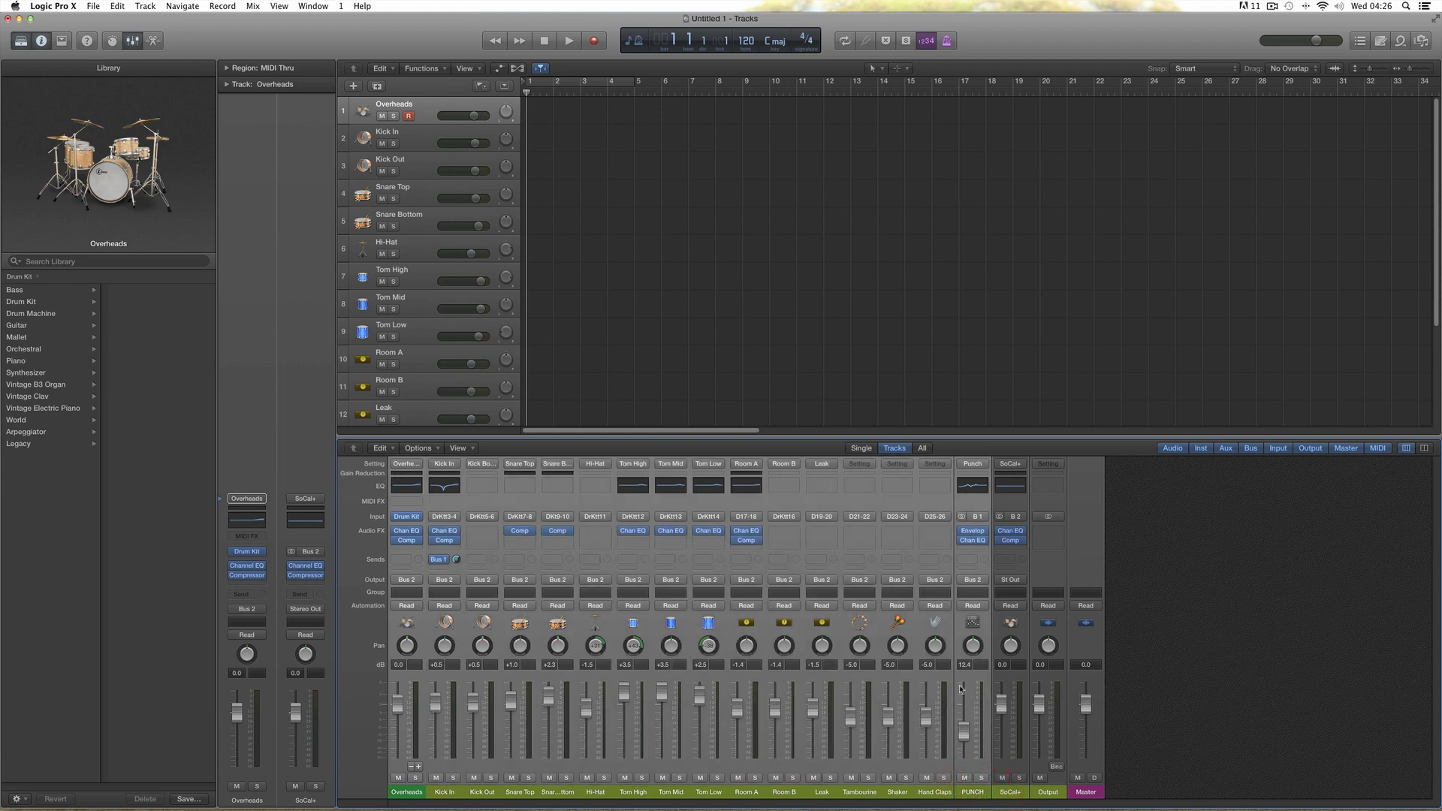
{"action": "left_click", "coordinate": [1013, 791]}
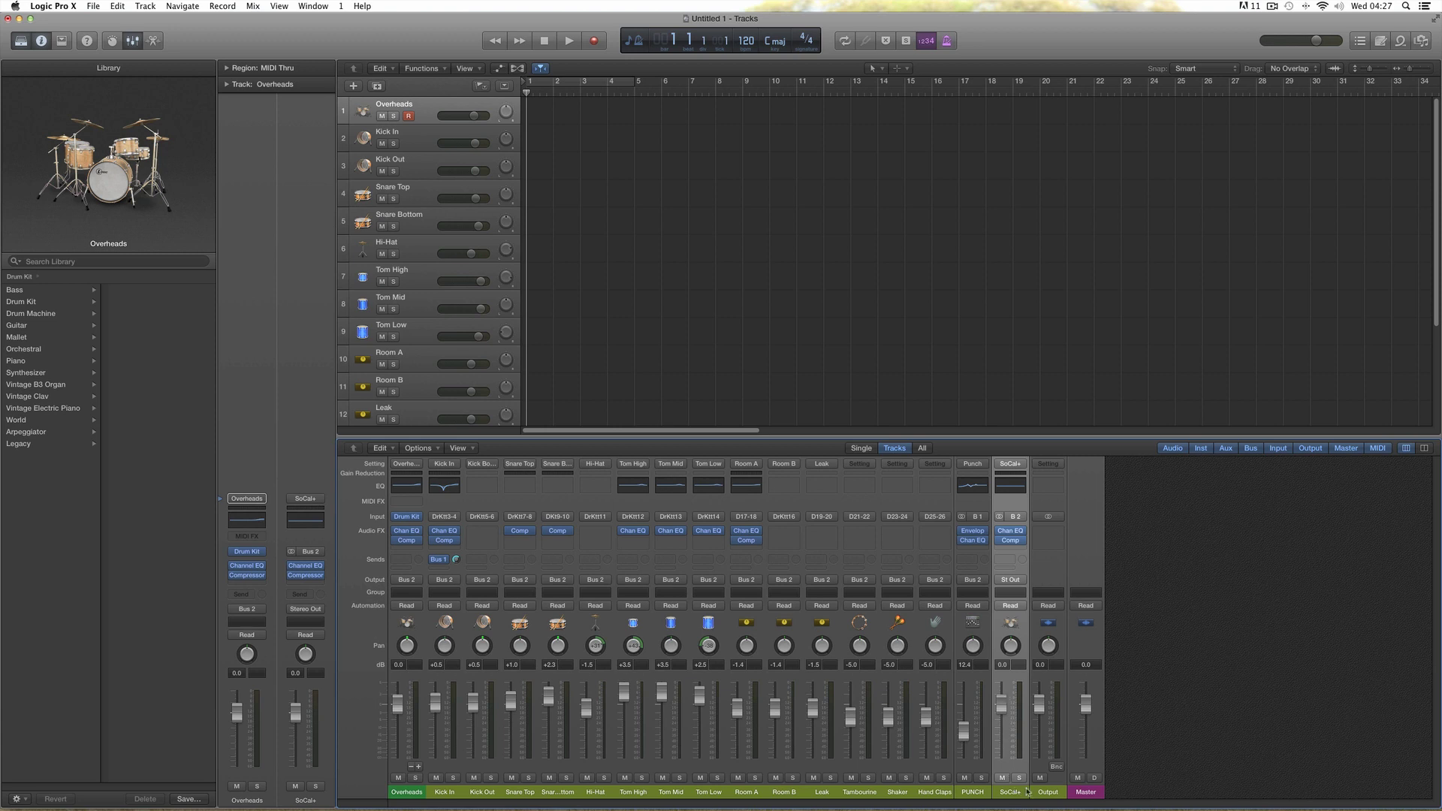
{"action": "left_click", "coordinate": [1050, 795]}
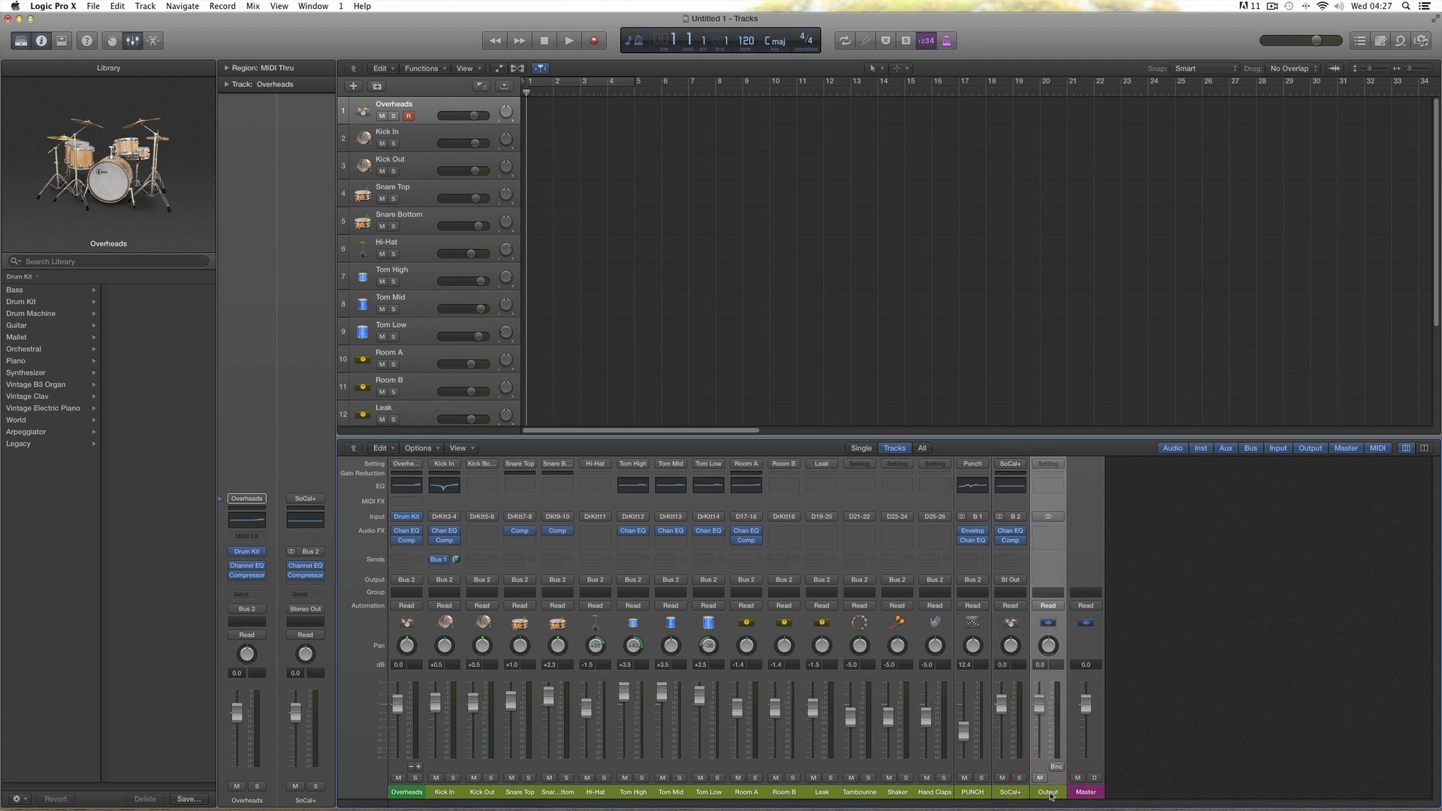
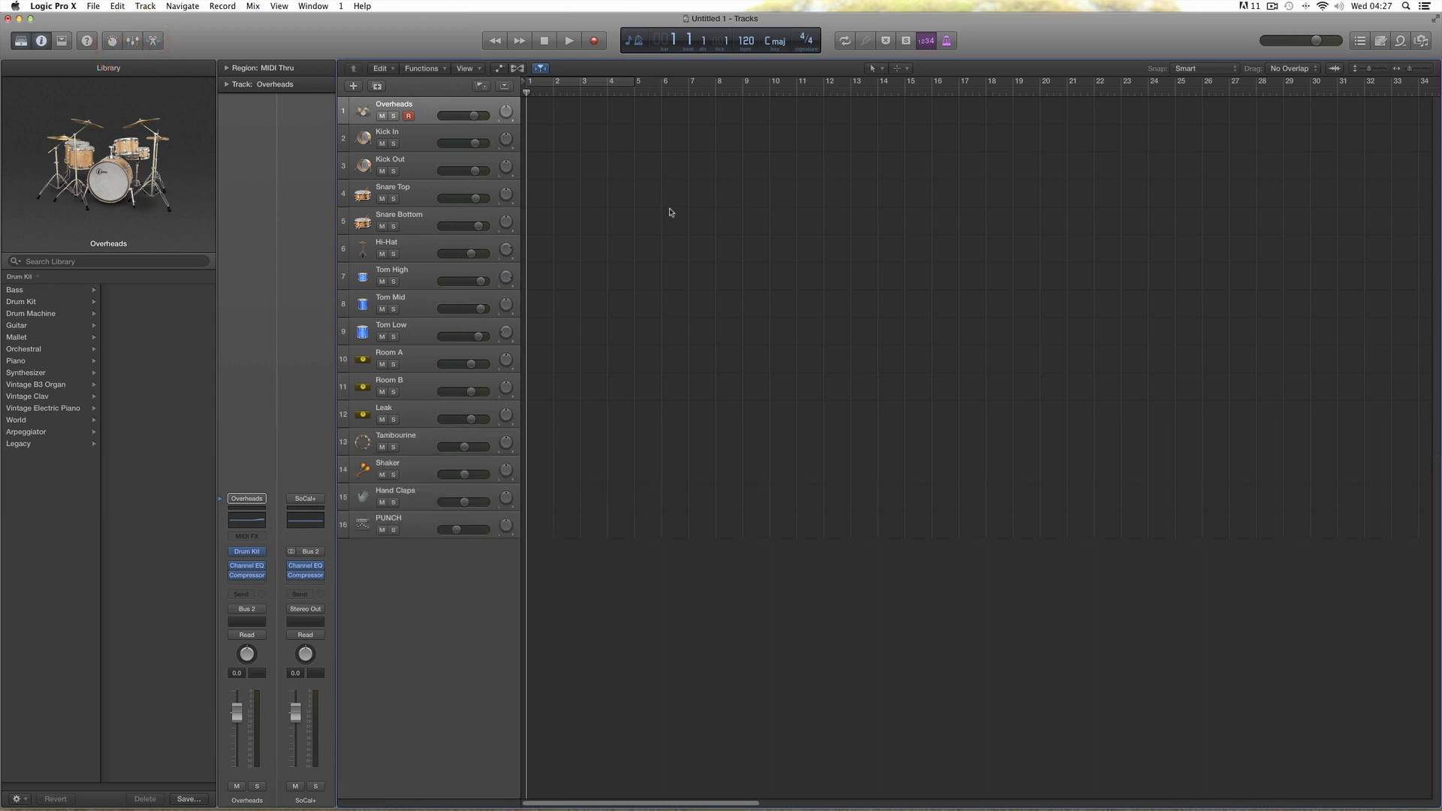
Step: Check the MIDI option under Additional Options in the Advanced preferences, and close the preferences
{"action": "left_click", "coordinate": [55, 11]}
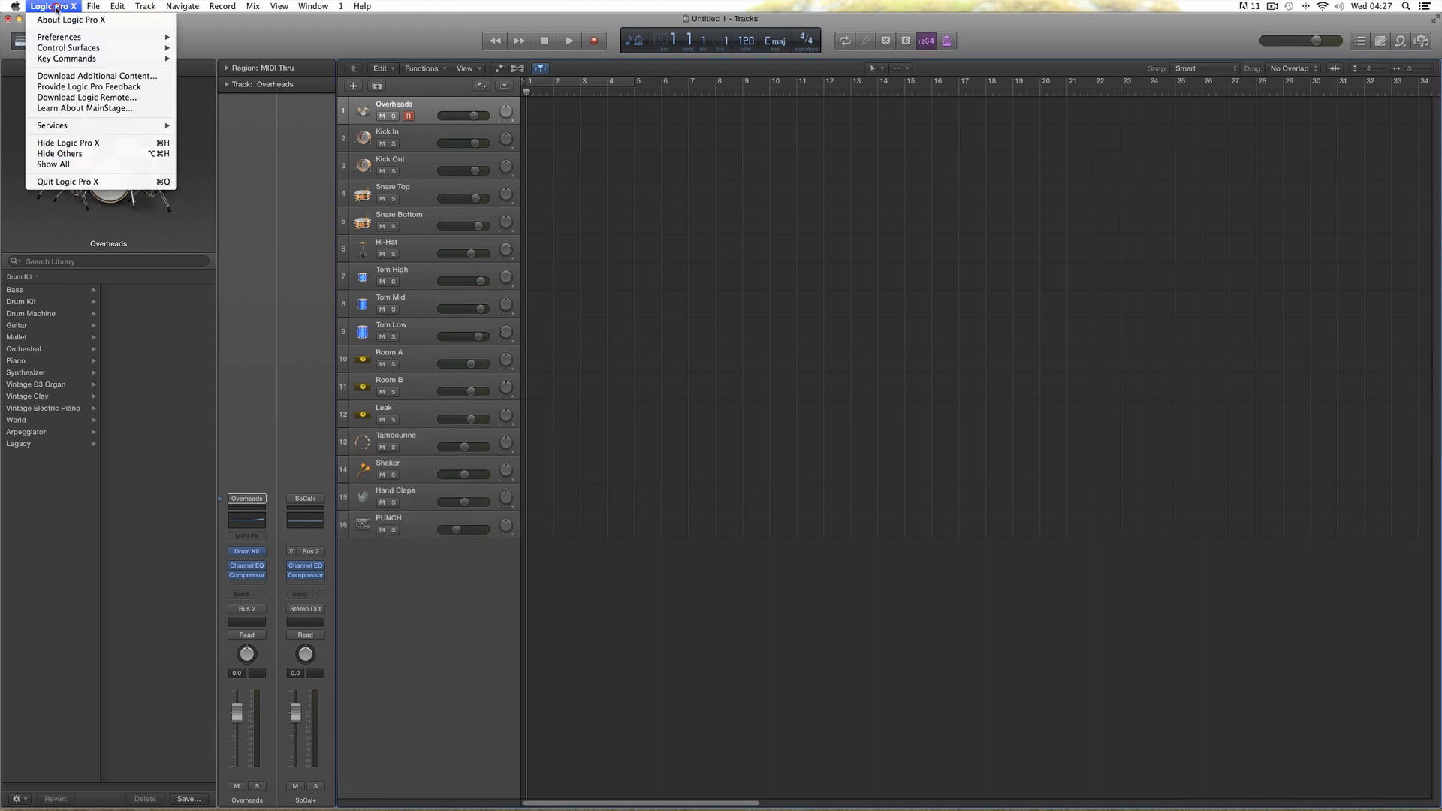
{"action": "mouse_move", "coordinate": [90, 37]}
{"action": "left_click", "coordinate": [198, 38]}
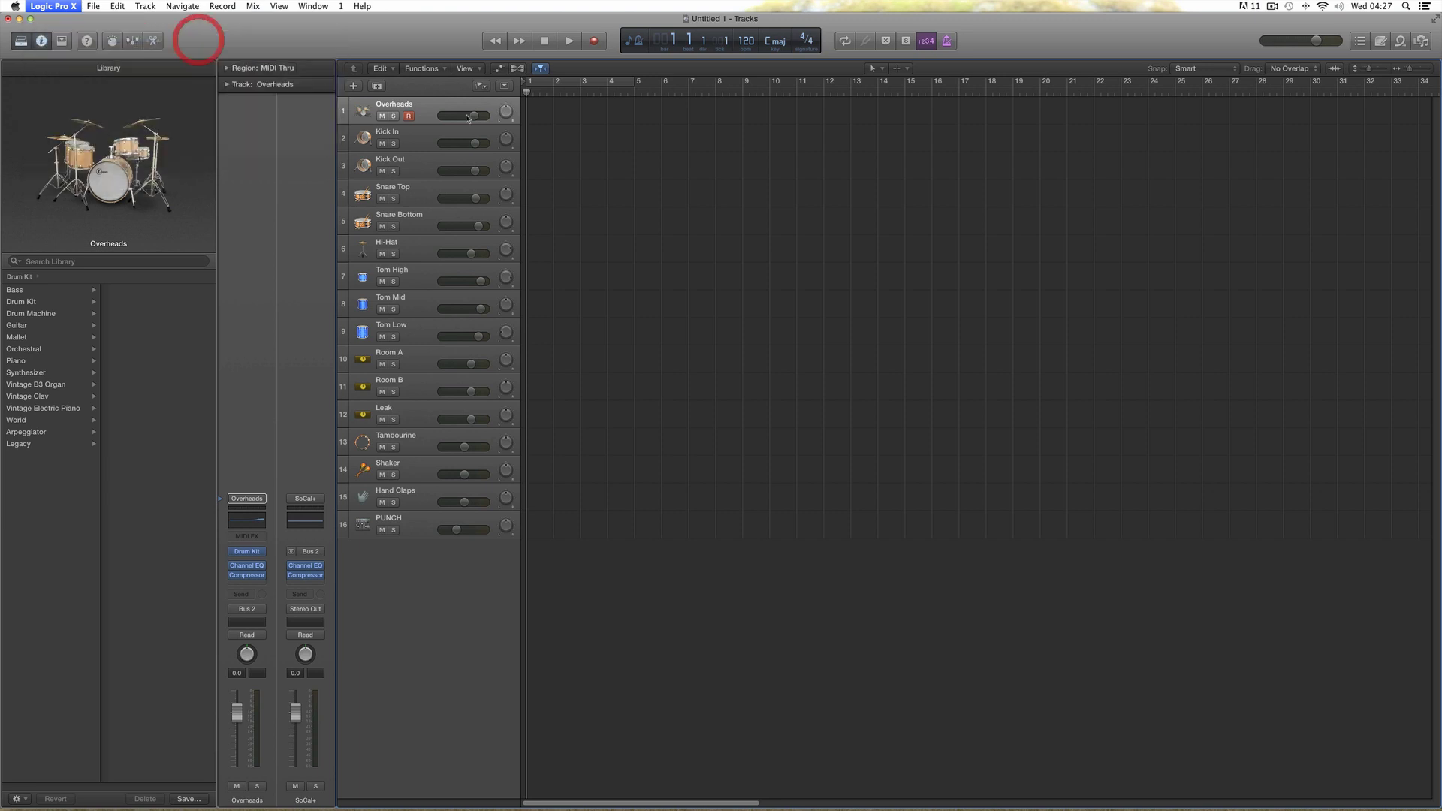
{"action": "left_click", "coordinate": [865, 278]}
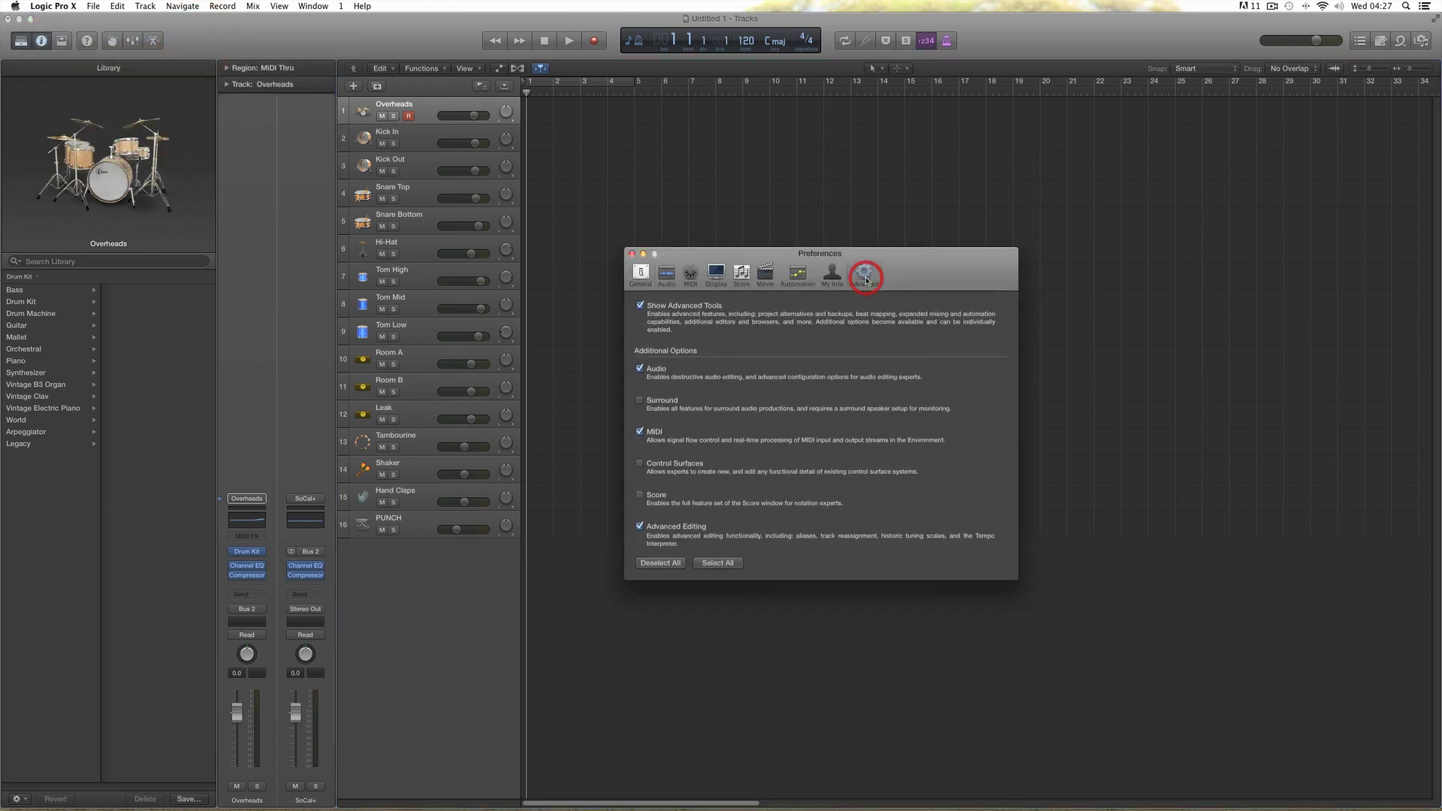
{"action": "left_click", "coordinate": [641, 436]}
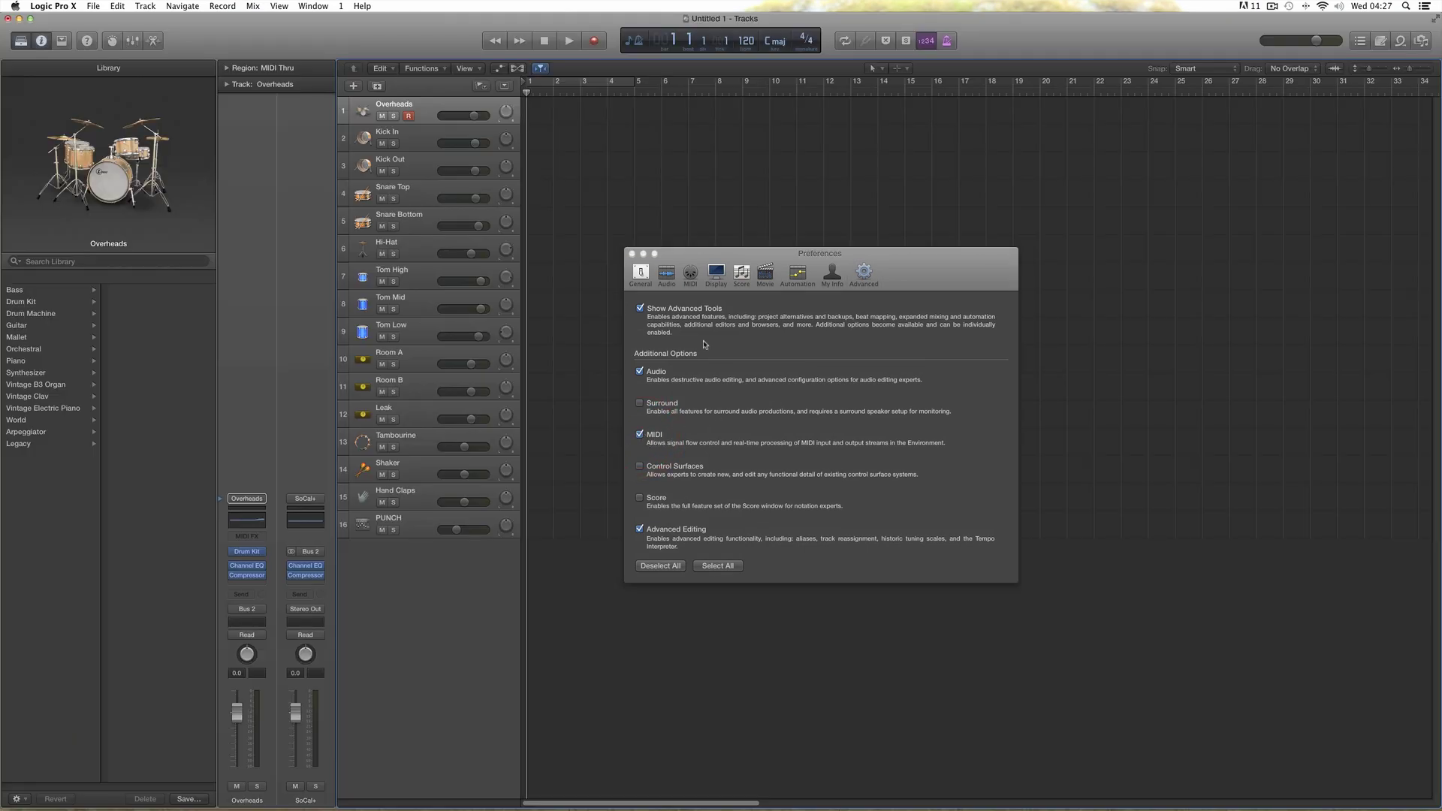
{"action": "left_click", "coordinate": [632, 255]}
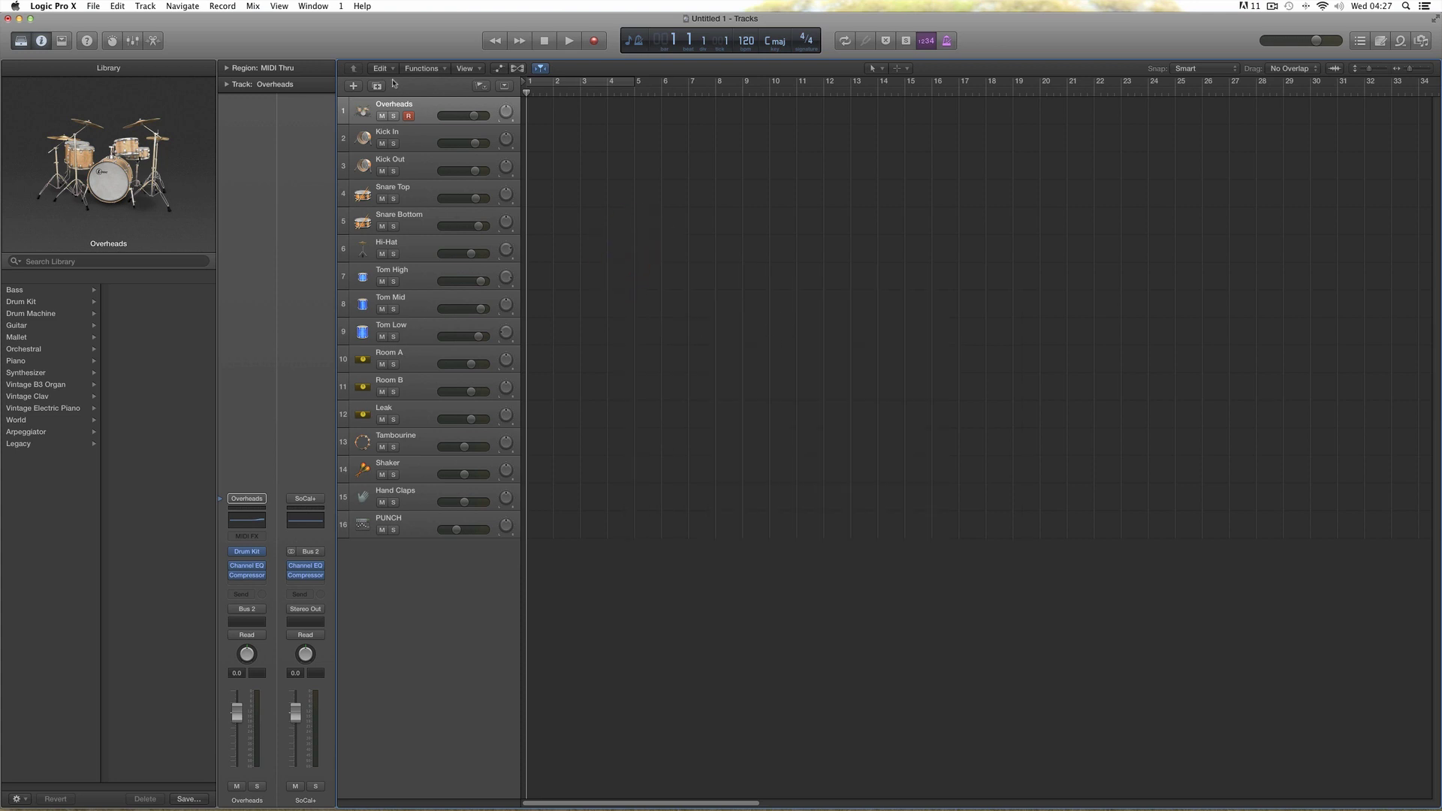
Step: Make room for the MIDI Environment by shrinking the Tracks window to about half its height and hiding the Library
{"action": "left_click", "coordinate": [310, 9]}
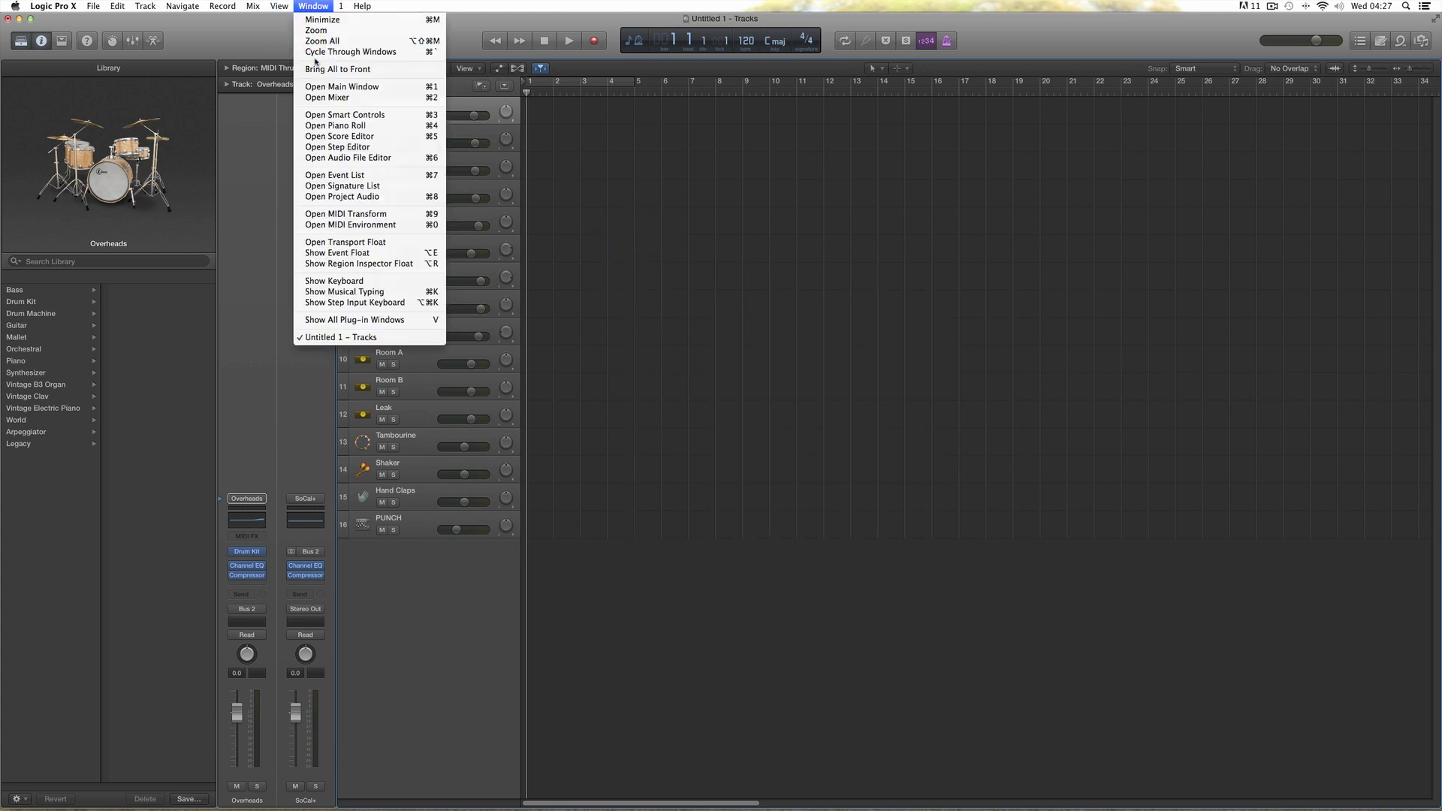
{"action": "left_click", "coordinate": [360, 226]}
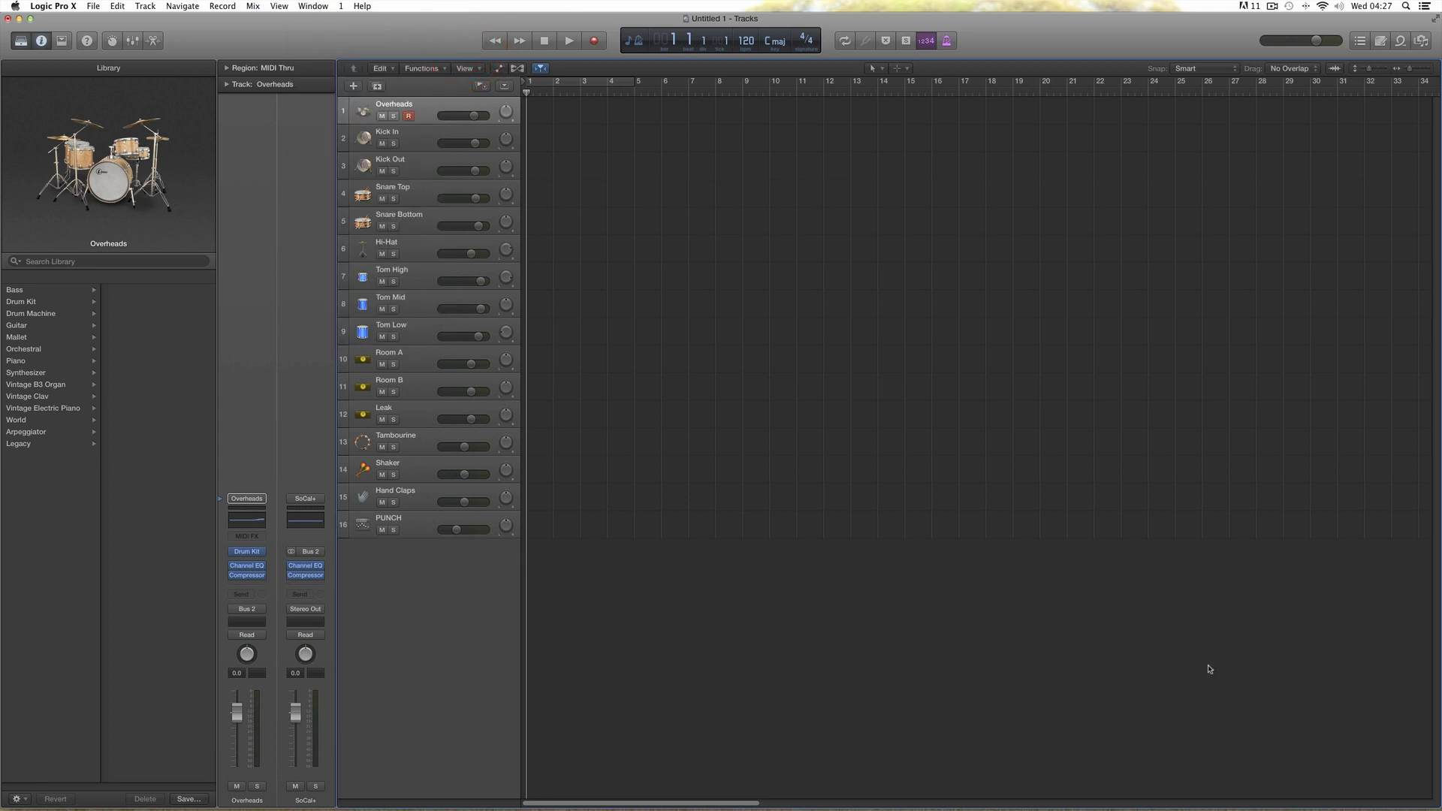
{"action": "left_click_drag", "start_coordinate": [1437, 801], "coordinate": [1436, 365]}
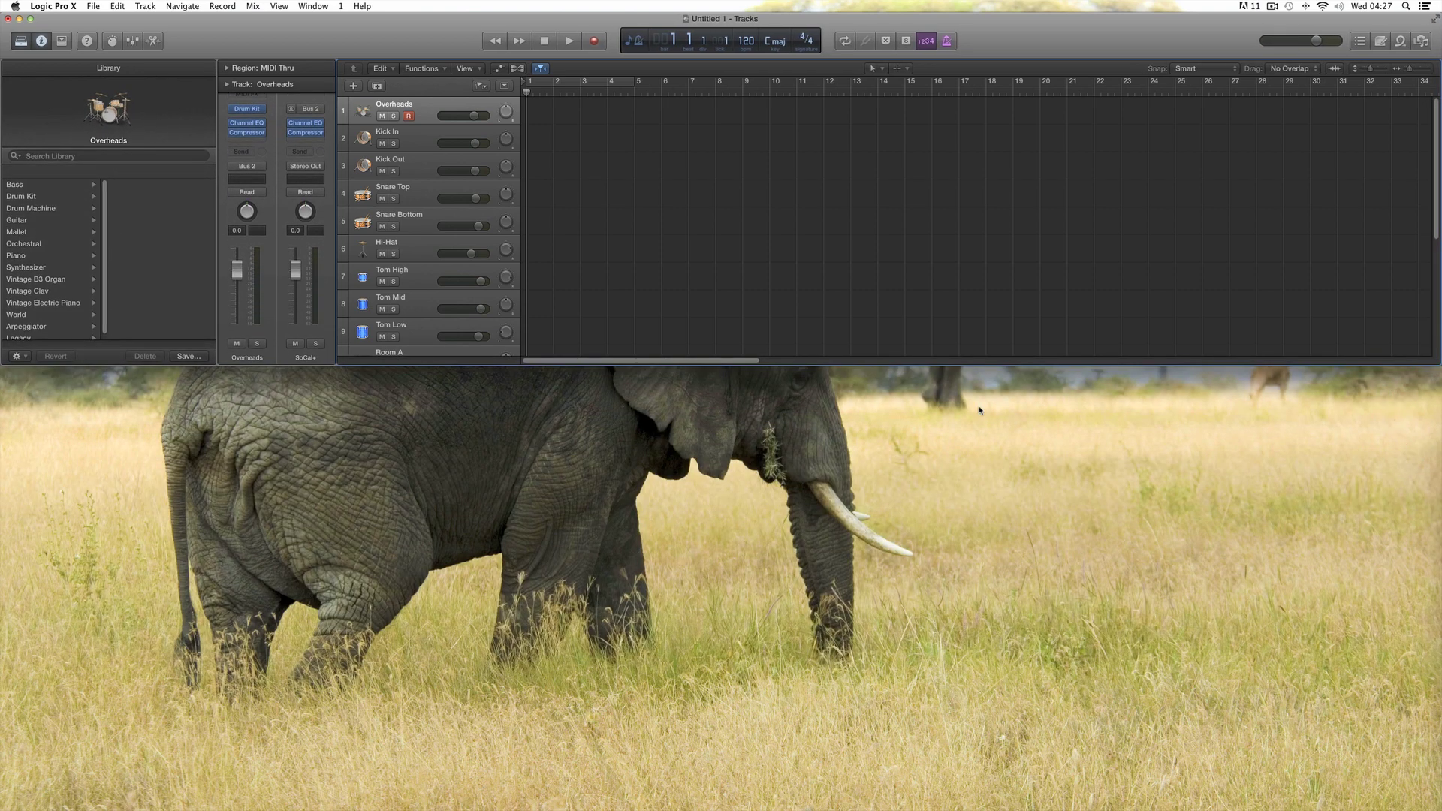
{"action": "left_click", "coordinate": [21, 41]}
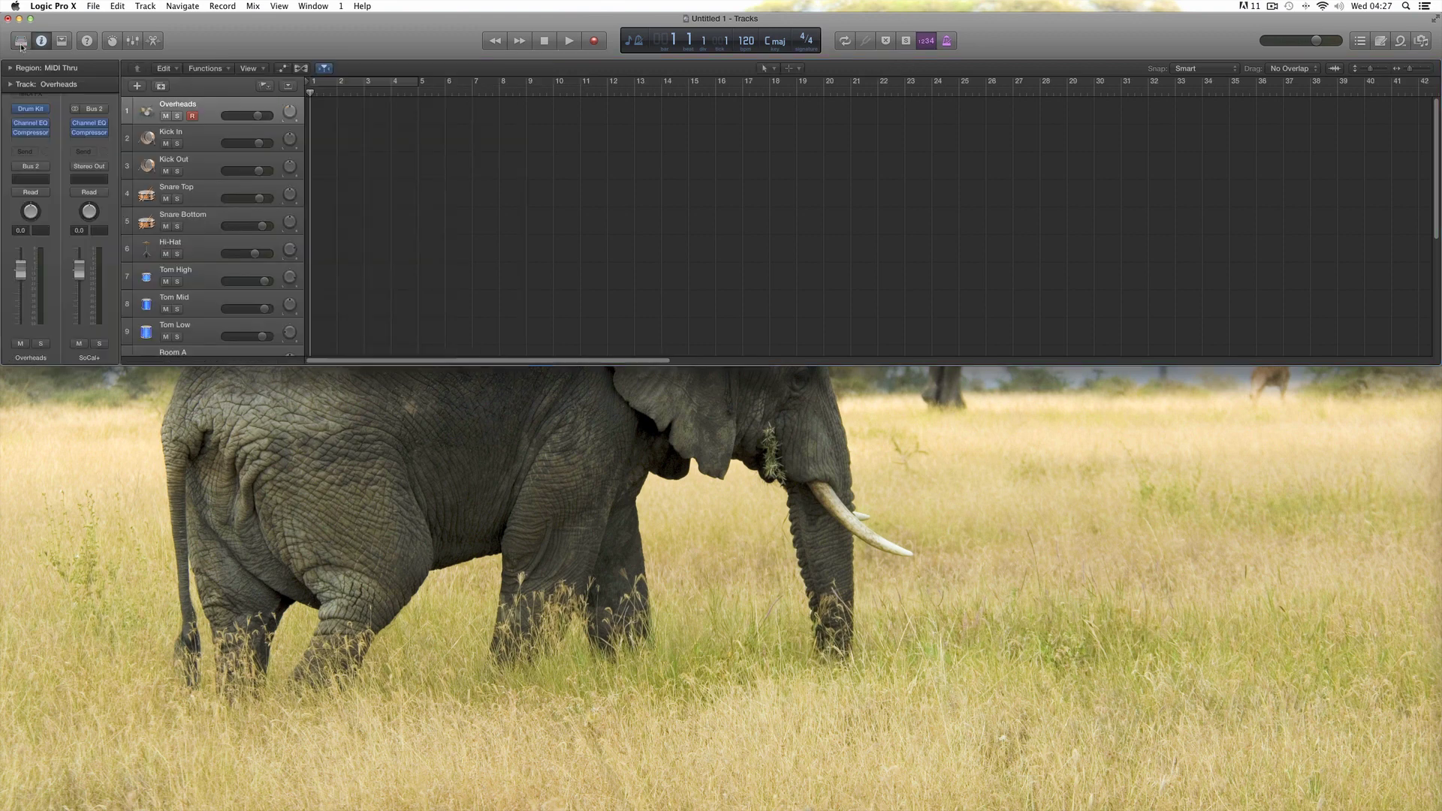
Step: Open the MIDI Environment and arrange and resize its window to fit below the Tracks window
{"action": "left_click", "coordinate": [312, 6]}
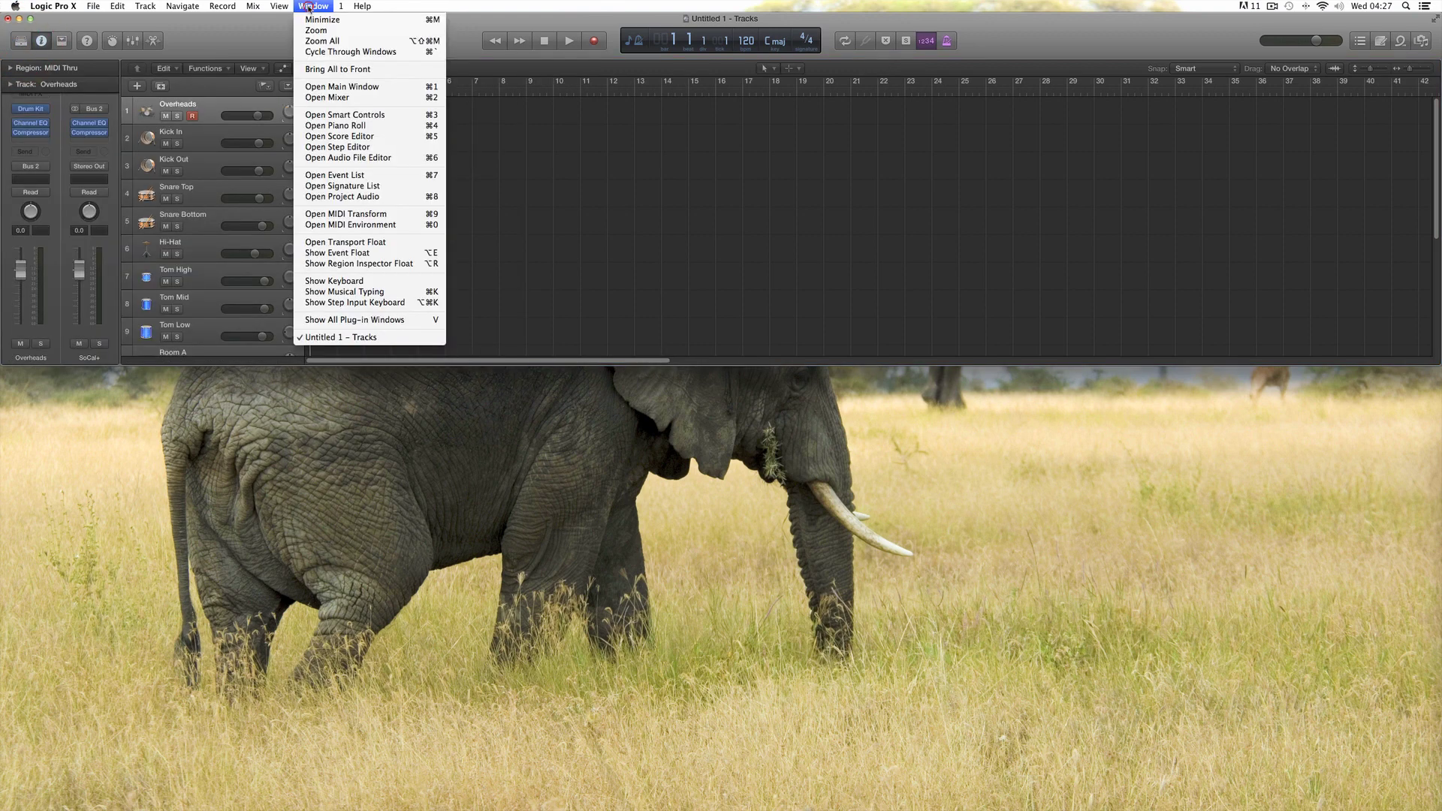
{"action": "left_click", "coordinate": [351, 226]}
{"action": "left_click_drag", "start_coordinate": [717, 370], "coordinate": [695, 386]}
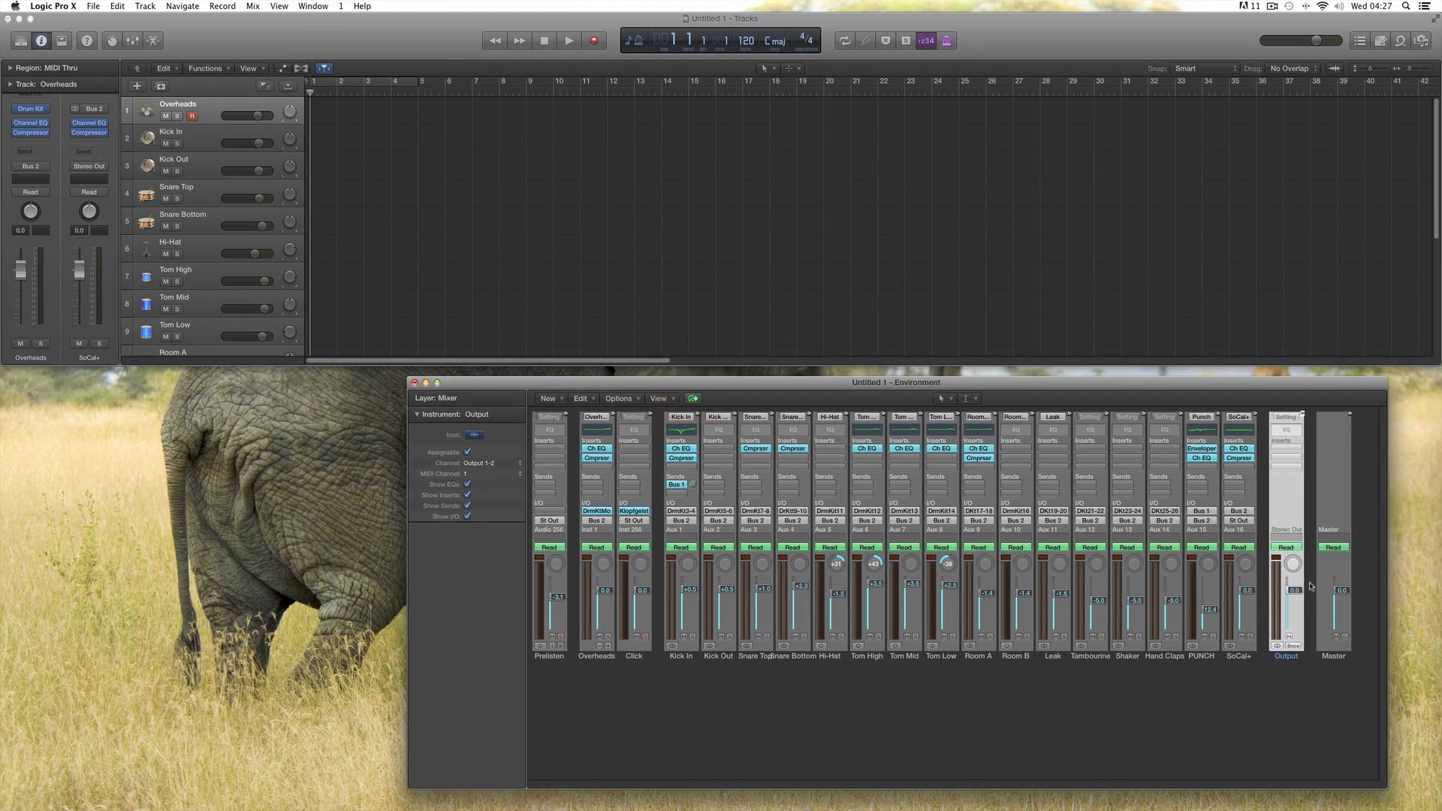
{"action": "mouse_move", "coordinate": [1384, 784]}
{"action": "left_mouse_down"}
{"action": "mouse_move", "coordinate": [989, 781]}
{"action": "mouse_move", "coordinate": [1376, 763]}
{"action": "left_mouse_up"}
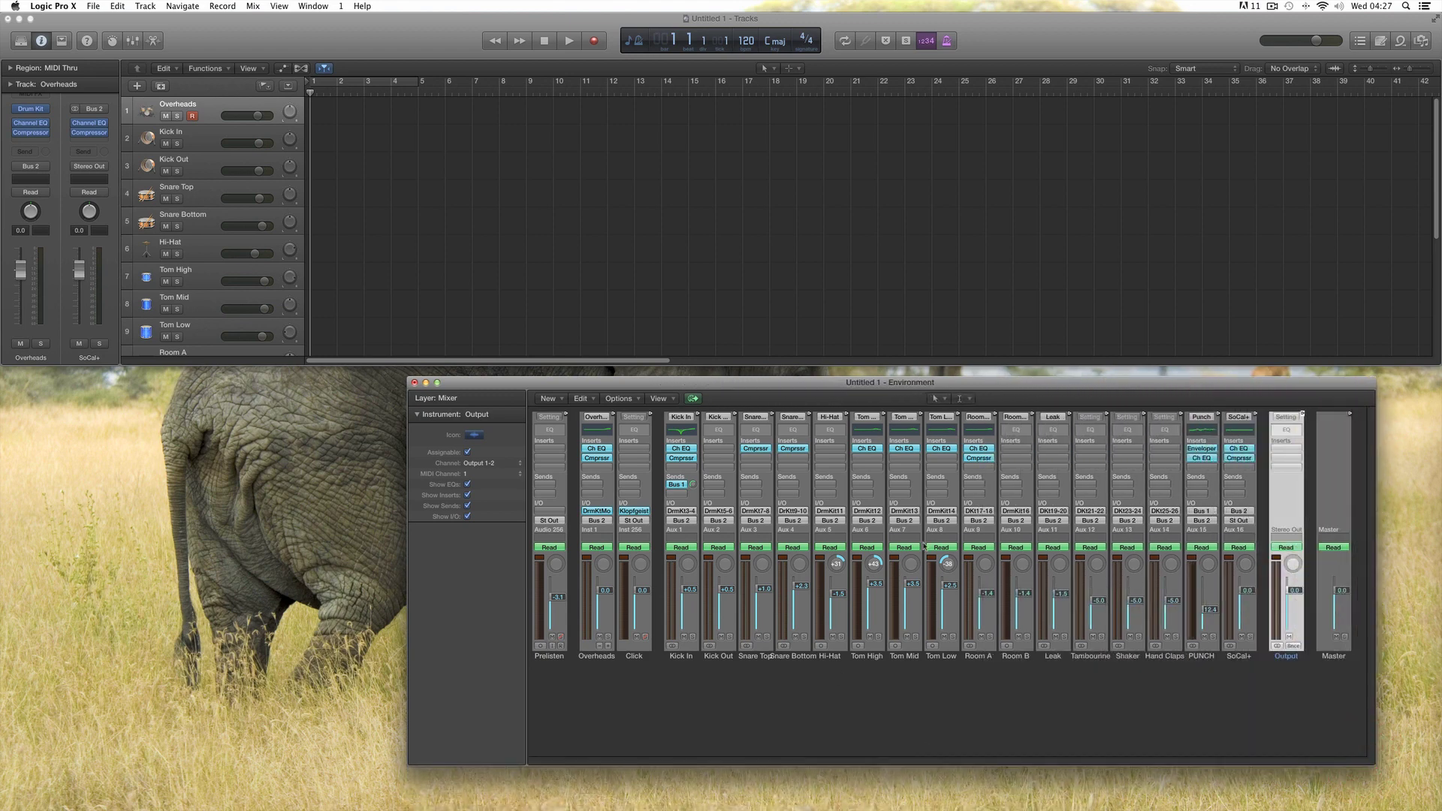
Step: Stay on the Mixer layer, widen the Environment window, and move the Output and Master strips farther away from the drum channels
{"action": "left_click", "coordinate": [456, 402]}
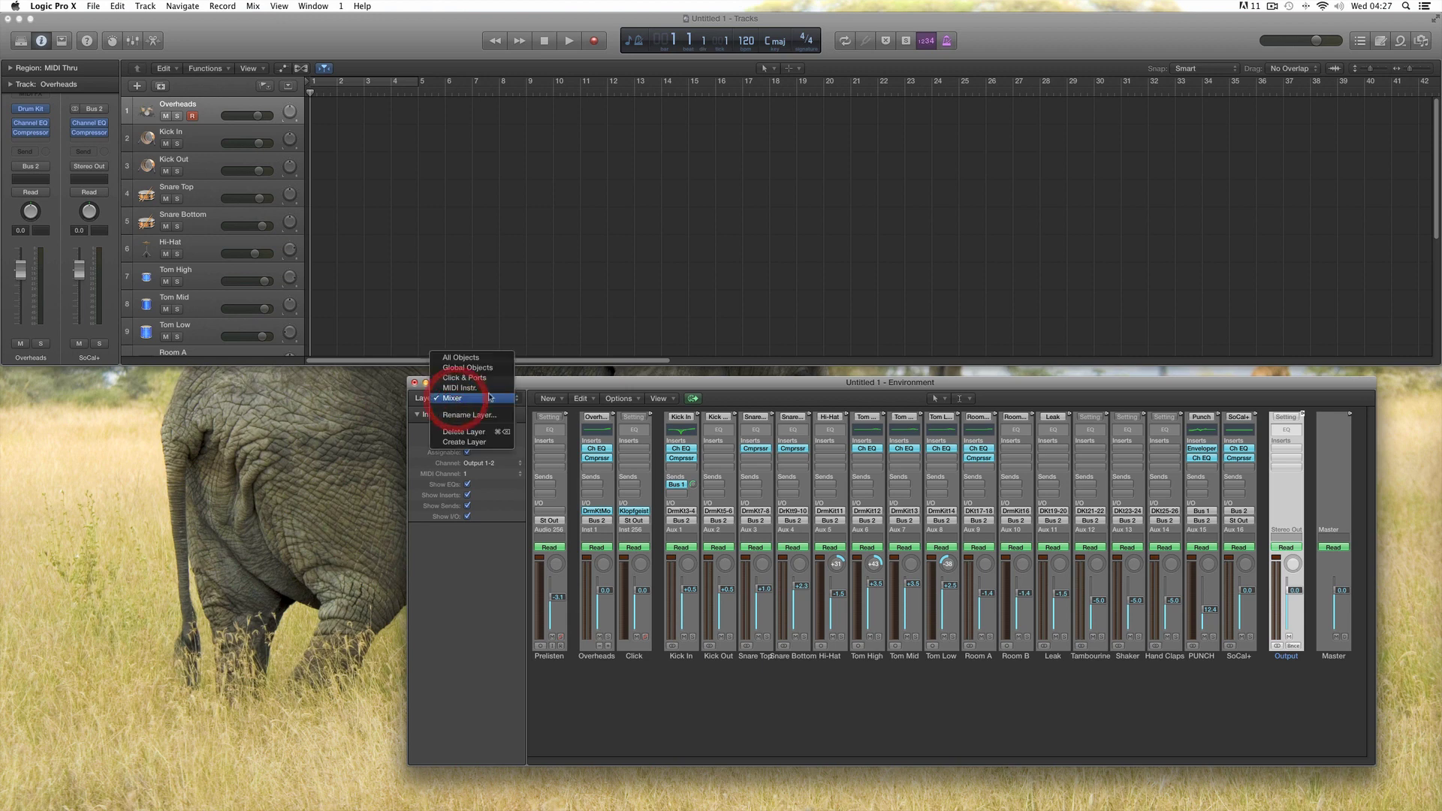
{"action": "left_click", "coordinate": [458, 402]}
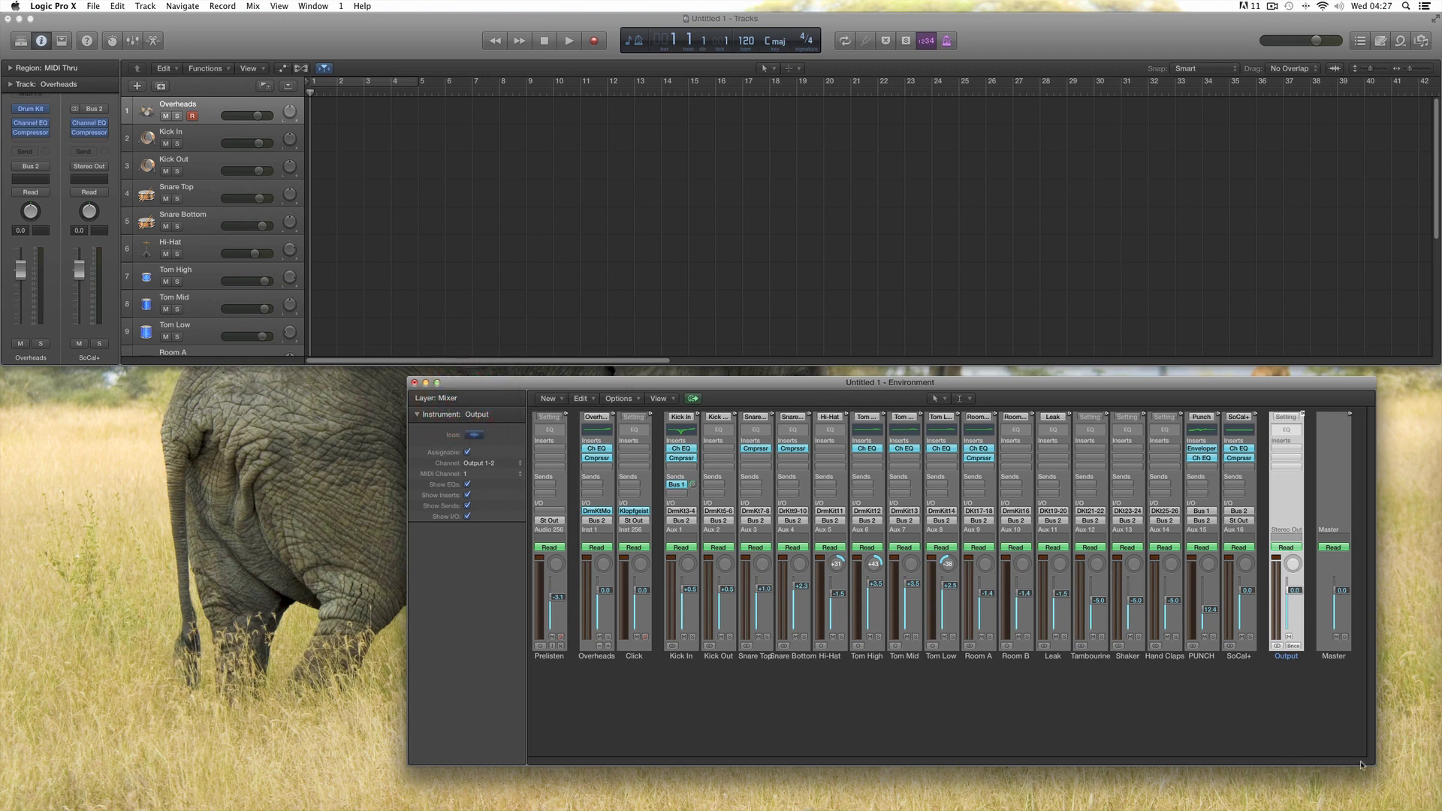
{"action": "left_click_drag", "start_coordinate": [1369, 765], "coordinate": [1411, 769]}
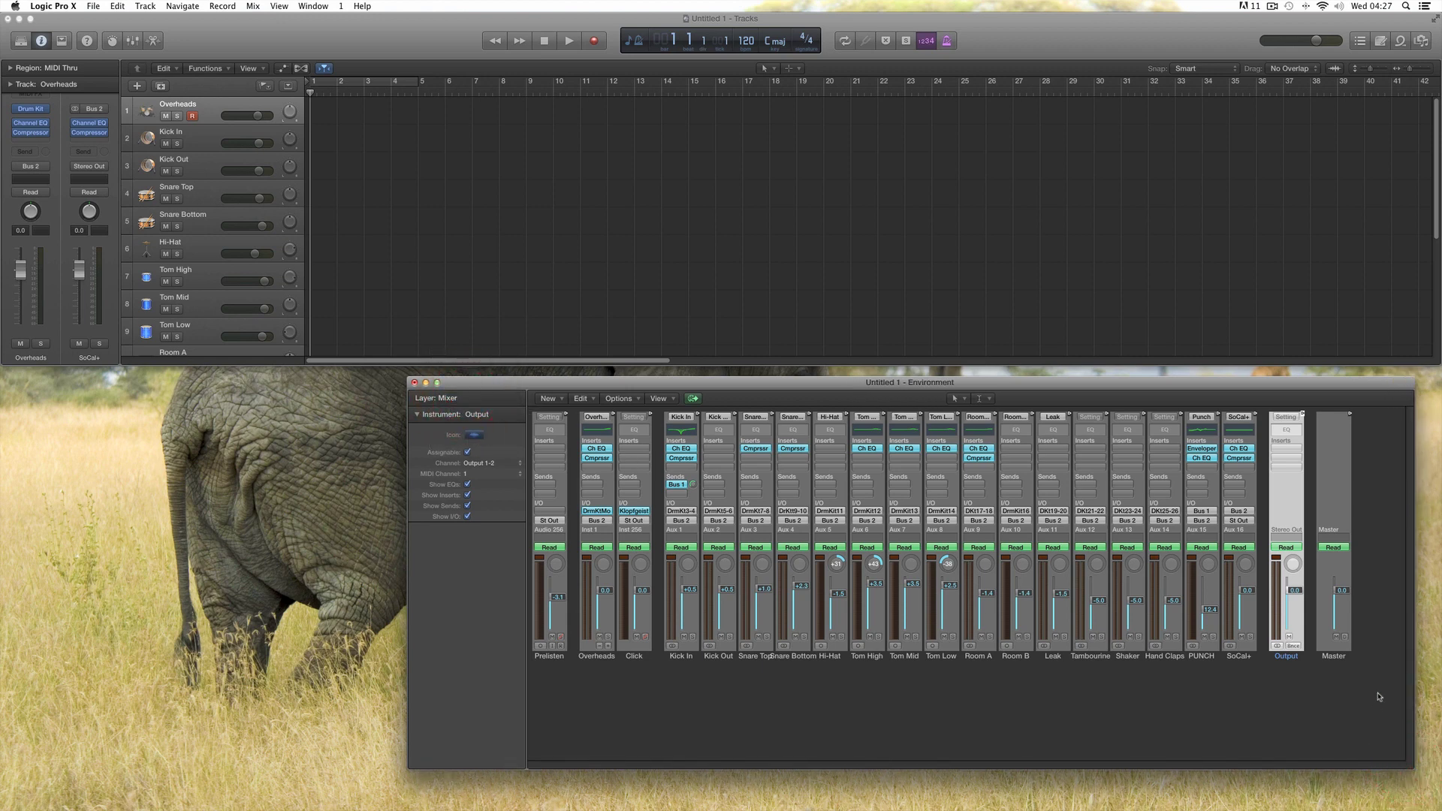
{"action": "left_click_drag", "start_coordinate": [1366, 644], "coordinate": [1320, 661]}
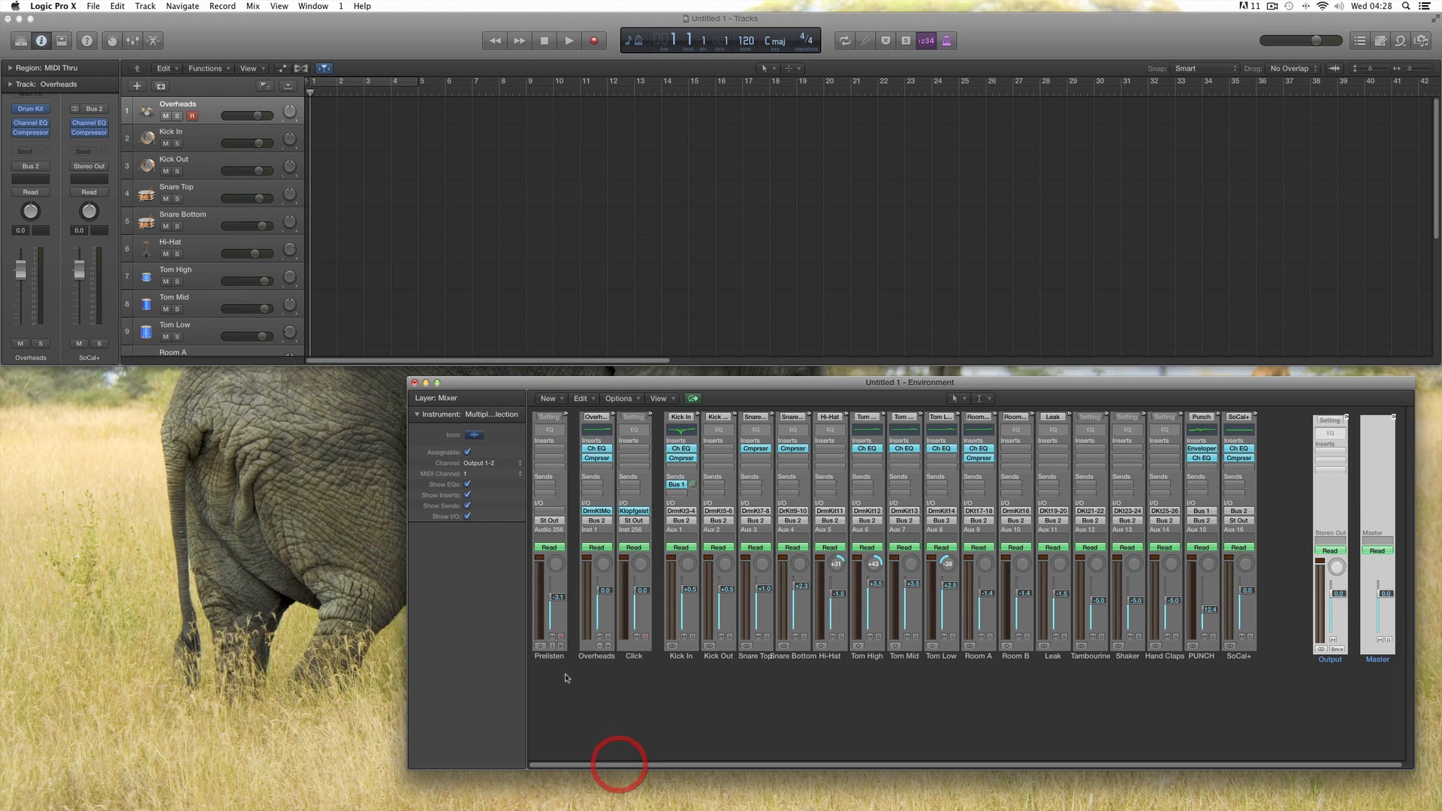
Step: Place the Click strip beside Prelisten and move the Overheads strip next to Kick In
{"action": "left_click", "coordinate": [546, 657]}
{"action": "left_click_drag", "start_coordinate": [544, 660], "coordinate": [537, 660]}
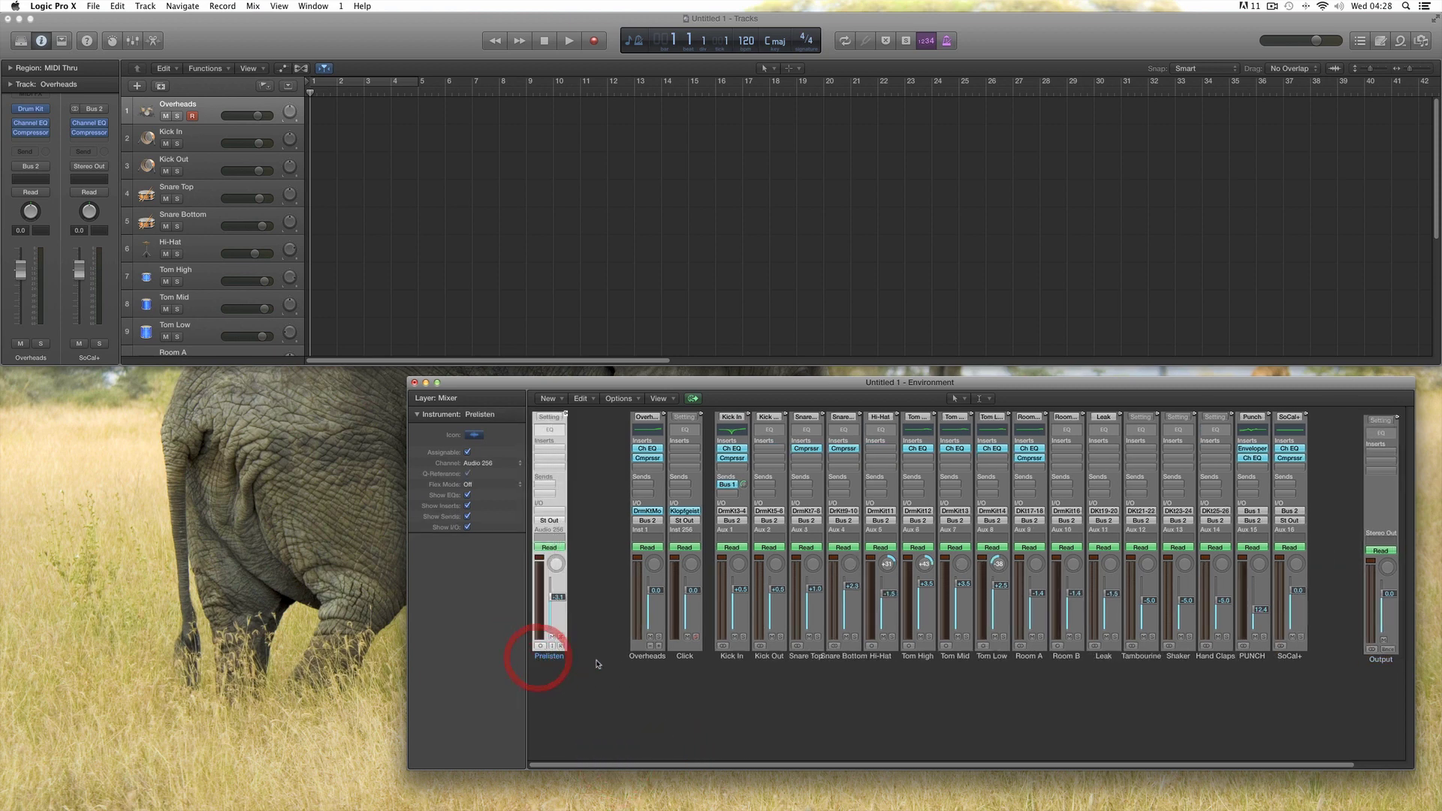
{"action": "left_click", "coordinate": [685, 657]}
{"action": "mouse_move", "coordinate": [685, 657]}
{"action": "left_mouse_down"}
{"action": "mouse_move", "coordinate": [592, 659]}
{"action": "mouse_move", "coordinate": [701, 657]}
{"action": "left_mouse_up"}
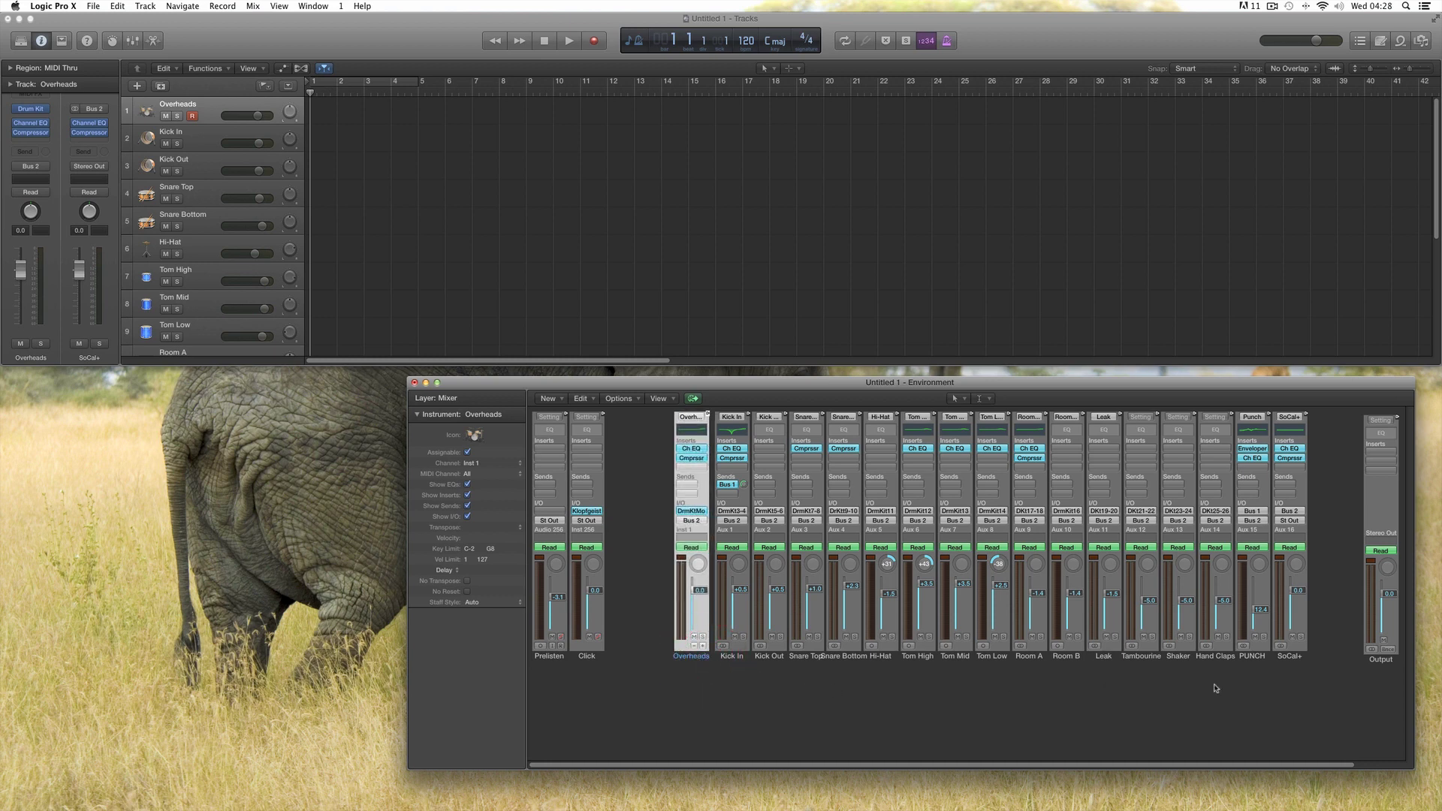
Step: Move the SoCal+ strip slightly below the row, between PUNCH and Output, and rename it "group"
{"action": "left_click_drag", "start_coordinate": [1286, 661], "coordinate": [1305, 707]}
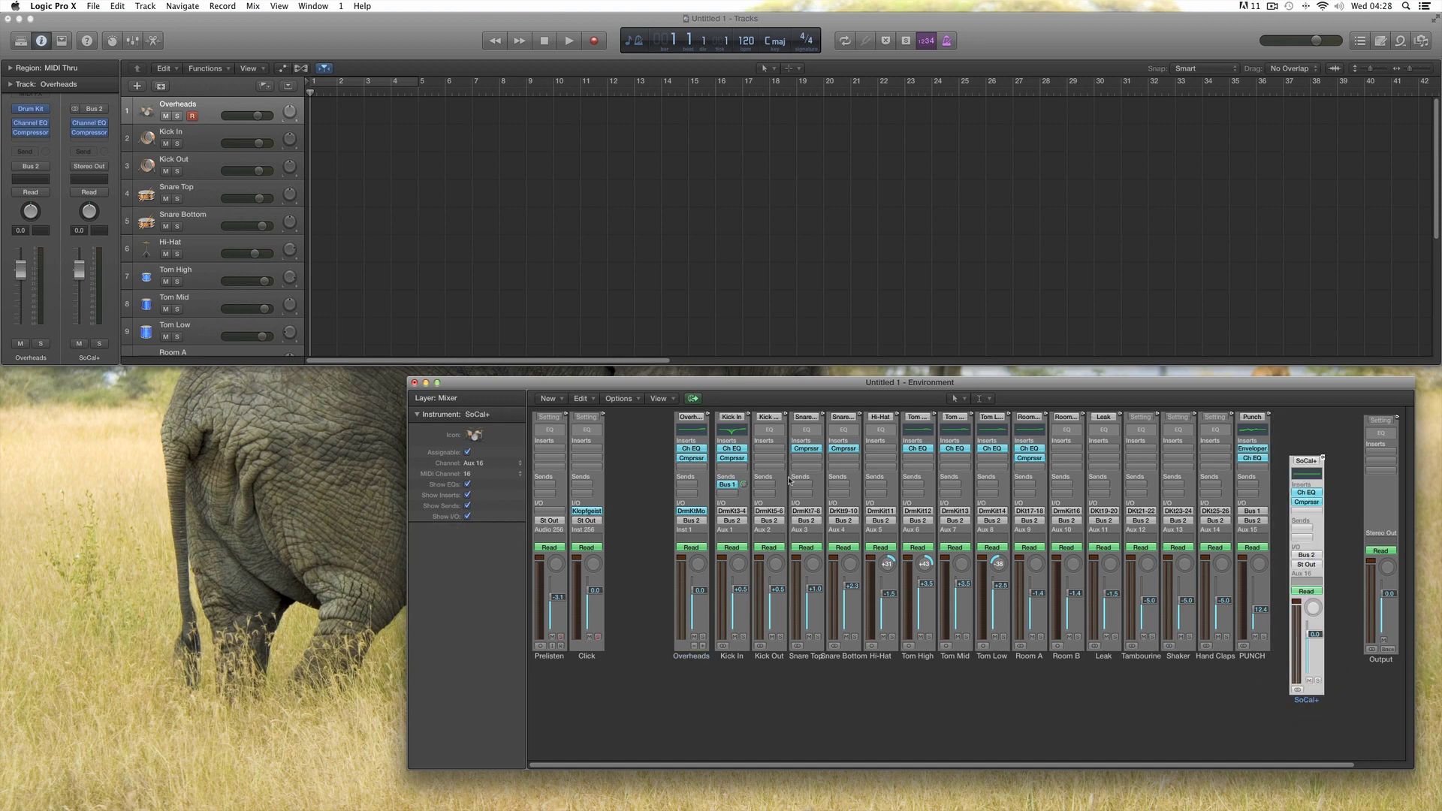
{"action": "double_click", "coordinate": [479, 416]}
{"action": "type", "text": "group"}
{"action": "key", "text": "Return"}
Step: Examine the kit's signal path by highlighting the strips from Overheads through PUNCH, the group strip, and Output
{"action": "left_click_drag", "start_coordinate": [651, 618], "coordinate": [1251, 693]}
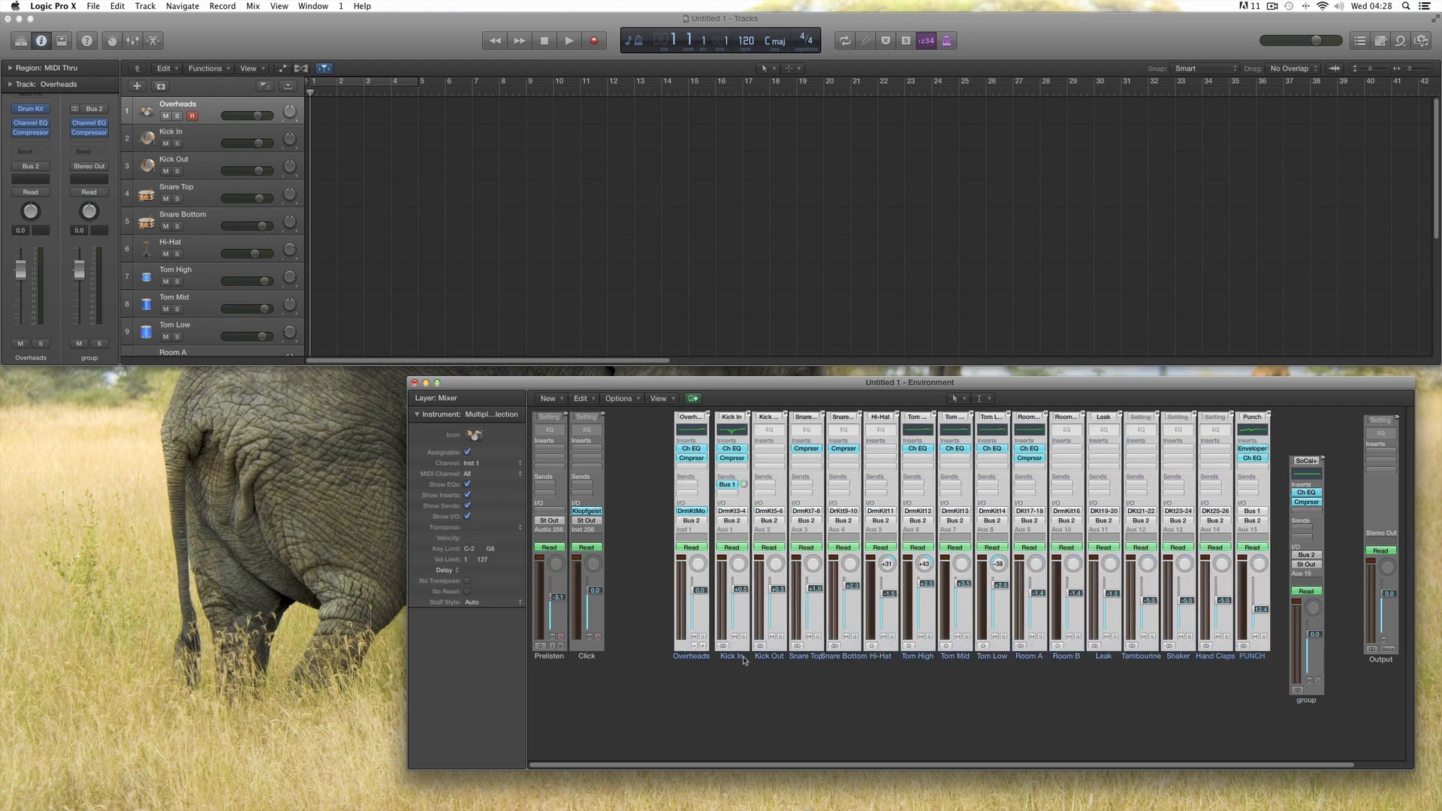
{"action": "left_click", "coordinate": [1306, 701]}
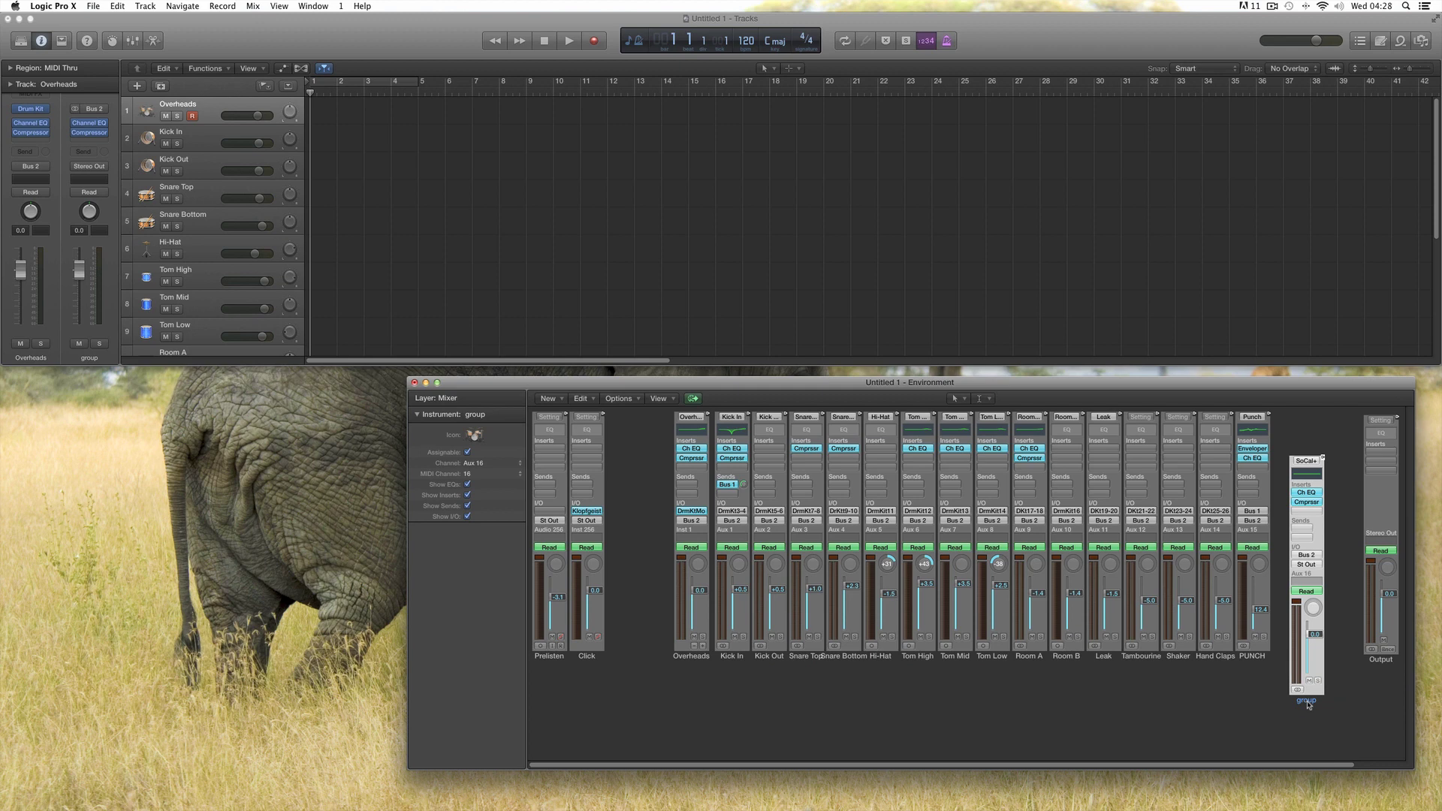
{"action": "left_click", "coordinate": [1381, 659]}
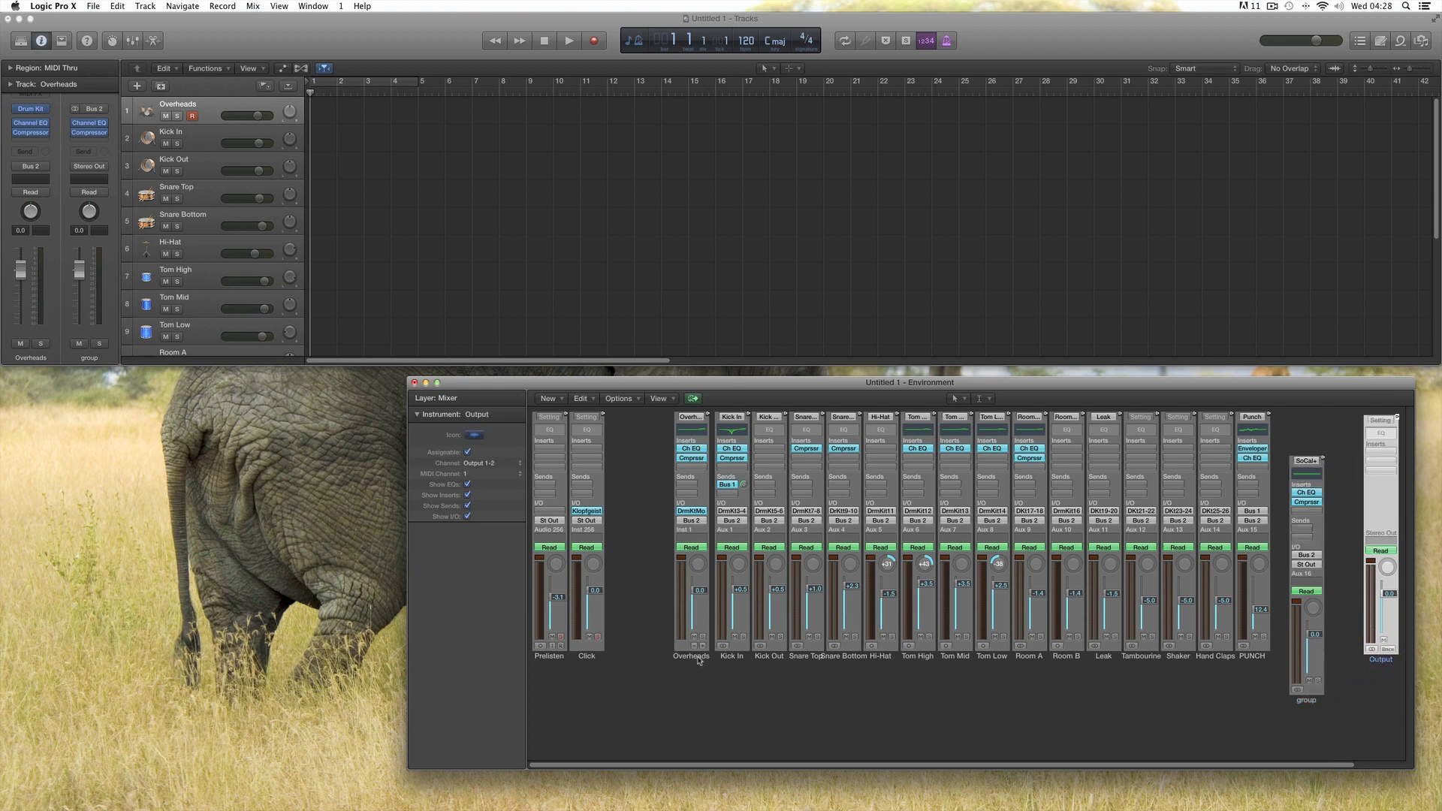
Step: Offset the Overheads strip slightly below the row, inspect its Drum Kit Designer instrument, and close the plug-in window
{"action": "left_click_drag", "start_coordinate": [696, 659], "coordinate": [686, 695]}
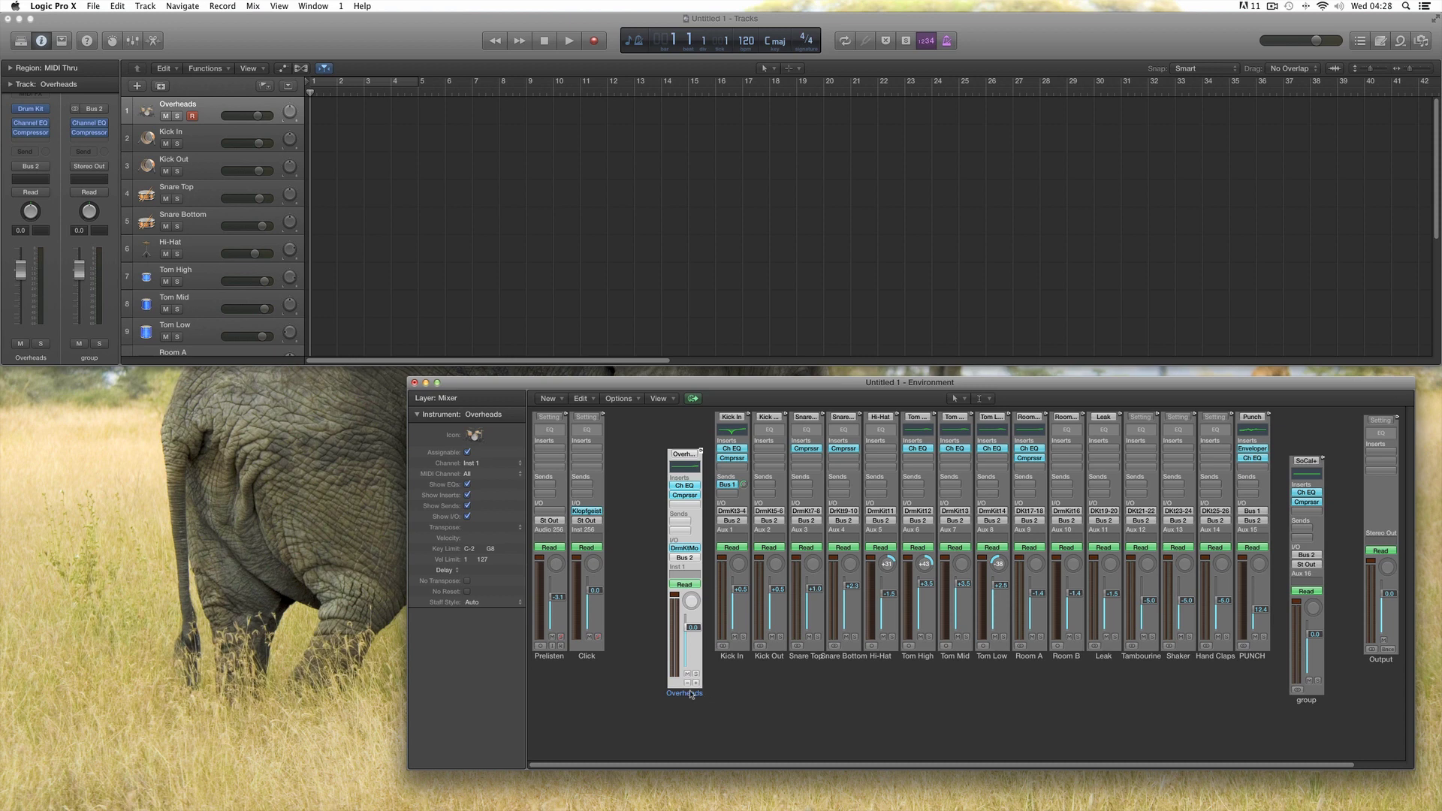
{"action": "left_click", "coordinate": [686, 549]}
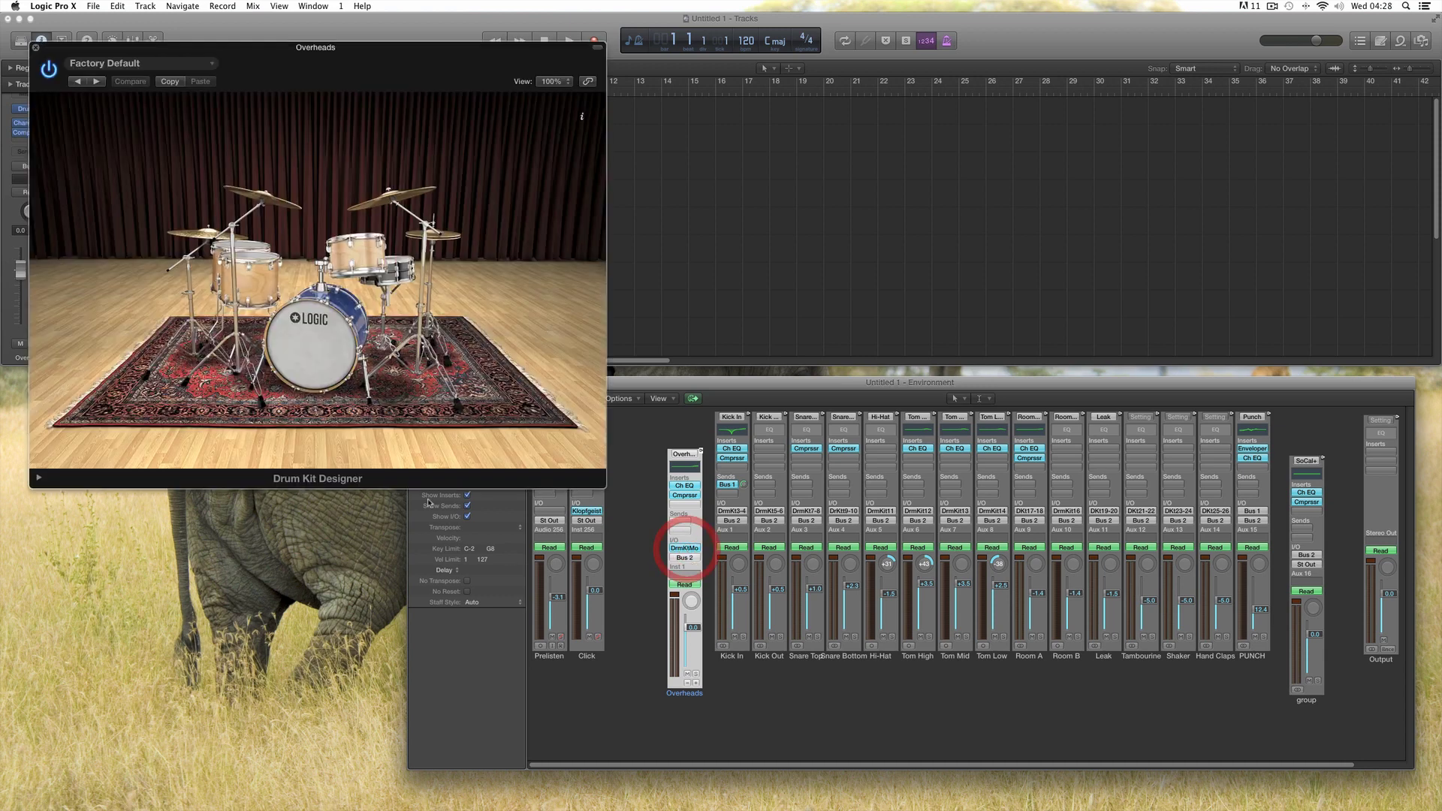
{"action": "left_click", "coordinate": [35, 47]}
{"action": "left_click", "coordinate": [690, 549]}
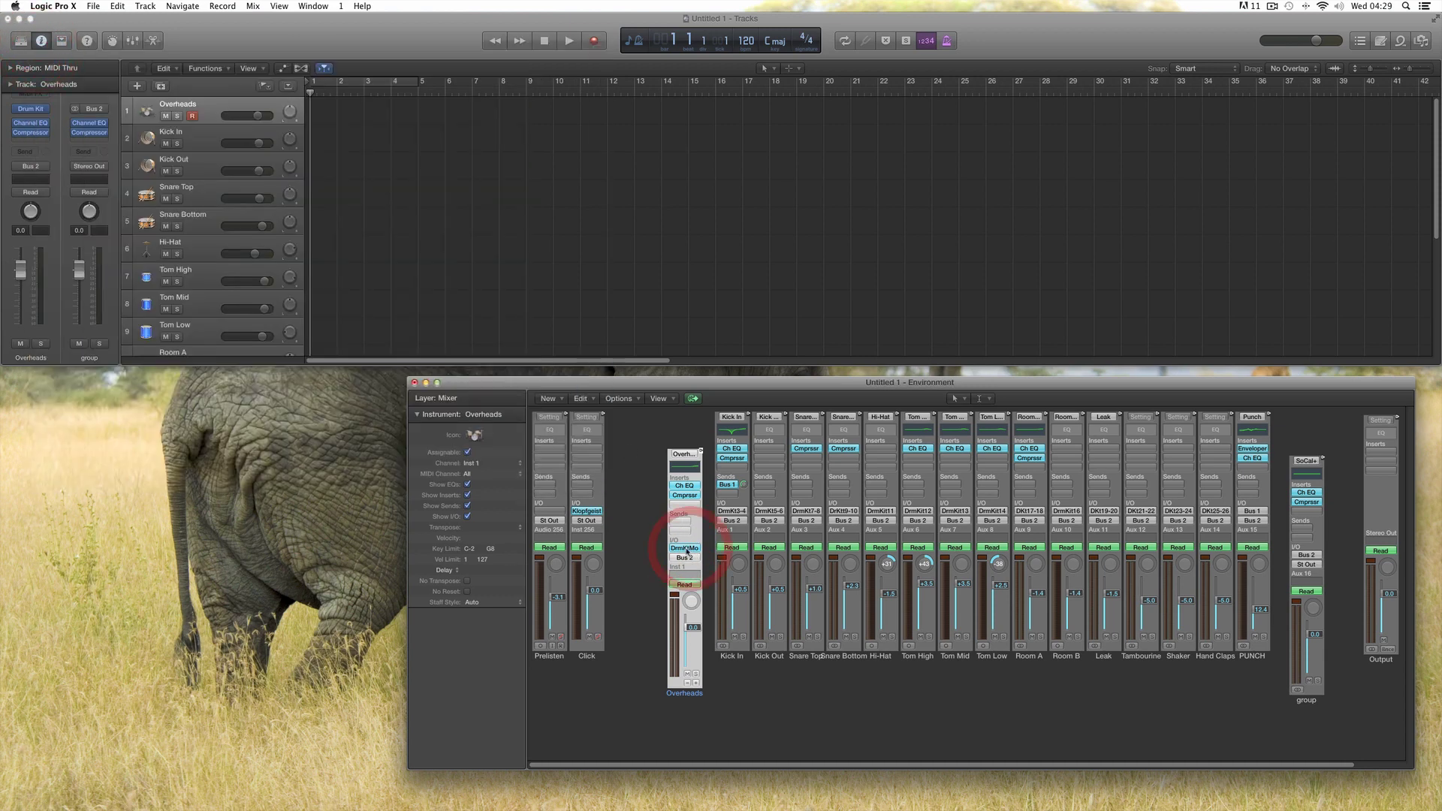
{"action": "left_click", "coordinate": [35, 48]}
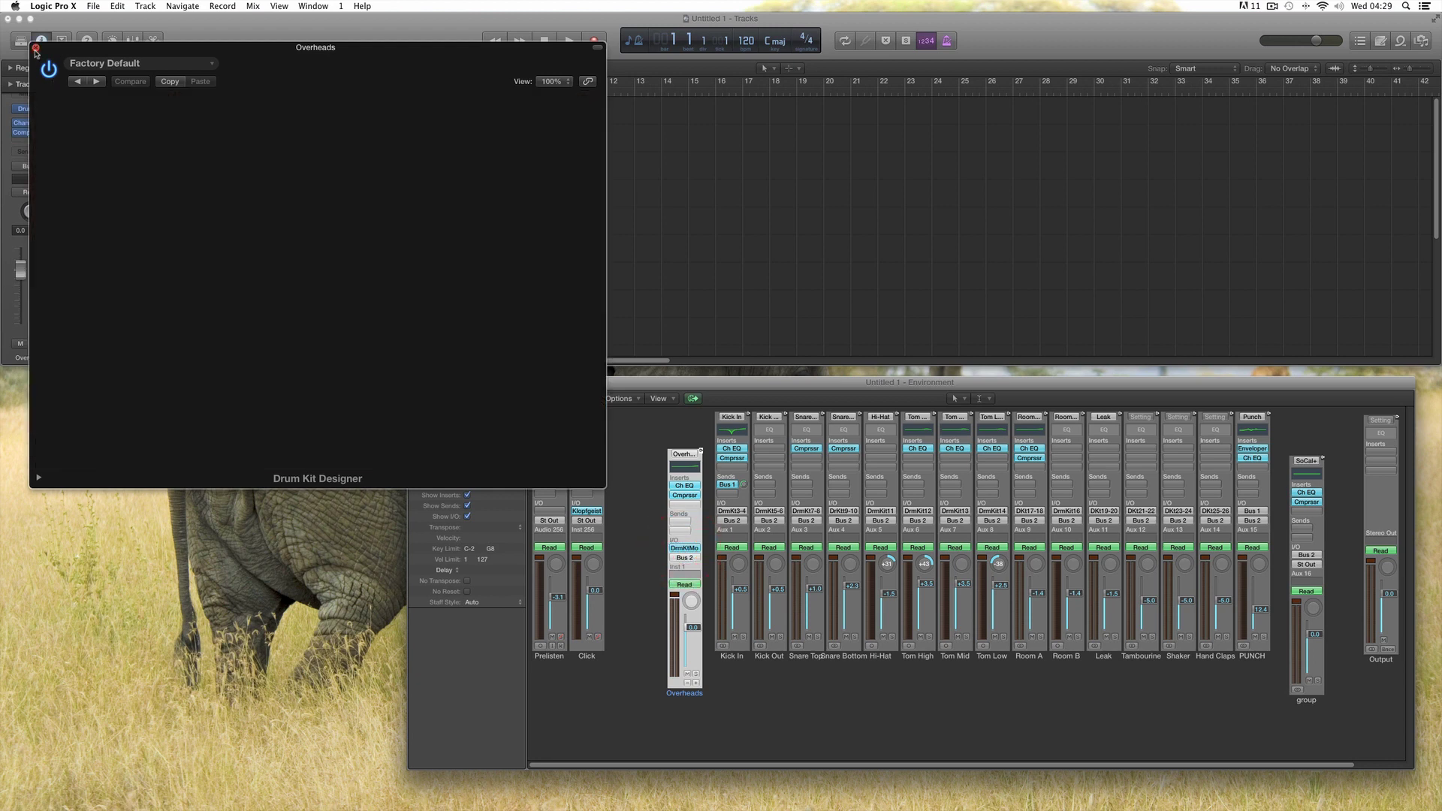
Step: Narrow the Environment window and shift it toward the screen edge to free space beside it
{"action": "left_click_drag", "start_coordinate": [1409, 768], "coordinate": [1360, 771]}
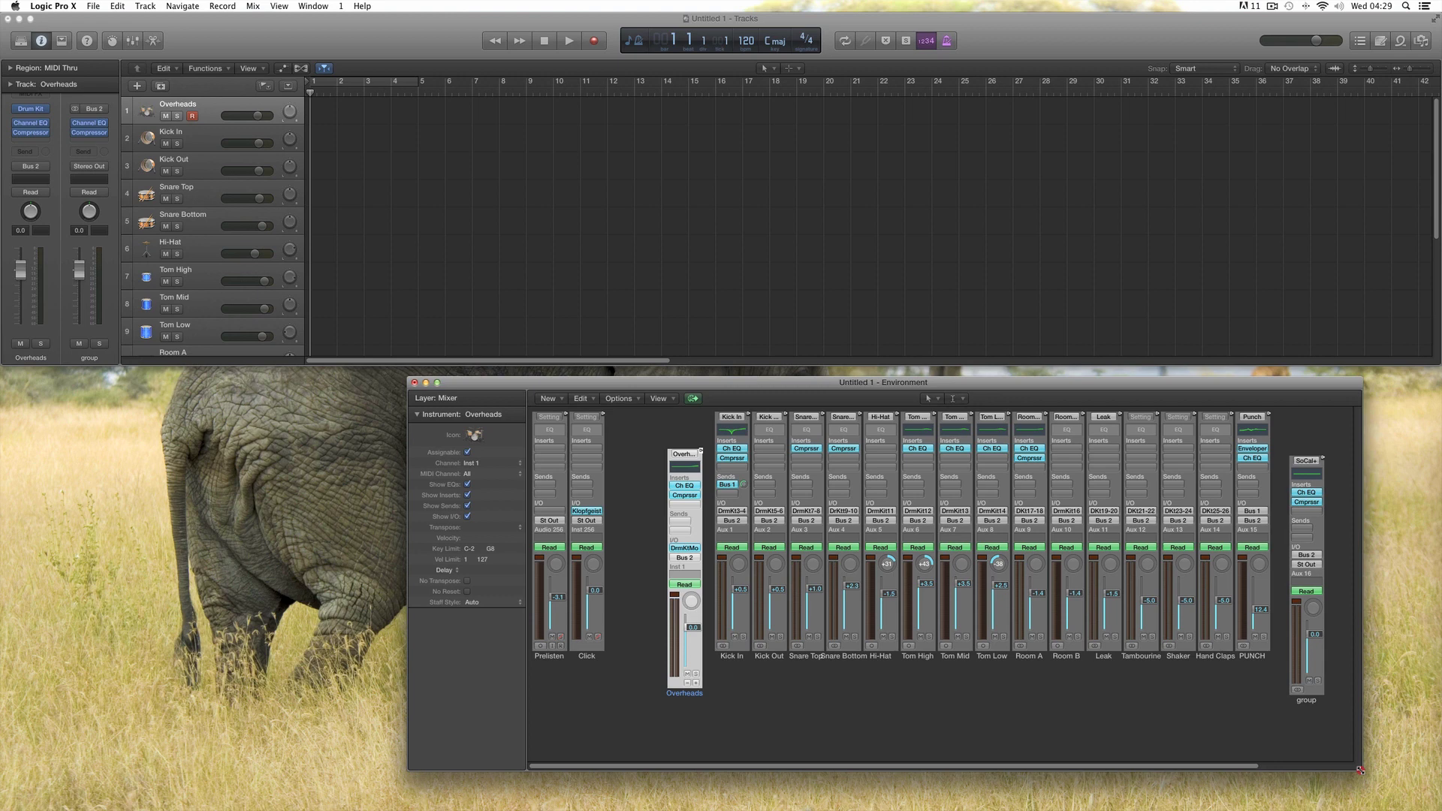
{"action": "left_click_drag", "start_coordinate": [712, 386], "coordinate": [789, 378]}
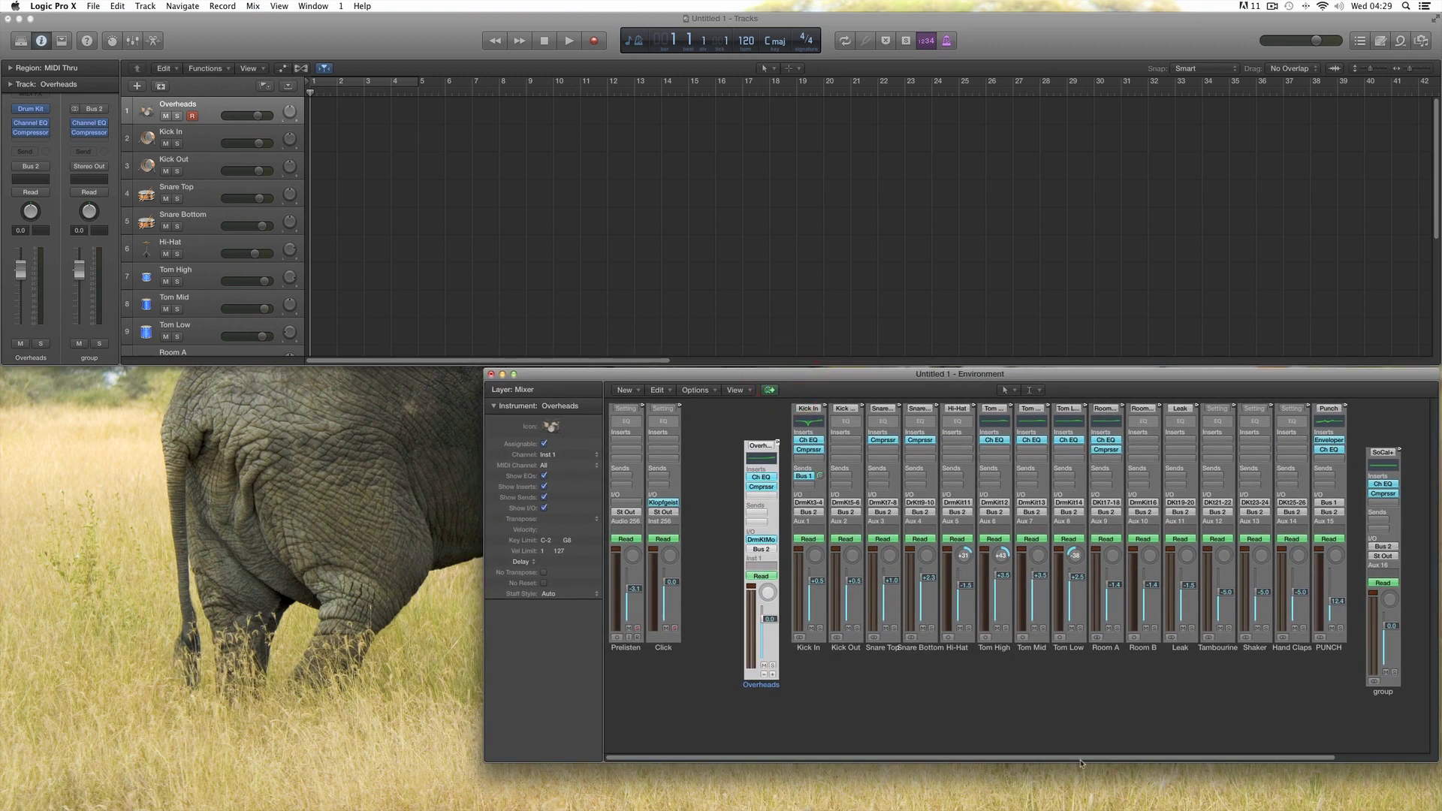
{"action": "left_click_drag", "start_coordinate": [1078, 760], "coordinate": [1125, 758]}
Step: Review the Overheads and other drum strips together with the group strip they feed
{"action": "left_click_drag", "start_coordinate": [652, 537], "coordinate": [1265, 721]}
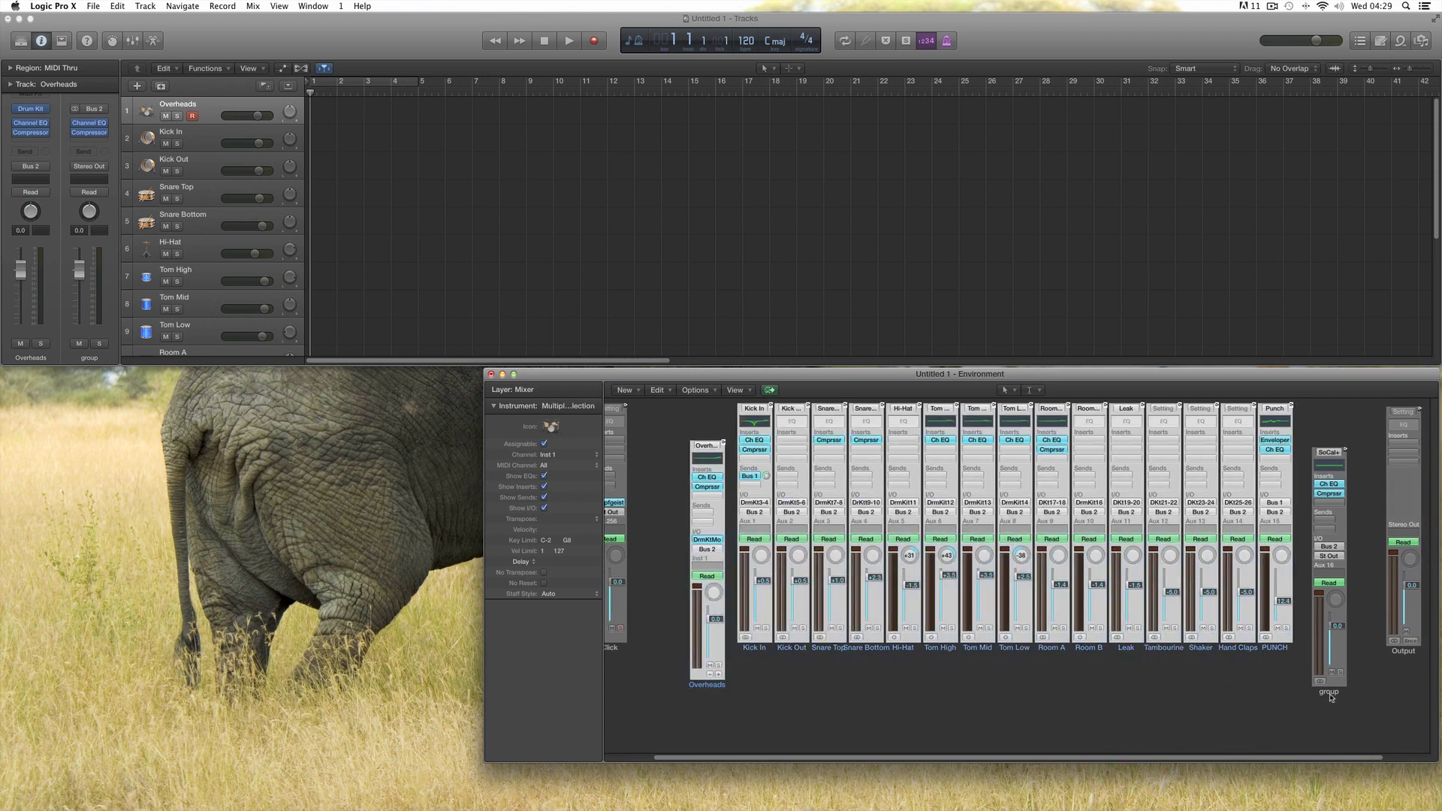
{"action": "left_click", "coordinate": [1330, 696]}
{"action": "left_click", "coordinate": [1332, 692]}
Step: Move the Output strip closer to the group strip, then narrow and shift the Environment window a little more, keeping Output in view
{"action": "left_click_drag", "start_coordinate": [1390, 654], "coordinate": [1379, 658]}
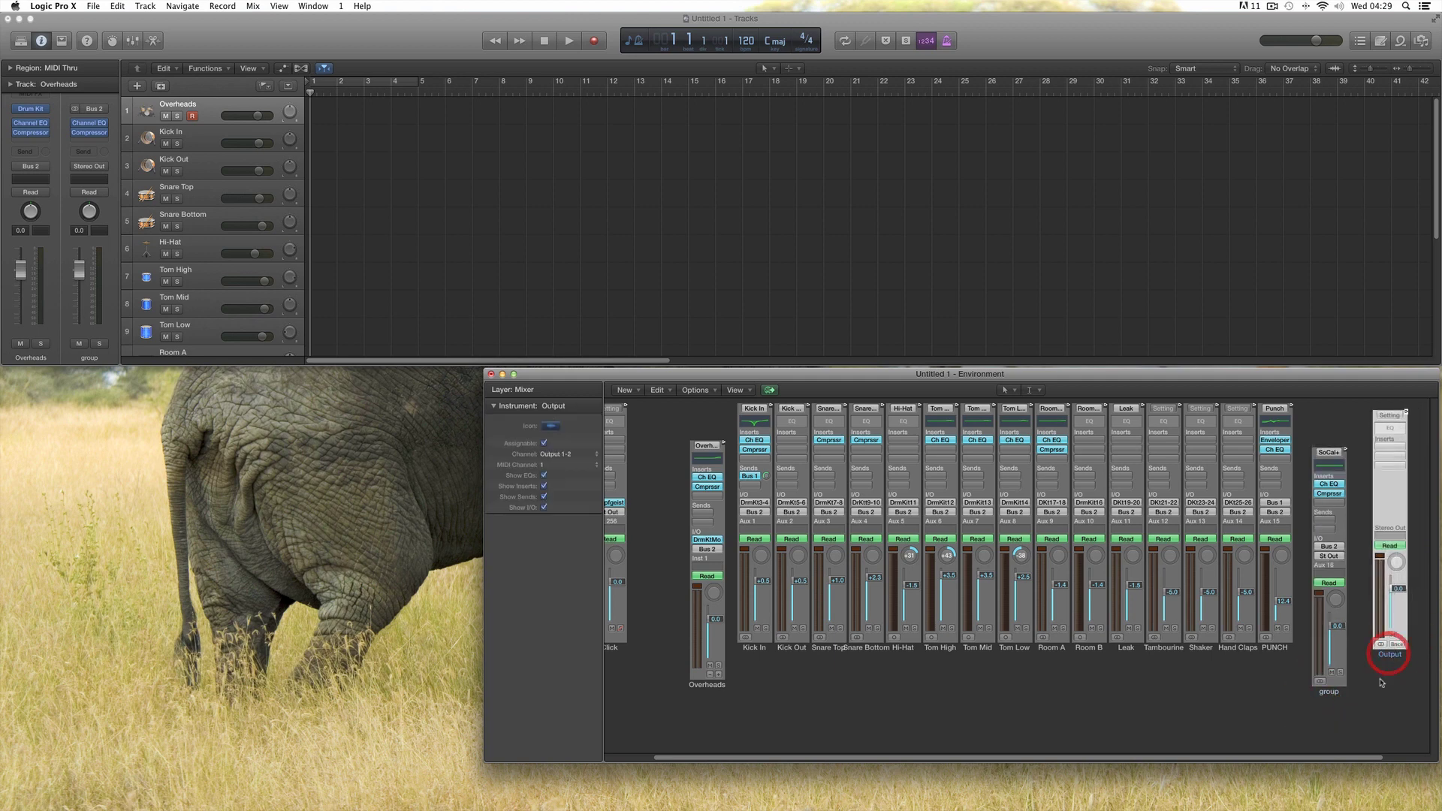
{"action": "left_click_drag", "start_coordinate": [1431, 760], "coordinate": [1407, 760]}
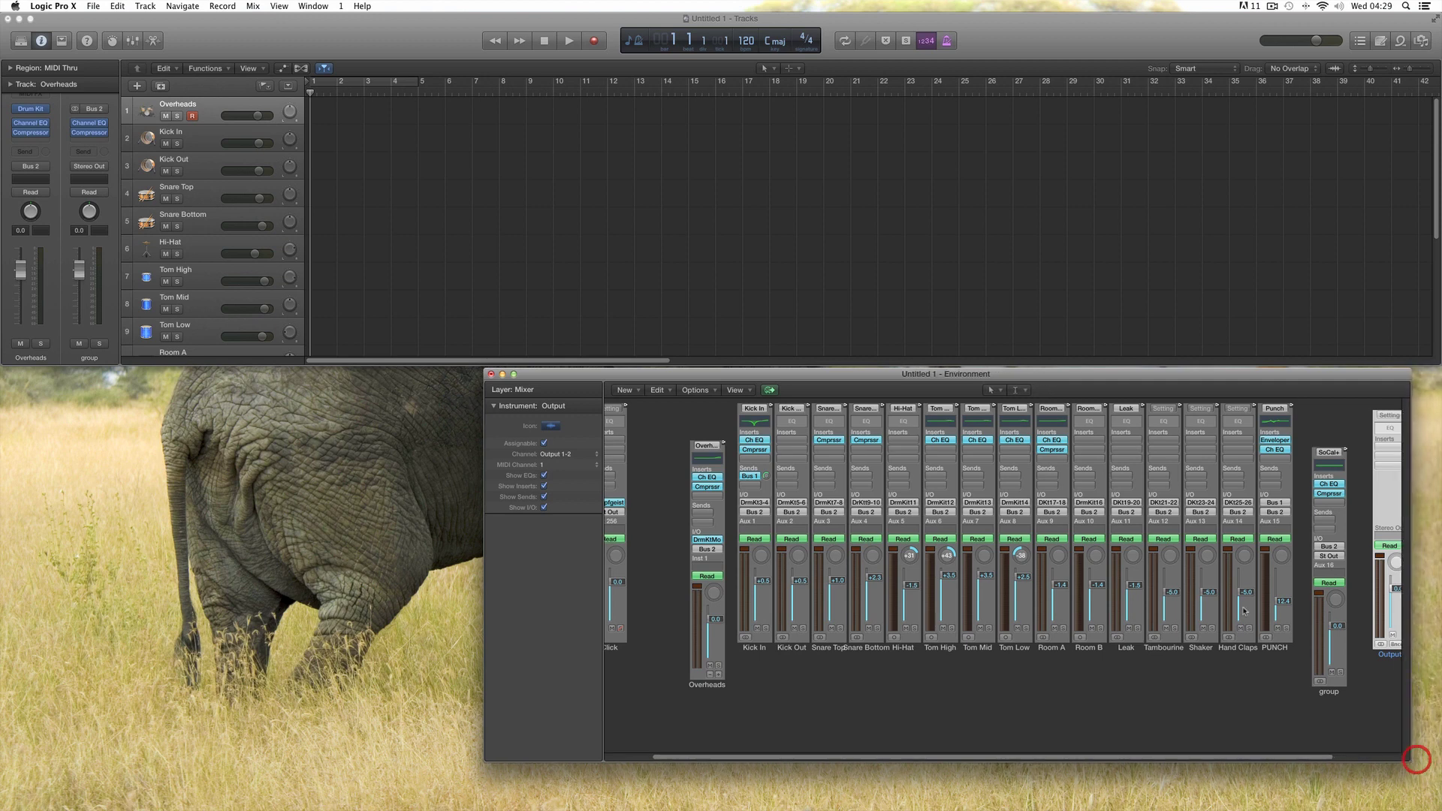
{"action": "left_click_drag", "start_coordinate": [1031, 375], "coordinate": [1060, 375]}
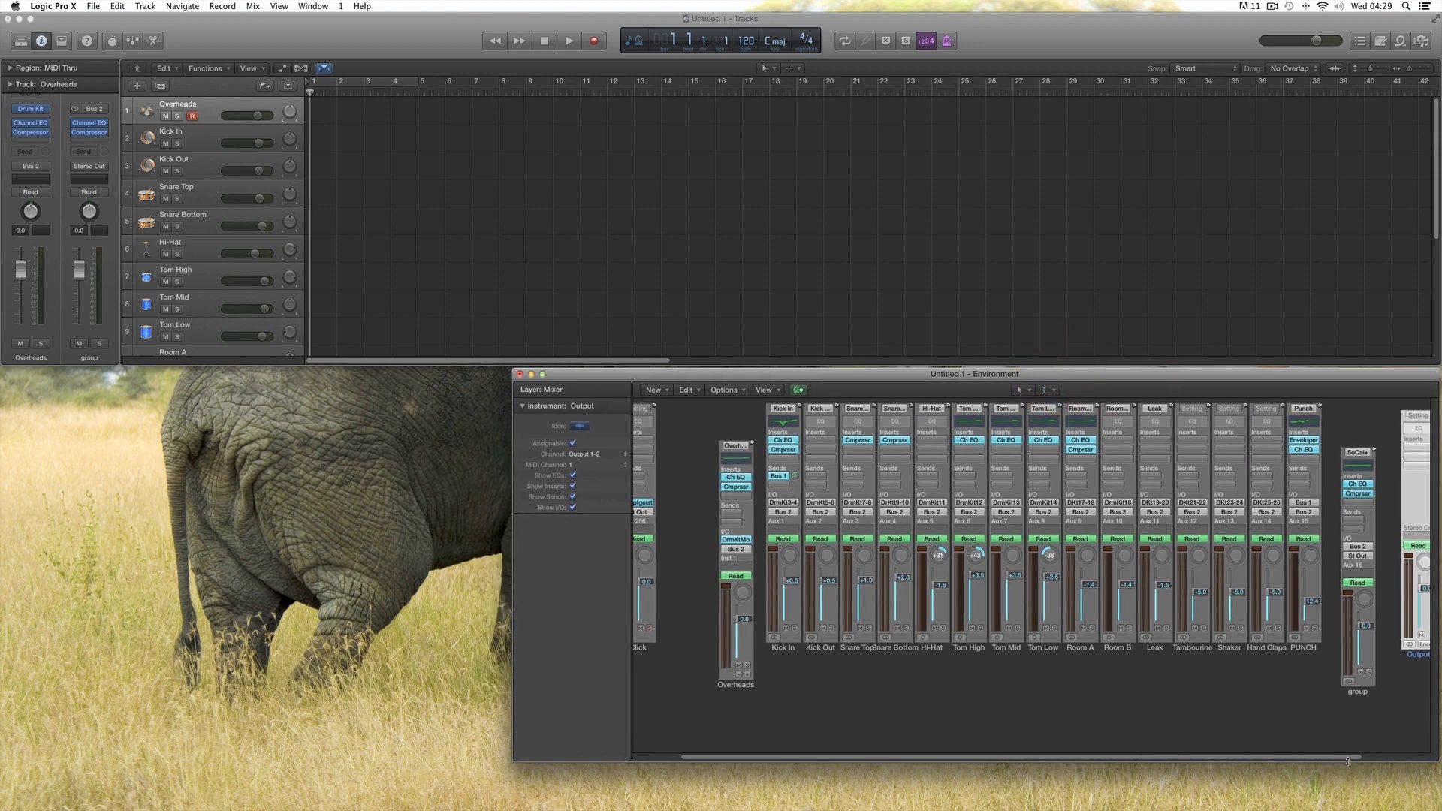
{"action": "left_click_drag", "start_coordinate": [1345, 760], "coordinate": [1364, 758]}
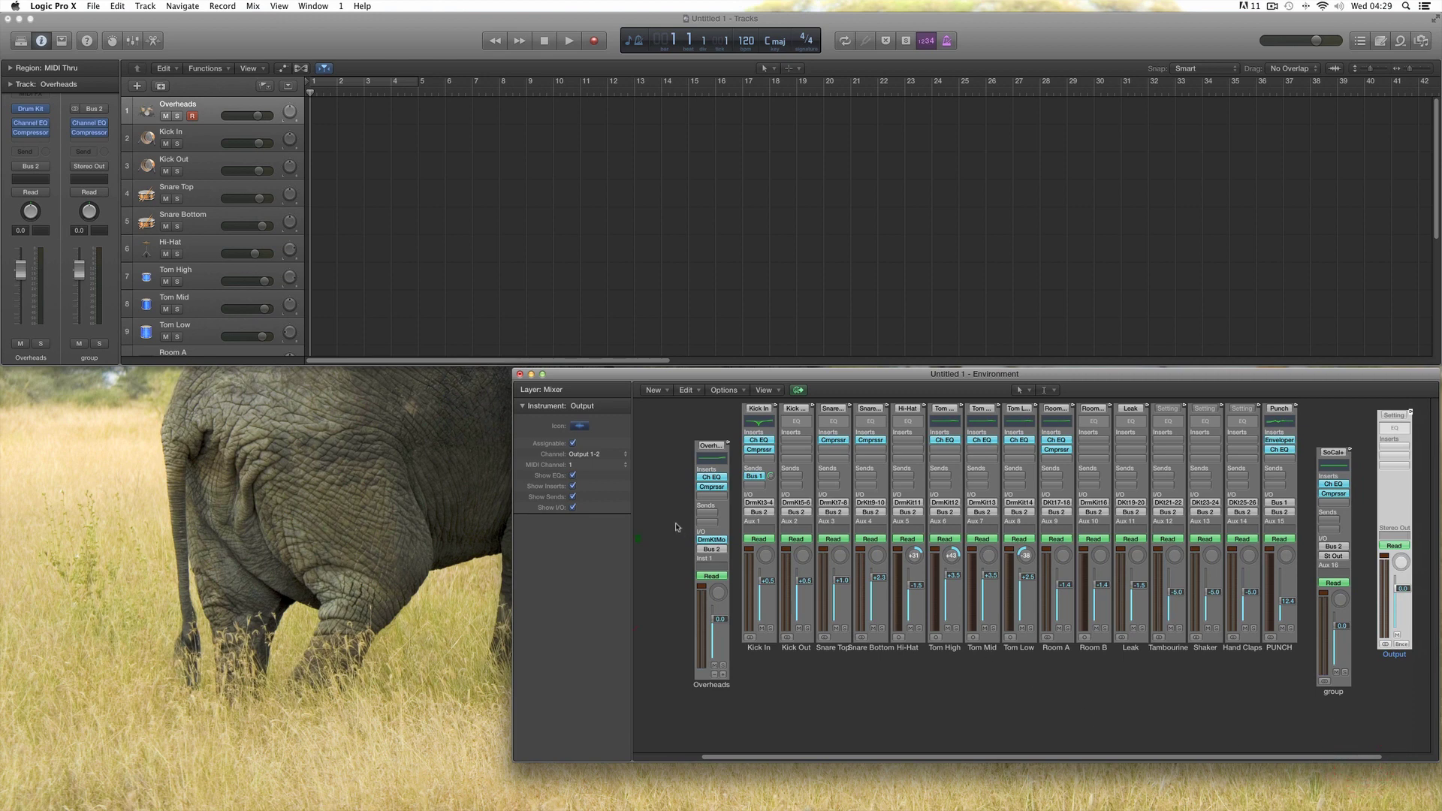
Step: Create a Mapped Instrument in the Environment and move its note-mapping window into the free space beside the Environment
{"action": "left_click", "coordinate": [669, 379]}
{"action": "left_click", "coordinate": [660, 392]}
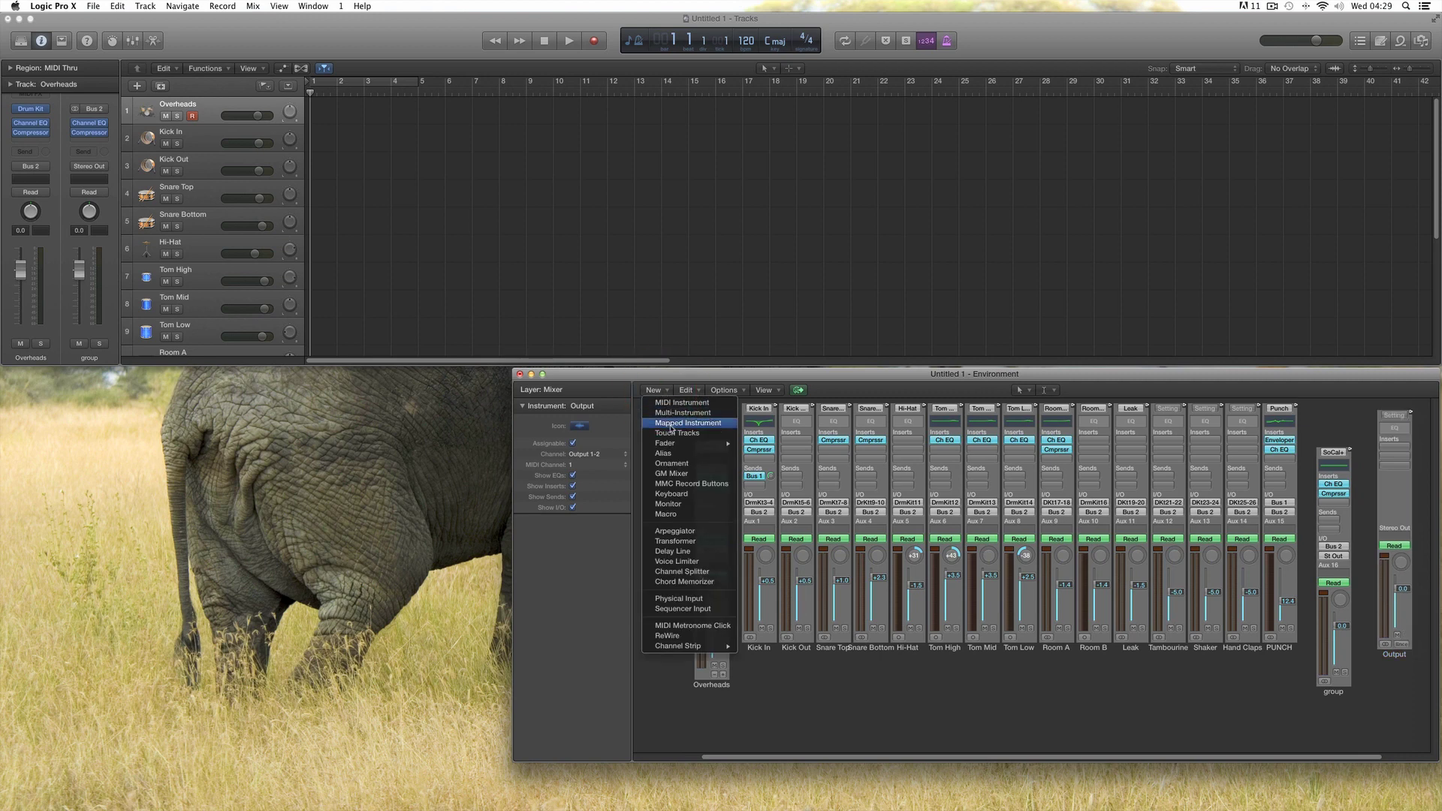
{"action": "left_click", "coordinate": [669, 424]}
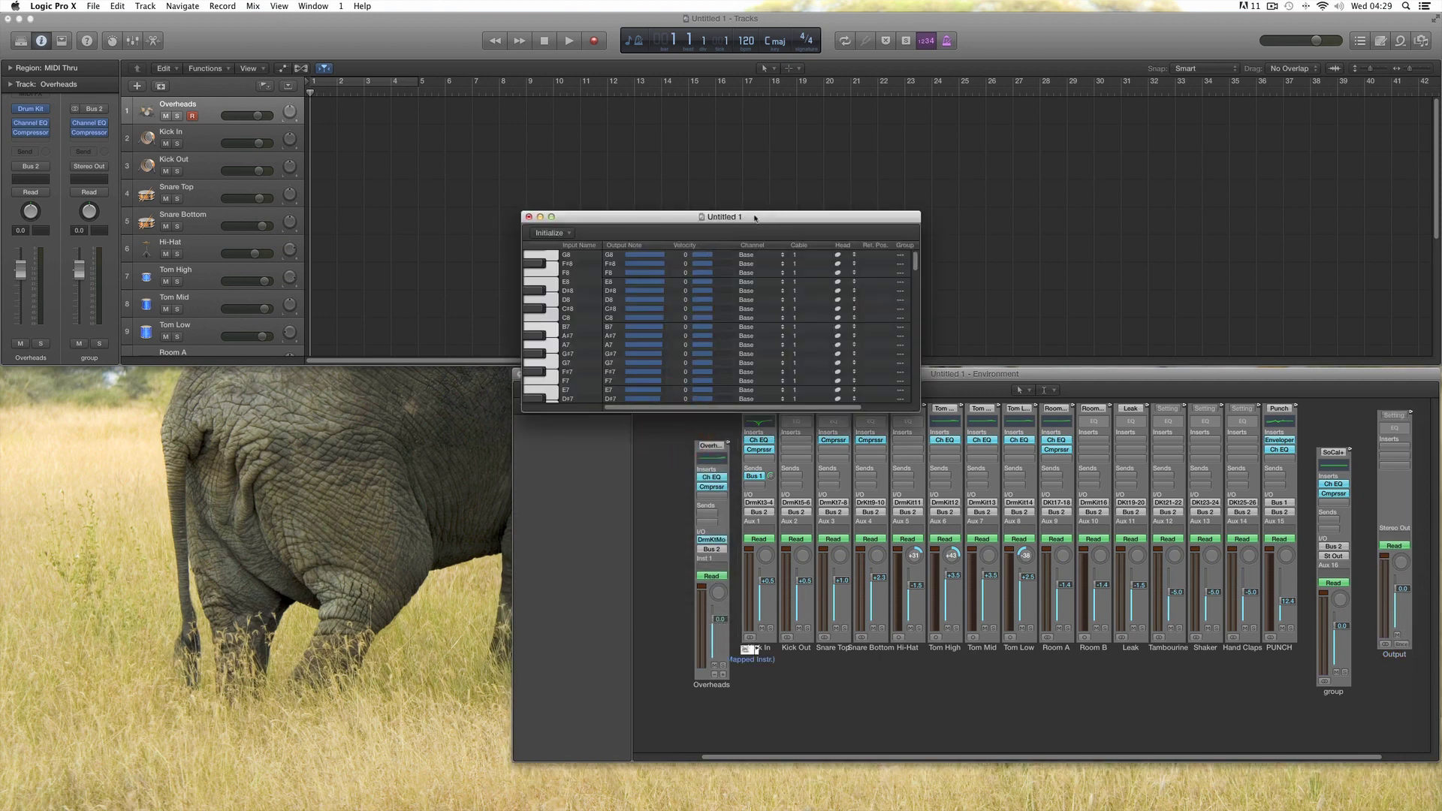
{"action": "left_click_drag", "start_coordinate": [766, 218], "coordinate": [320, 393]}
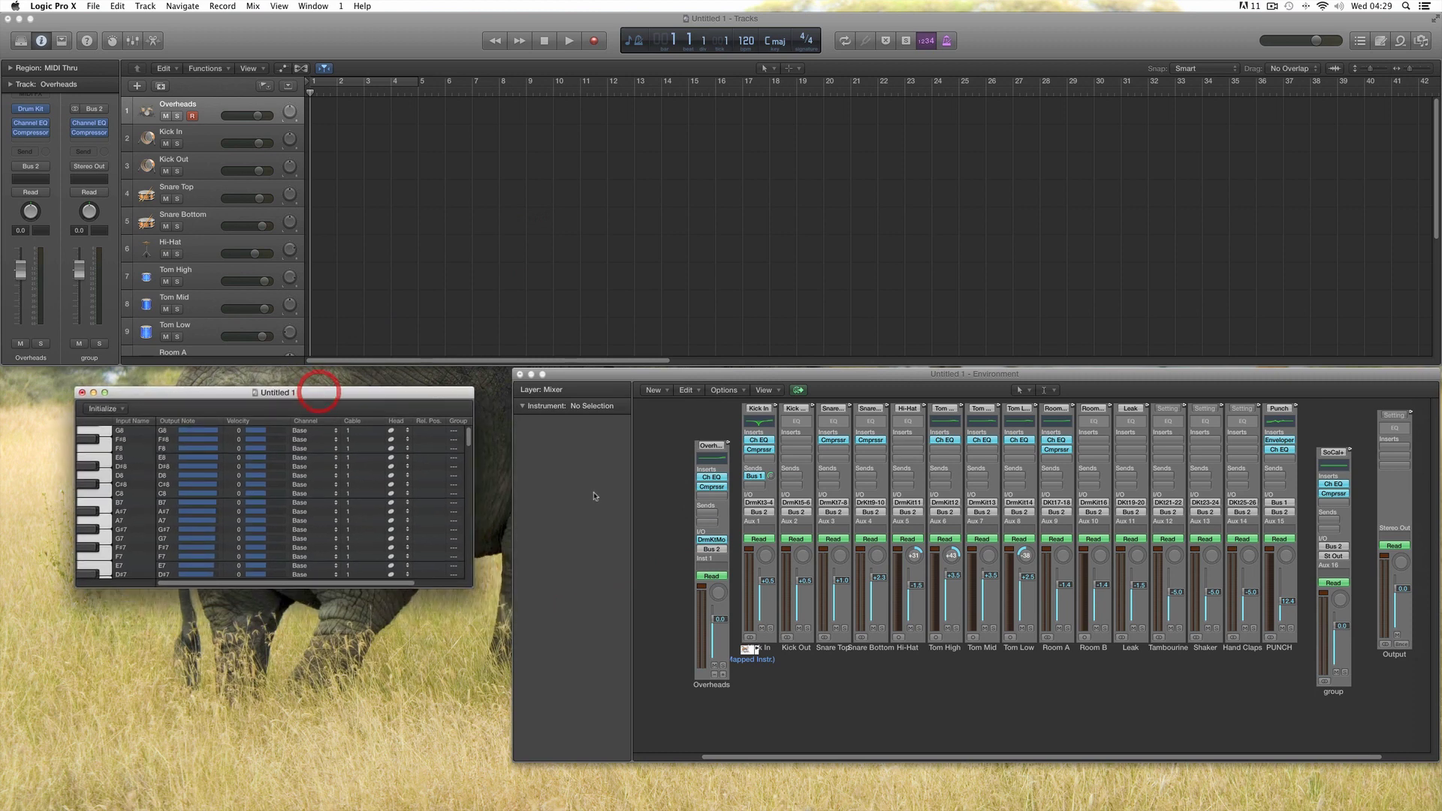
Step: Place the mapped instrument beside the Overheads strip and cable it to Overheads without removing the channel port setting
{"action": "left_click_drag", "start_coordinate": [749, 653], "coordinate": [696, 605]}
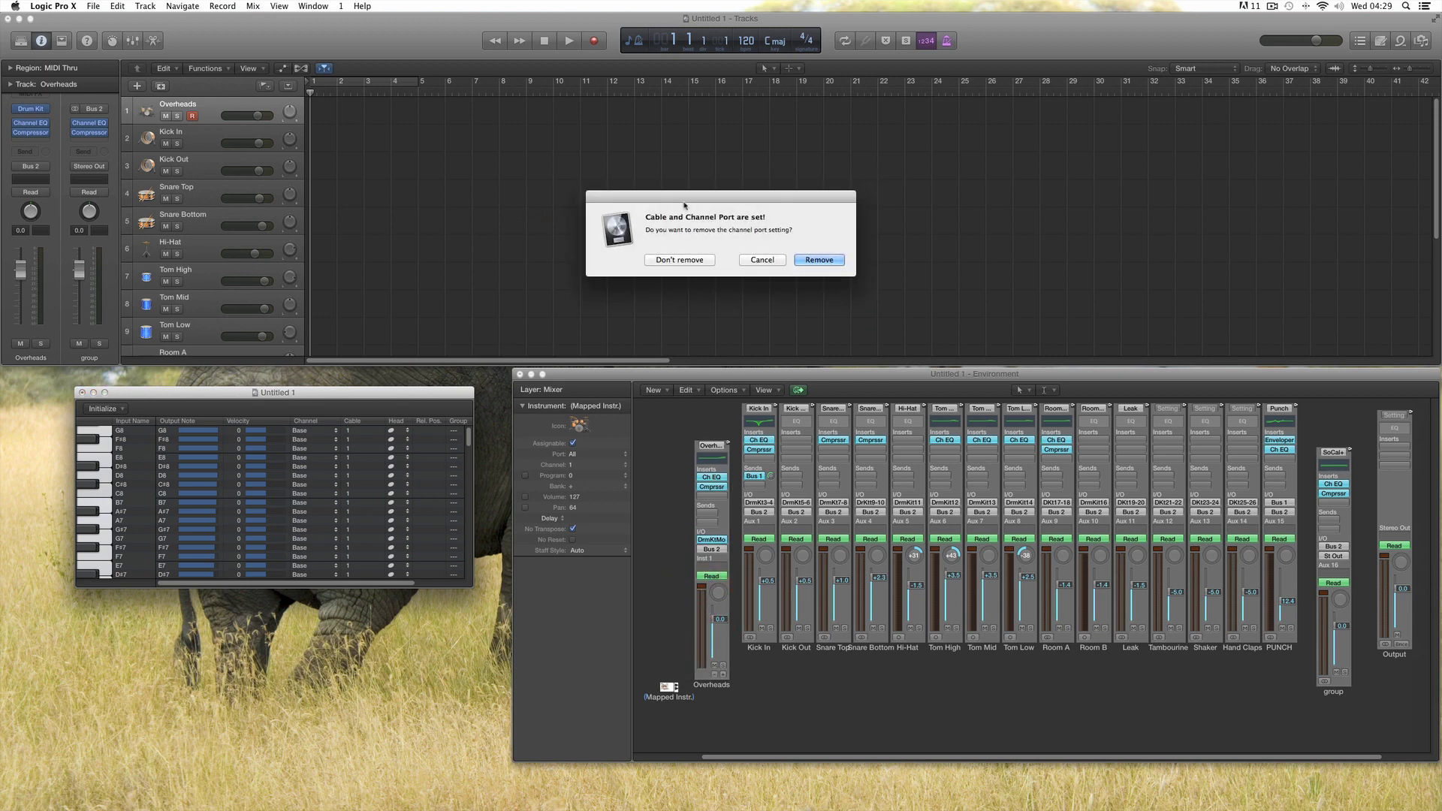
{"action": "left_click", "coordinate": [679, 260]}
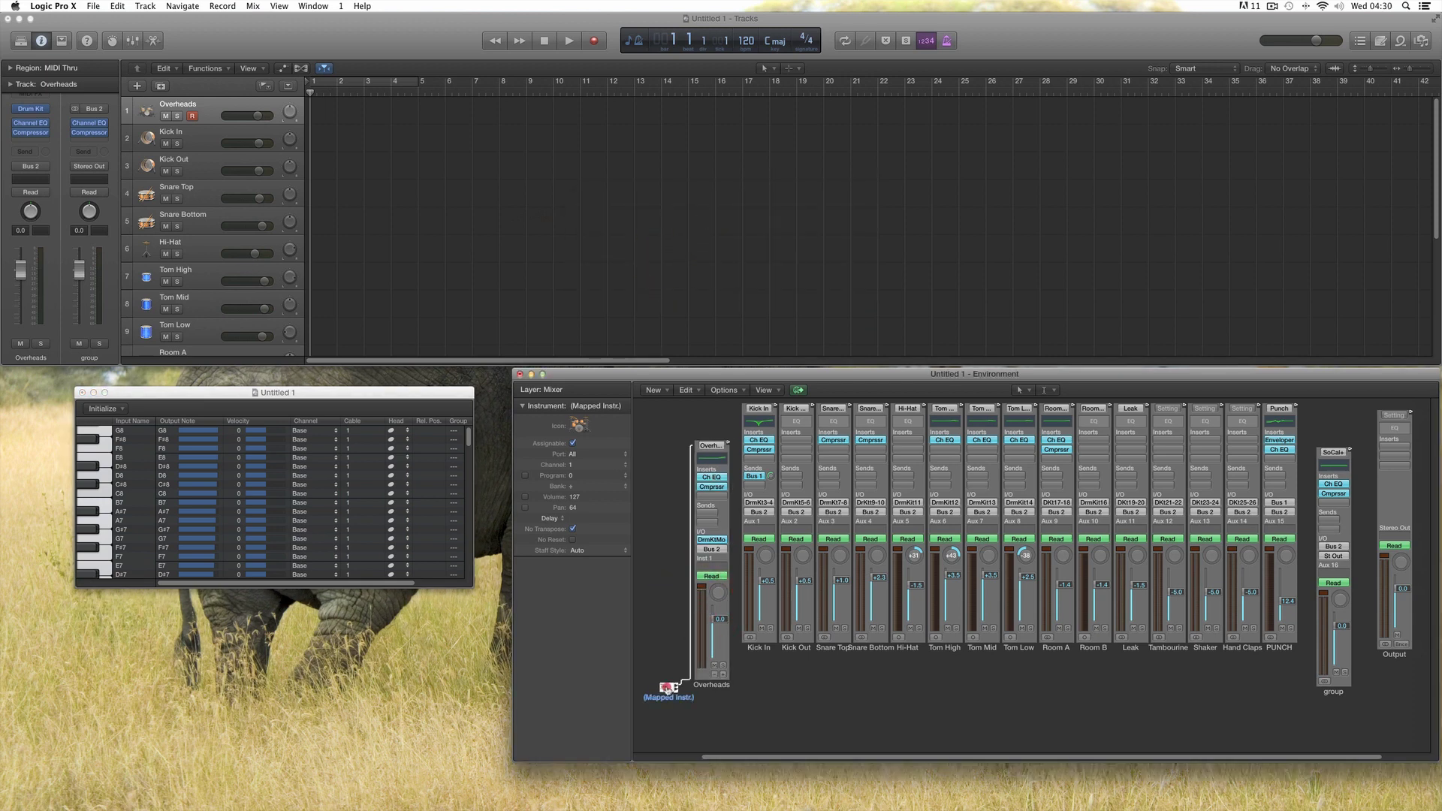
{"action": "left_click_drag", "start_coordinate": [673, 688], "coordinate": [667, 695]}
{"action": "left_click", "coordinate": [710, 687]}
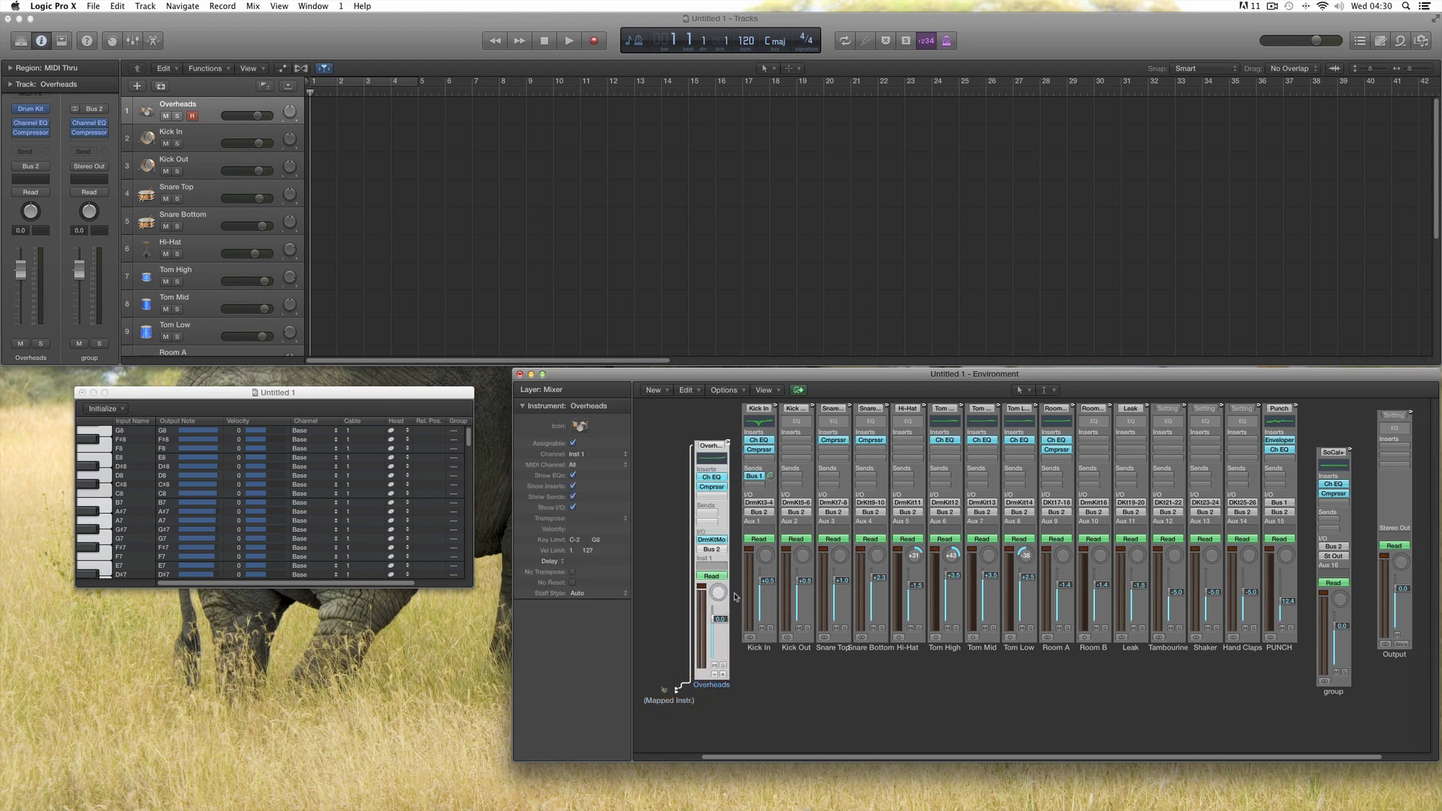
{"action": "left_click", "coordinate": [664, 691]}
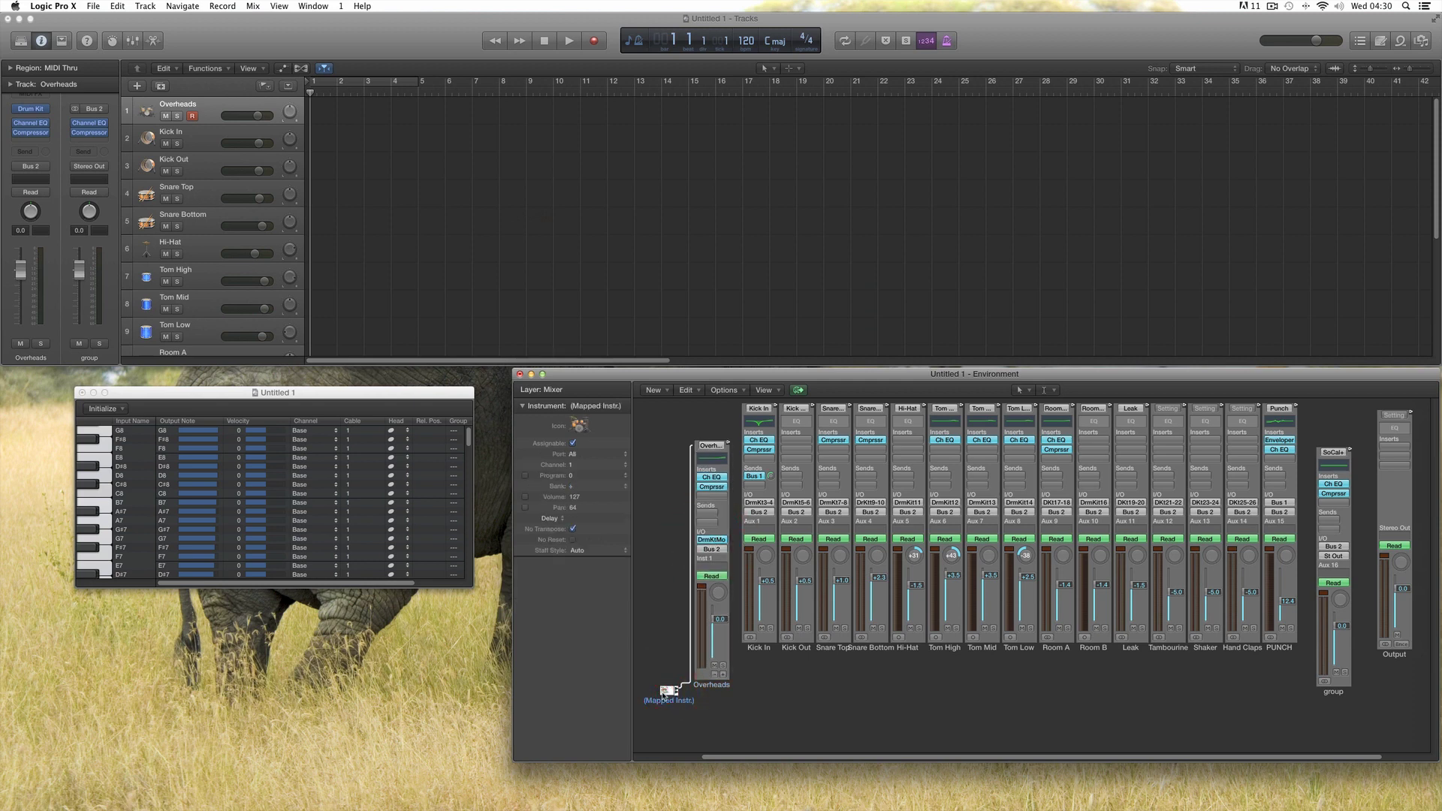
{"action": "left_click", "coordinate": [713, 686]}
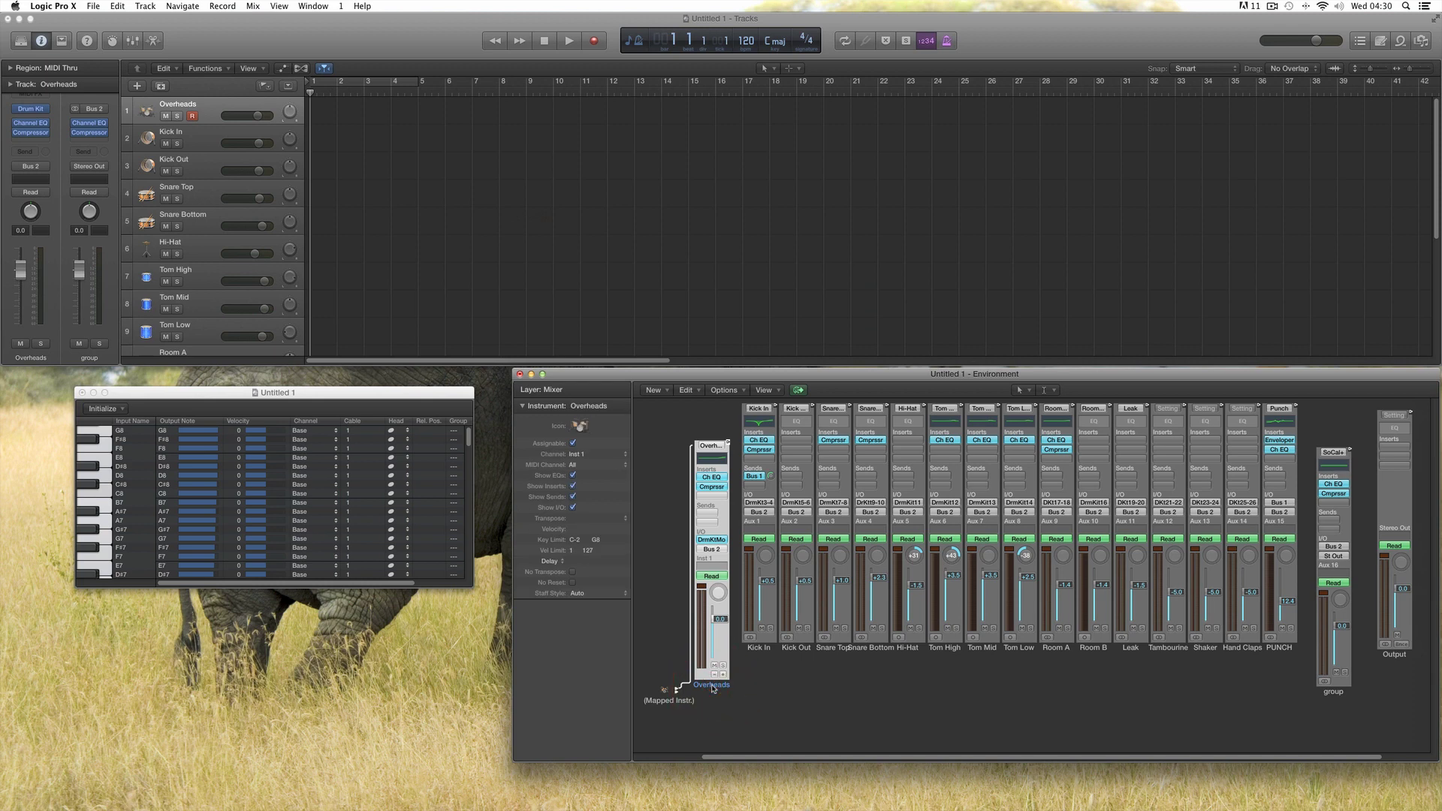
Step: Tuck the note-mapping window under the track list, create one External MIDI track, and move it above the Overheads track
{"action": "left_click_drag", "start_coordinate": [273, 399], "coordinate": [246, 378]}
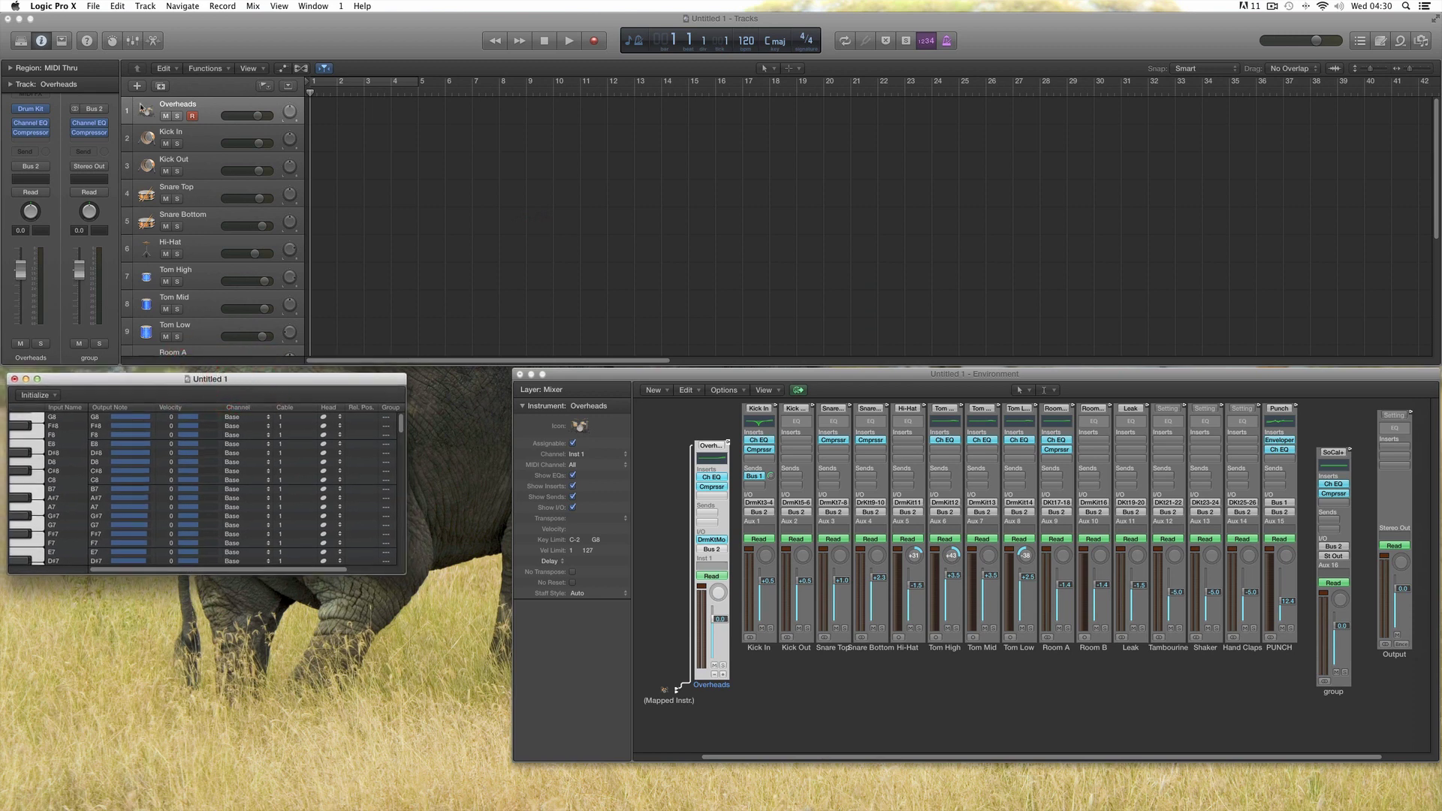
{"action": "left_click", "coordinate": [188, 90]}
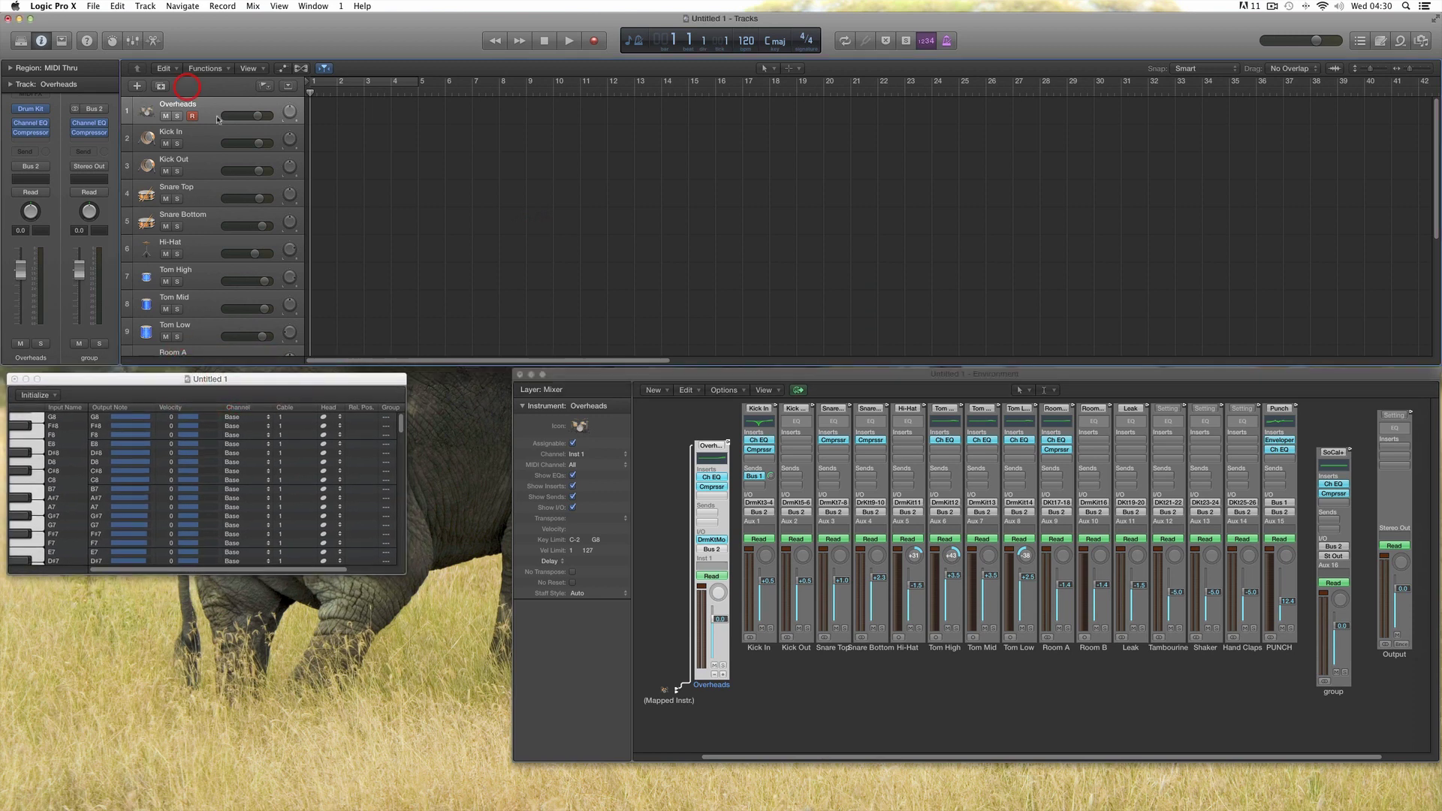
{"action": "left_click", "coordinate": [136, 88]}
{"action": "left_click", "coordinate": [609, 68]}
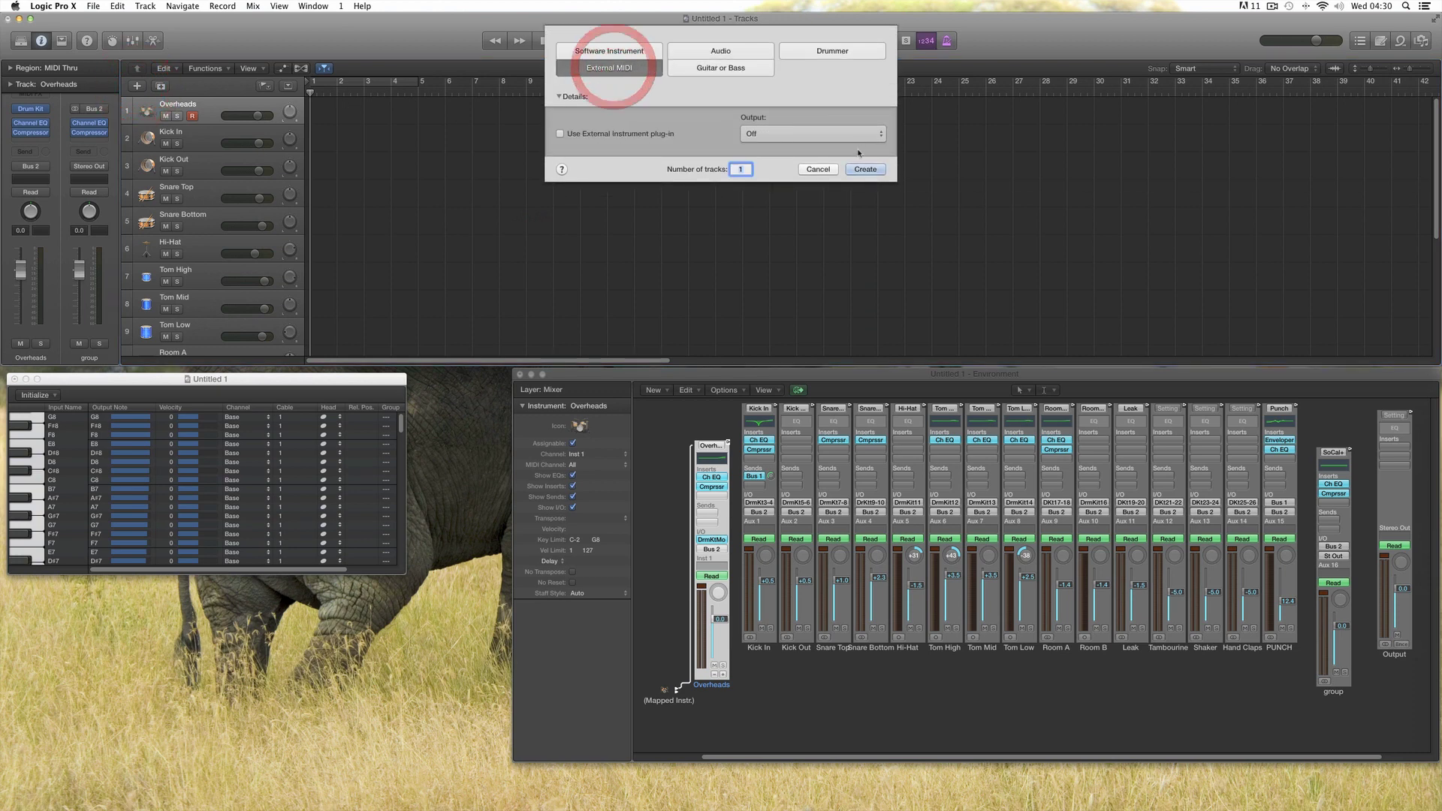
{"action": "left_click", "coordinate": [861, 169]}
{"action": "left_click_drag", "start_coordinate": [206, 148], "coordinate": [207, 112]}
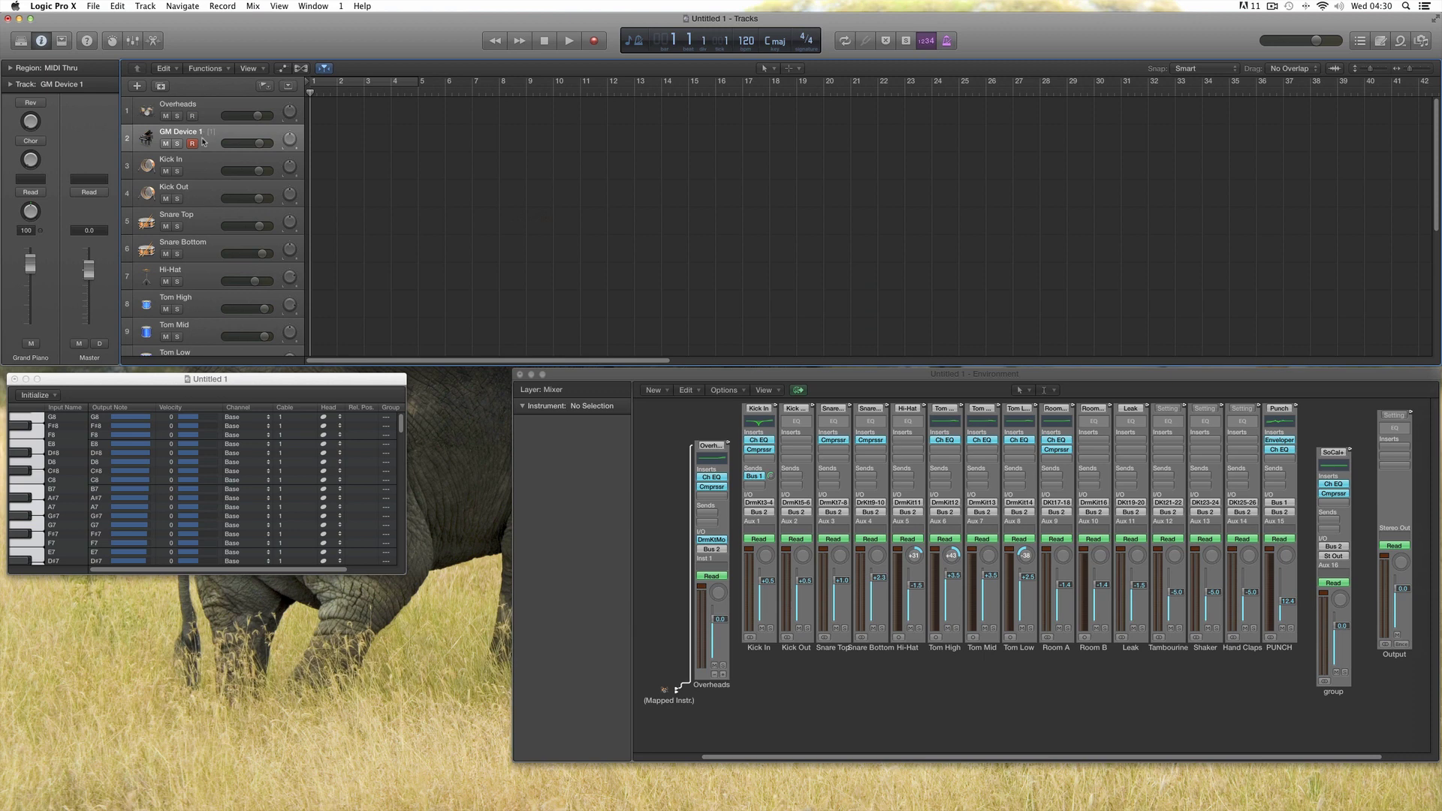
{"action": "left_click_drag", "start_coordinate": [208, 142], "coordinate": [209, 101]}
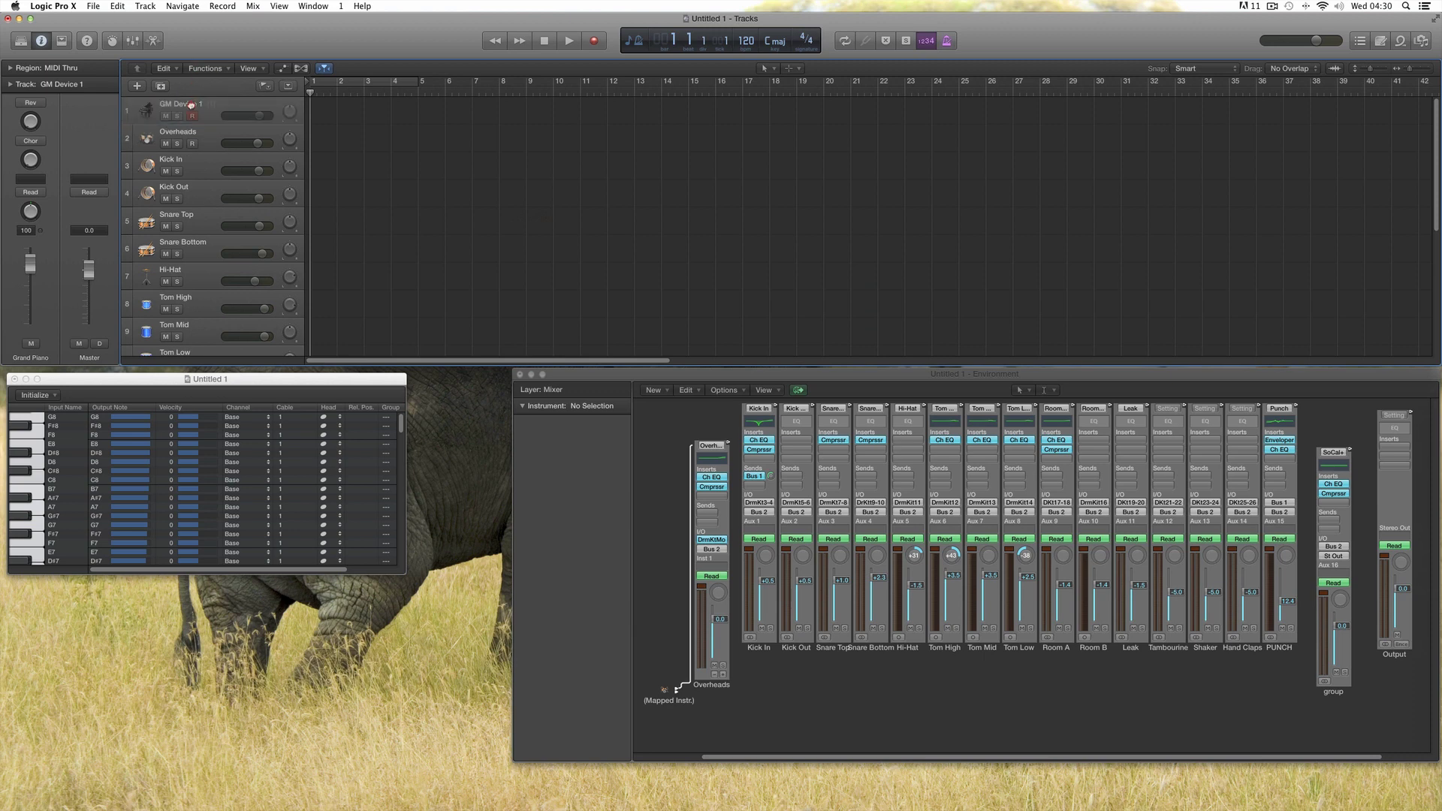
Step: Reassign the GM Device 1 track to the Mapped Instrument from the Mixer layer
{"action": "right_click", "coordinate": [192, 106]}
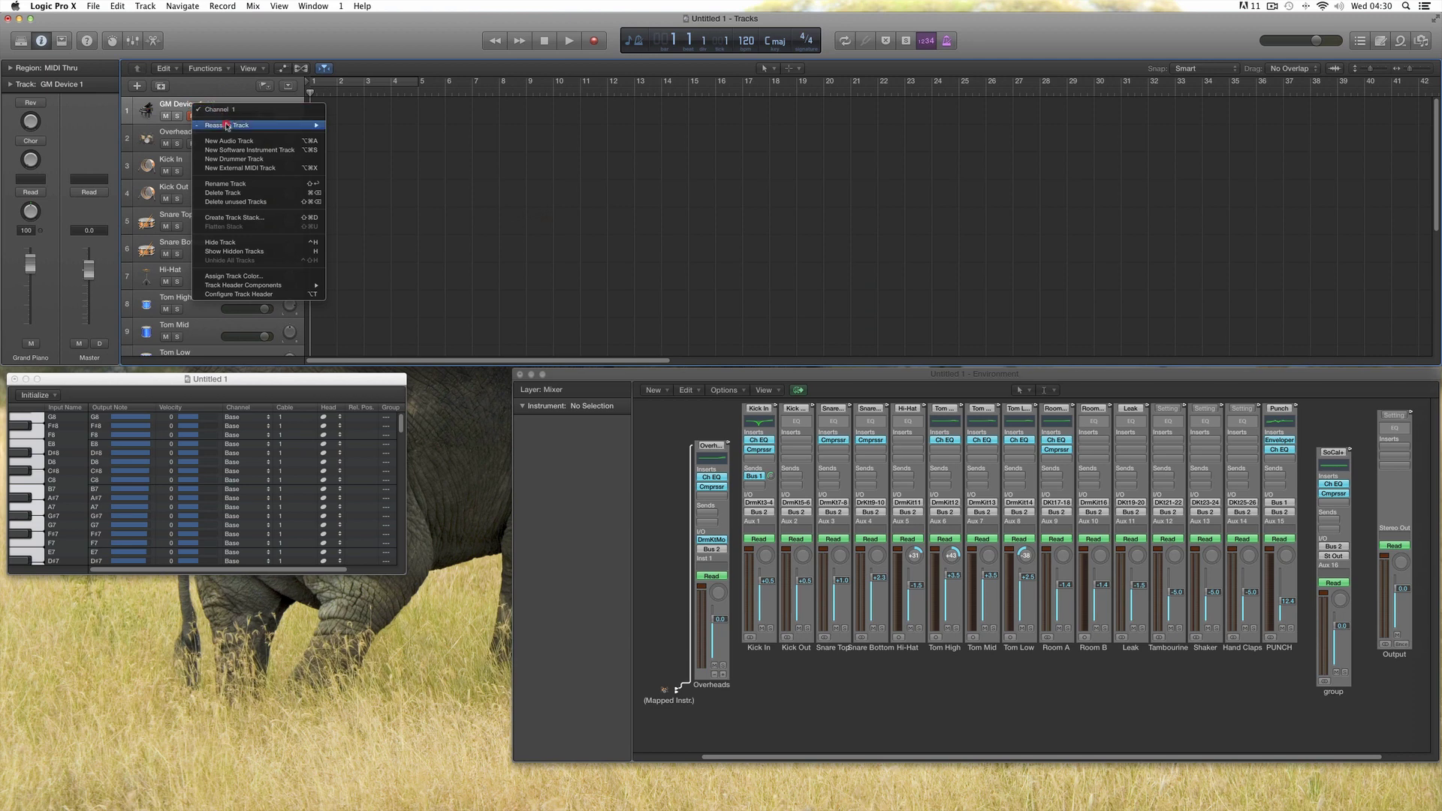
{"action": "mouse_move", "coordinate": [226, 129]}
{"action": "mouse_move", "coordinate": [372, 143]}
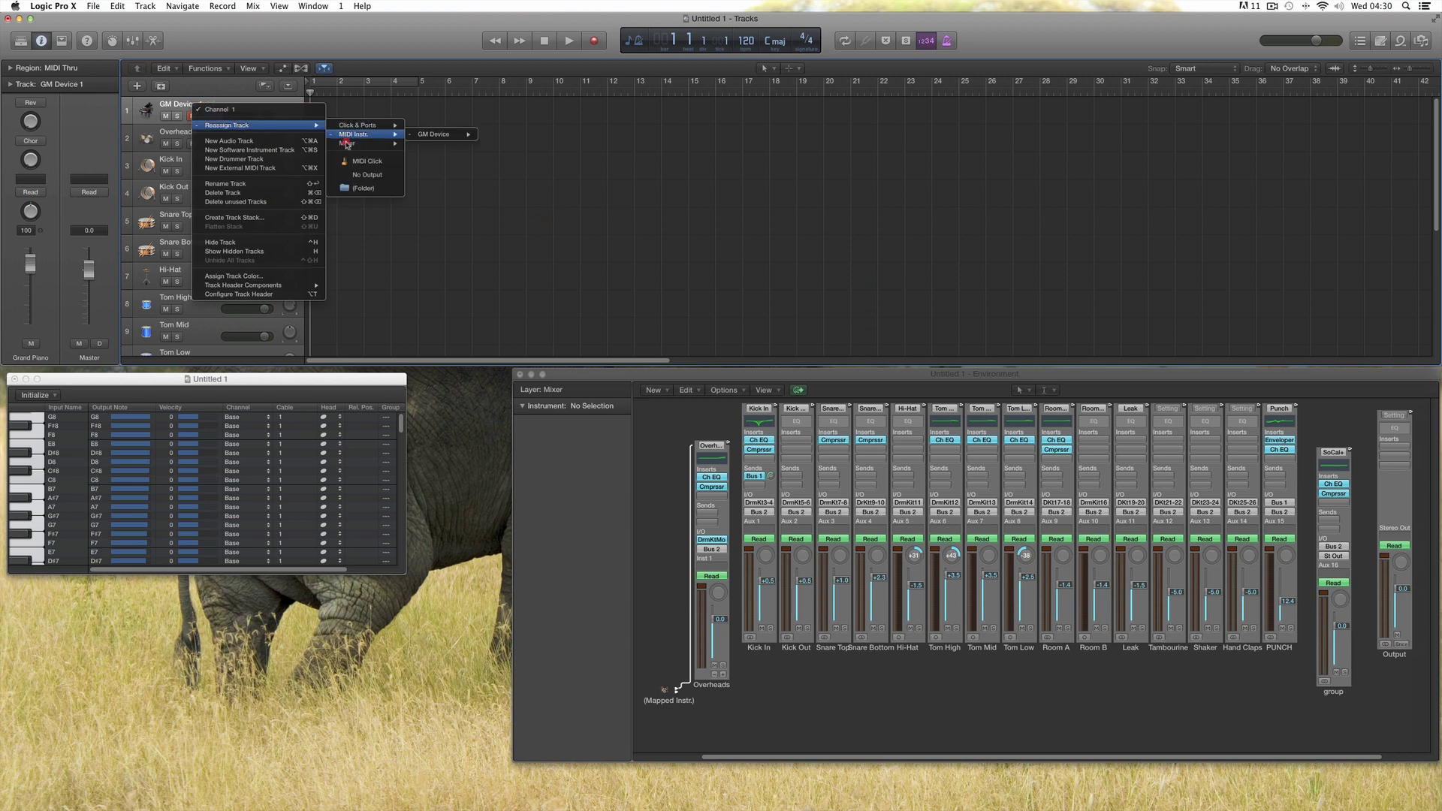
{"action": "left_click", "coordinate": [442, 146]}
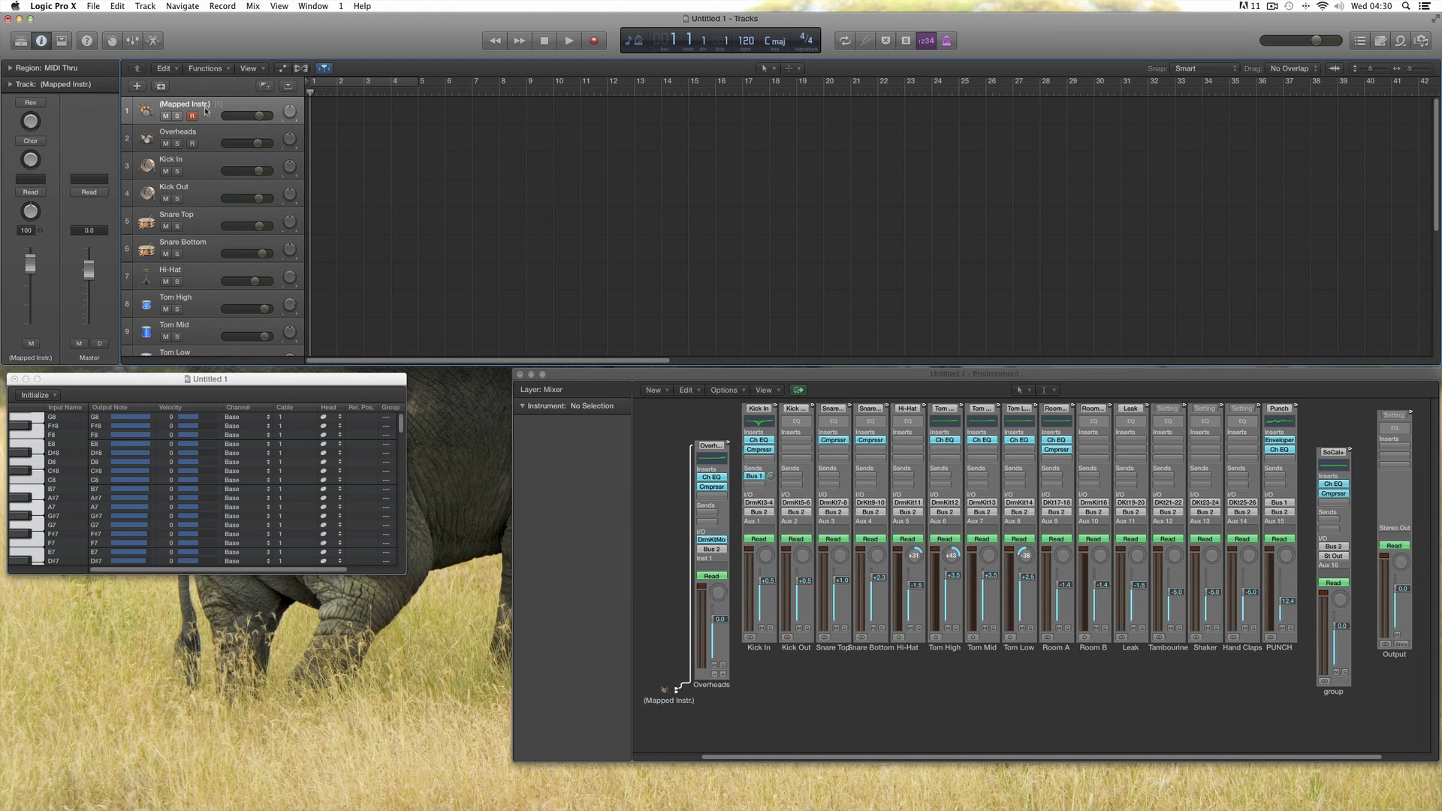
Step: Check the path from the mapped-instrument track to the Overheads strip, opening and closing its Drum Kit Designer window
{"action": "left_click", "coordinate": [203, 106]}
{"action": "left_click", "coordinate": [663, 692]}
{"action": "left_click", "coordinate": [719, 687]}
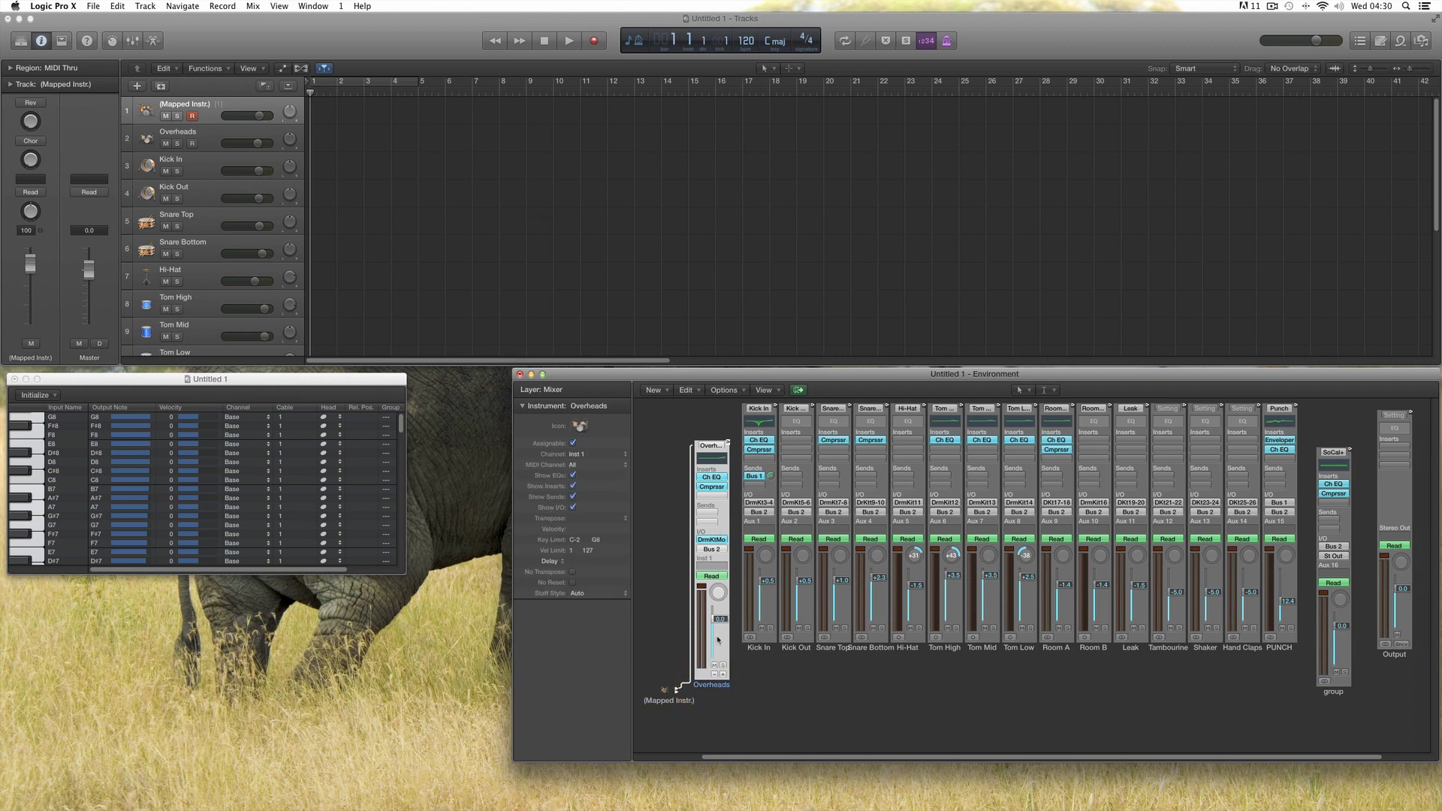
{"action": "left_click", "coordinate": [713, 541]}
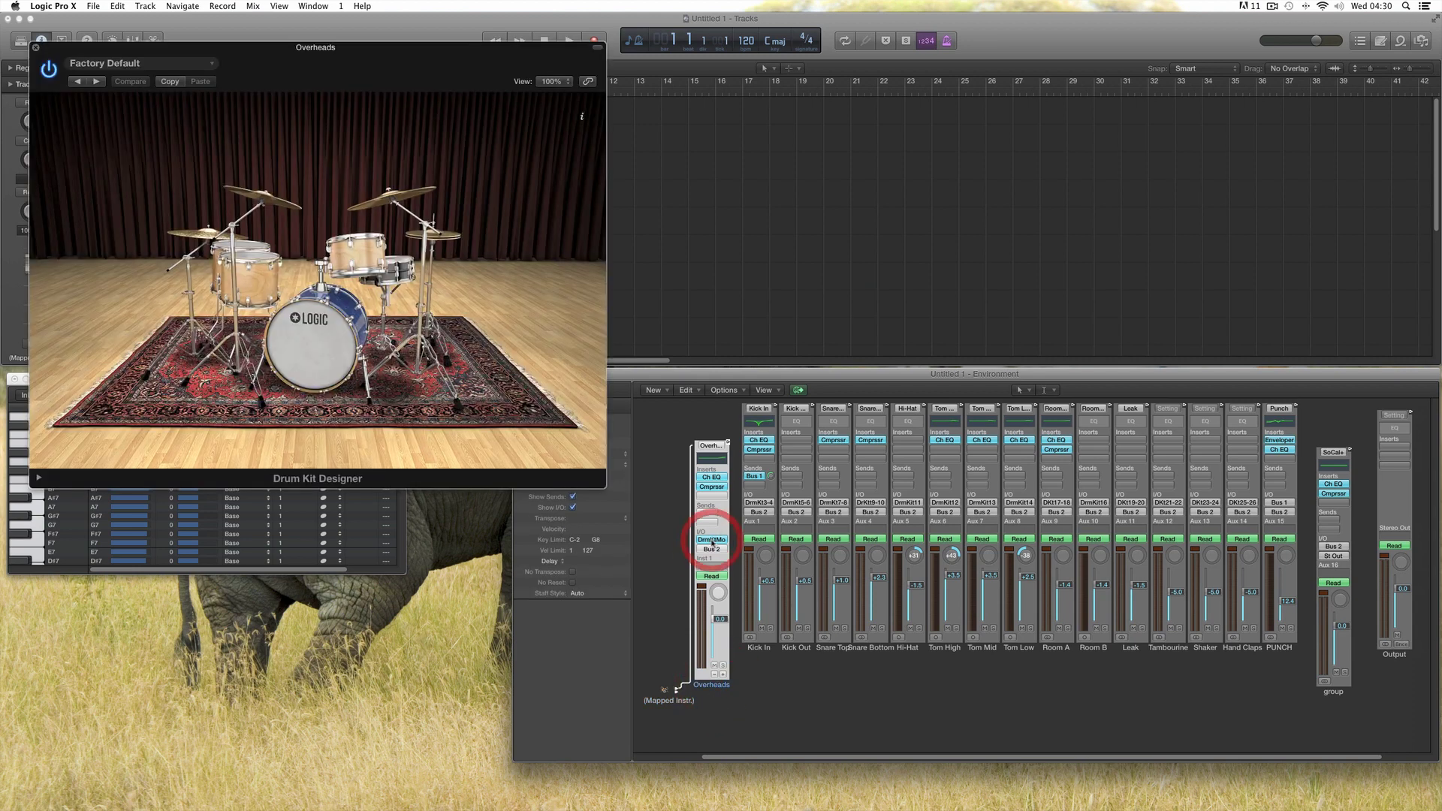
{"action": "left_click", "coordinate": [35, 47]}
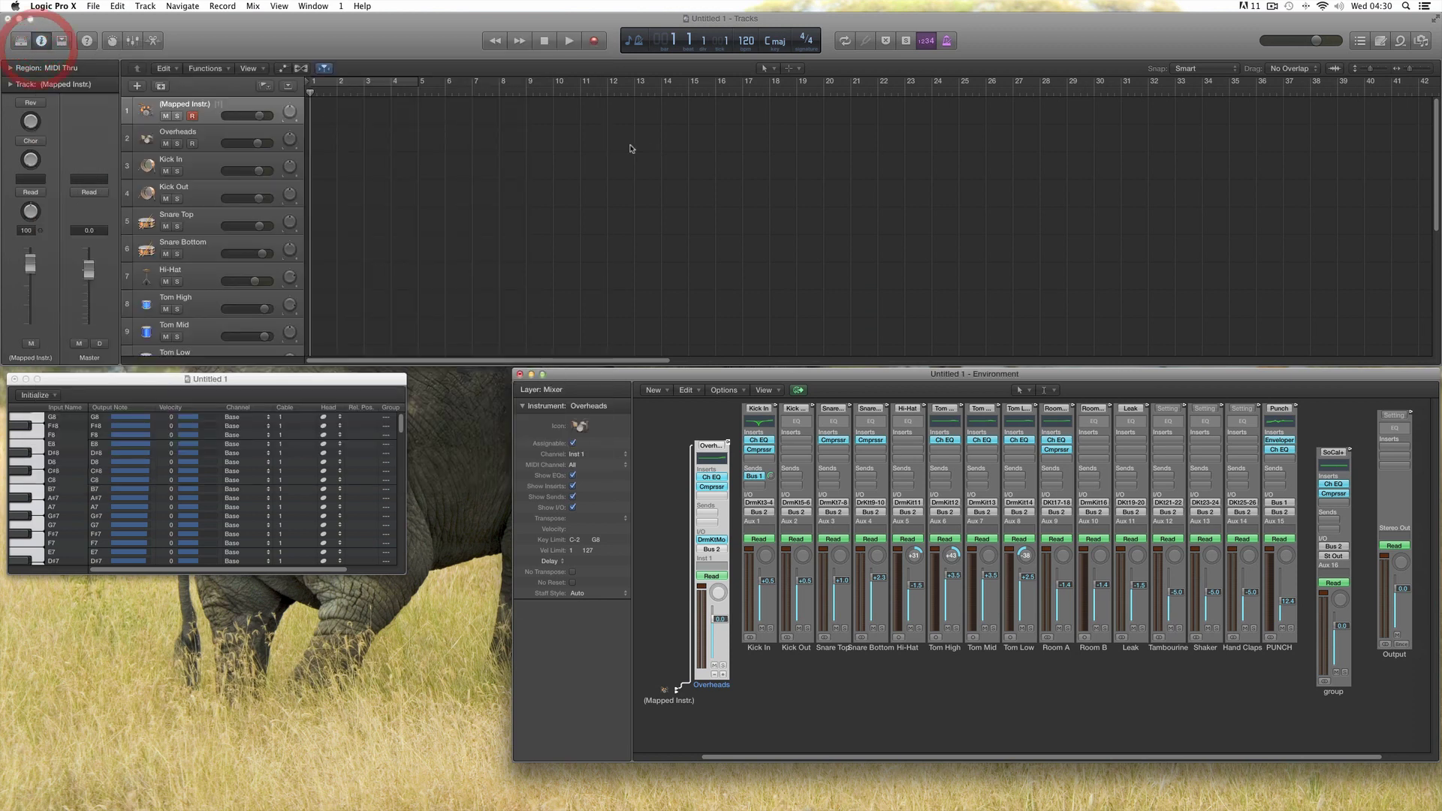
Step: Show the Musical Typing keyboard and move it into the empty arrange area above the Environment
{"action": "left_click", "coordinate": [312, 6]}
{"action": "left_click", "coordinate": [350, 292]}
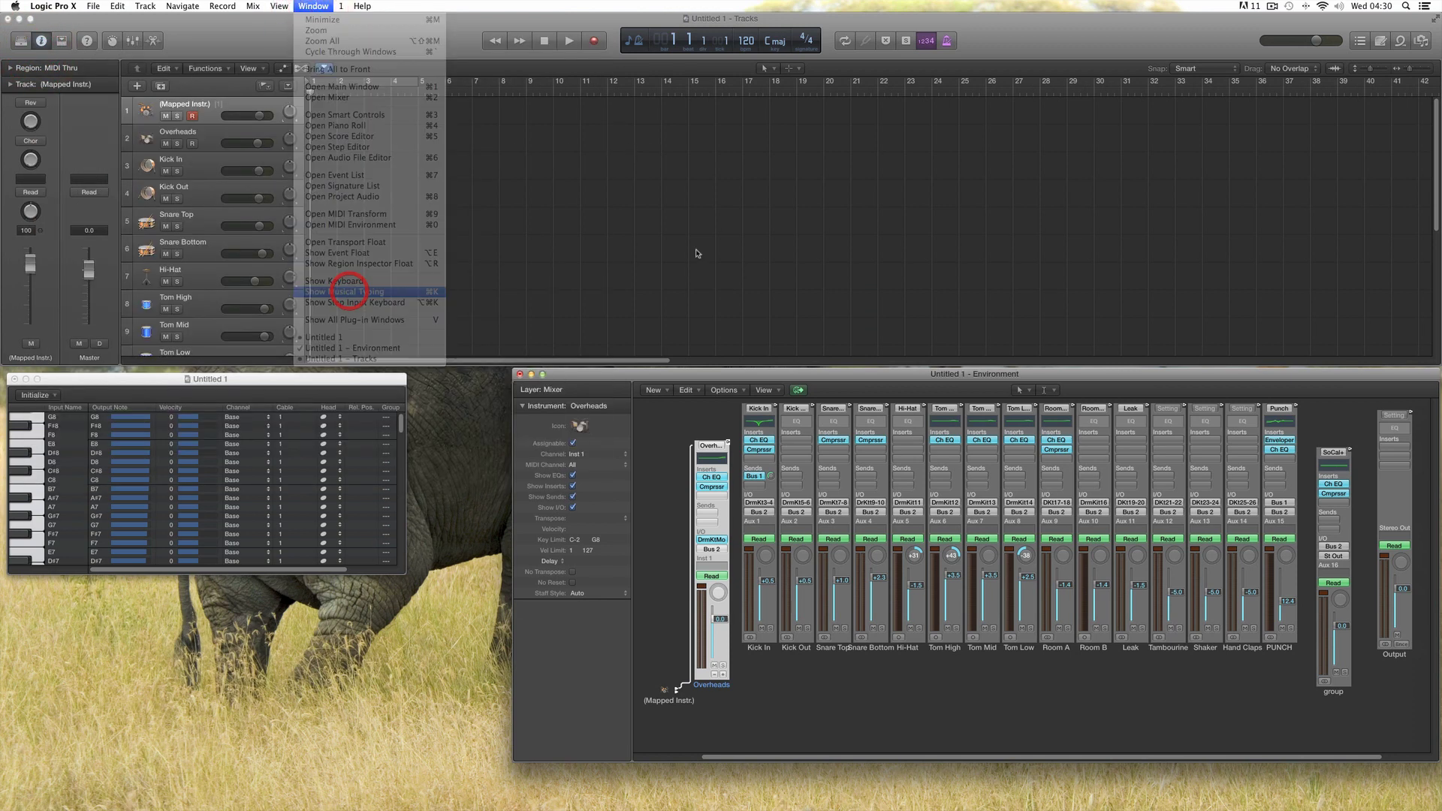
{"action": "left_click_drag", "start_coordinate": [580, 574], "coordinate": [1268, 176]}
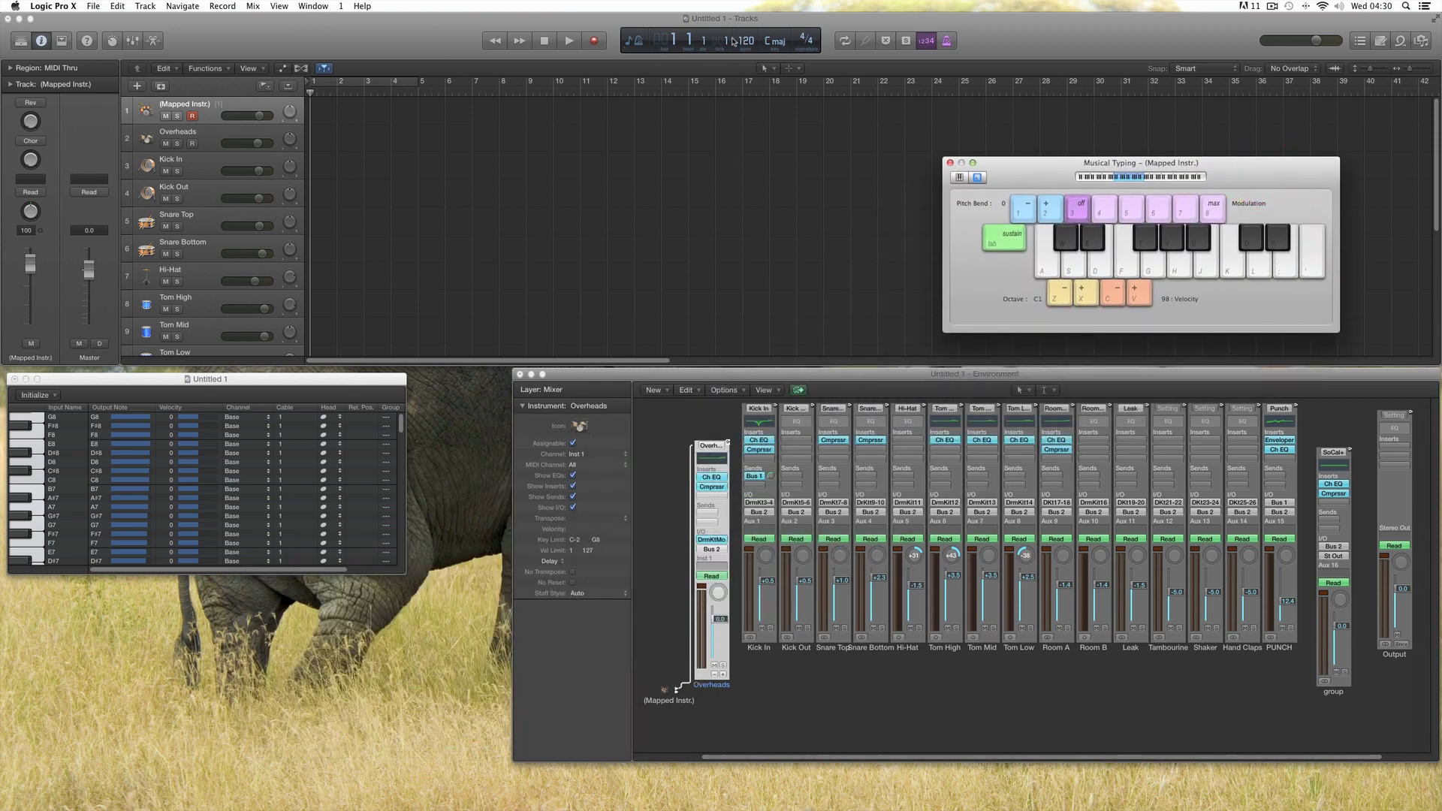
Step: Switch the transport display to Custom so incoming MIDI can be monitored, and nudge the Musical Typing keyboard slightly aside
{"action": "left_click", "coordinate": [635, 40]}
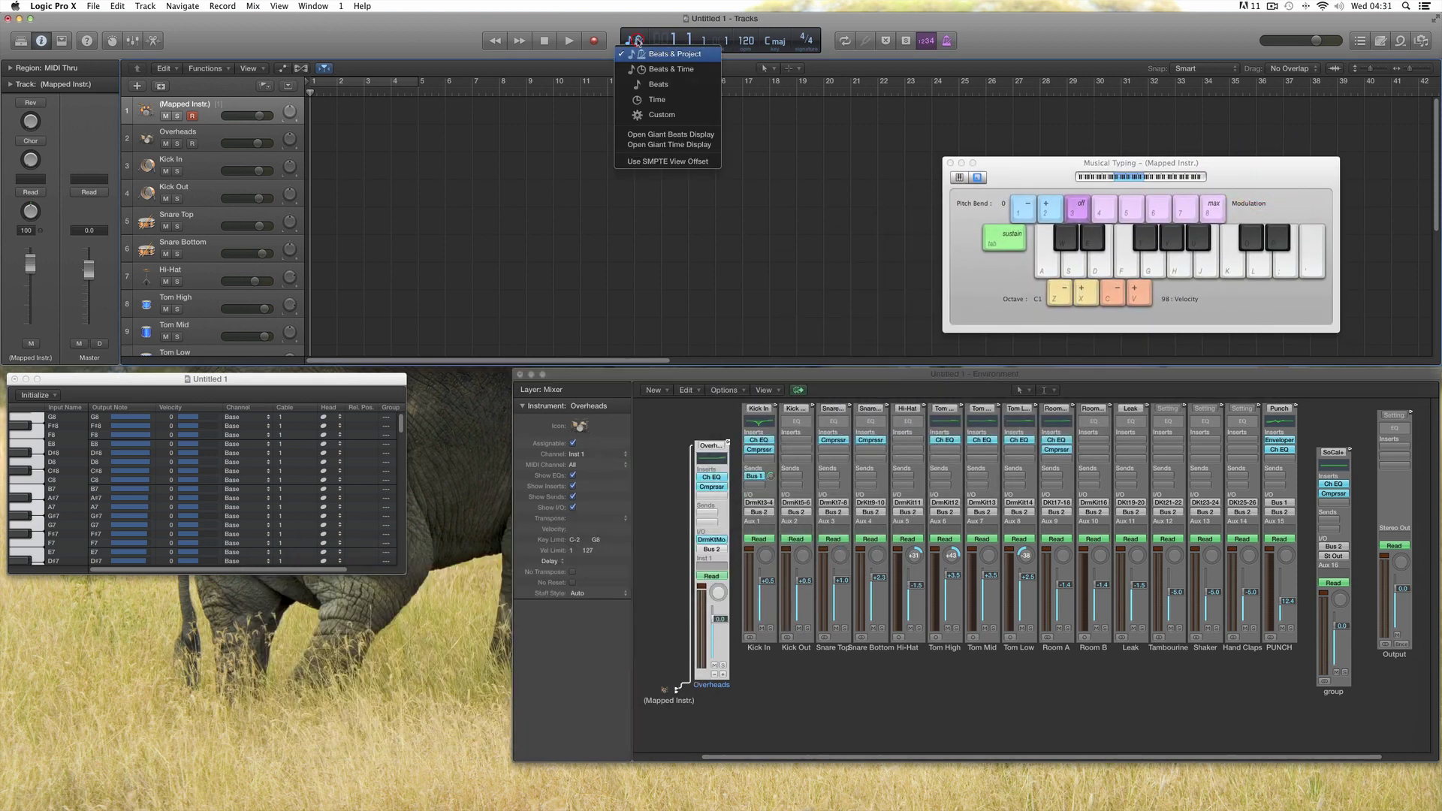
{"action": "left_click", "coordinate": [664, 116]}
{"action": "left_click", "coordinate": [827, 38]}
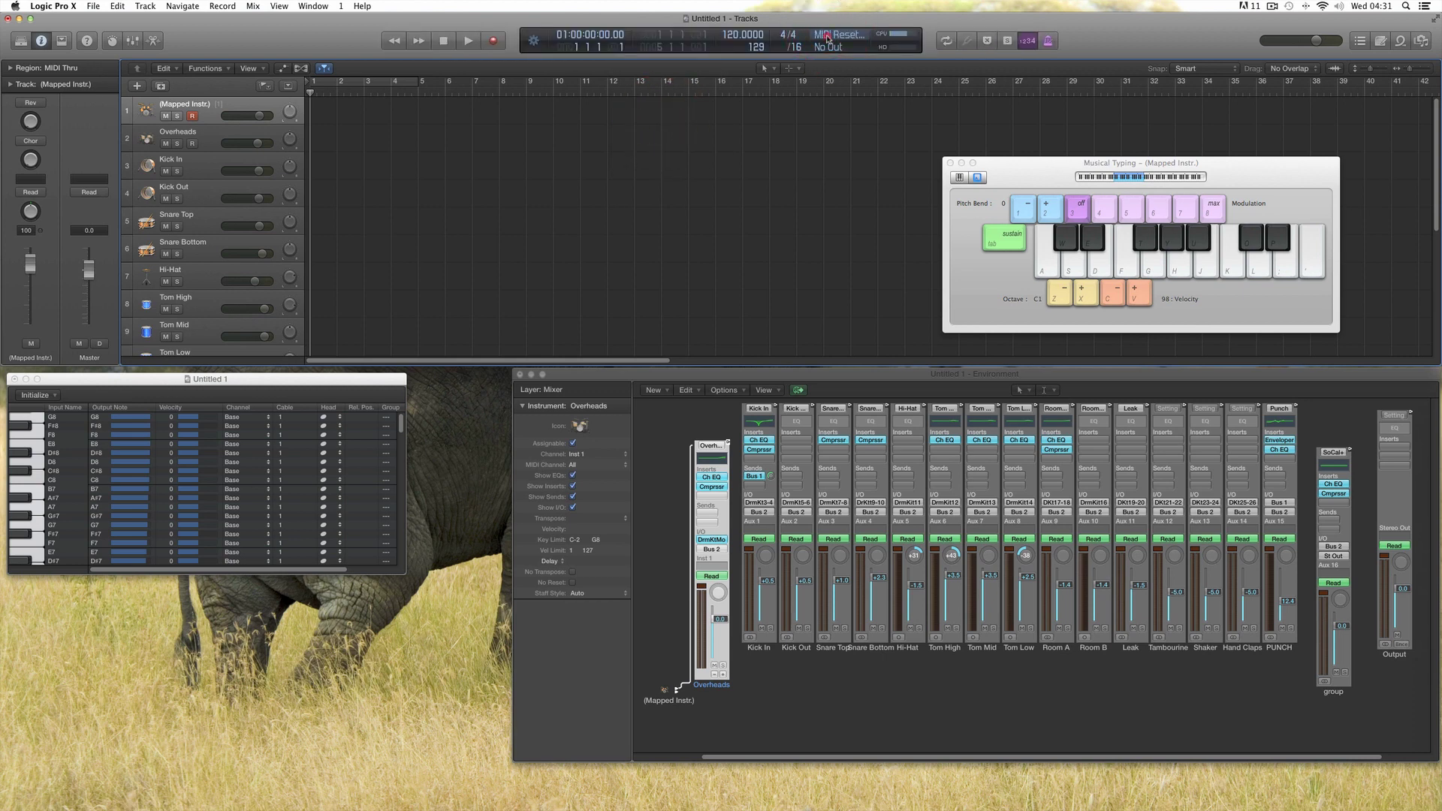
{"action": "left_click_drag", "start_coordinate": [1018, 176], "coordinate": [1023, 176]}
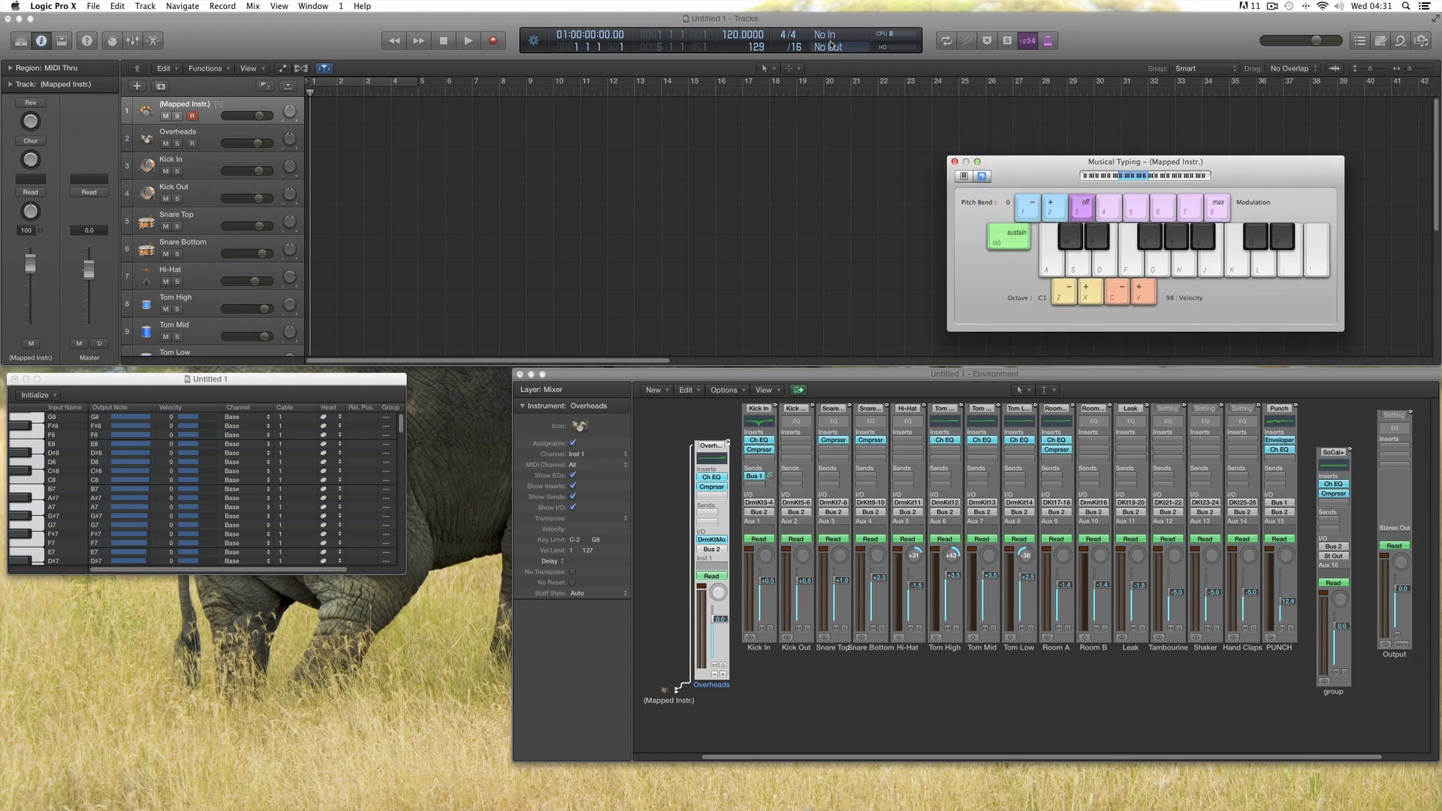
Step: Play C1, C#1 and D1 on the Musical Typing keyboard to test the mapped instrument
{"action": "left_click", "coordinate": [1046, 266]}
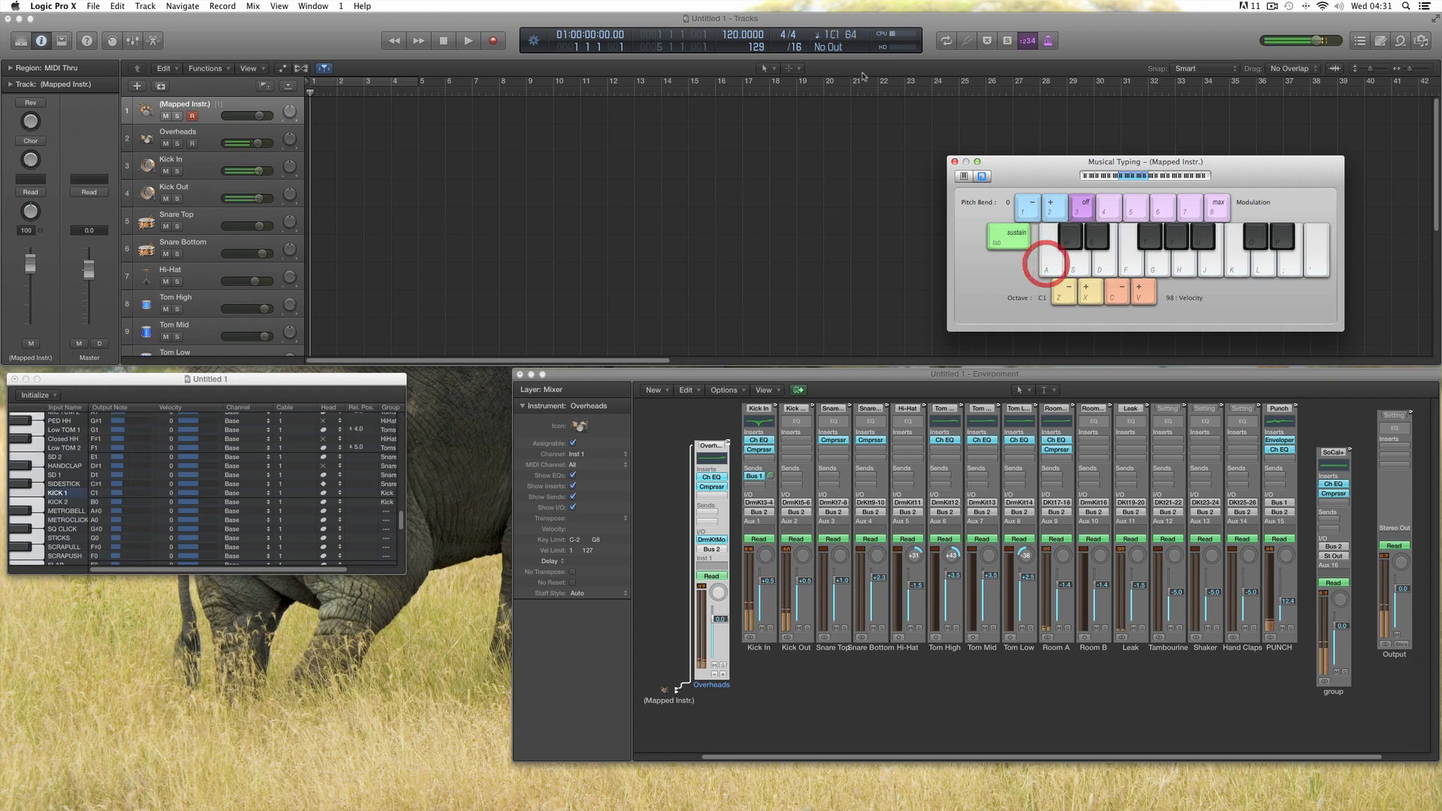
{"action": "left_click", "coordinate": [1062, 236]}
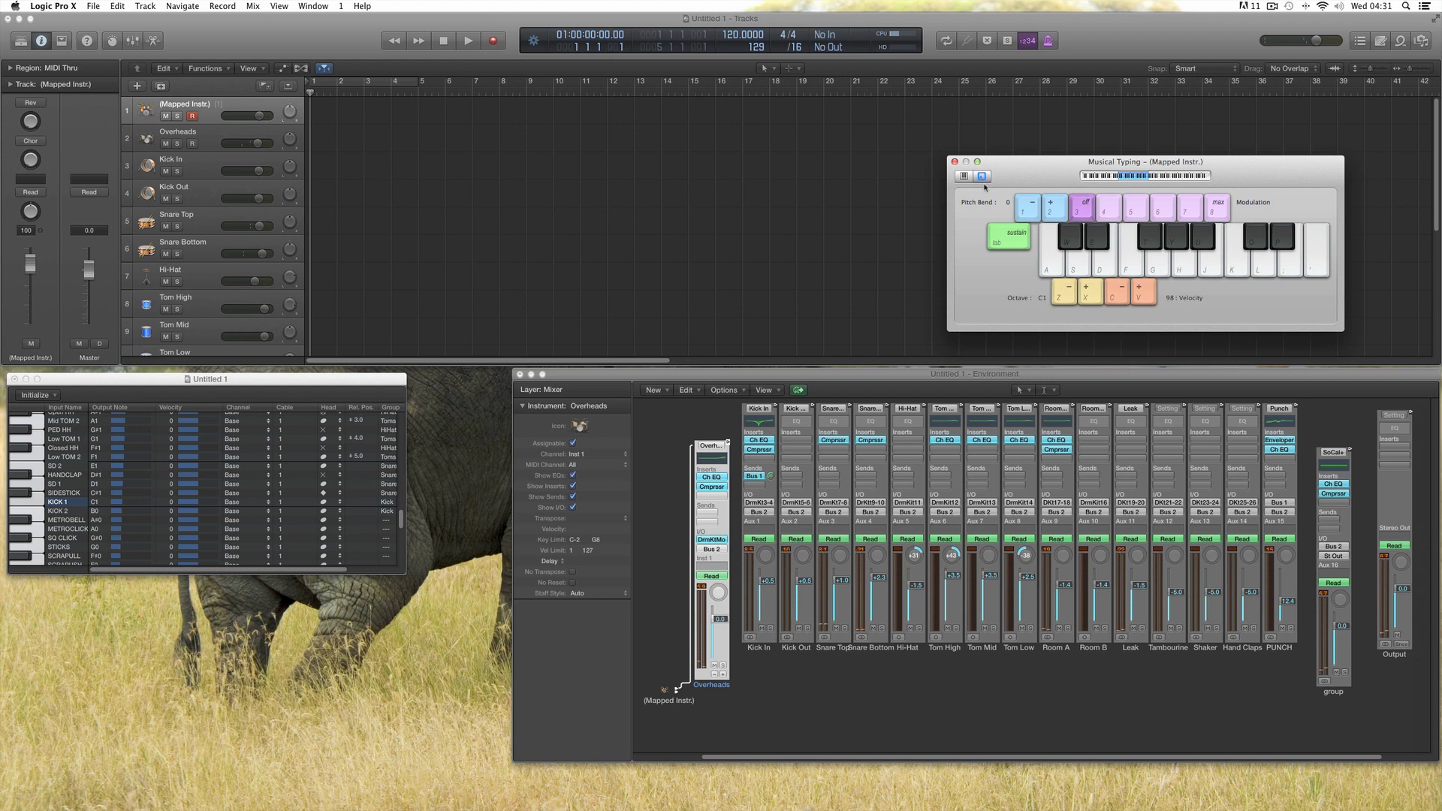
{"action": "left_click", "coordinate": [1079, 263]}
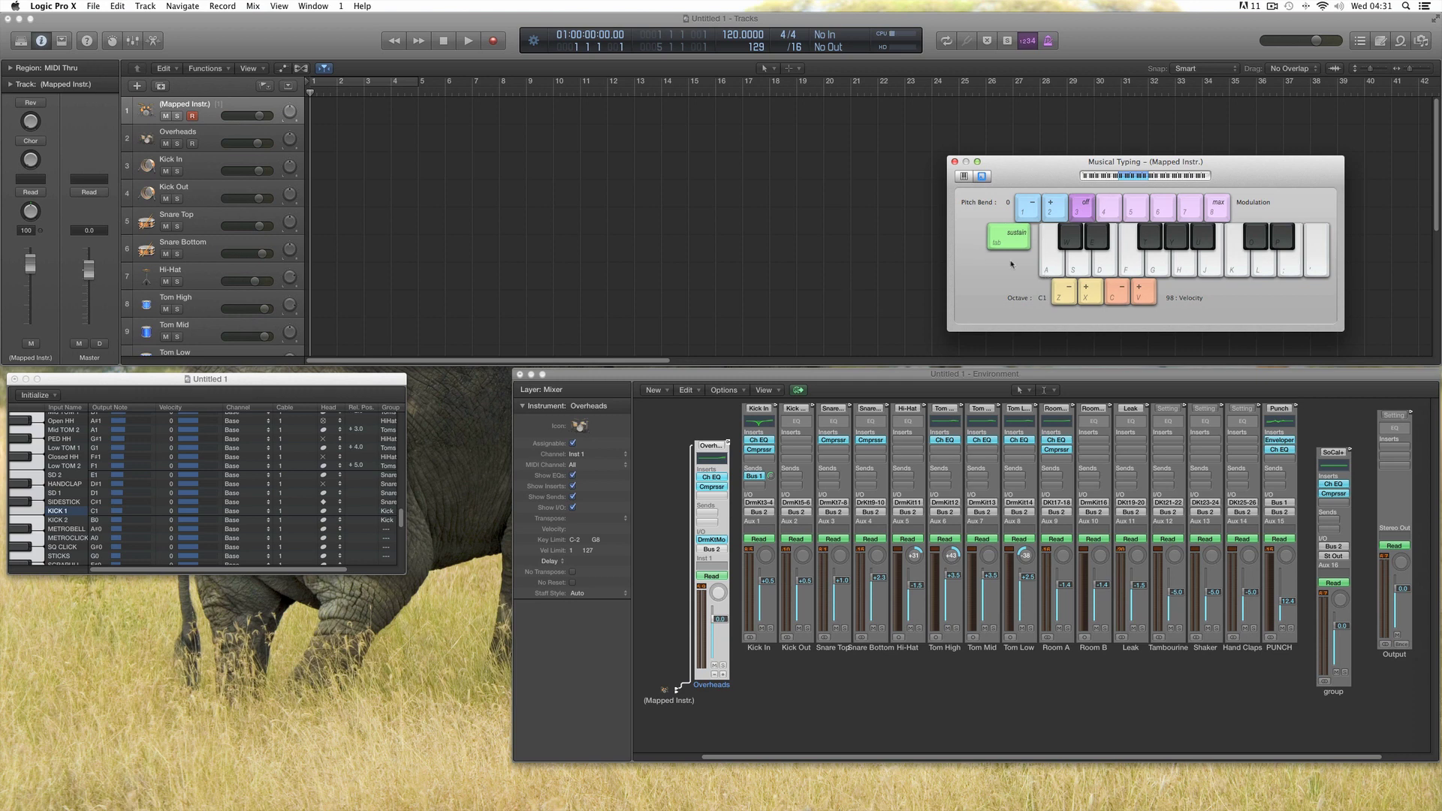
Step: Trace the MIDI routing from the selected track through the mapped instrument's cable to Overheads
{"action": "left_click", "coordinate": [227, 105]}
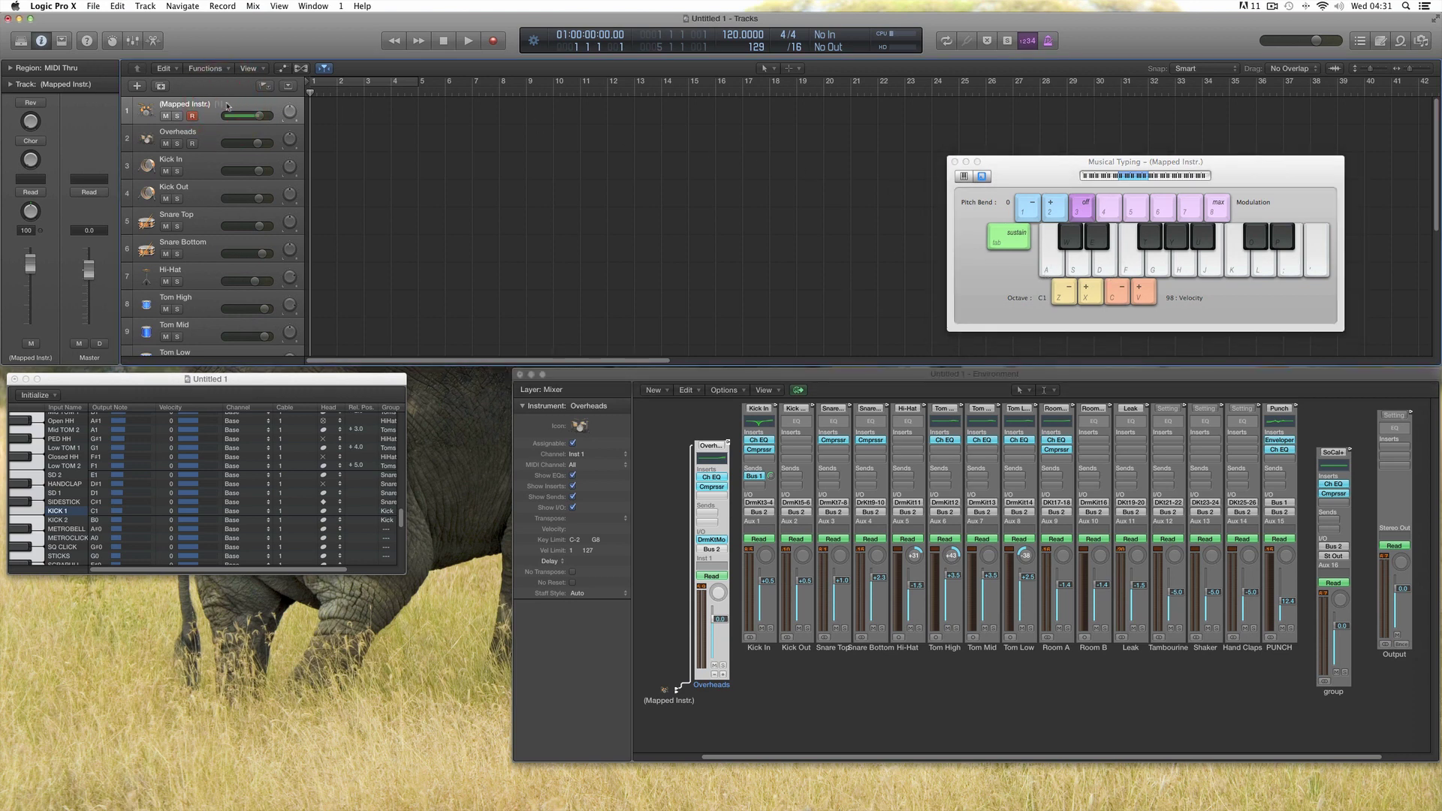
{"action": "left_click", "coordinate": [665, 690]}
{"action": "left_click_drag", "start_coordinate": [678, 687], "coordinate": [720, 687]}
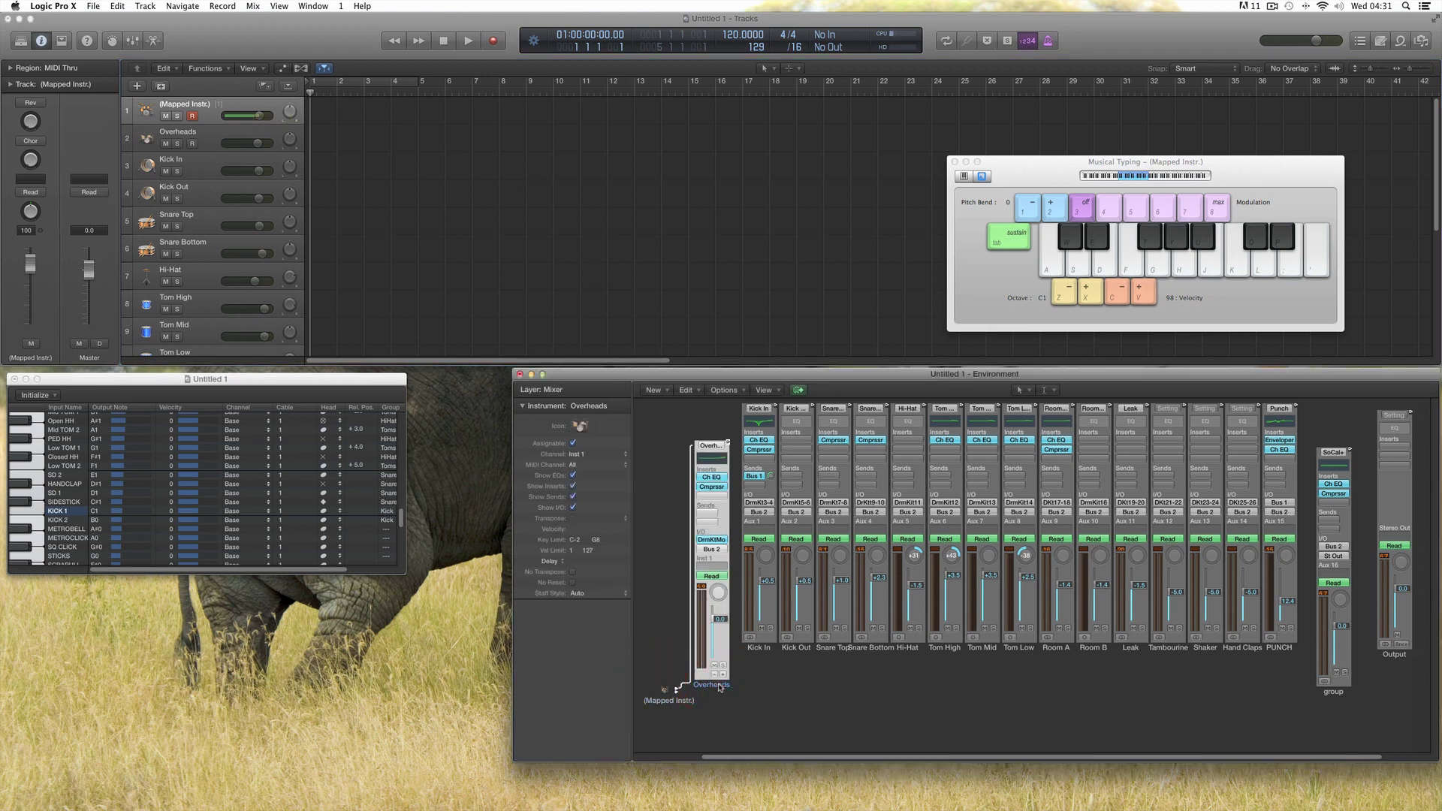
Step: Move and enlarge the note-mapping window over the track area, and look through its full range of input names
{"action": "left_click_drag", "start_coordinate": [219, 383], "coordinate": [523, 94]}
{"action": "left_click_drag", "start_coordinate": [709, 286], "coordinate": [904, 755]}
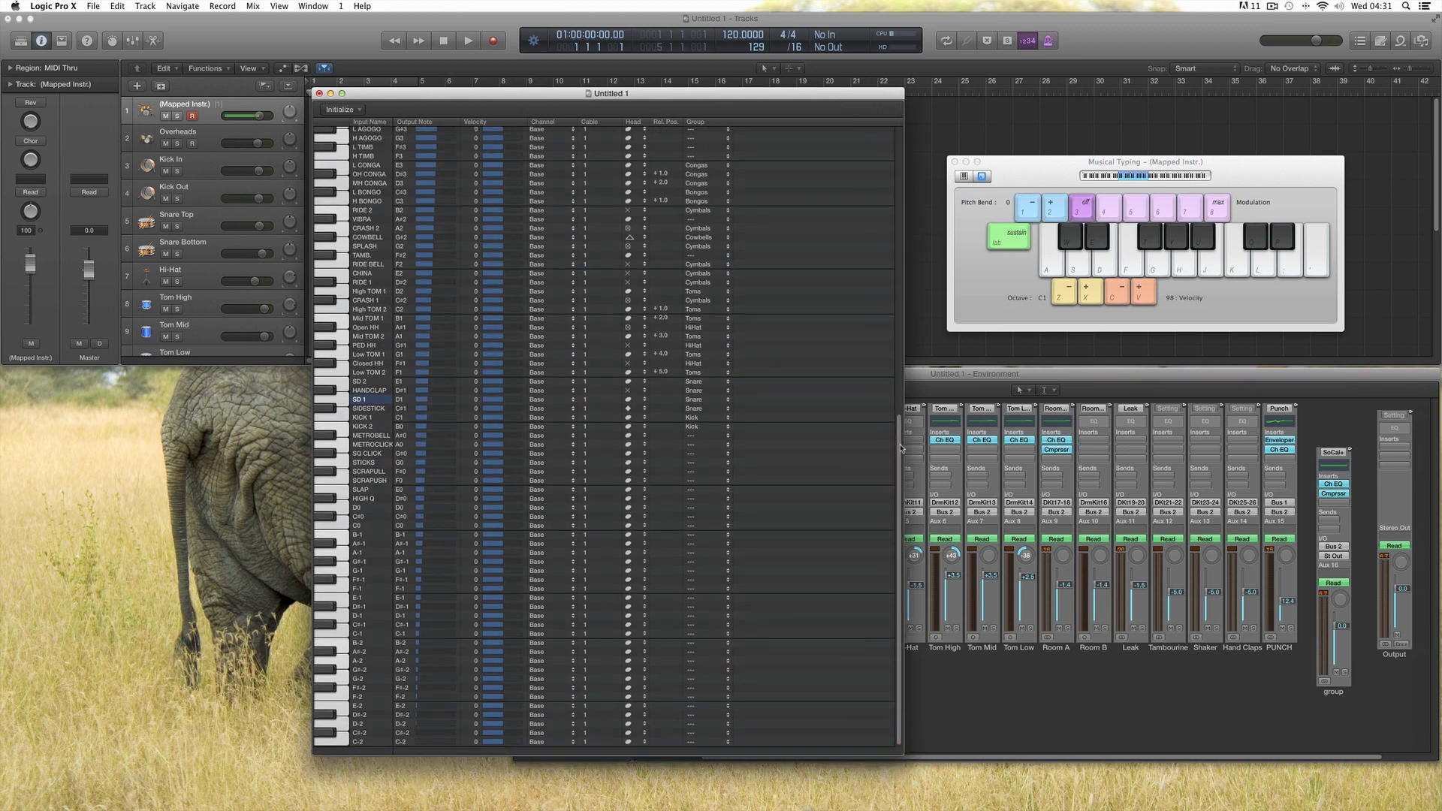
{"action": "left_click_drag", "start_coordinate": [900, 449], "coordinate": [888, 421]}
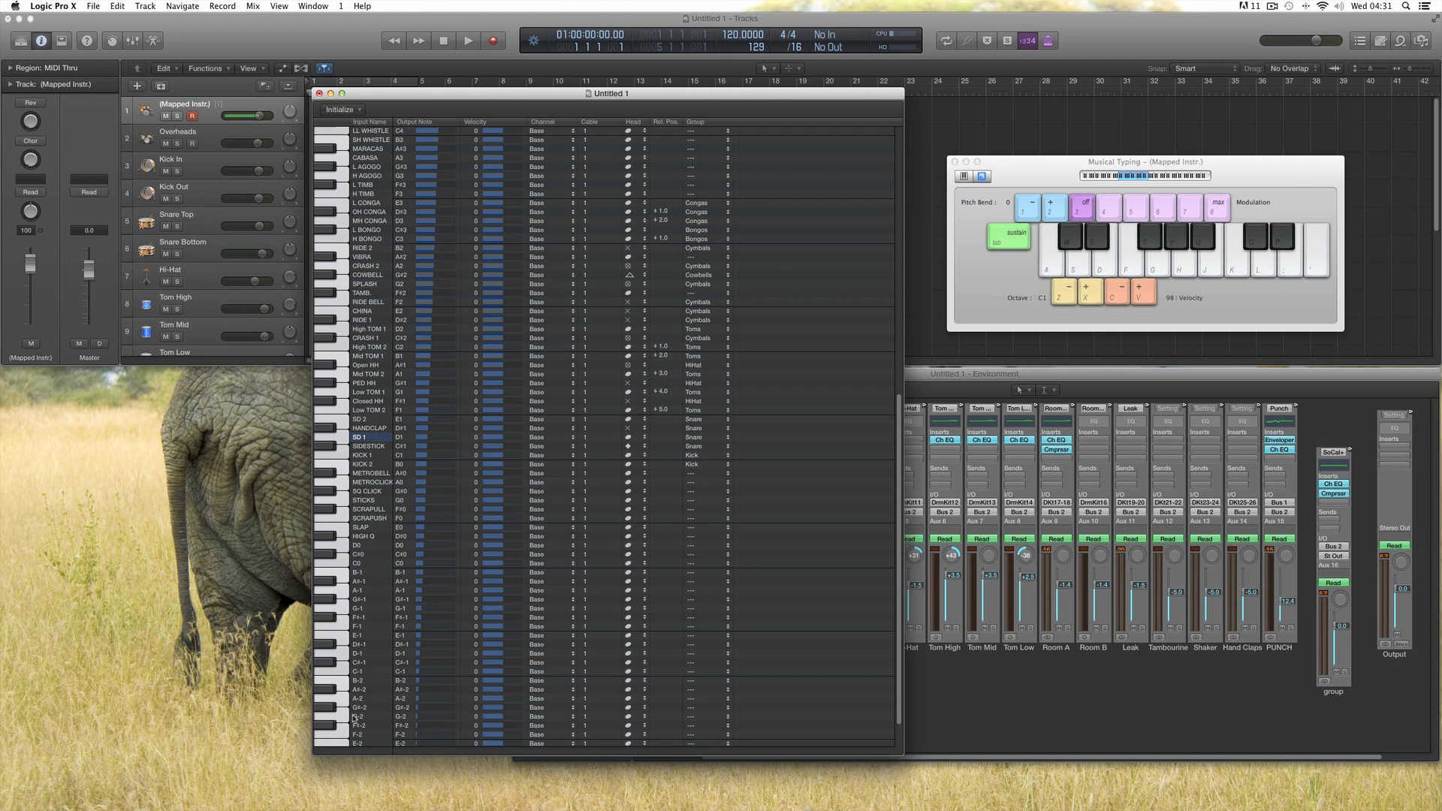
{"action": "left_click_drag", "start_coordinate": [898, 526], "coordinate": [862, 254]}
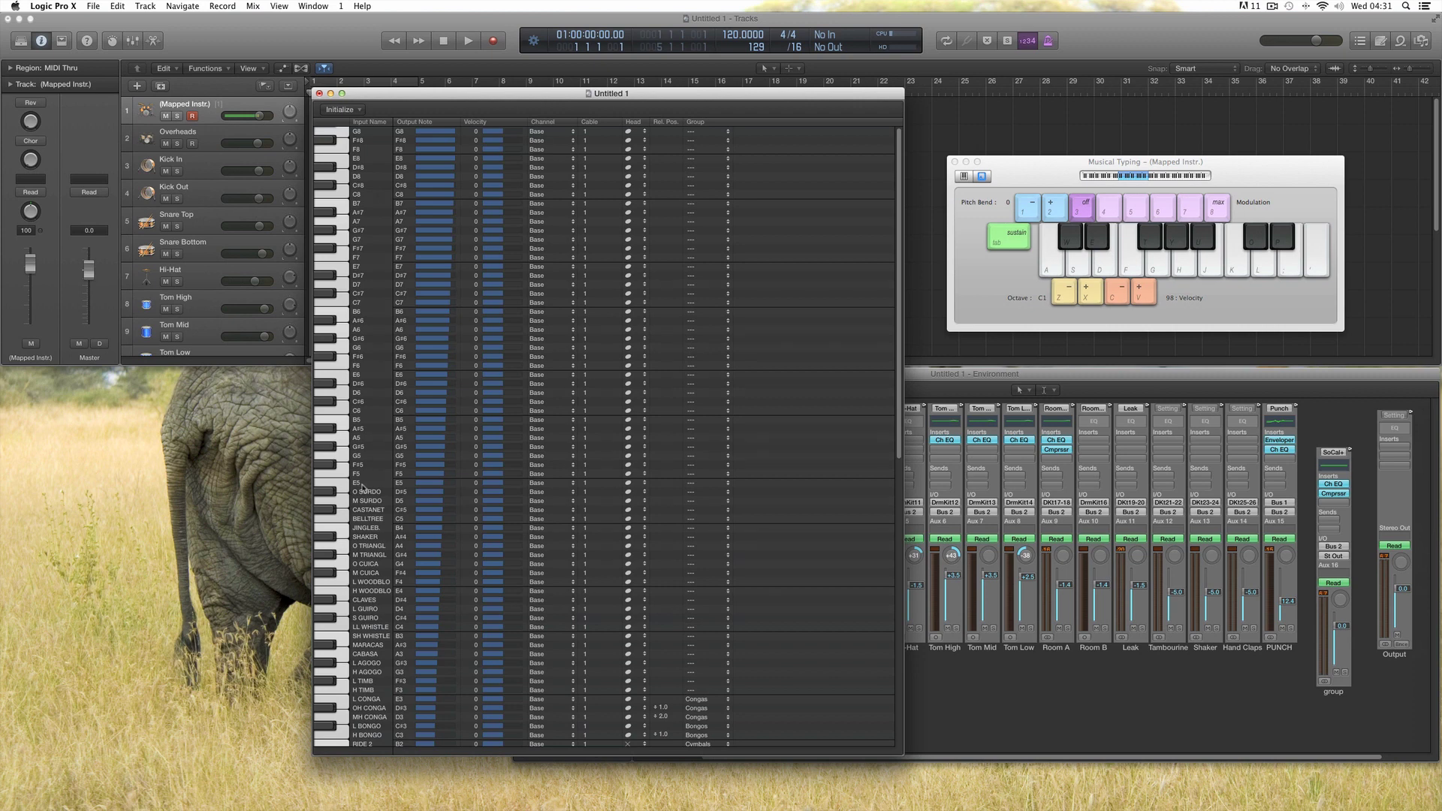
{"action": "left_click_drag", "start_coordinate": [899, 334], "coordinate": [895, 510]}
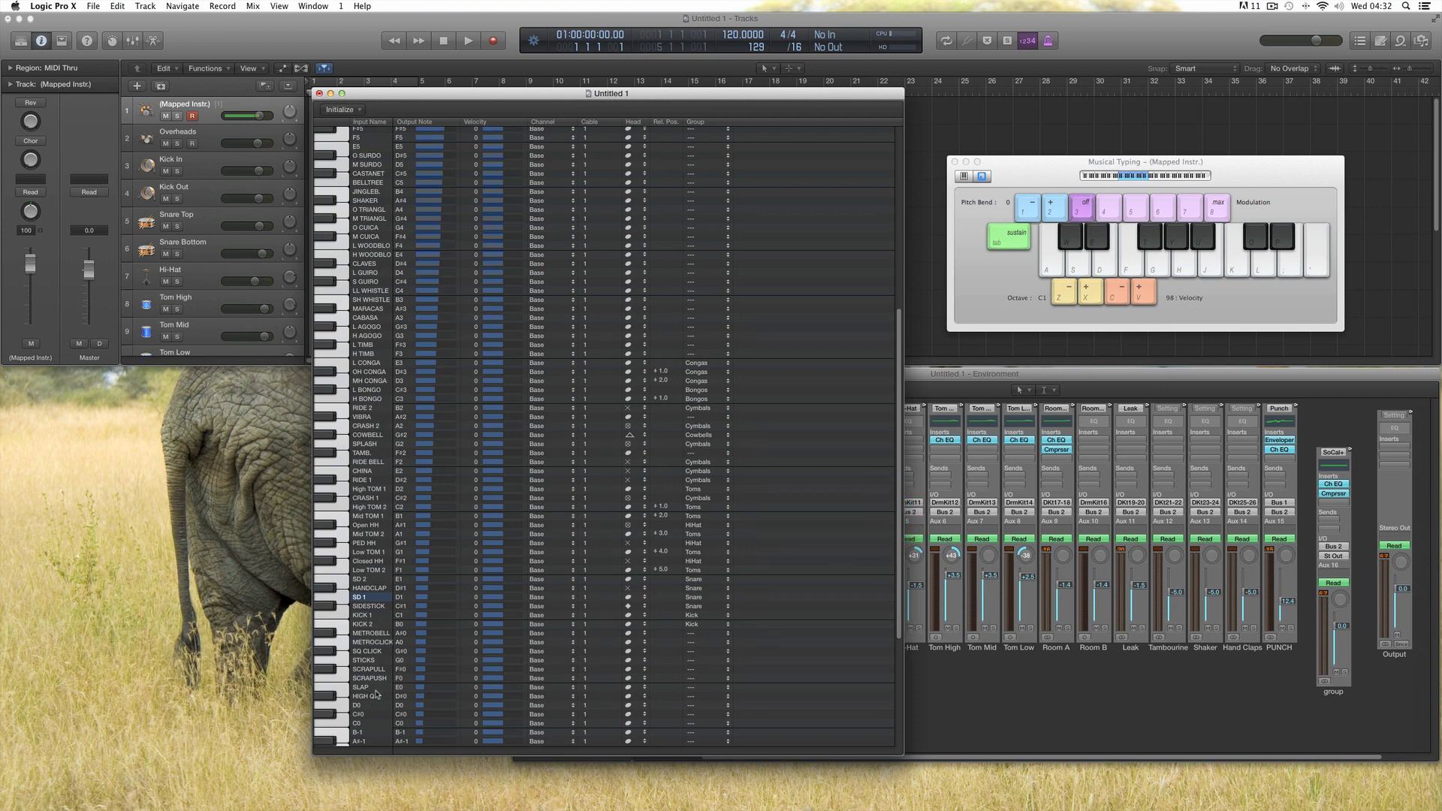
Step: Select the input names from O SURDO down to HIGH Q and initialize them as note names
{"action": "left_click", "coordinate": [333, 157]}
{"action": "left_click_drag", "start_coordinate": [332, 157], "coordinate": [322, 695]}
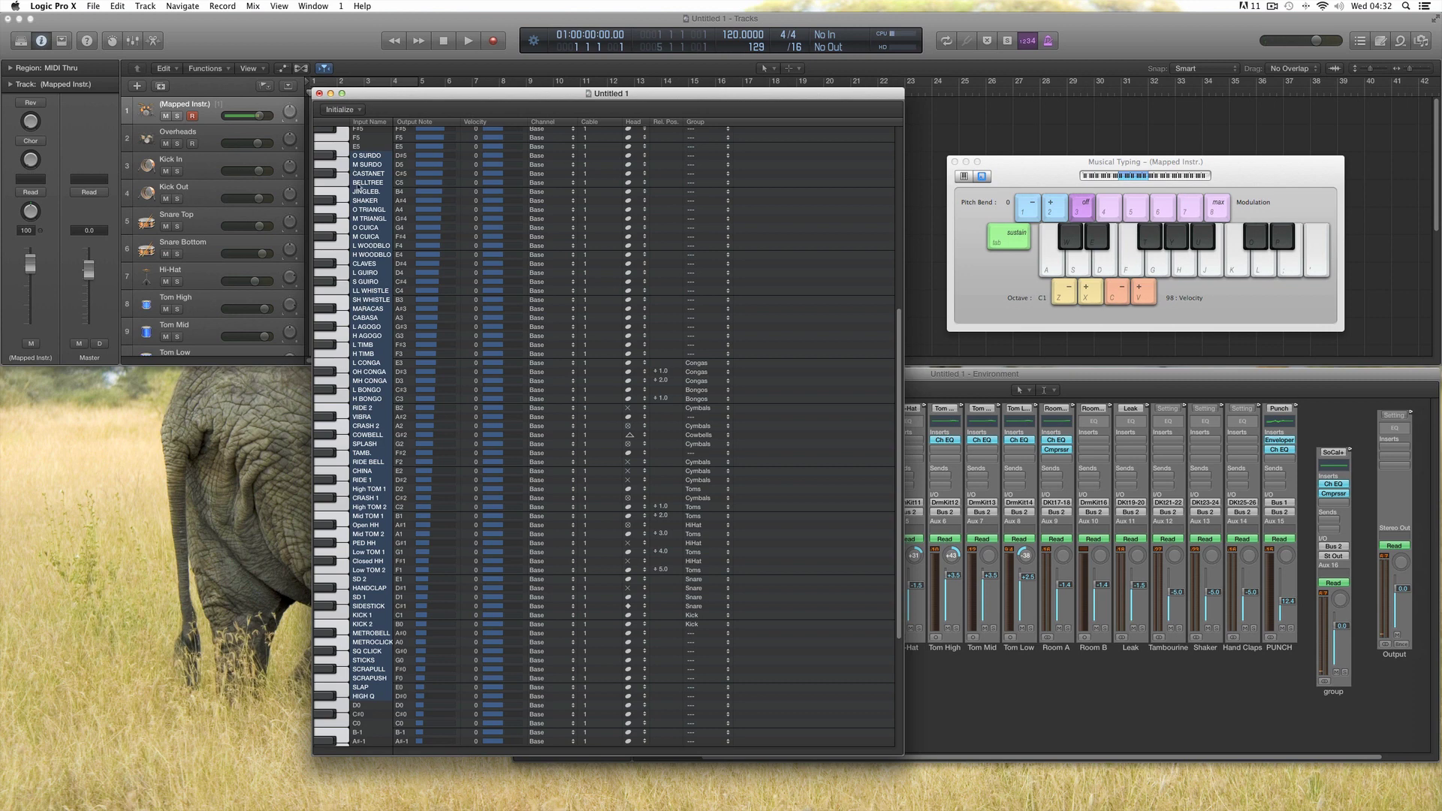
{"action": "left_click", "coordinate": [344, 110]}
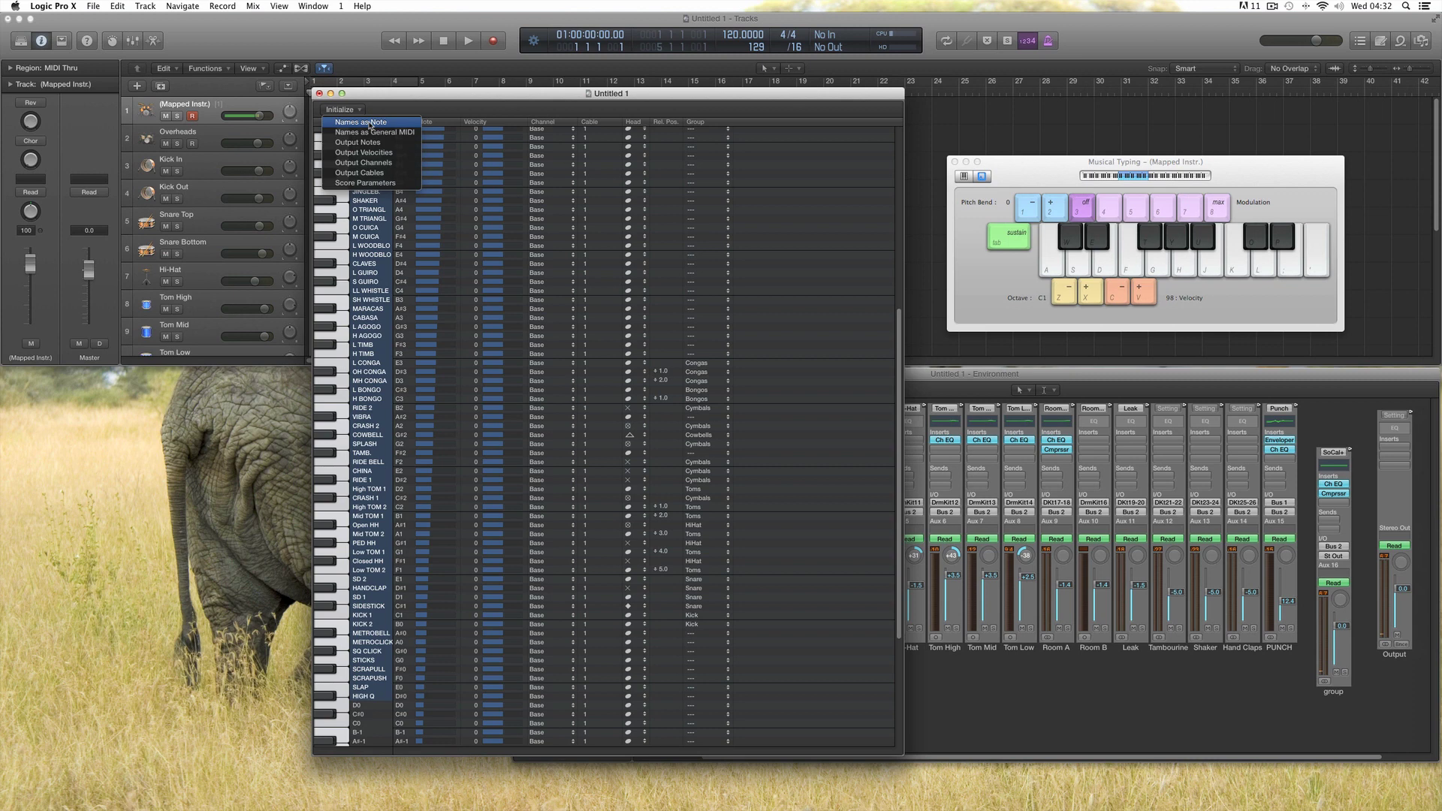
{"action": "left_click", "coordinate": [373, 123]}
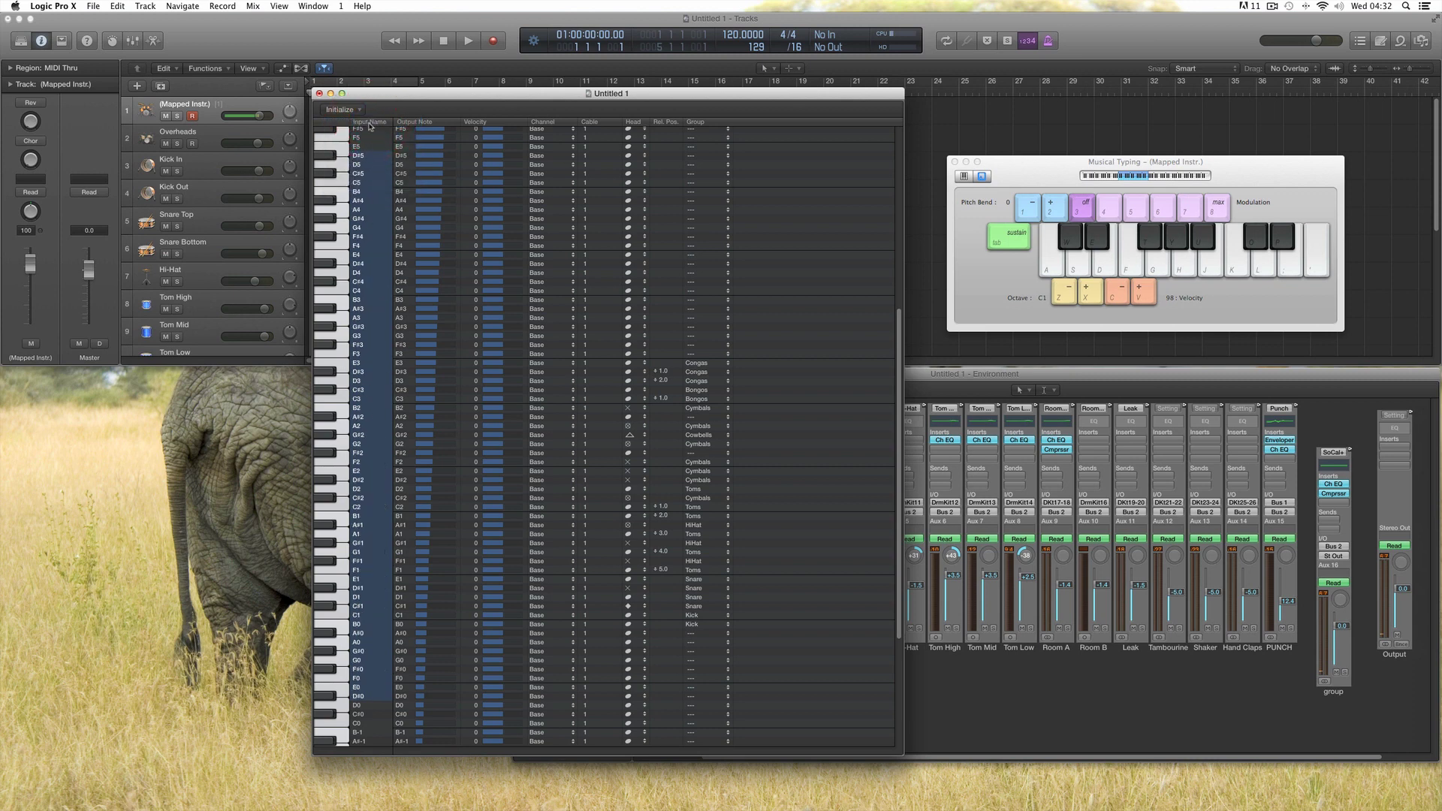
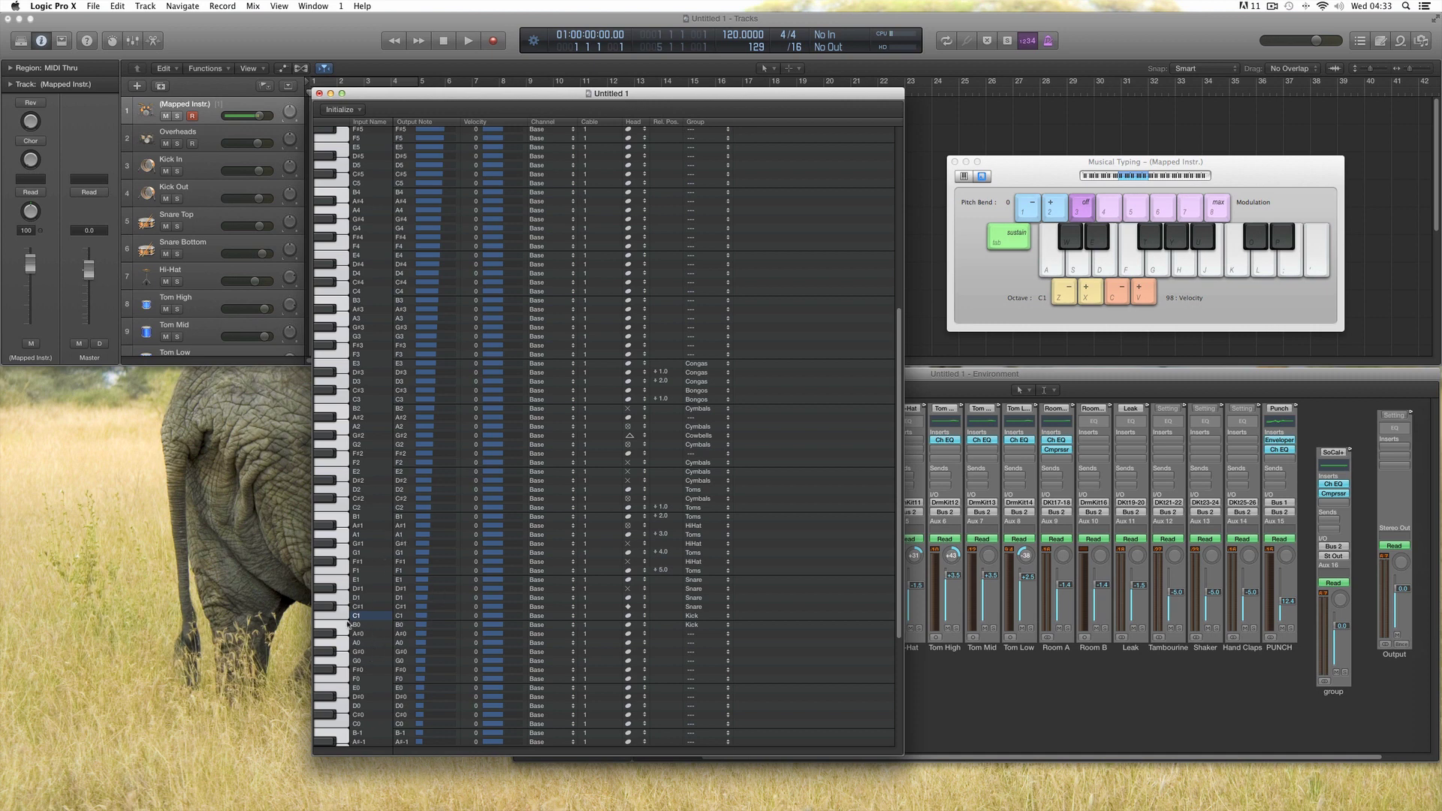
Step: Map input note C1 to output note G#2 and audition it while checking the incoming MIDI display
{"action": "left_click", "coordinate": [401, 617]}
{"action": "mouse_move", "coordinate": [402, 616]}
{"action": "left_mouse_down"}
{"action": "mouse_move", "coordinate": [408, 578]}
{"action": "mouse_move", "coordinate": [402, 628]}
{"action": "mouse_move", "coordinate": [402, 589]}
{"action": "left_mouse_up"}
{"action": "left_click", "coordinate": [1059, 267]}
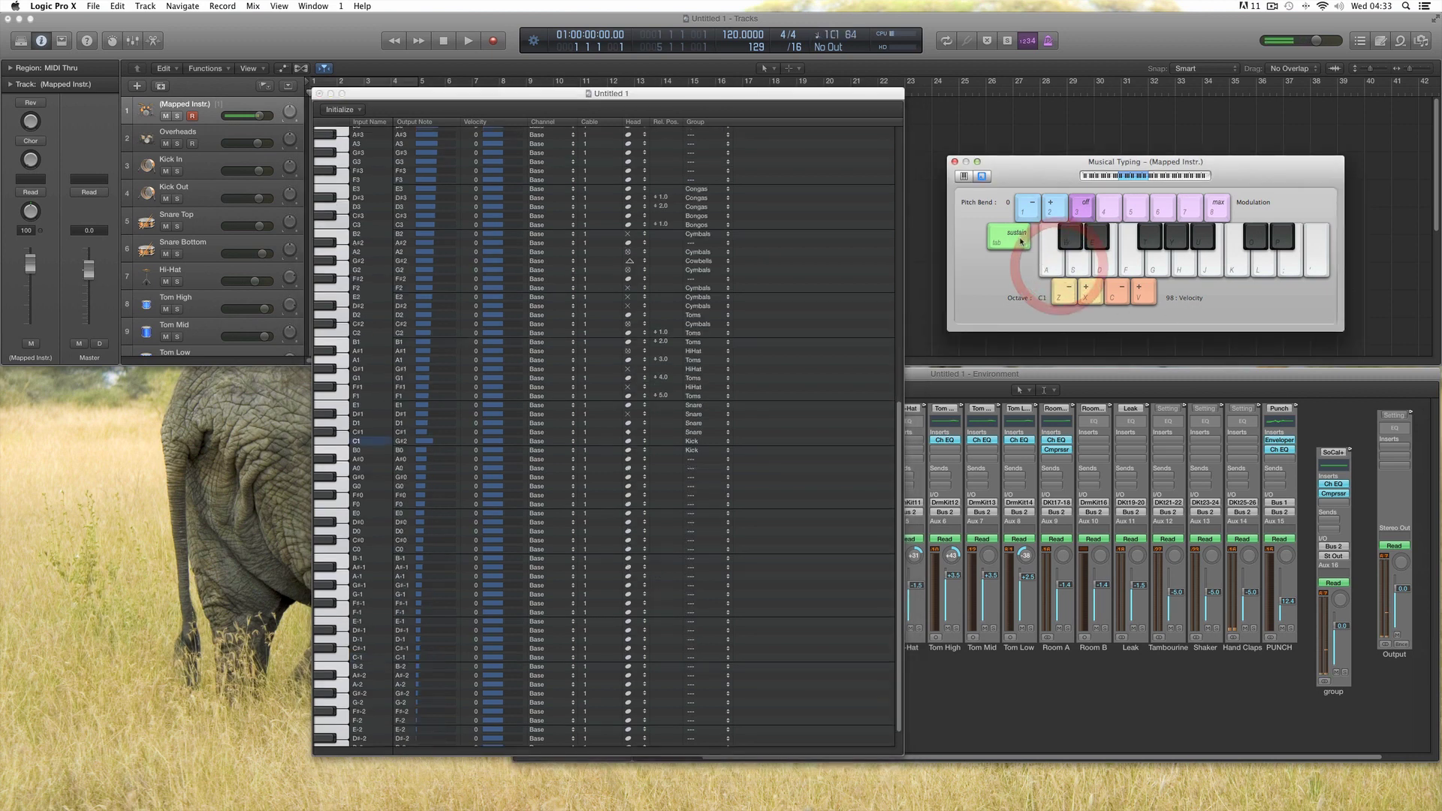
{"action": "left_click", "coordinate": [835, 37]}
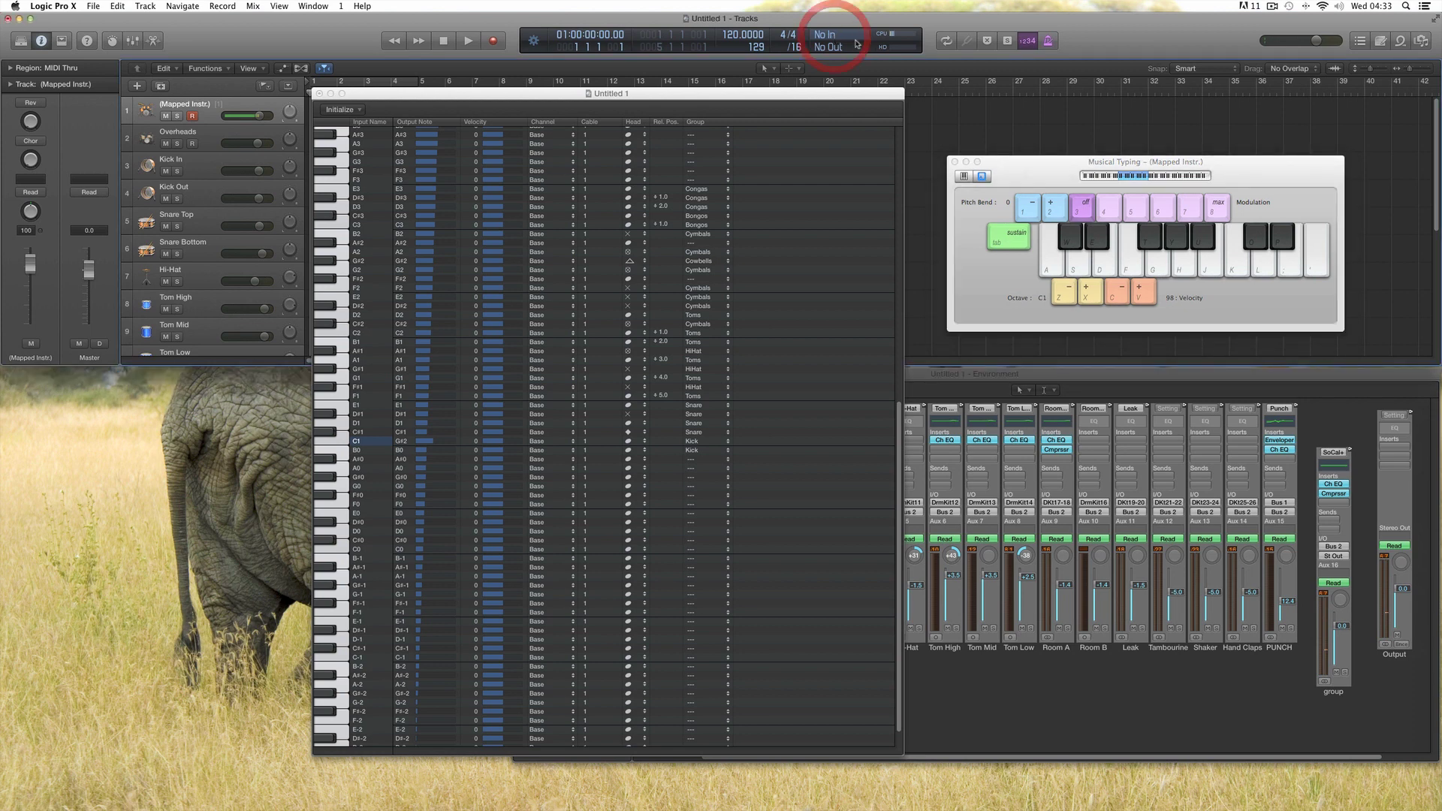
{"action": "left_click", "coordinate": [1045, 256]}
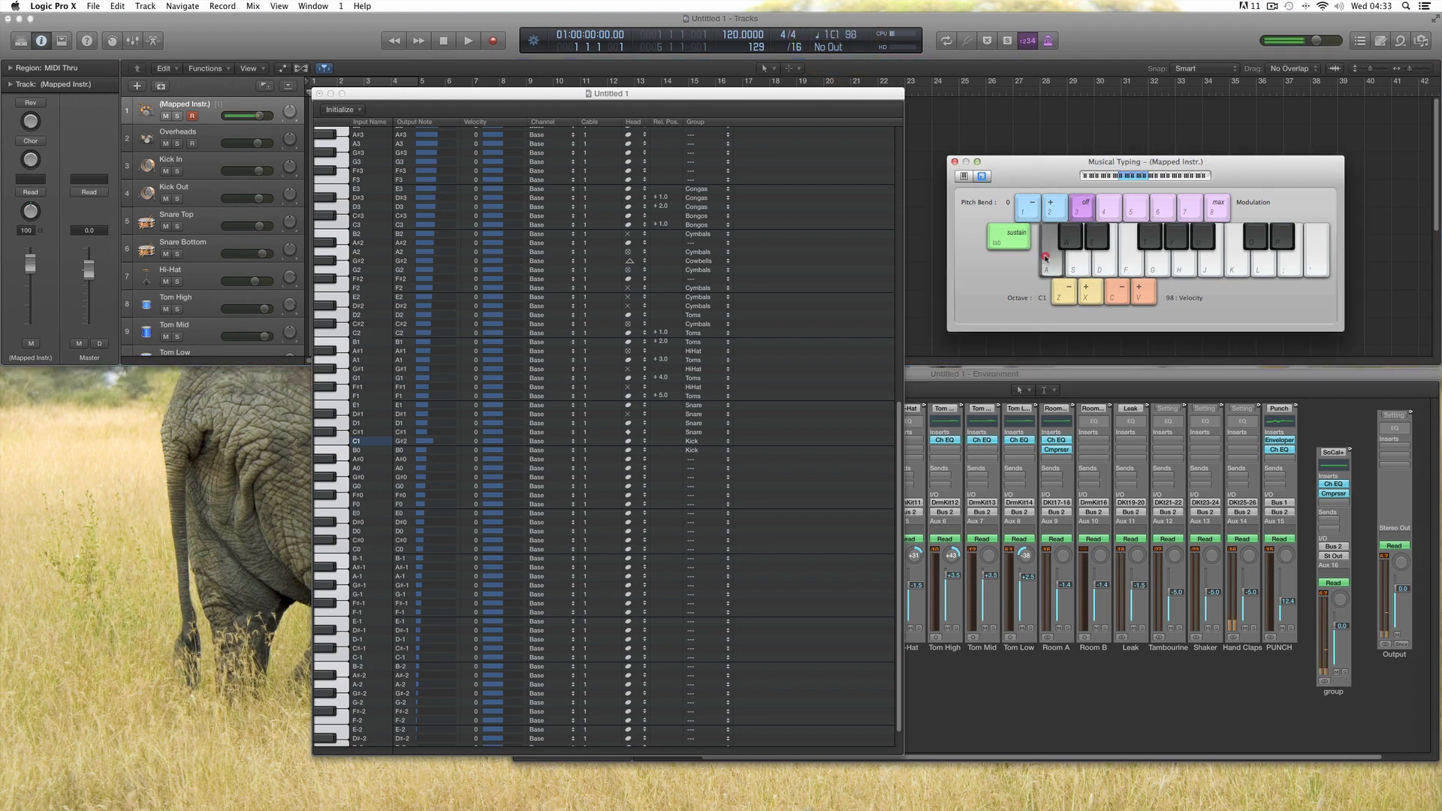
Step: Change the output note of input C1 to D2 and audition it
{"action": "left_click", "coordinate": [343, 438]}
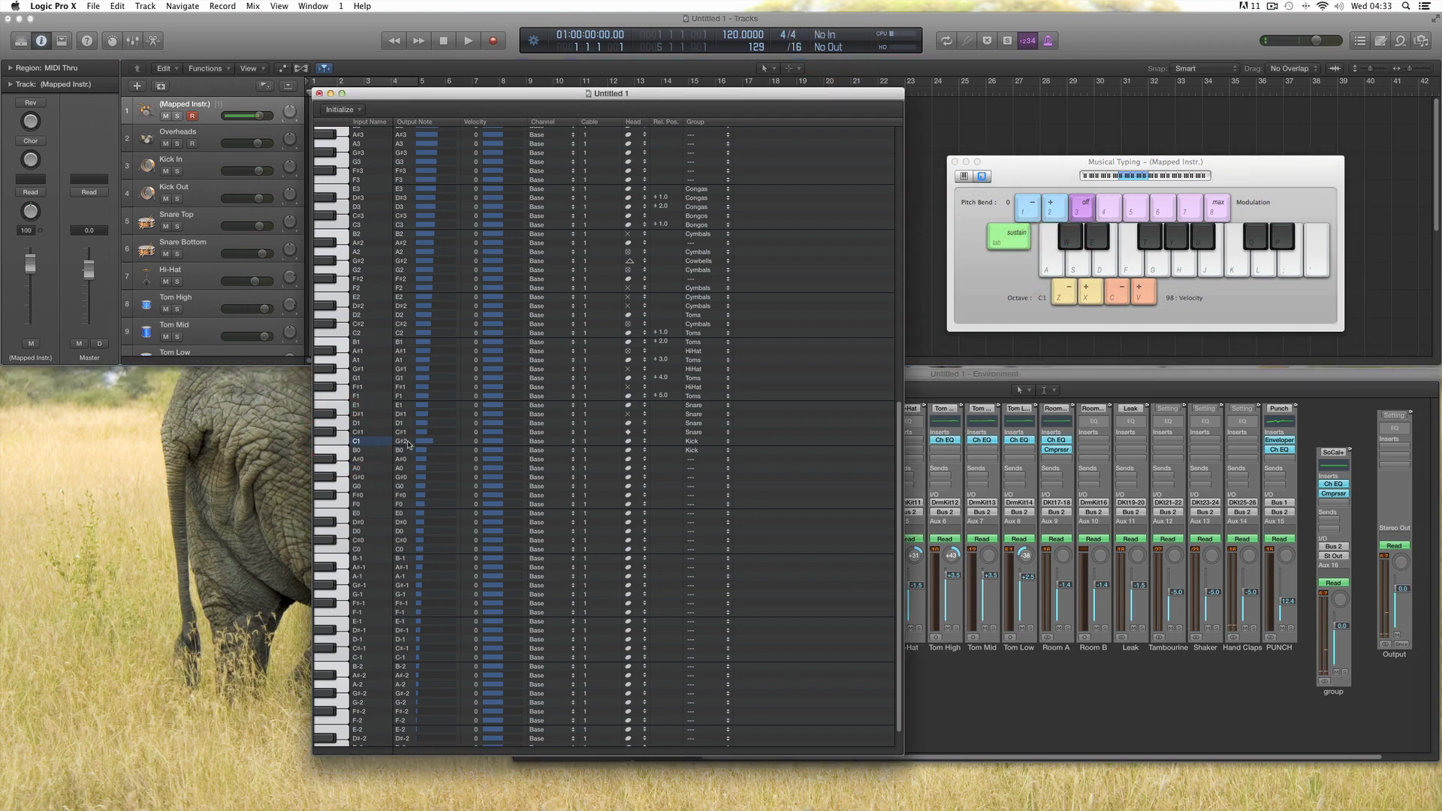
{"action": "left_click_drag", "start_coordinate": [402, 441], "coordinate": [403, 448]}
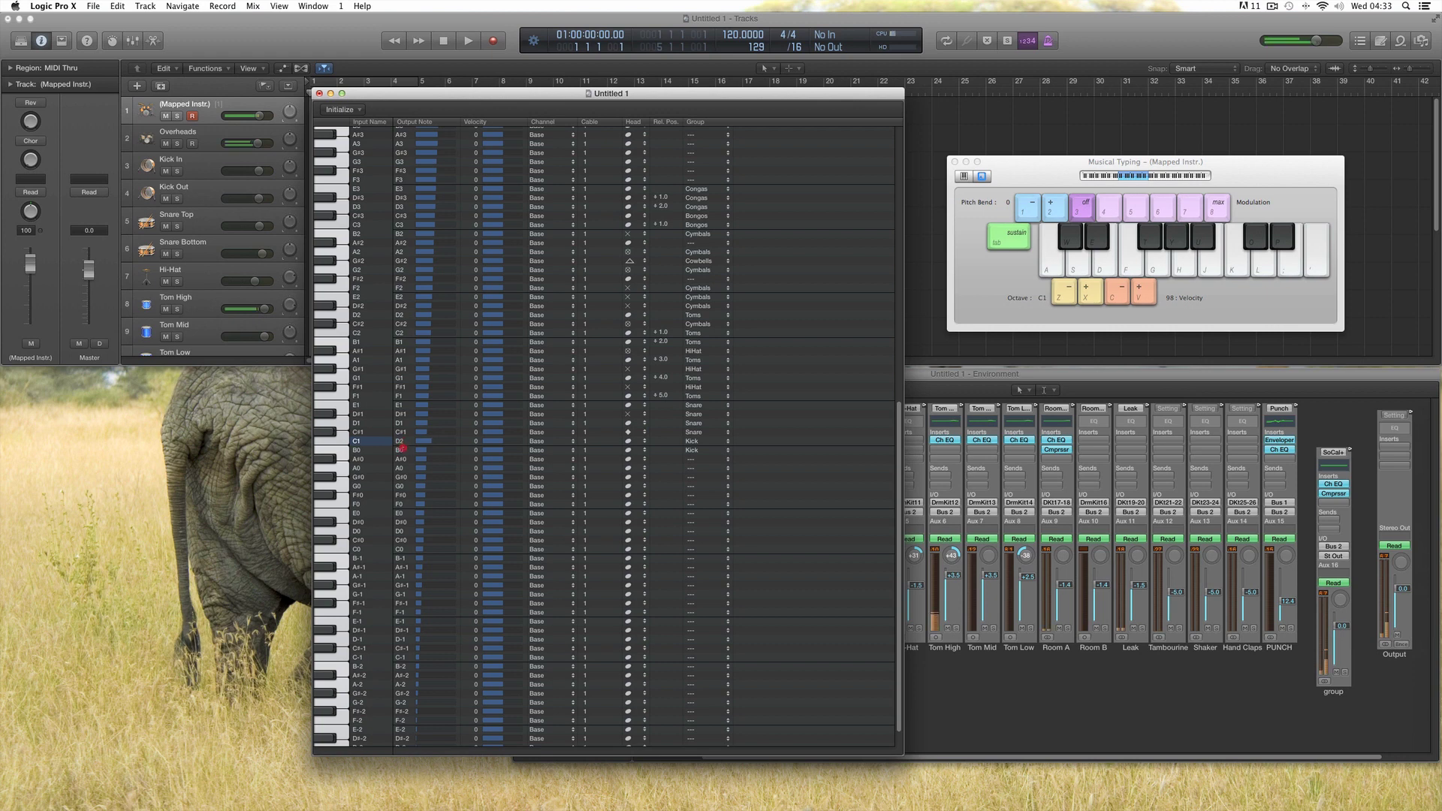
{"action": "left_click", "coordinate": [1053, 272]}
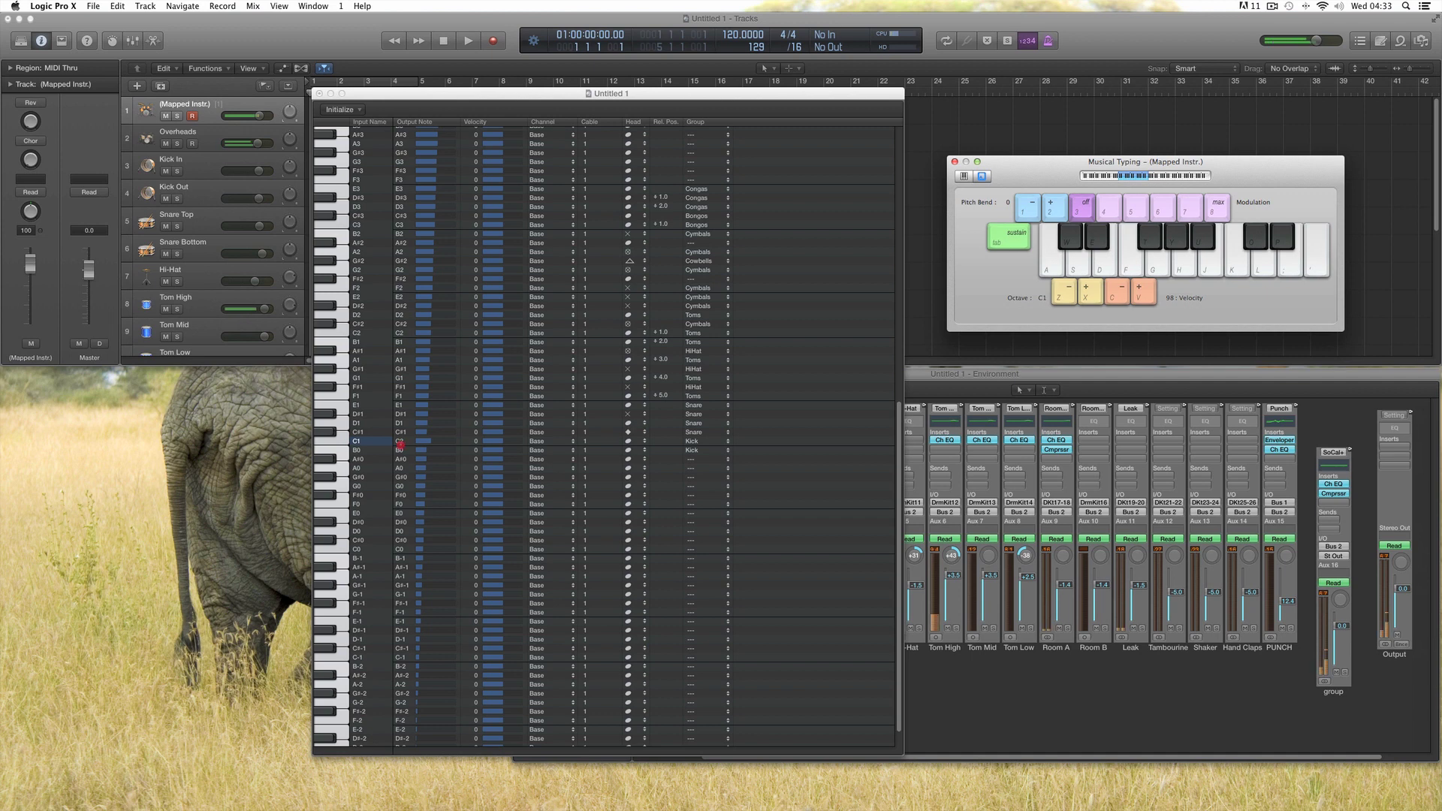
Step: Change the output note of input C1 to F#1 and play C1 to hear it
{"action": "left_click_drag", "start_coordinate": [399, 441], "coordinate": [399, 448]}
{"action": "left_click", "coordinate": [1050, 269]}
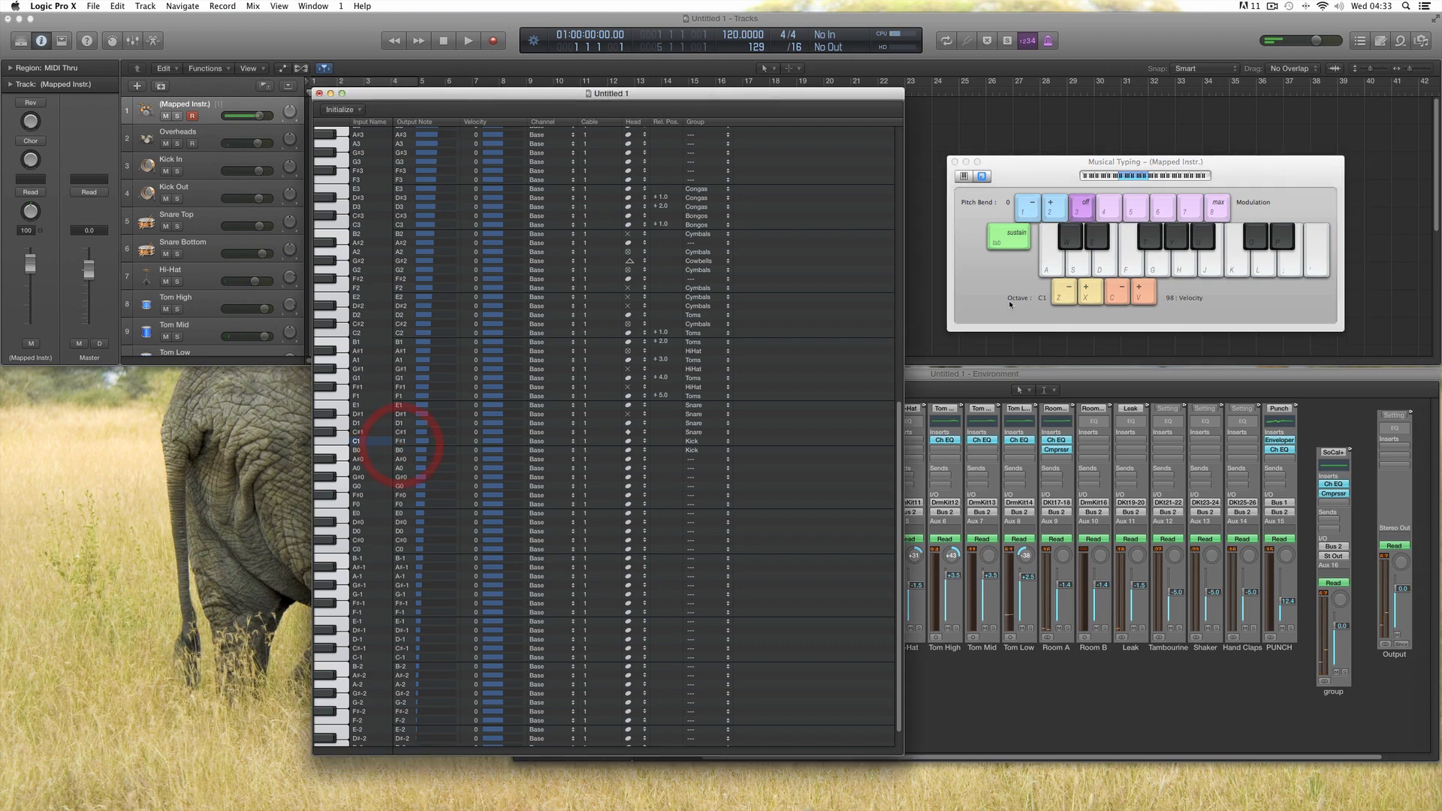
{"action": "left_click", "coordinate": [1050, 270]}
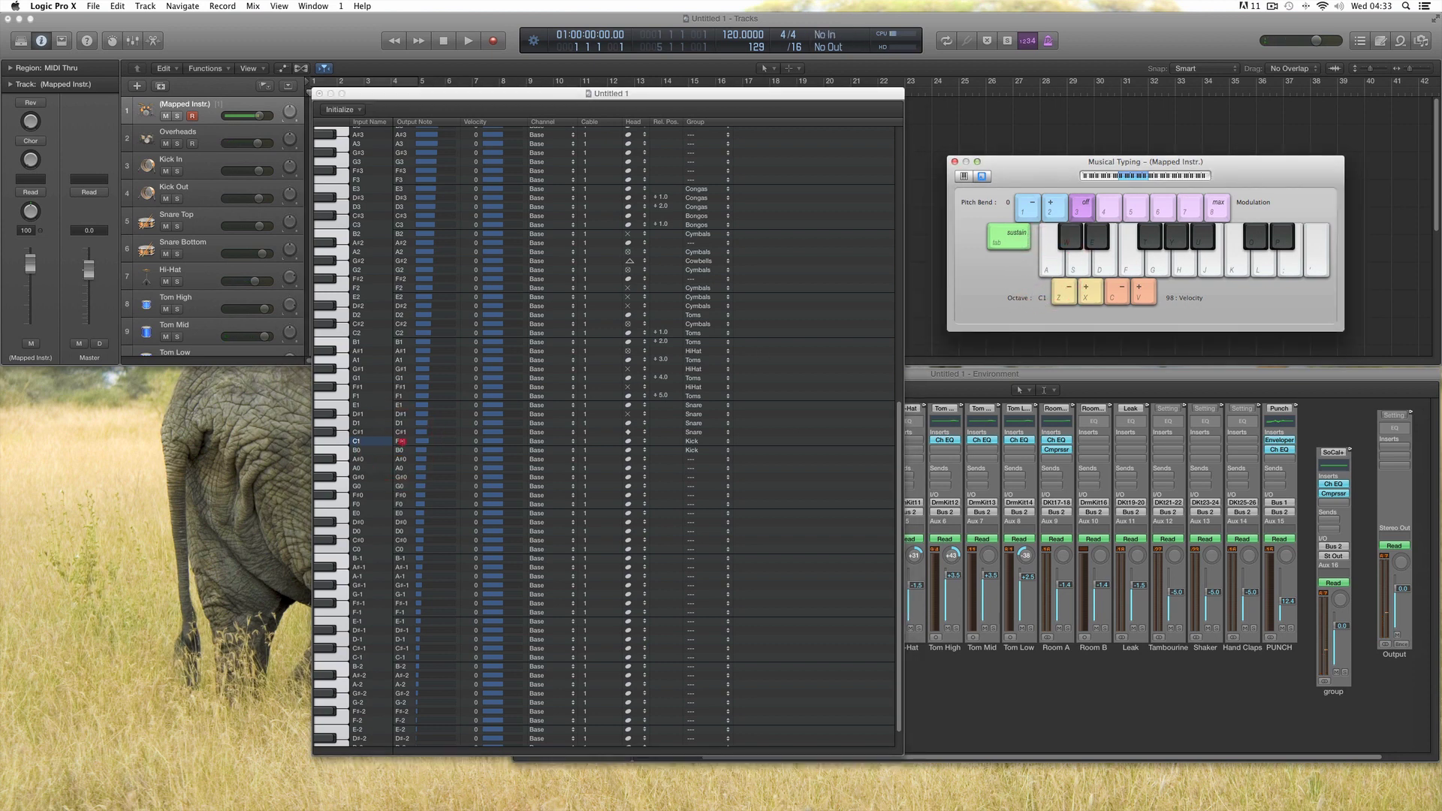
Step: Audition further output notes for input C1 and set its output note back to C1
{"action": "left_click_drag", "start_coordinate": [399, 442], "coordinate": [401, 443]}
{"action": "left_click", "coordinate": [1051, 260]}
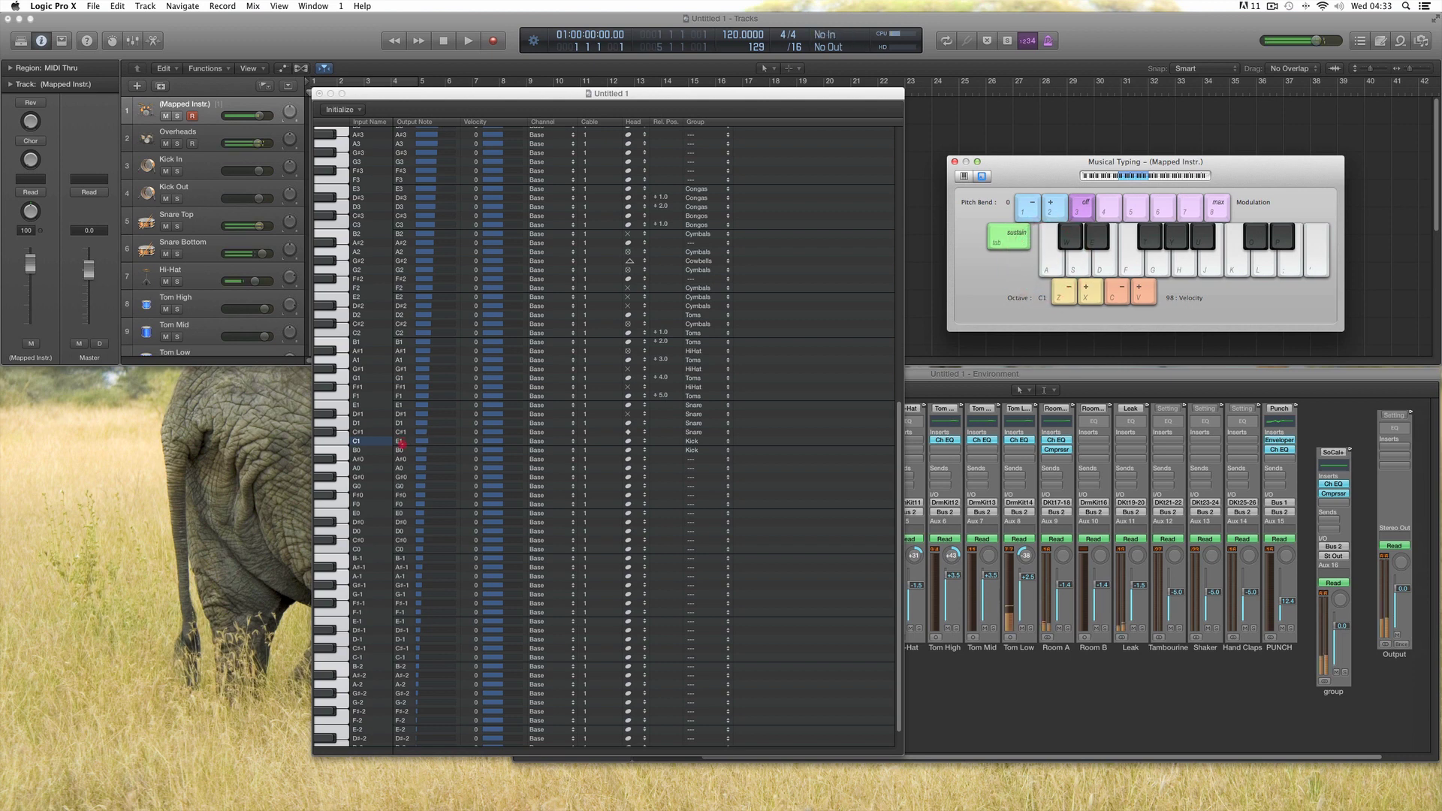
{"action": "left_click", "coordinate": [398, 441]}
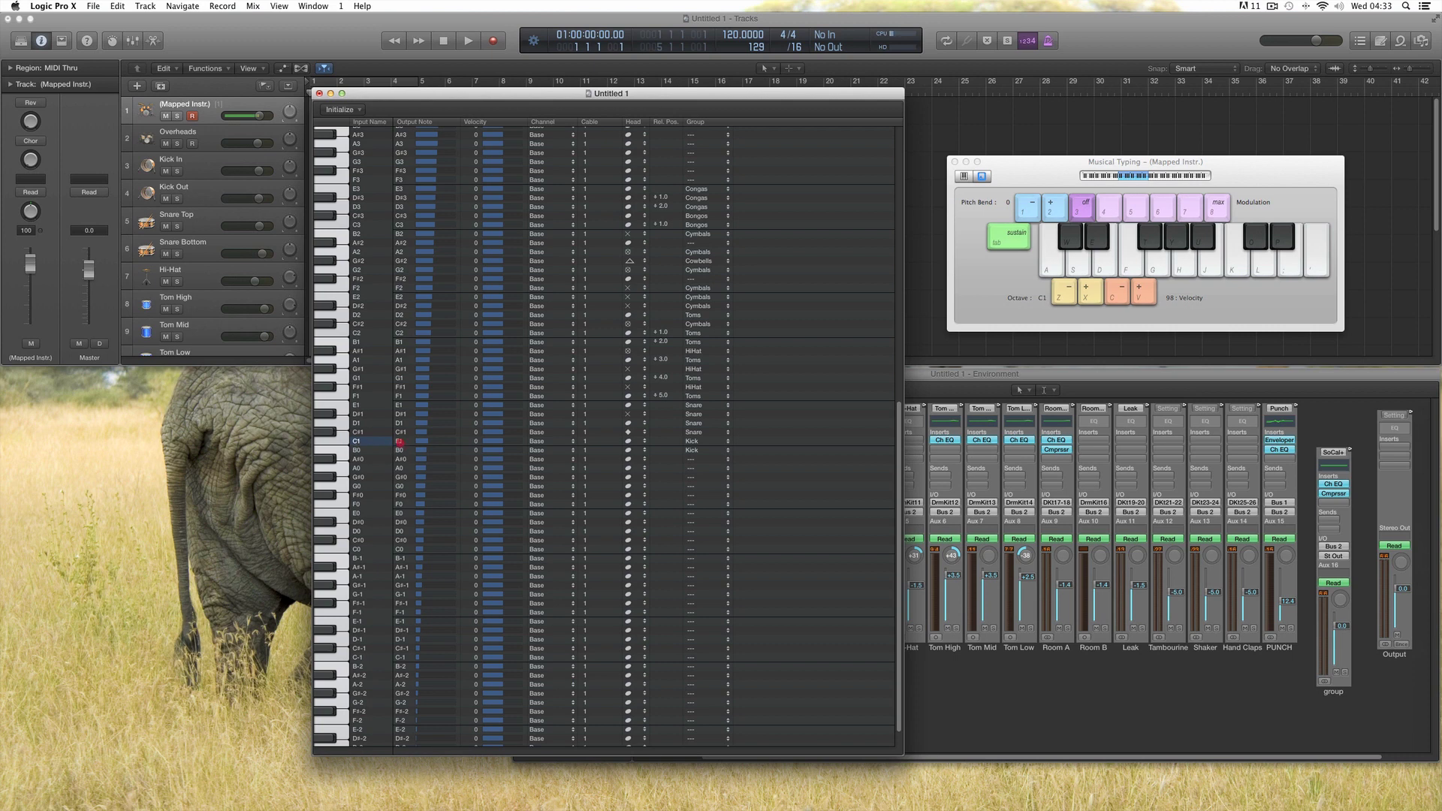
{"action": "left_click", "coordinate": [400, 441]}
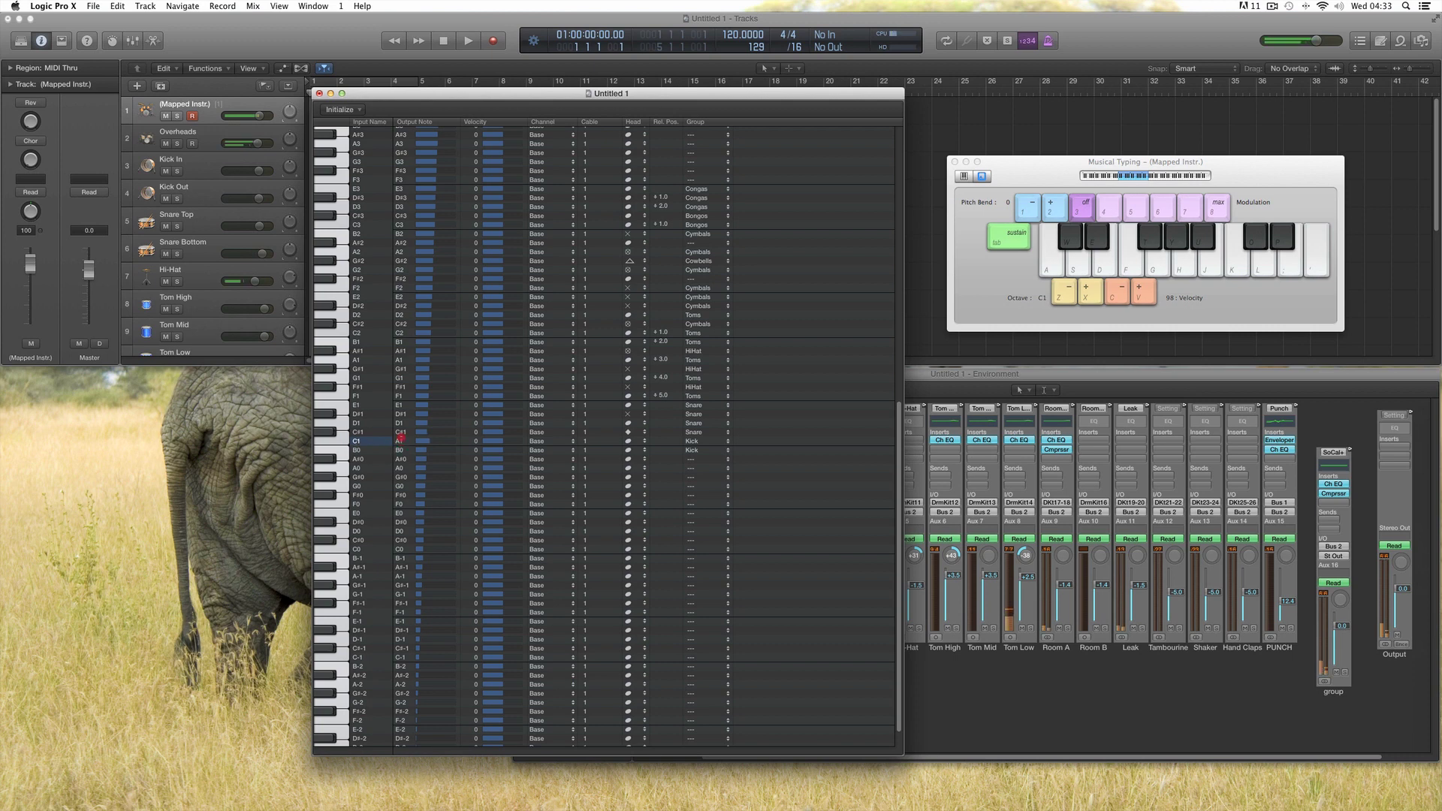
{"action": "left_click_drag", "start_coordinate": [401, 437], "coordinate": [376, 447]}
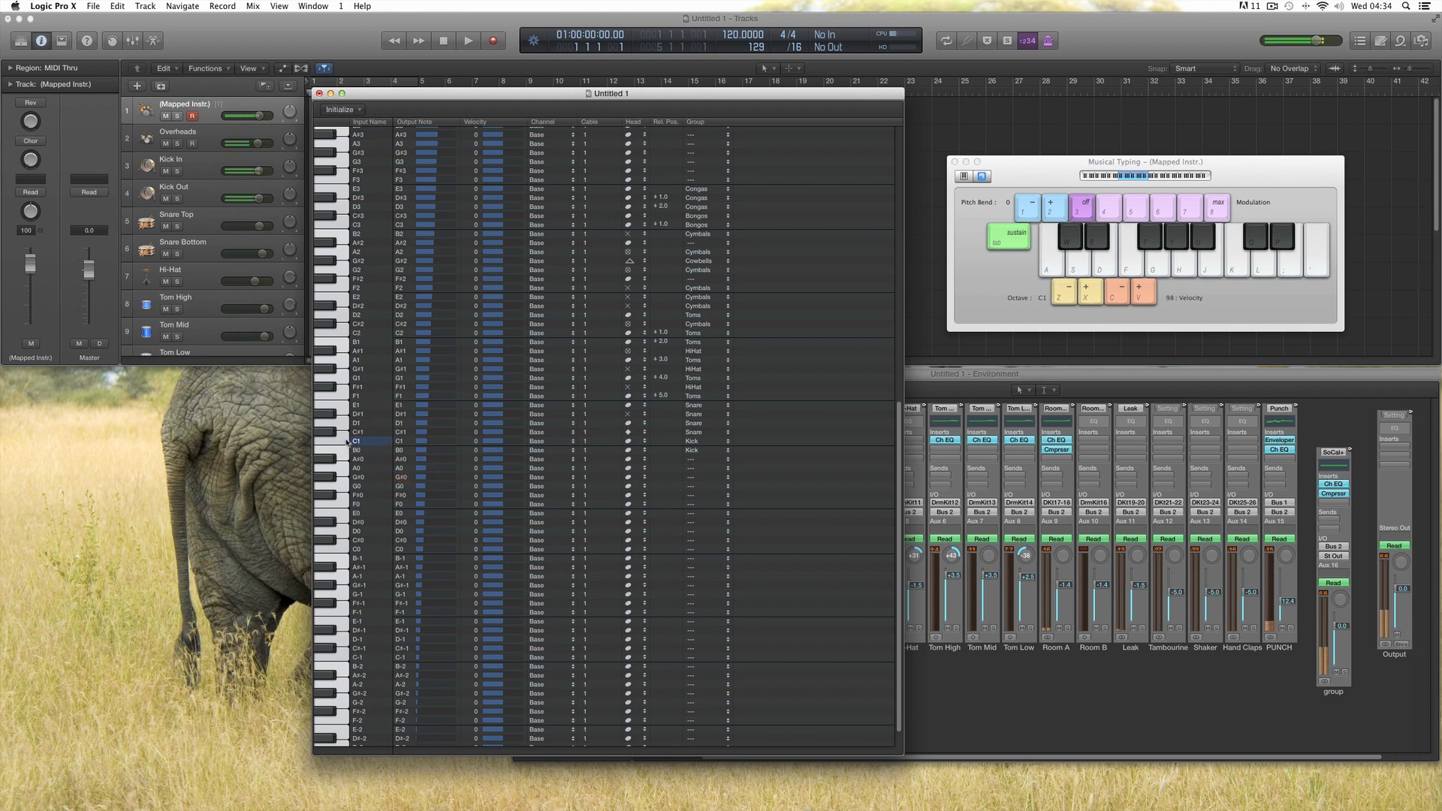
{"action": "left_click", "coordinate": [350, 441]}
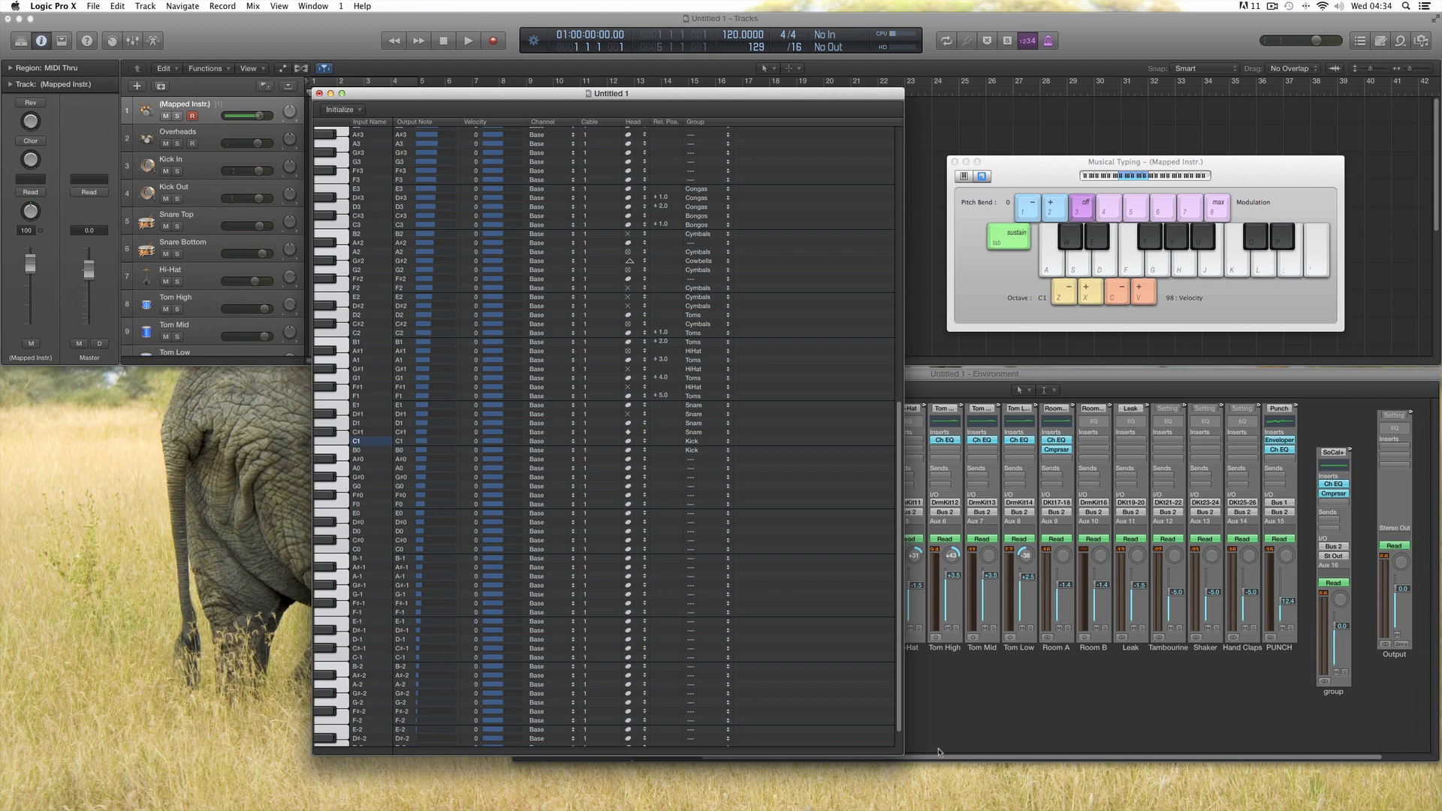
Step: Shrink the mapped instrument window and place it beside the Environment window, below the tracks
{"action": "left_click_drag", "start_coordinate": [899, 750], "coordinate": [783, 463]}
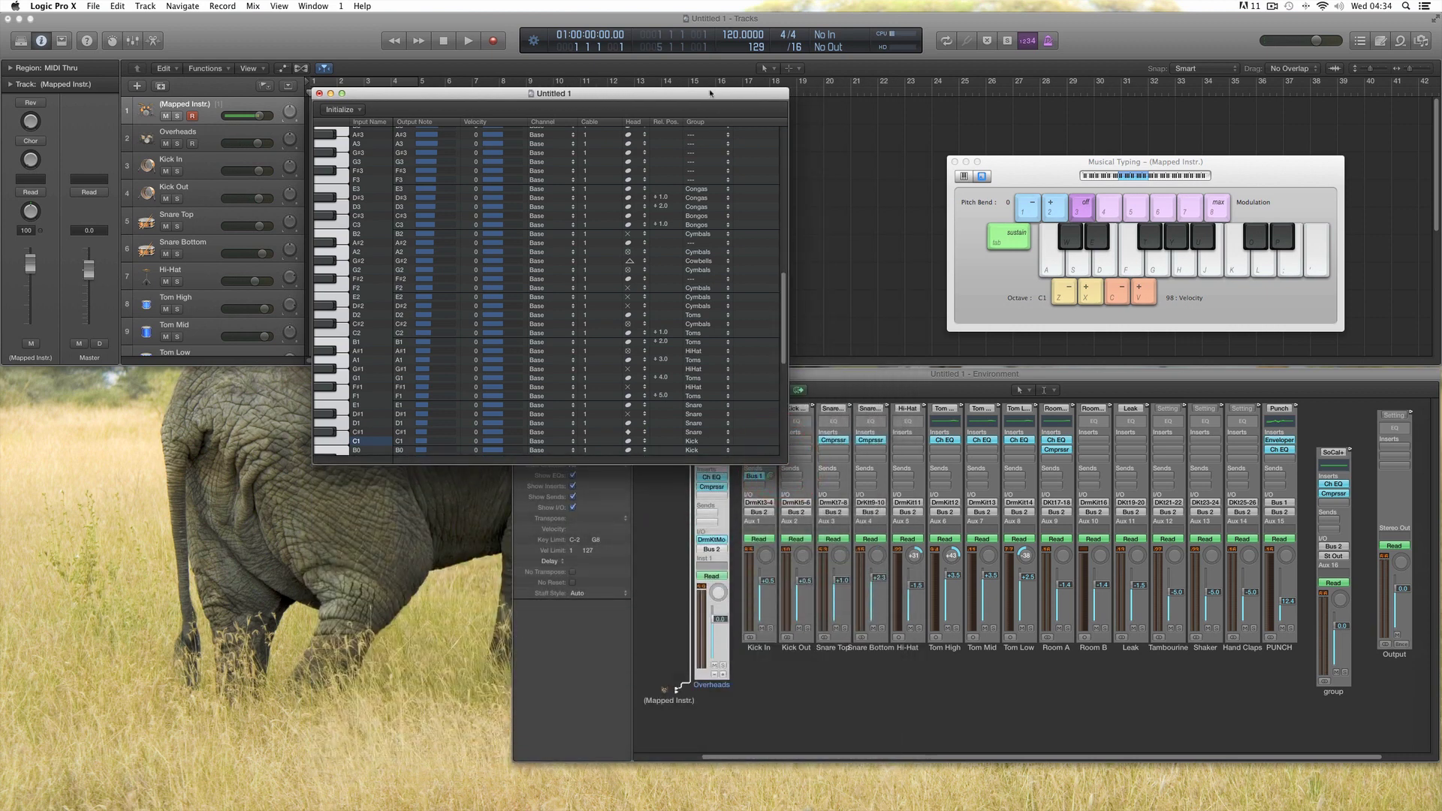
{"action": "left_click_drag", "start_coordinate": [711, 92], "coordinate": [411, 376]}
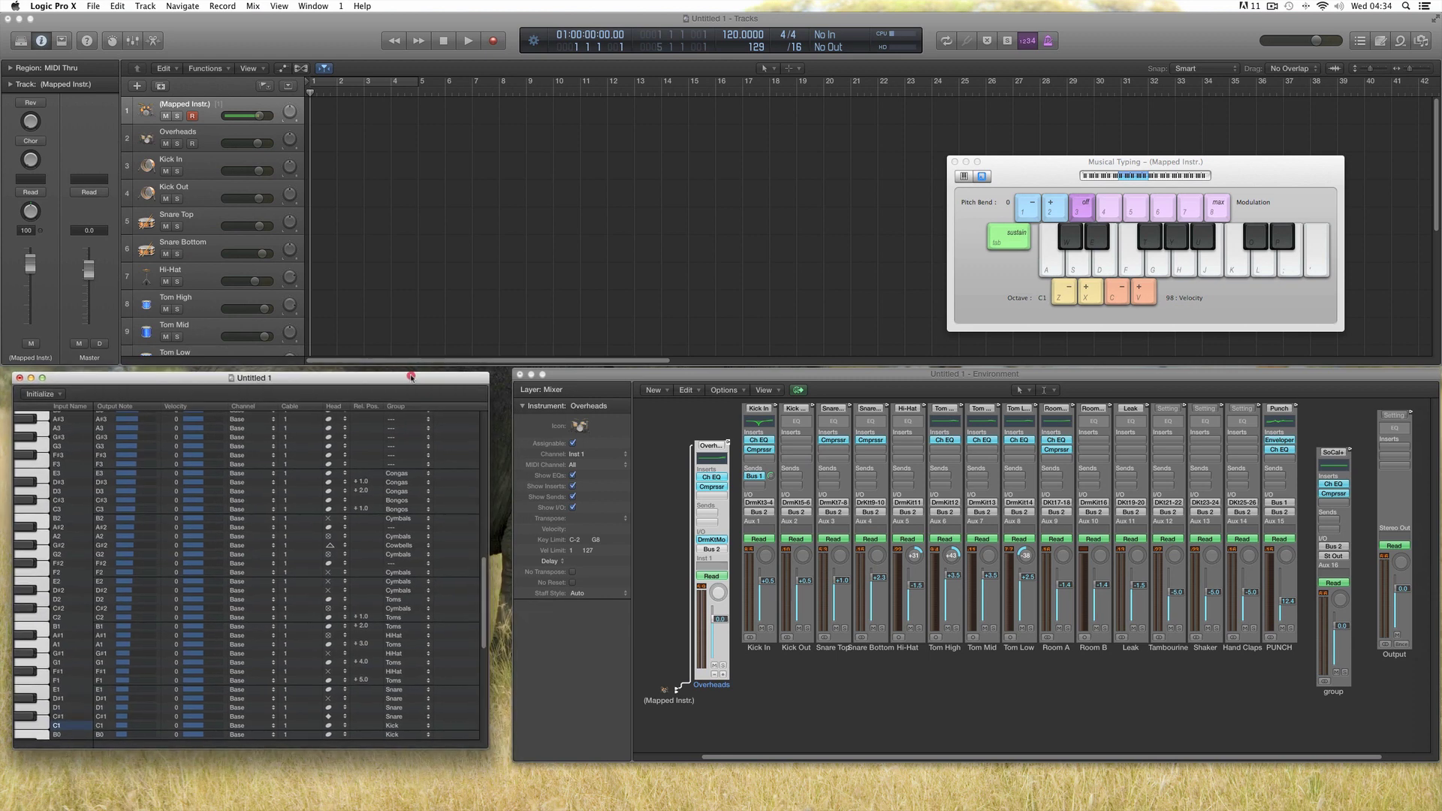
{"action": "left_click_drag", "start_coordinate": [487, 746], "coordinate": [500, 772]}
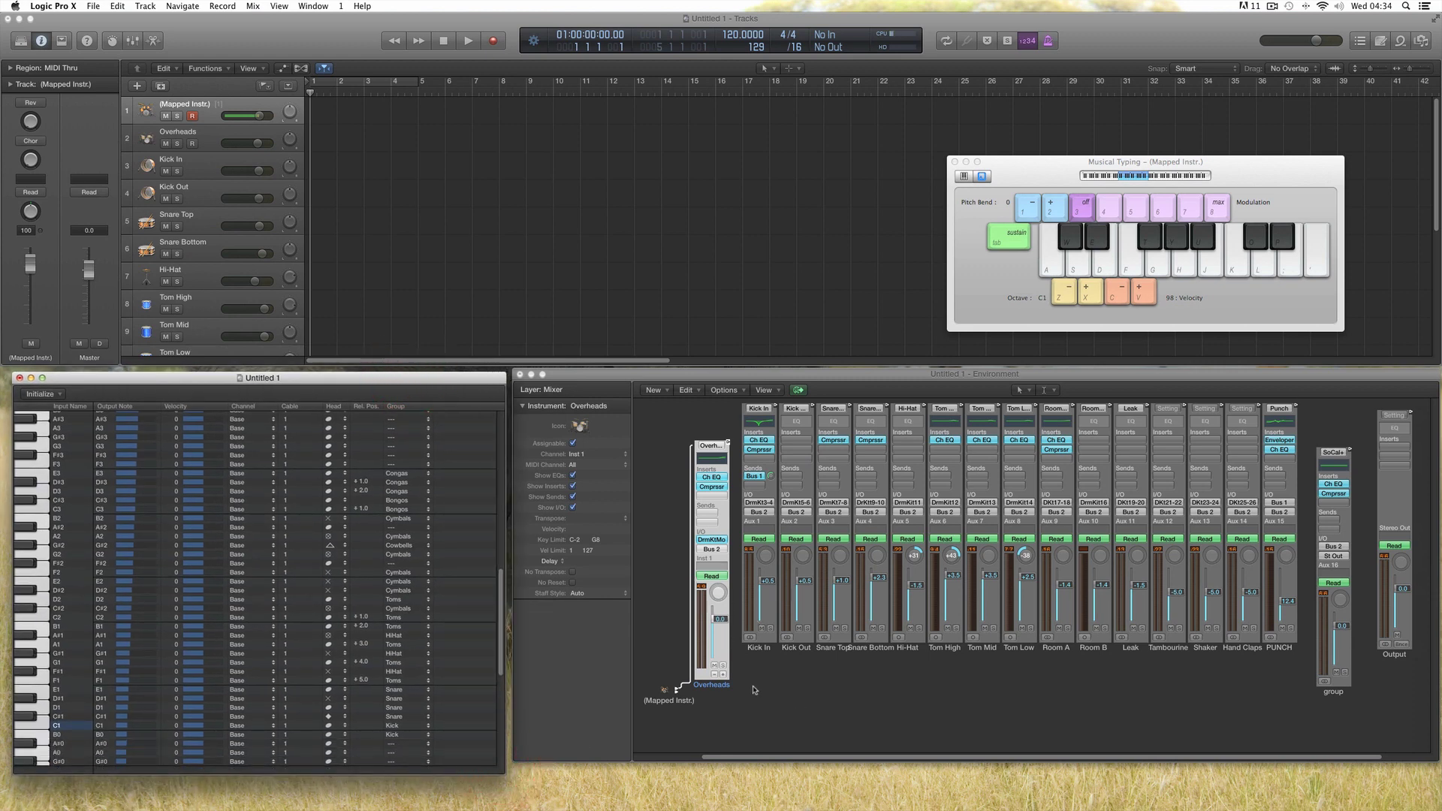
Step: Open the Overheads channel's Drum Kit Designer and load the Stadium Kit preset
{"action": "left_click", "coordinate": [712, 684]}
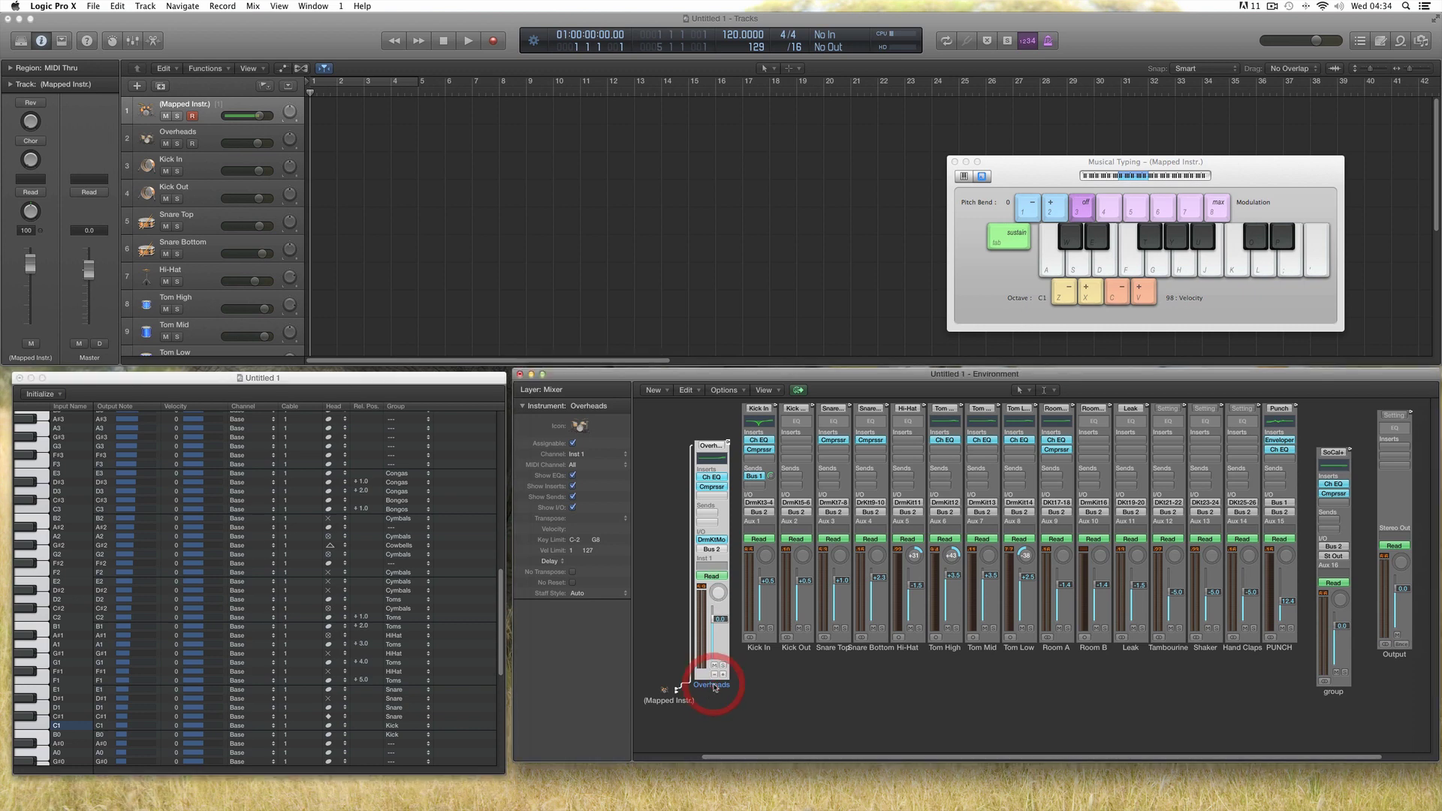
{"action": "left_click", "coordinate": [712, 540]}
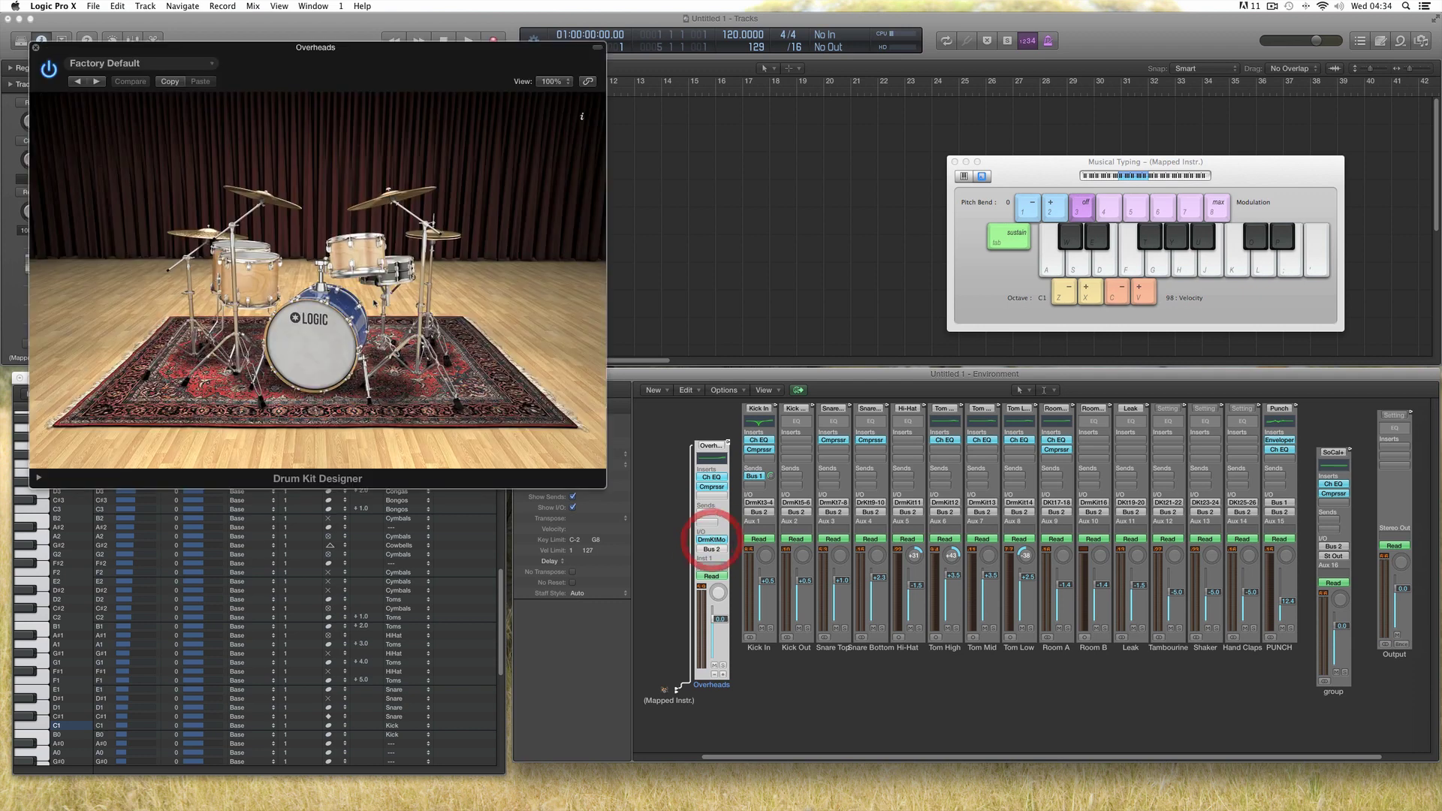
{"action": "left_click_drag", "start_coordinate": [330, 60], "coordinate": [481, 147]}
{"action": "left_click", "coordinate": [253, 158]}
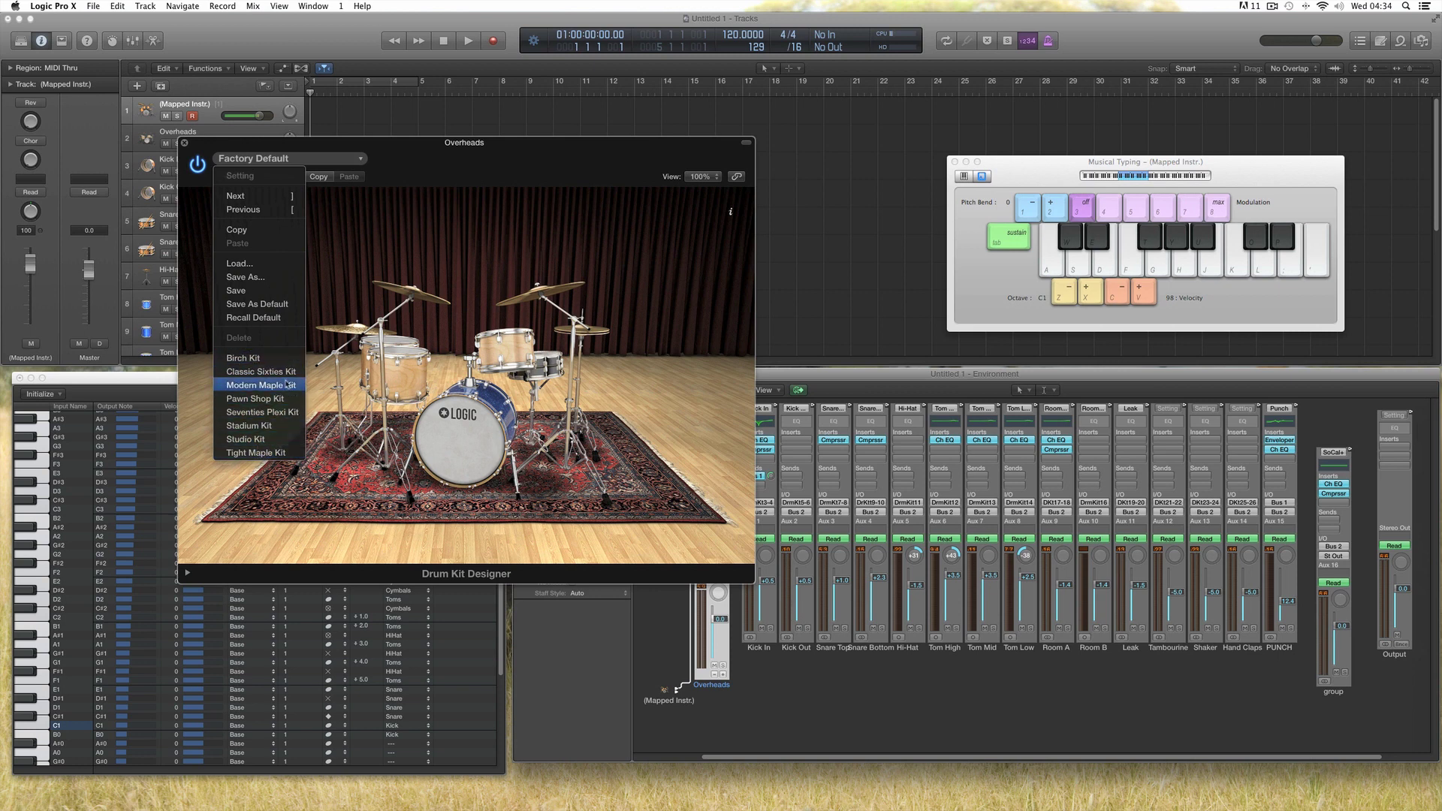
{"action": "left_click", "coordinate": [248, 426]}
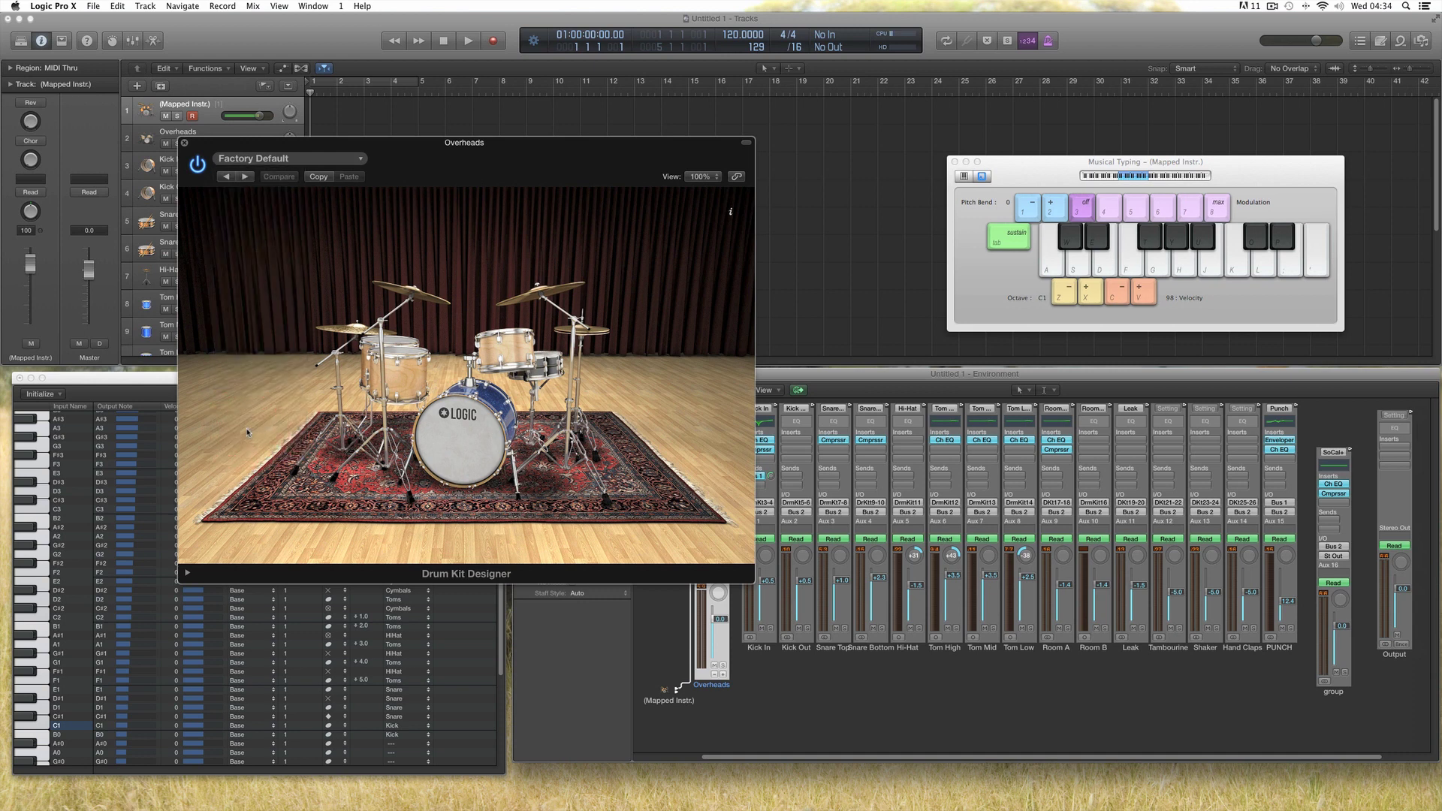
Step: Play the kick, toms and snare of the kit and look through the alternative drums offered for each
{"action": "left_click", "coordinate": [459, 428]}
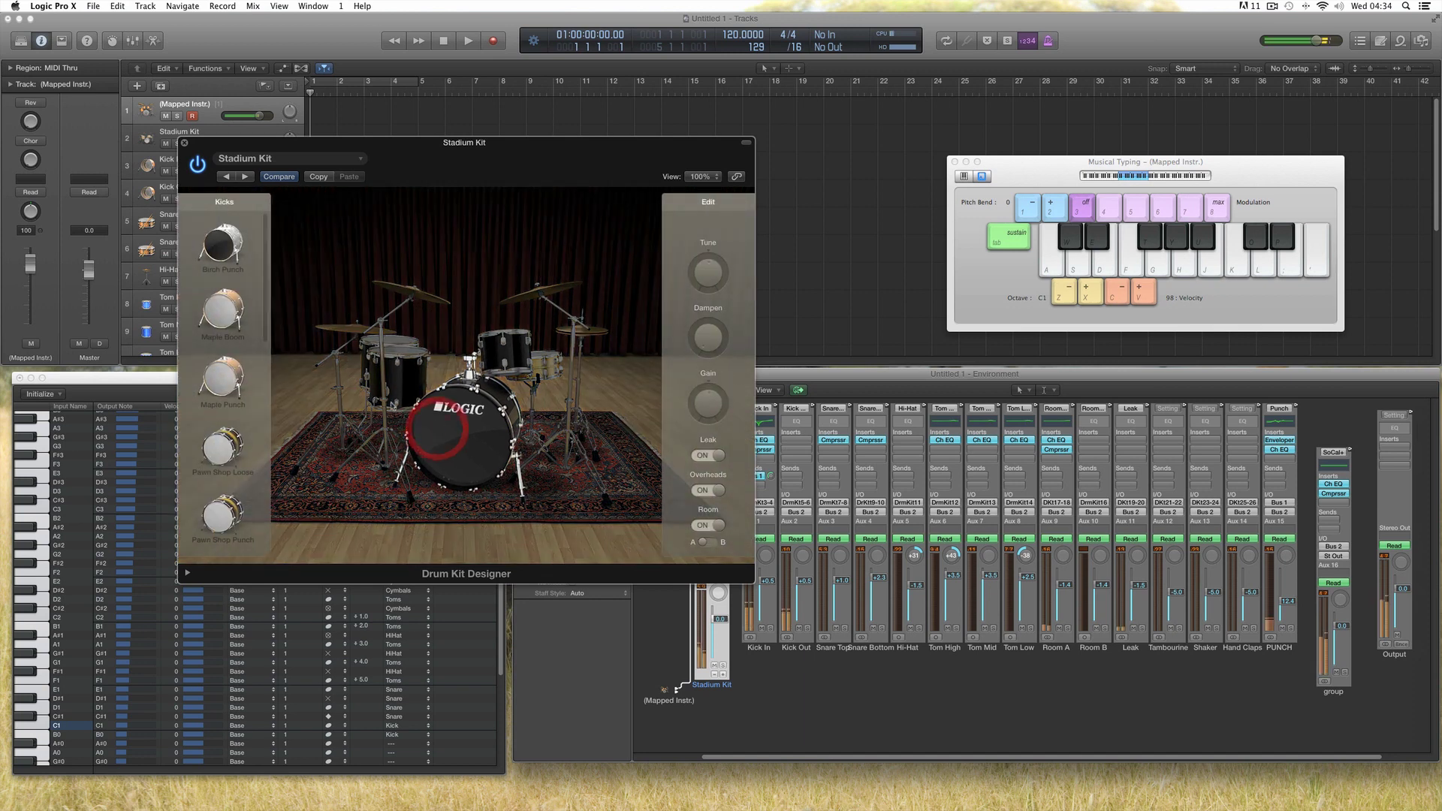
{"action": "scroll", "coordinate": [267, 276], "scroll_direction": "down", "scroll_amount": 3}
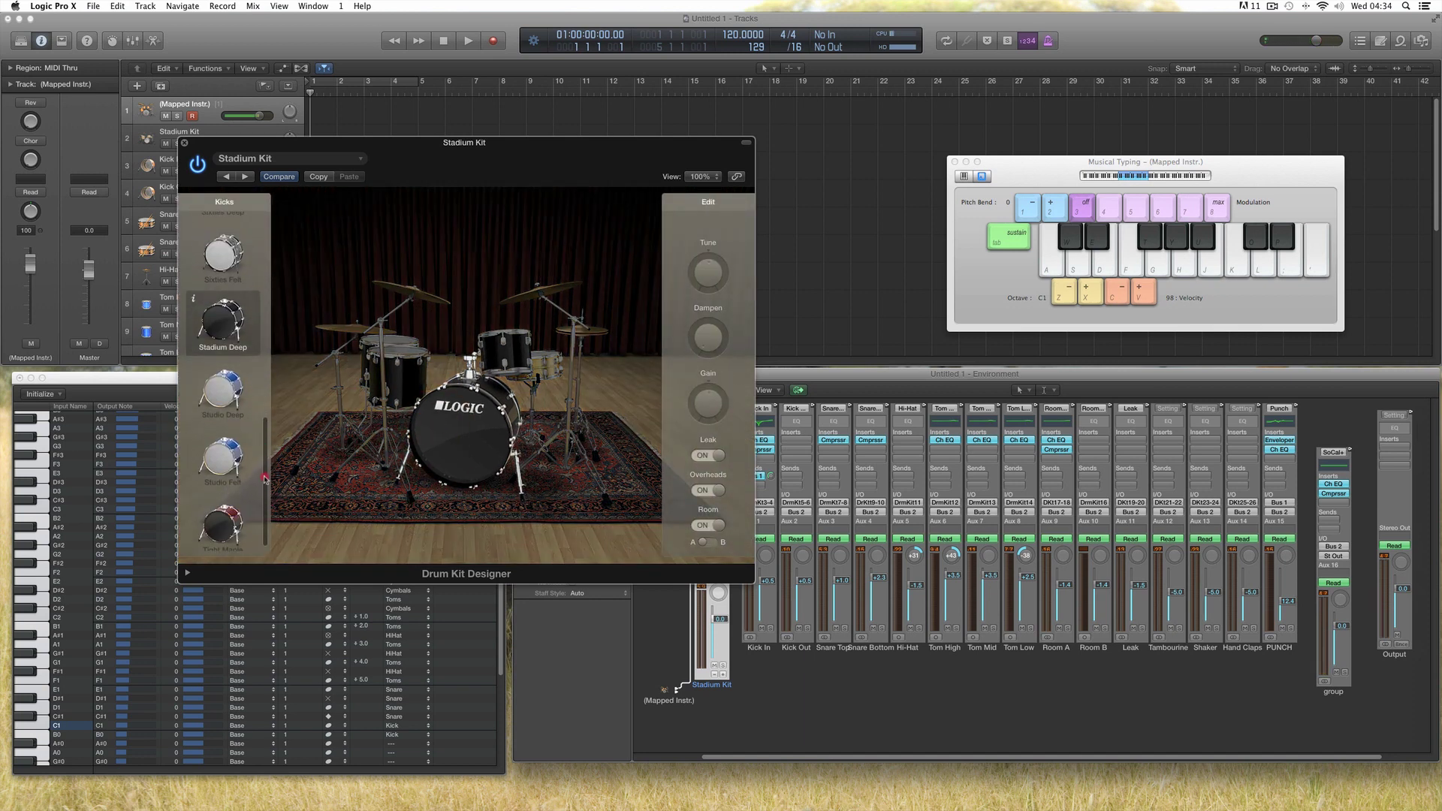
{"action": "left_click", "coordinate": [412, 372]}
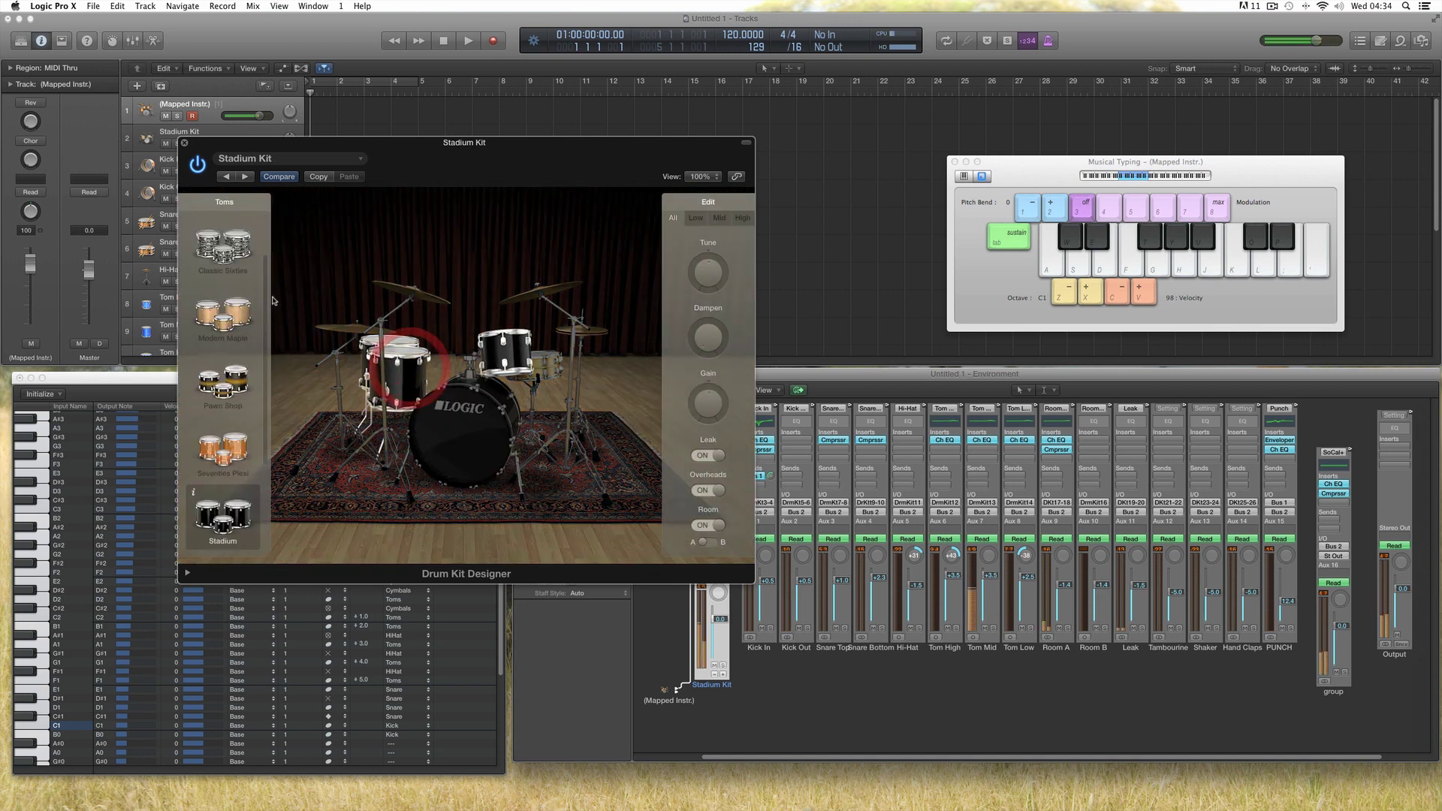
{"action": "left_click", "coordinate": [285, 229]}
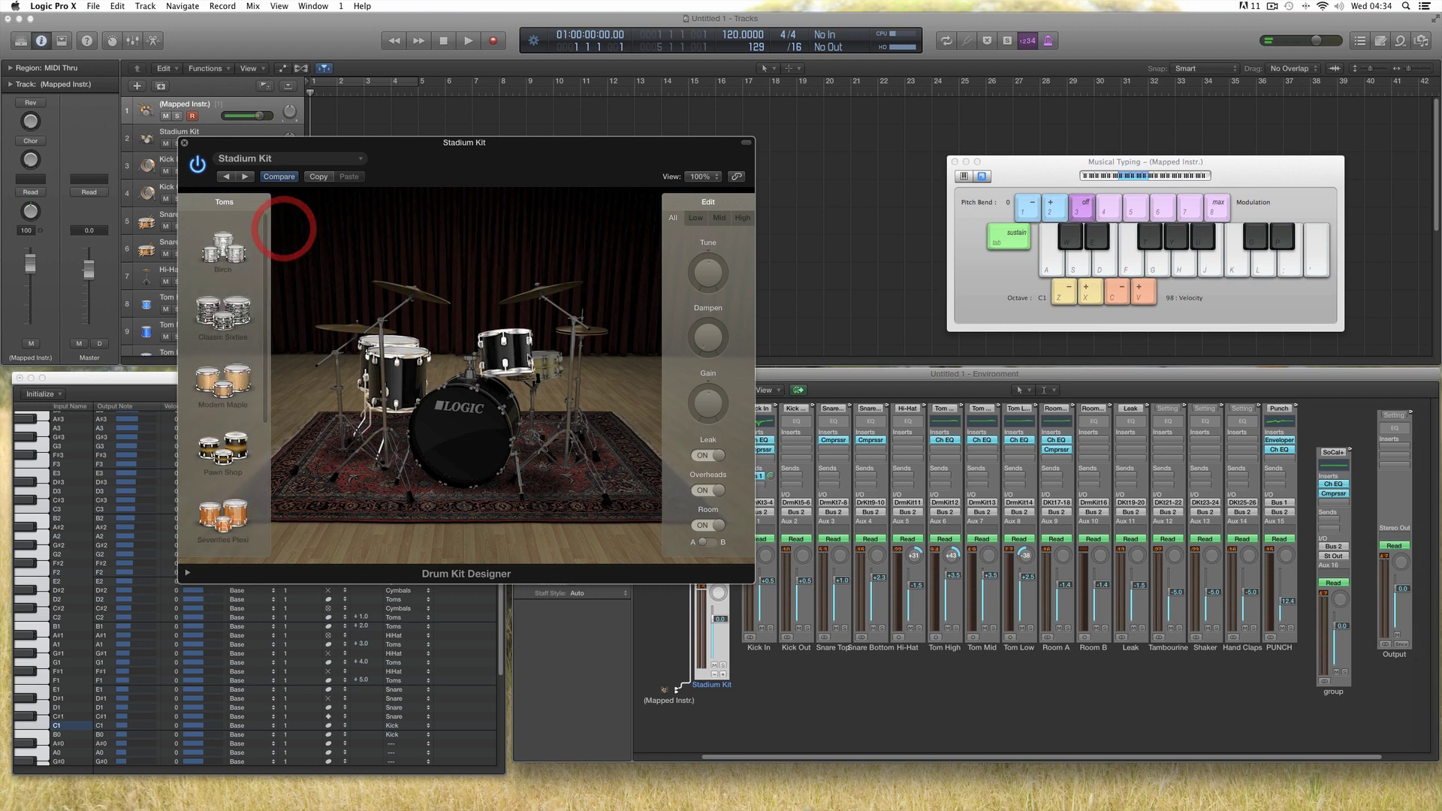
{"action": "scroll", "coordinate": [260, 304], "scroll_direction": "down", "scroll_amount": 3}
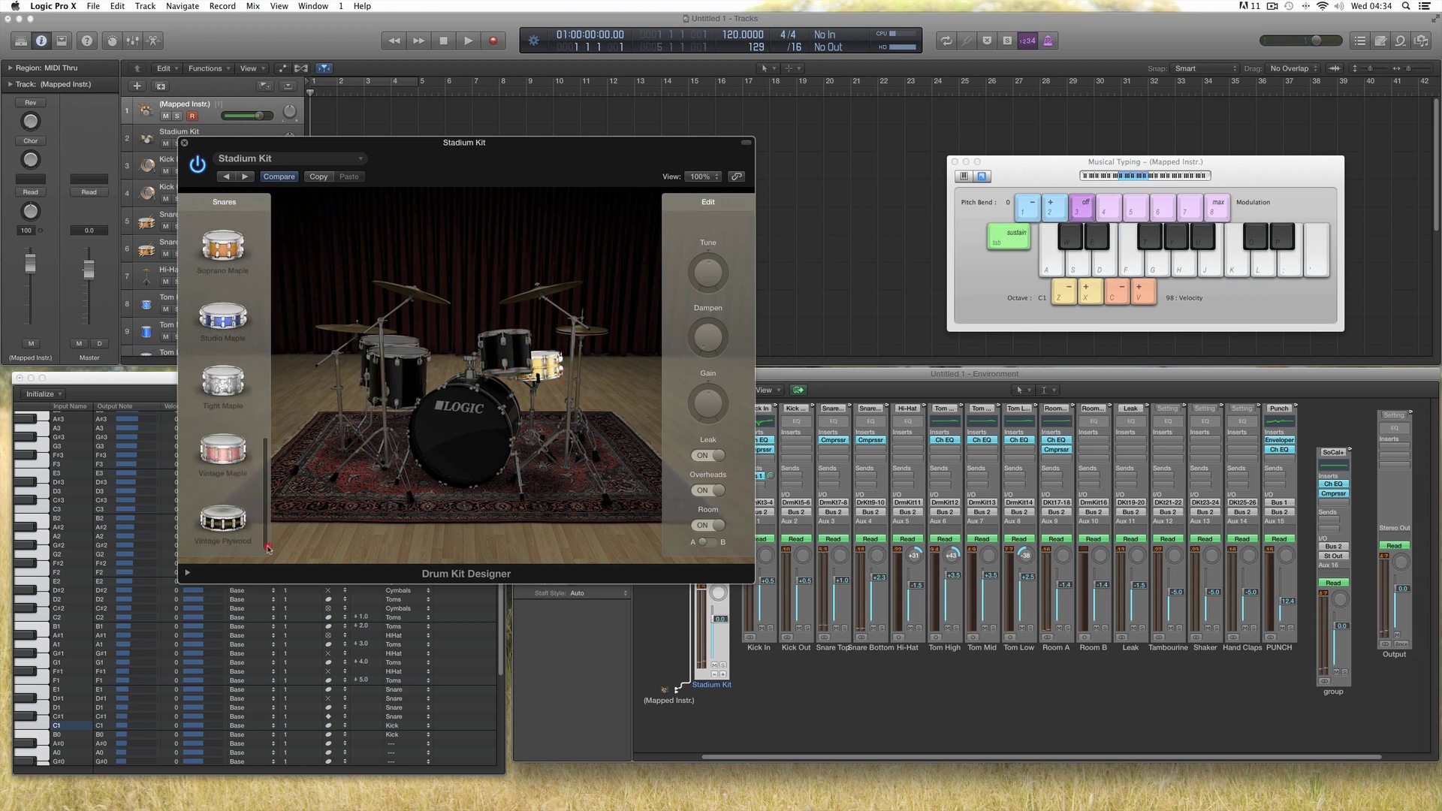
{"action": "scroll", "coordinate": [260, 305], "scroll_direction": "up", "scroll_amount": 3}
{"action": "left_click", "coordinate": [272, 263]}
Step: Play the ride, crash and hi-hat and look through the alternative cymbals offered for each
{"action": "left_click", "coordinate": [351, 325]}
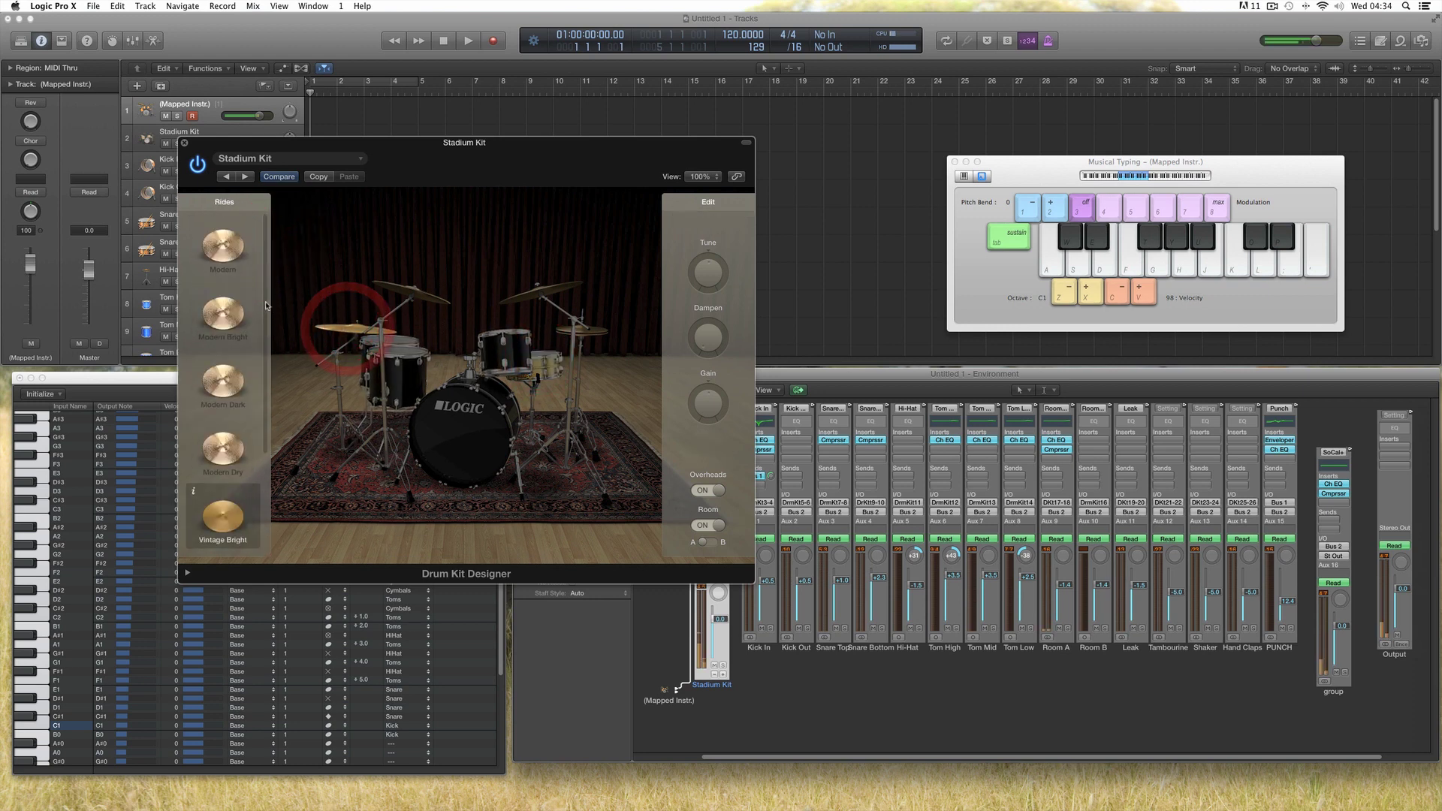
{"action": "scroll", "coordinate": [265, 300], "scroll_direction": "down", "scroll_amount": 3}
{"action": "scroll", "coordinate": [265, 300], "scroll_direction": "up", "scroll_amount": 3}
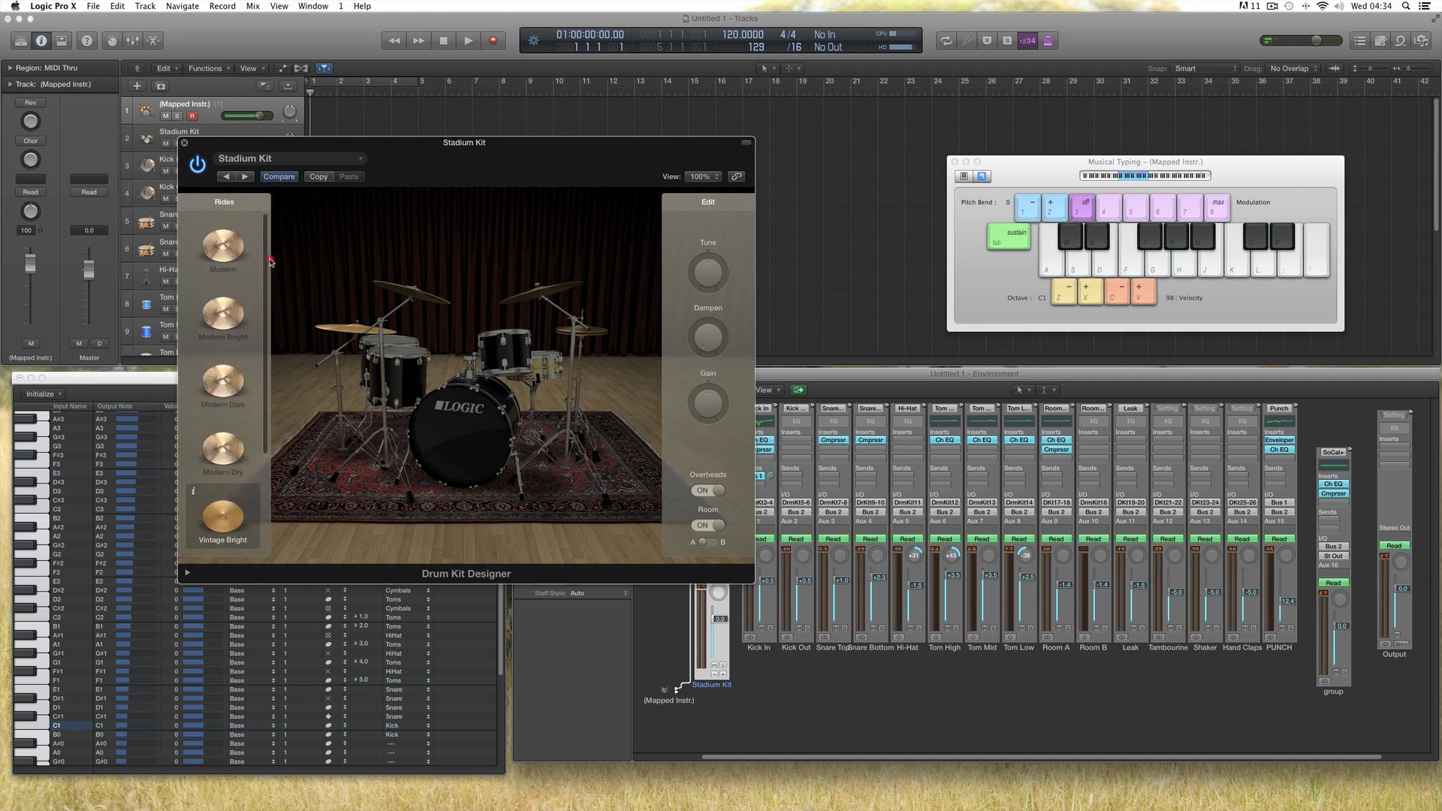
{"action": "left_click", "coordinate": [398, 284]}
{"action": "scroll", "coordinate": [264, 300], "scroll_direction": "down", "scroll_amount": 3}
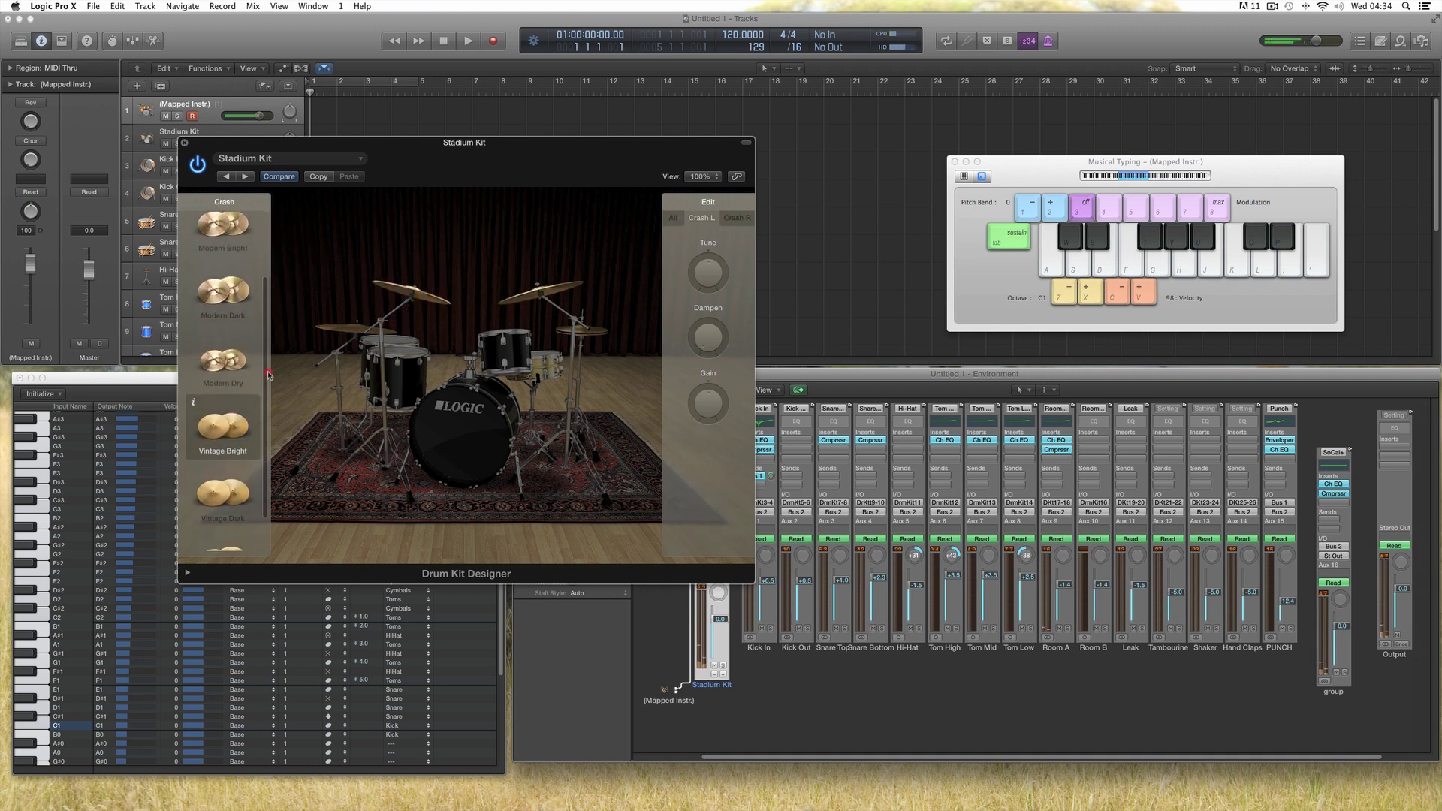
{"action": "scroll", "coordinate": [265, 300], "scroll_direction": "up", "scroll_amount": 3}
{"action": "left_click", "coordinate": [279, 250]}
{"action": "left_click", "coordinate": [569, 335]}
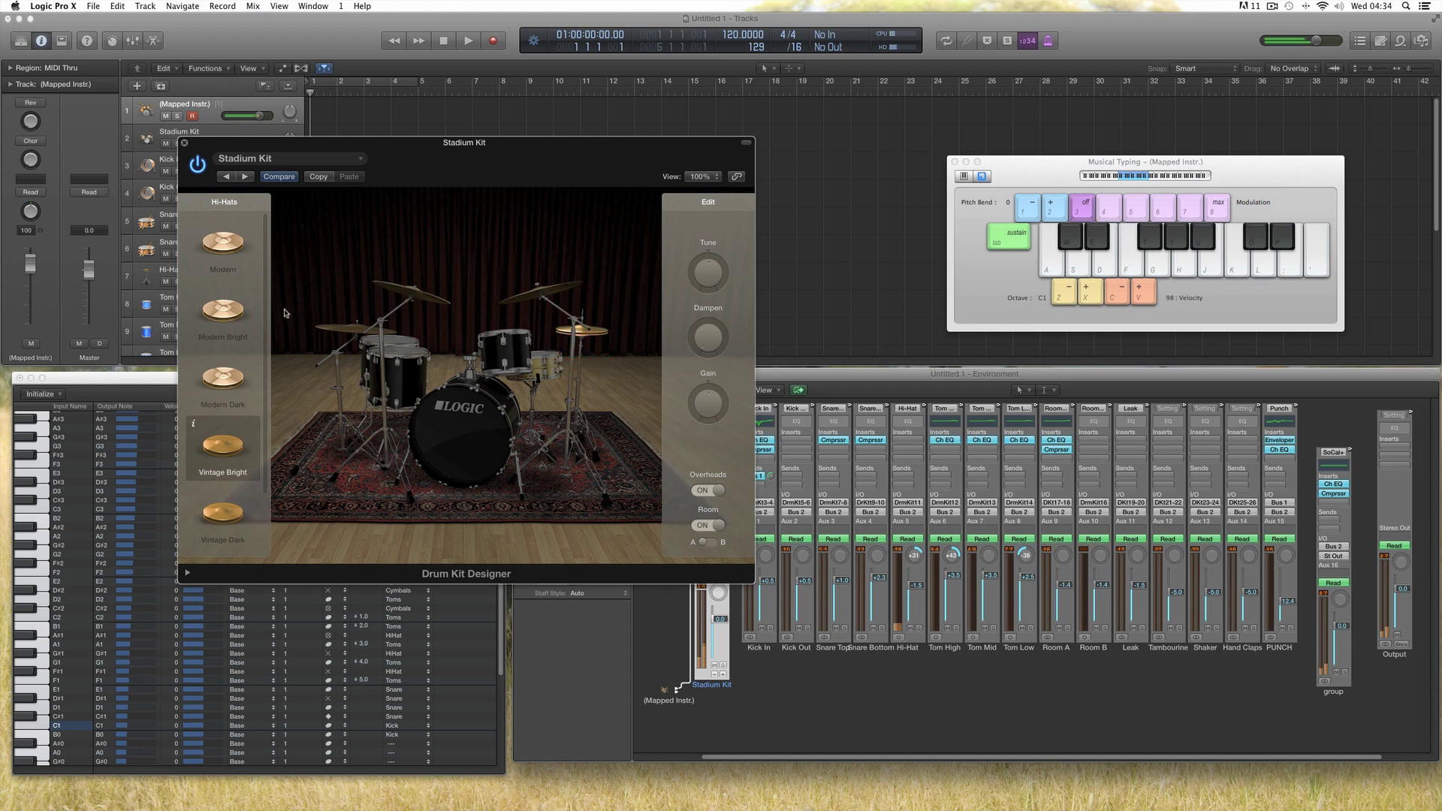
{"action": "scroll", "coordinate": [263, 401], "scroll_direction": "down", "scroll_amount": 2}
{"action": "scroll", "coordinate": [263, 401], "scroll_direction": "up", "scroll_amount": 1}
Step: Compare the edit controls of the toms, snare, crashes and ride, switching between Crash L and Crash R
{"action": "left_click", "coordinate": [387, 349]}
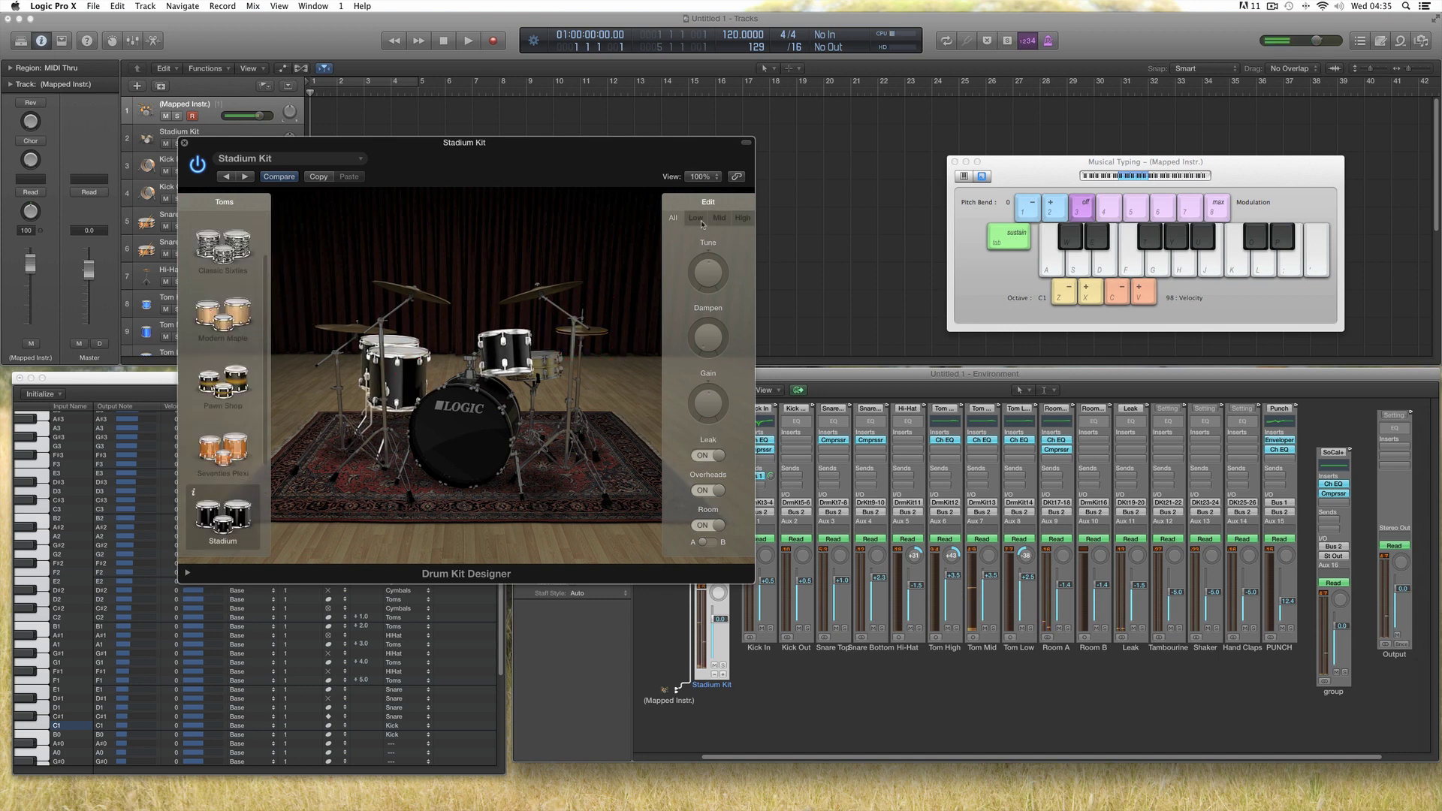
{"action": "mouse_move", "coordinate": [706, 400]}
{"action": "left_click", "coordinate": [547, 366]}
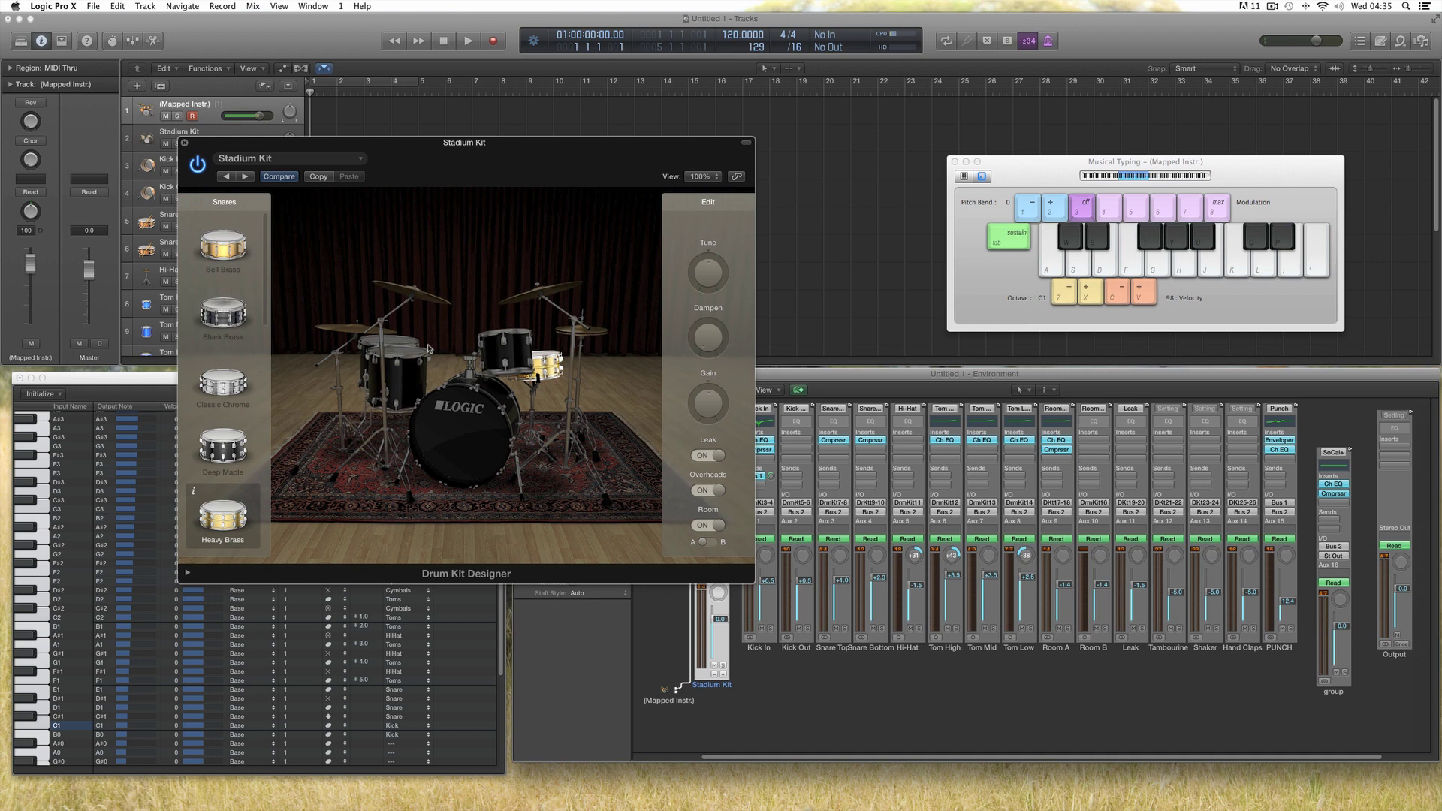
{"action": "left_click", "coordinate": [439, 304]}
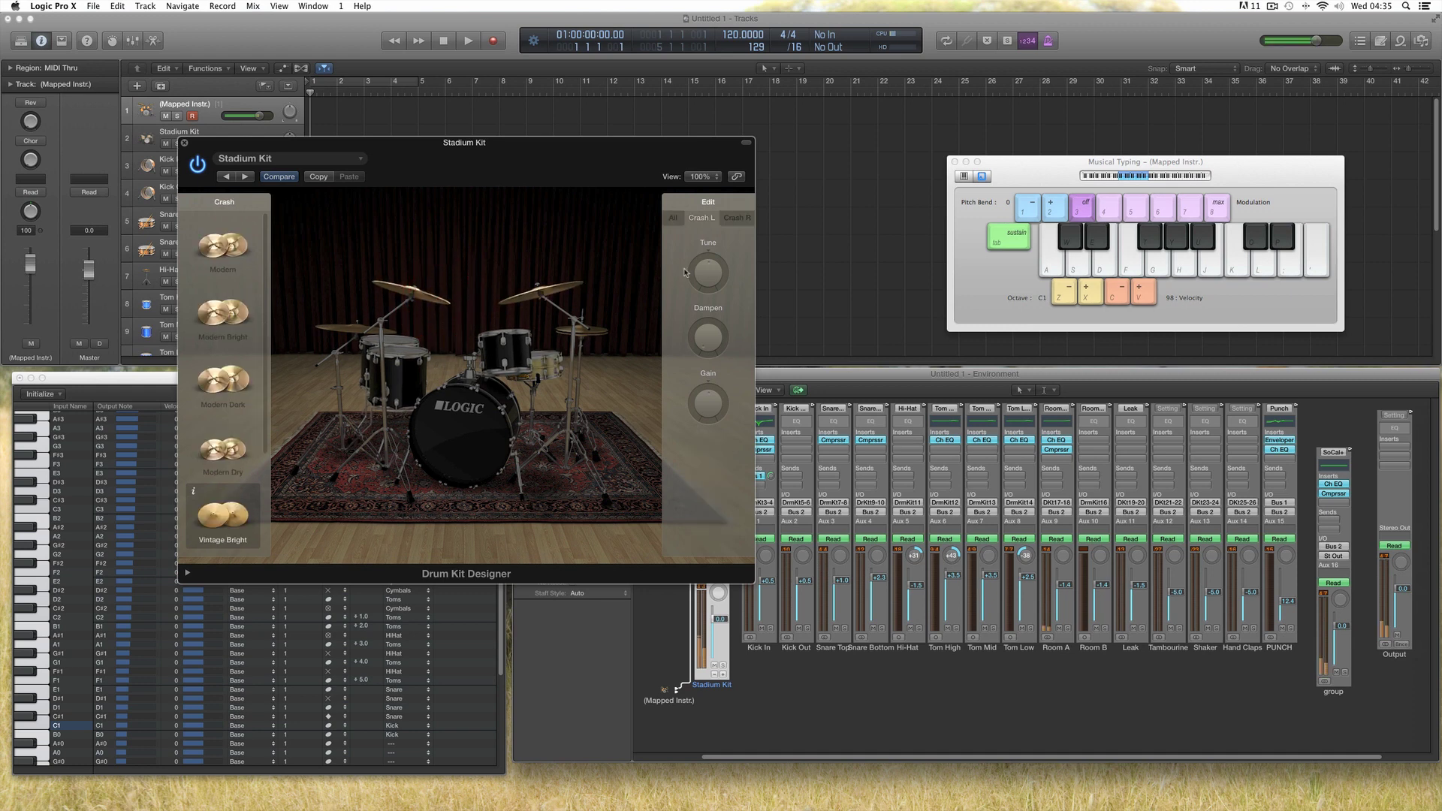
{"action": "left_click", "coordinate": [736, 218]}
{"action": "left_click", "coordinate": [706, 218]}
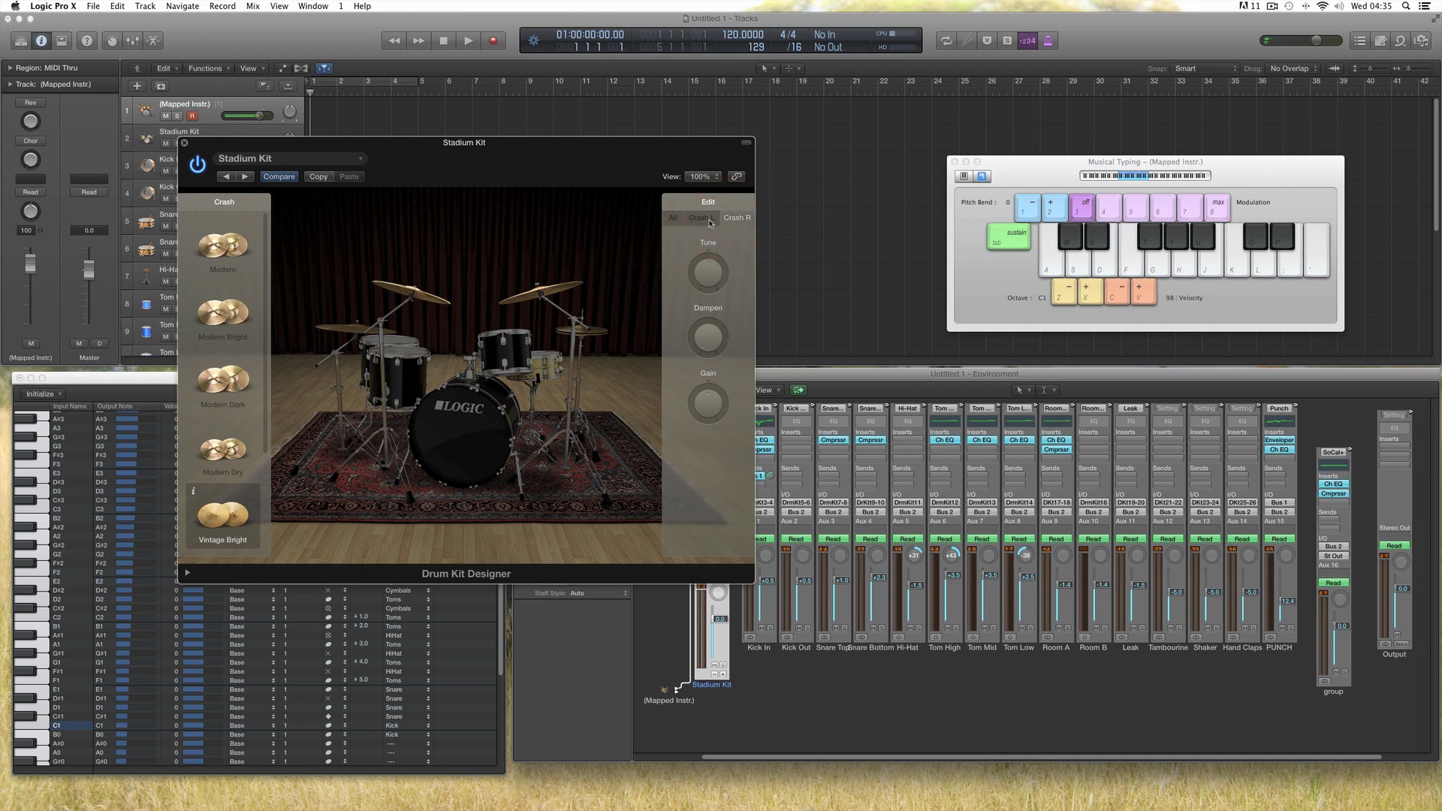
{"action": "left_click", "coordinate": [728, 223]}
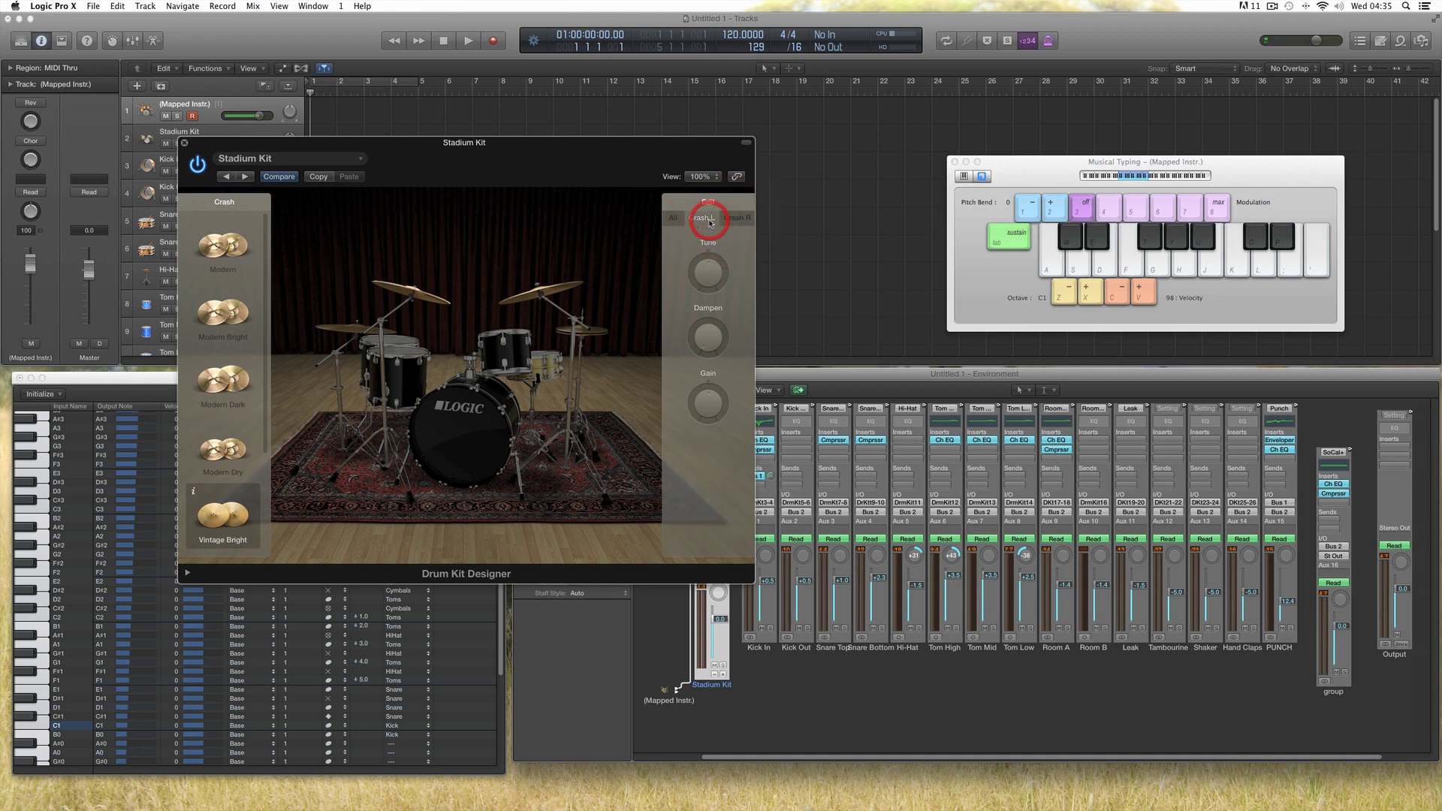
{"action": "left_click", "coordinate": [341, 327]}
Step: Select the toms and view their separate Low, Mid and High edit settings
{"action": "left_click", "coordinate": [505, 347]}
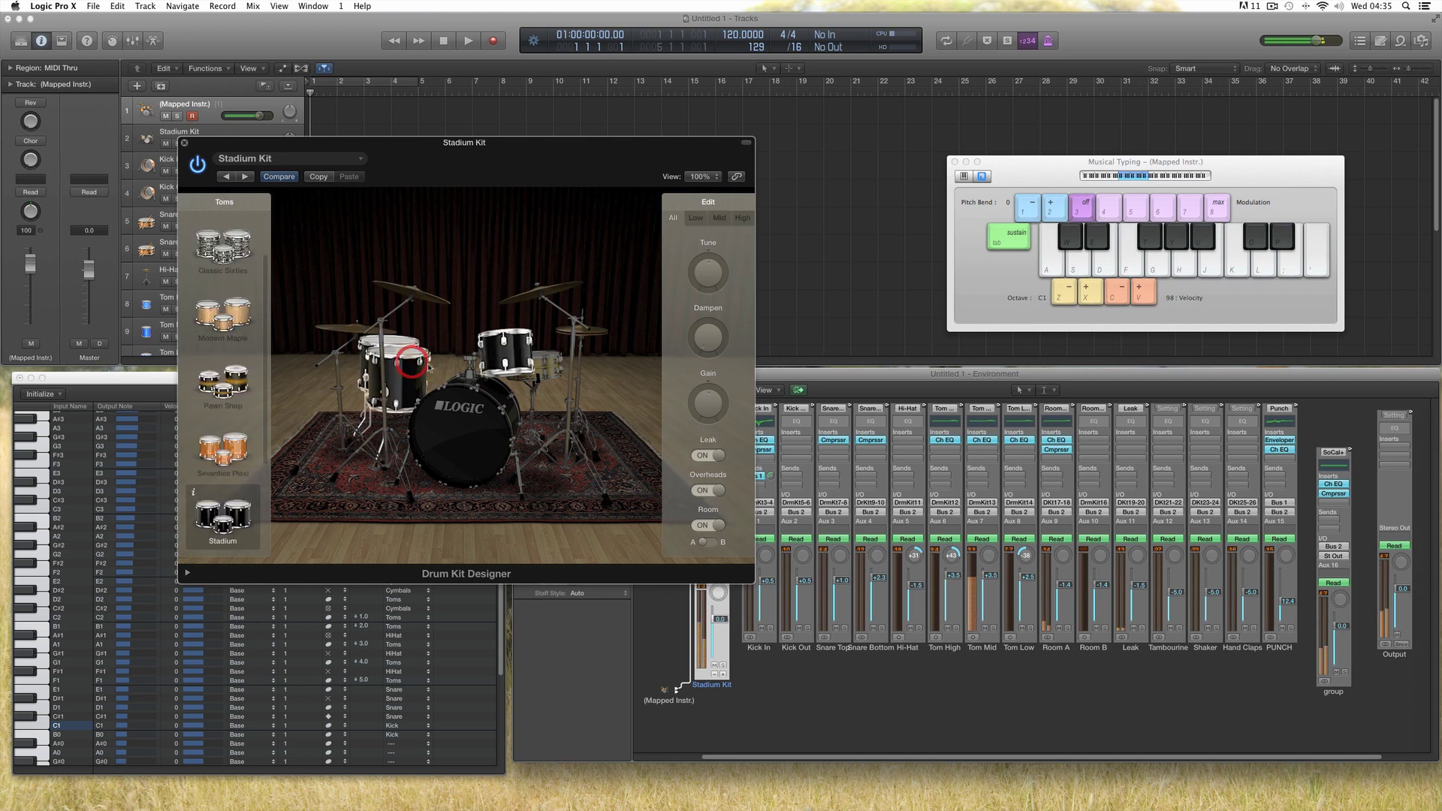
{"action": "left_click", "coordinate": [698, 217]}
{"action": "left_click", "coordinate": [719, 217]}
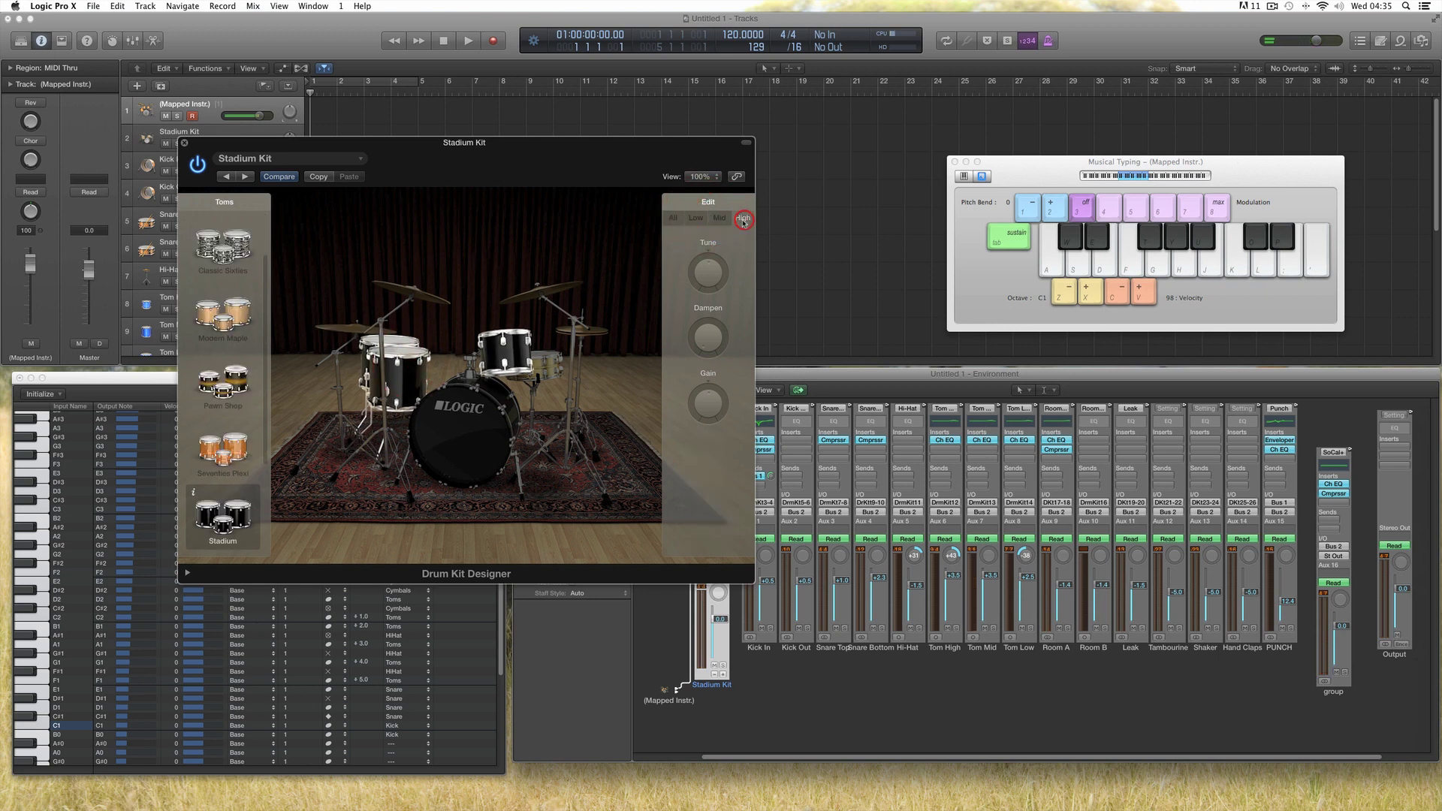
{"action": "left_click", "coordinate": [742, 218]}
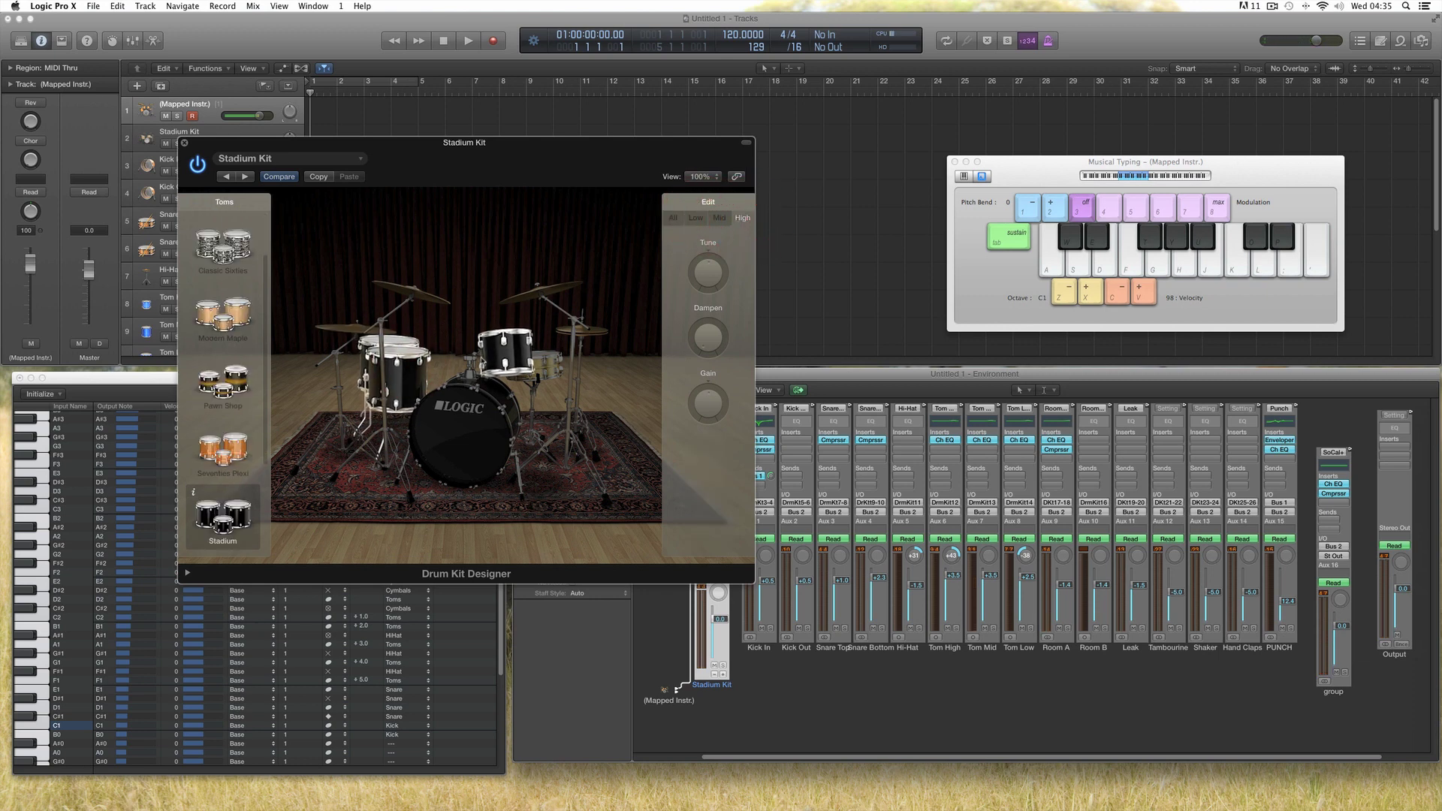
Step: Toggle the kick drum's Leak, Overheads, Room and room A/B switches, and close the drum kit window
{"action": "left_click", "coordinate": [461, 455]}
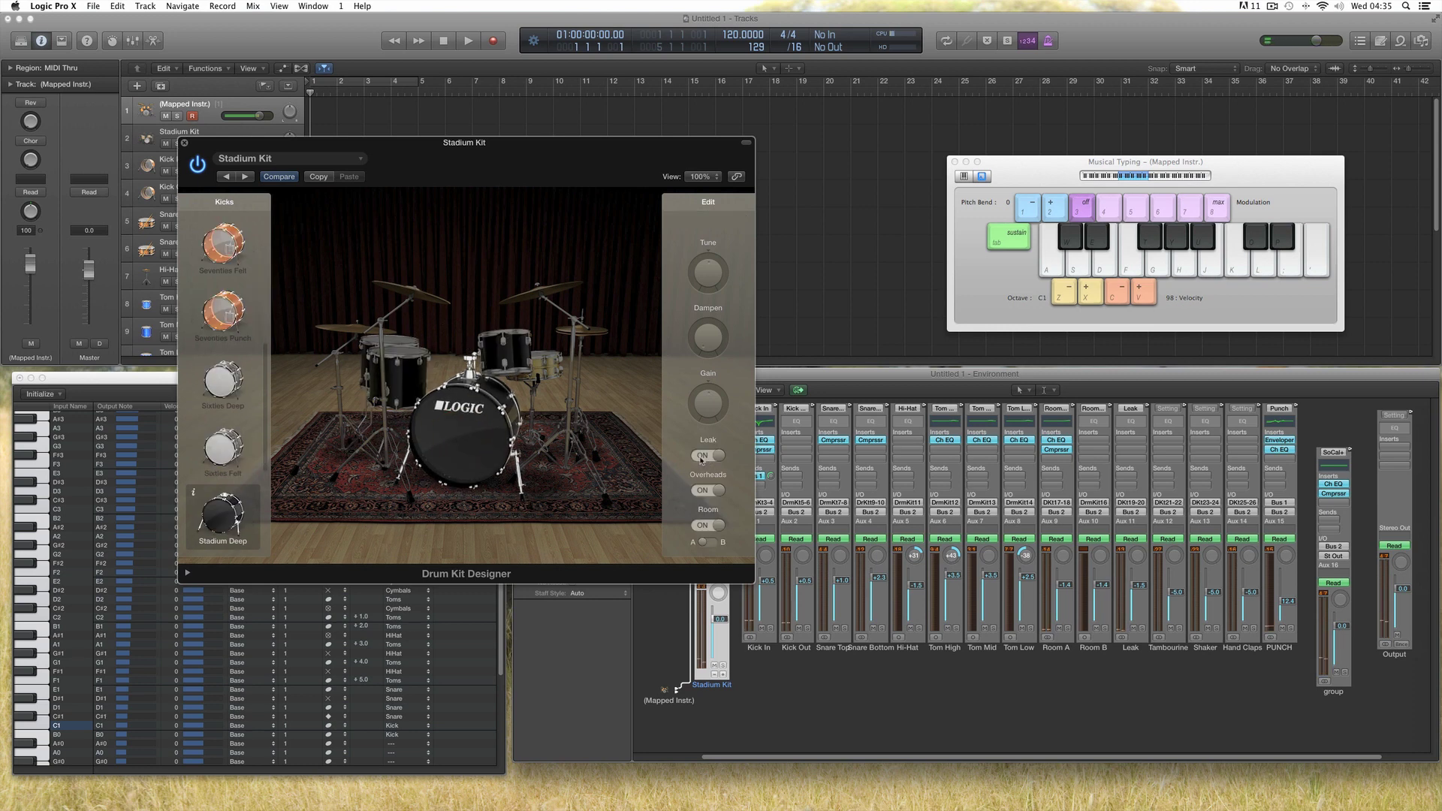
{"action": "left_click", "coordinate": [702, 456]}
{"action": "left_click", "coordinate": [704, 490]}
{"action": "left_click", "coordinate": [708, 525]}
{"action": "left_click", "coordinate": [707, 541]}
{"action": "left_click", "coordinate": [184, 144]}
Step: Inspect the Stadium Kit, mapped instrument, Kick In, Kick Out, Snare Top and Snare Bottom objects in the Environment
{"action": "left_click_drag", "start_coordinate": [737, 635], "coordinate": [924, 672]}
{"action": "left_click", "coordinate": [717, 686]}
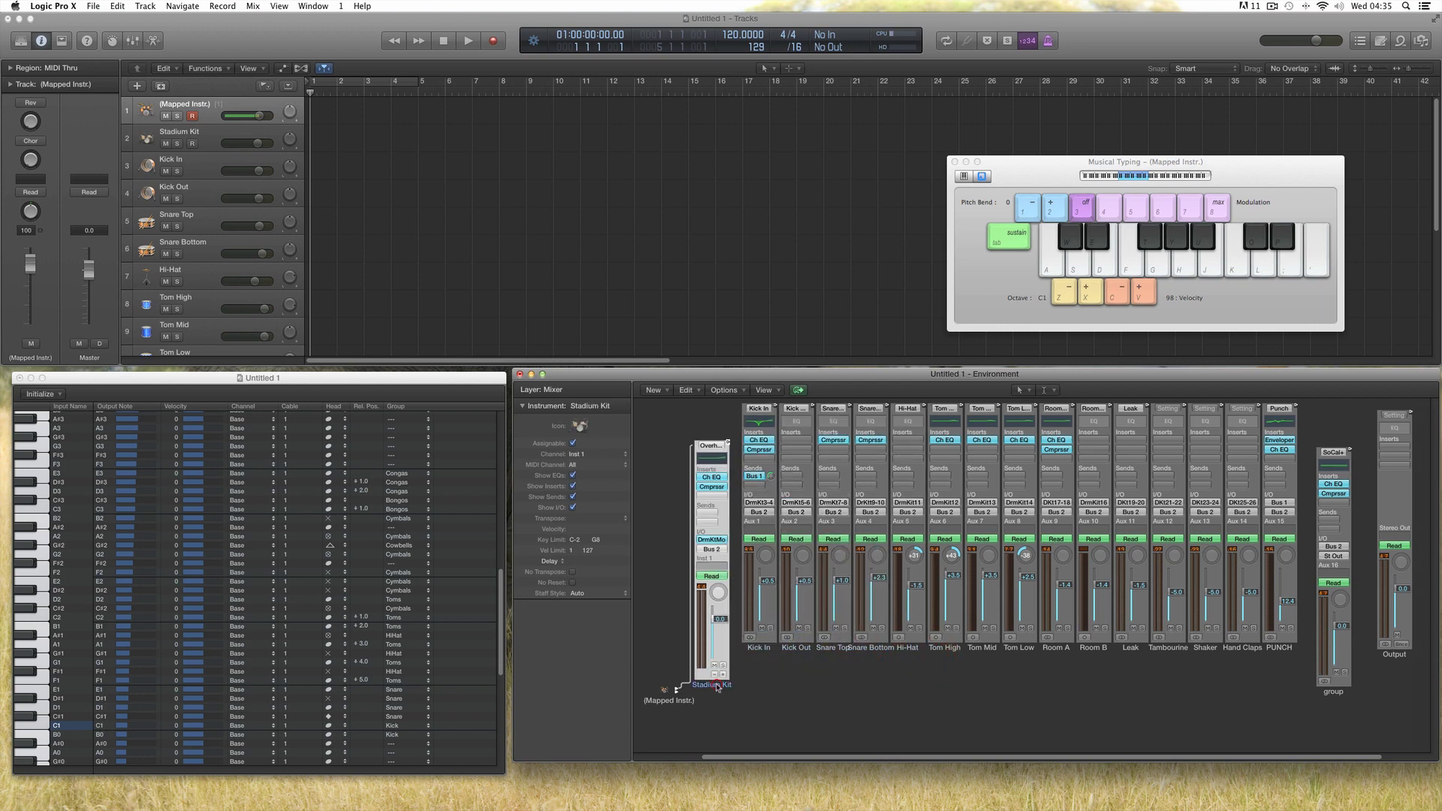
{"action": "left_click", "coordinate": [665, 691]}
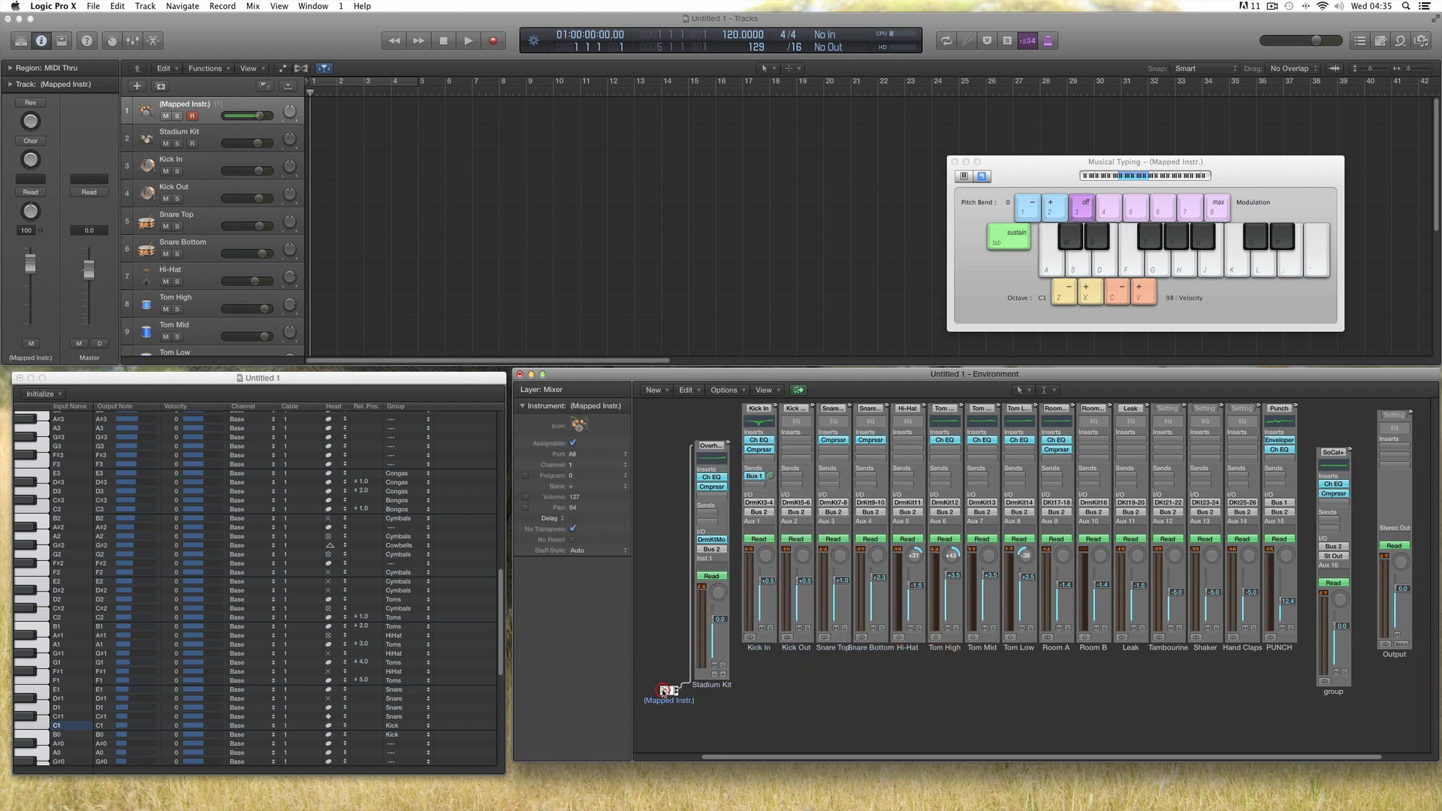
{"action": "left_click", "coordinate": [711, 686]}
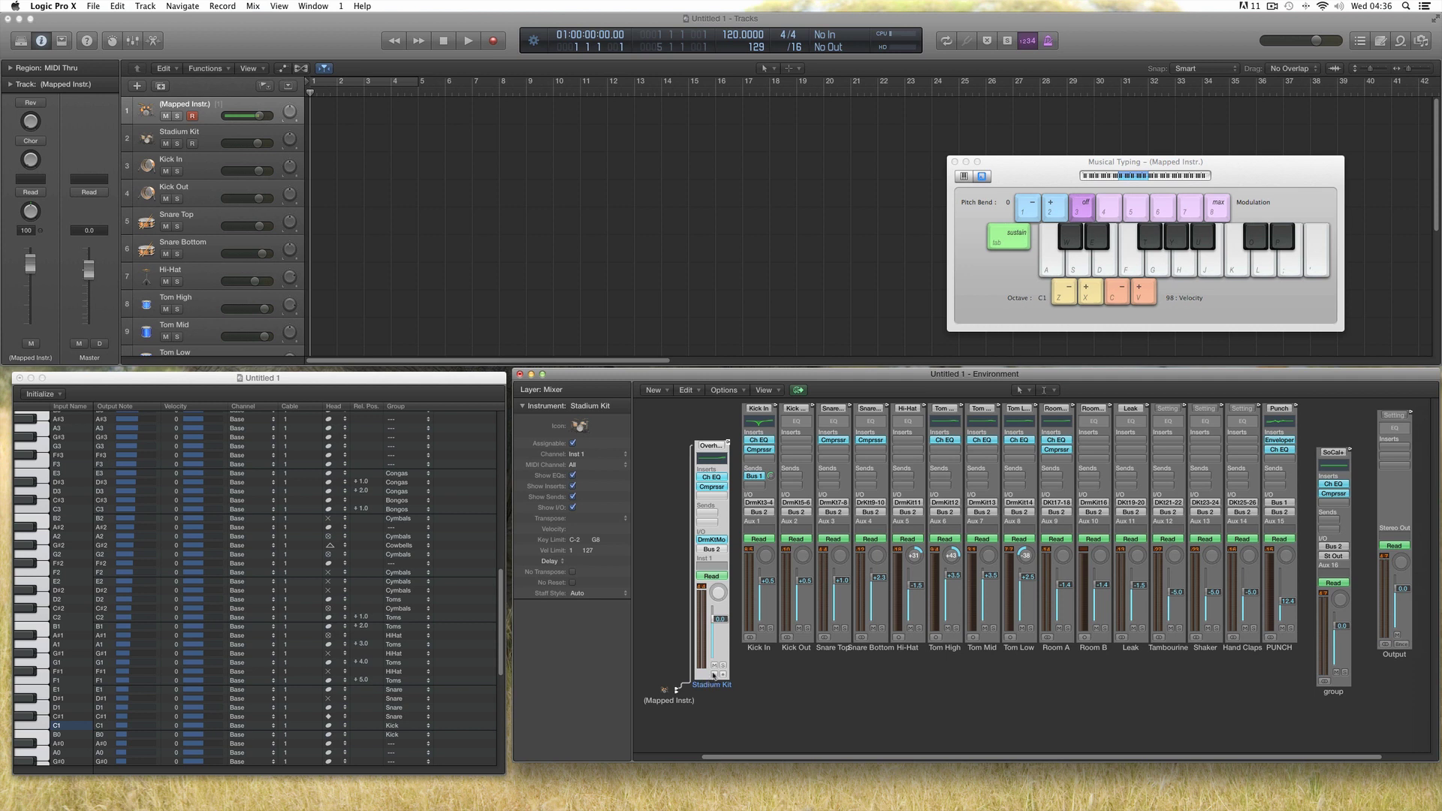
{"action": "left_click", "coordinate": [761, 649]}
{"action": "left_click", "coordinate": [797, 649]}
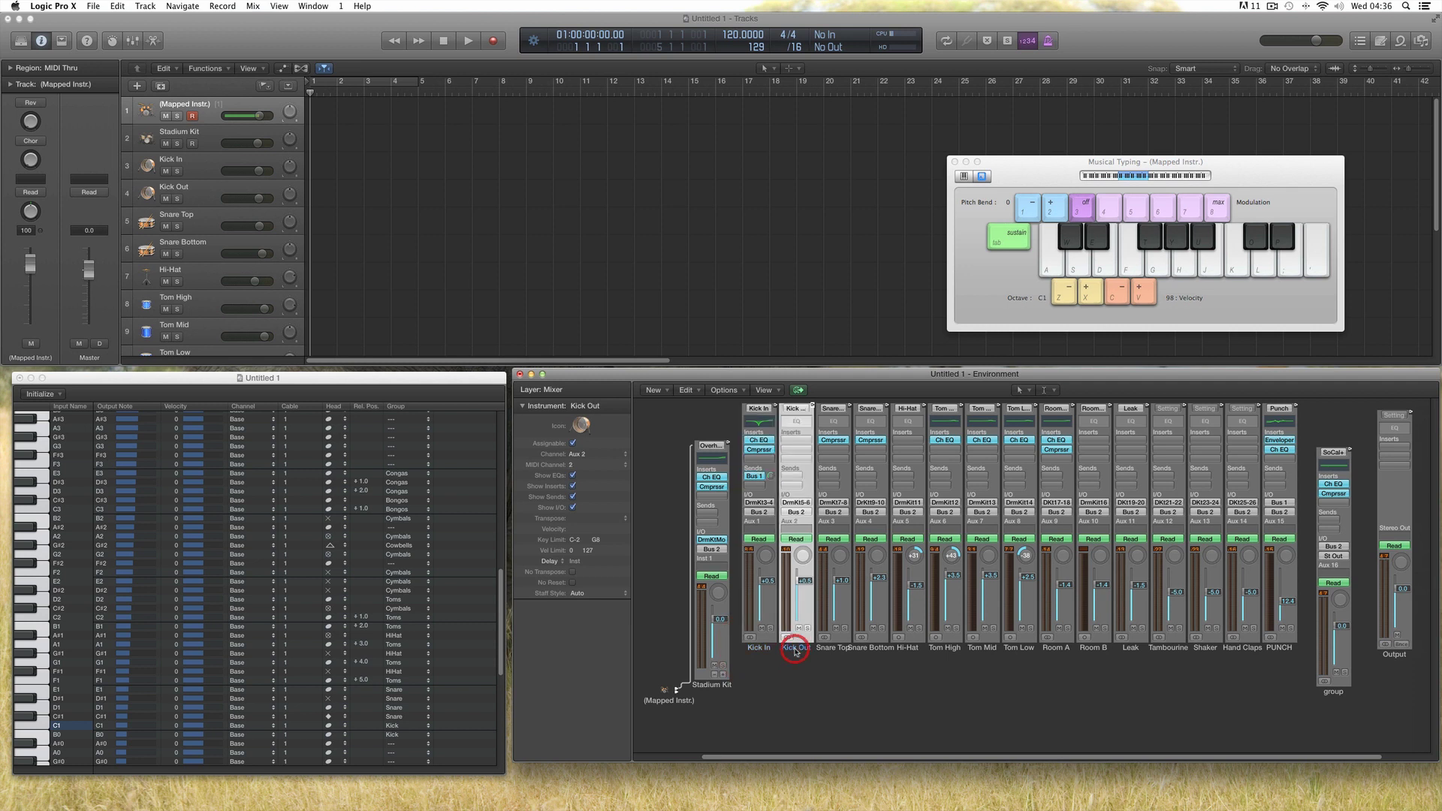
{"action": "left_click", "coordinate": [831, 648]}
{"action": "left_click", "coordinate": [866, 648]}
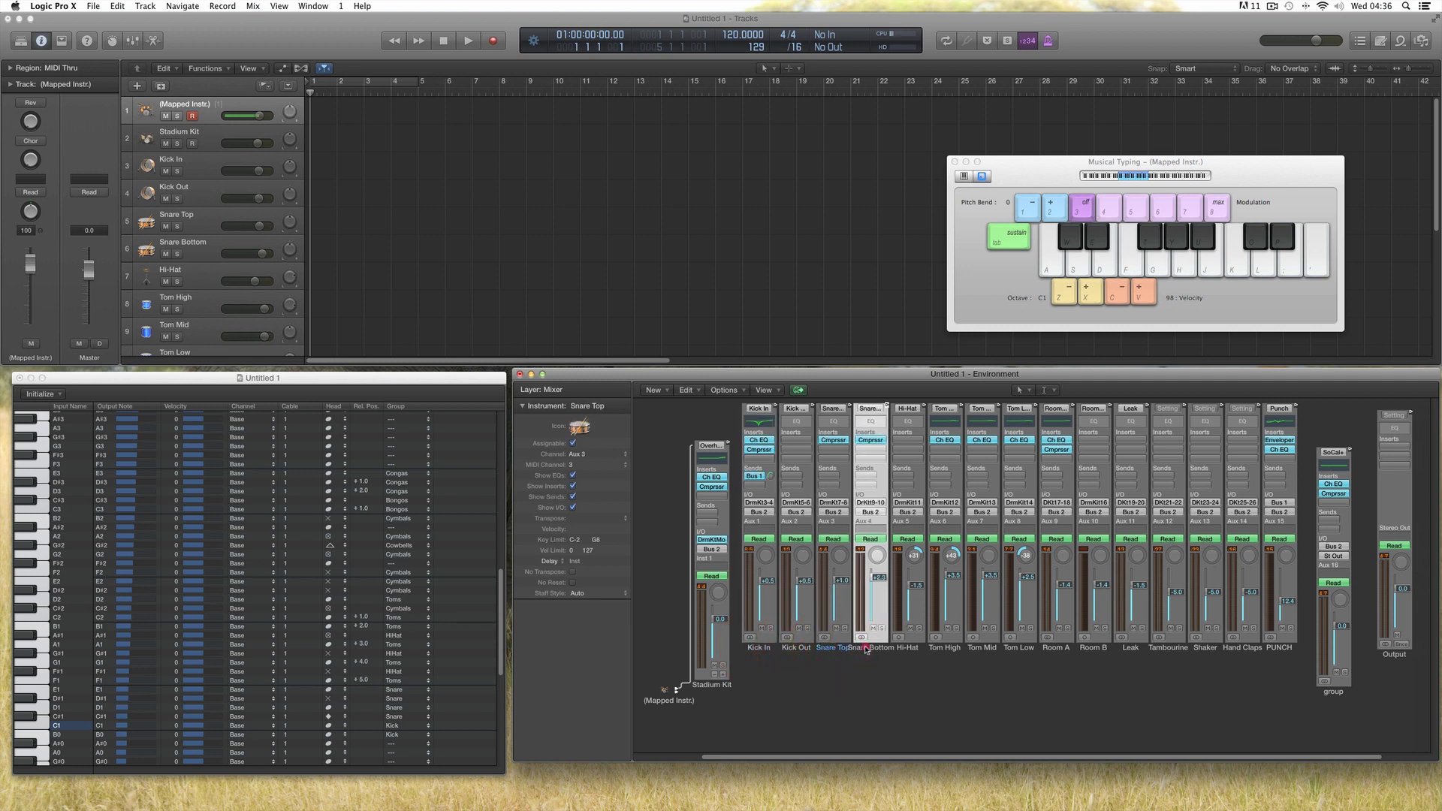
Step: Inspect the Hi-Hat, Tom High, Tom Mid, Tom Low, Room A, Room B and Leak channel objects in the Environment
{"action": "left_click", "coordinate": [907, 648]}
{"action": "left_click", "coordinate": [945, 648]}
{"action": "left_click", "coordinate": [984, 649]}
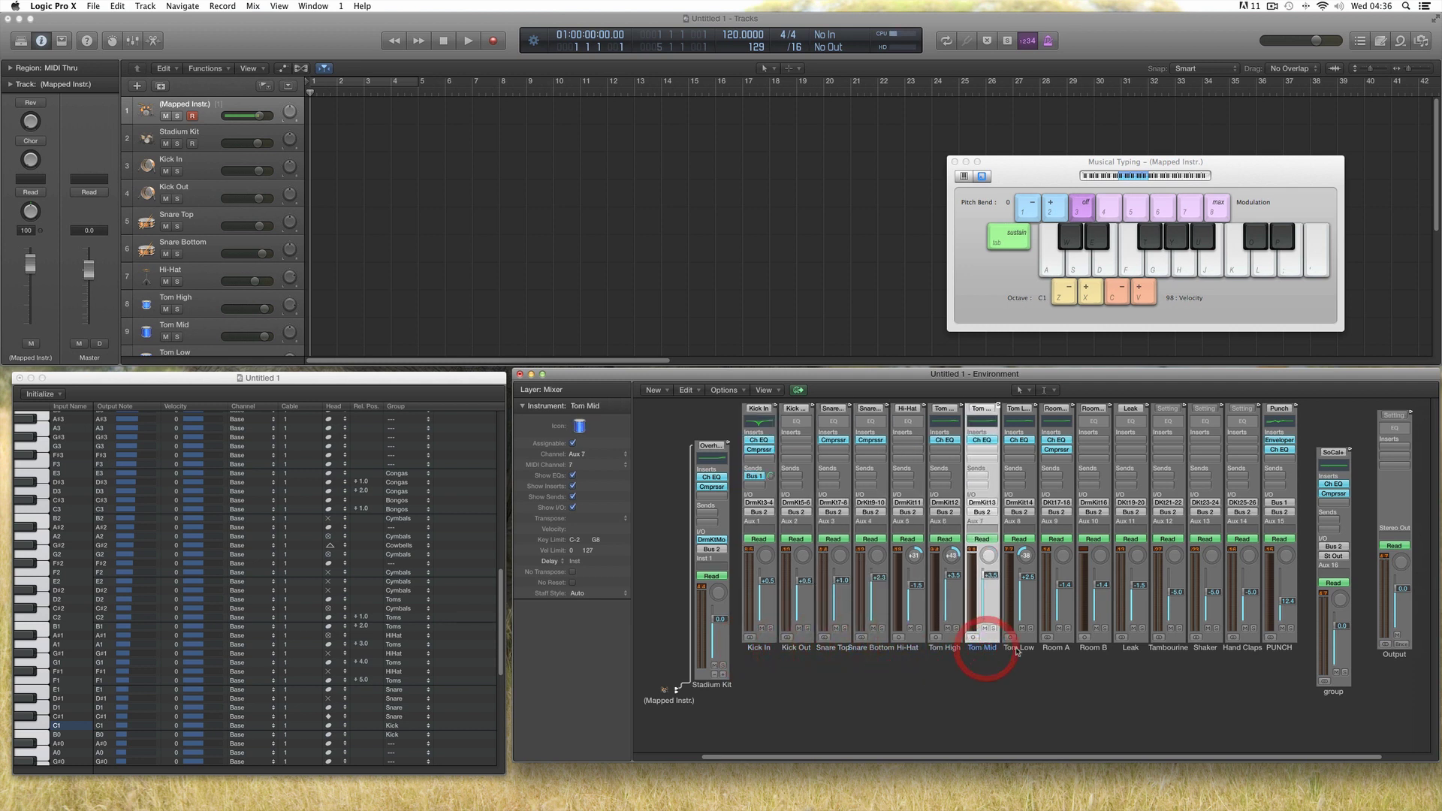
{"action": "left_click", "coordinate": [1020, 650]}
{"action": "left_click", "coordinate": [1065, 651]}
{"action": "left_click", "coordinate": [1091, 648]}
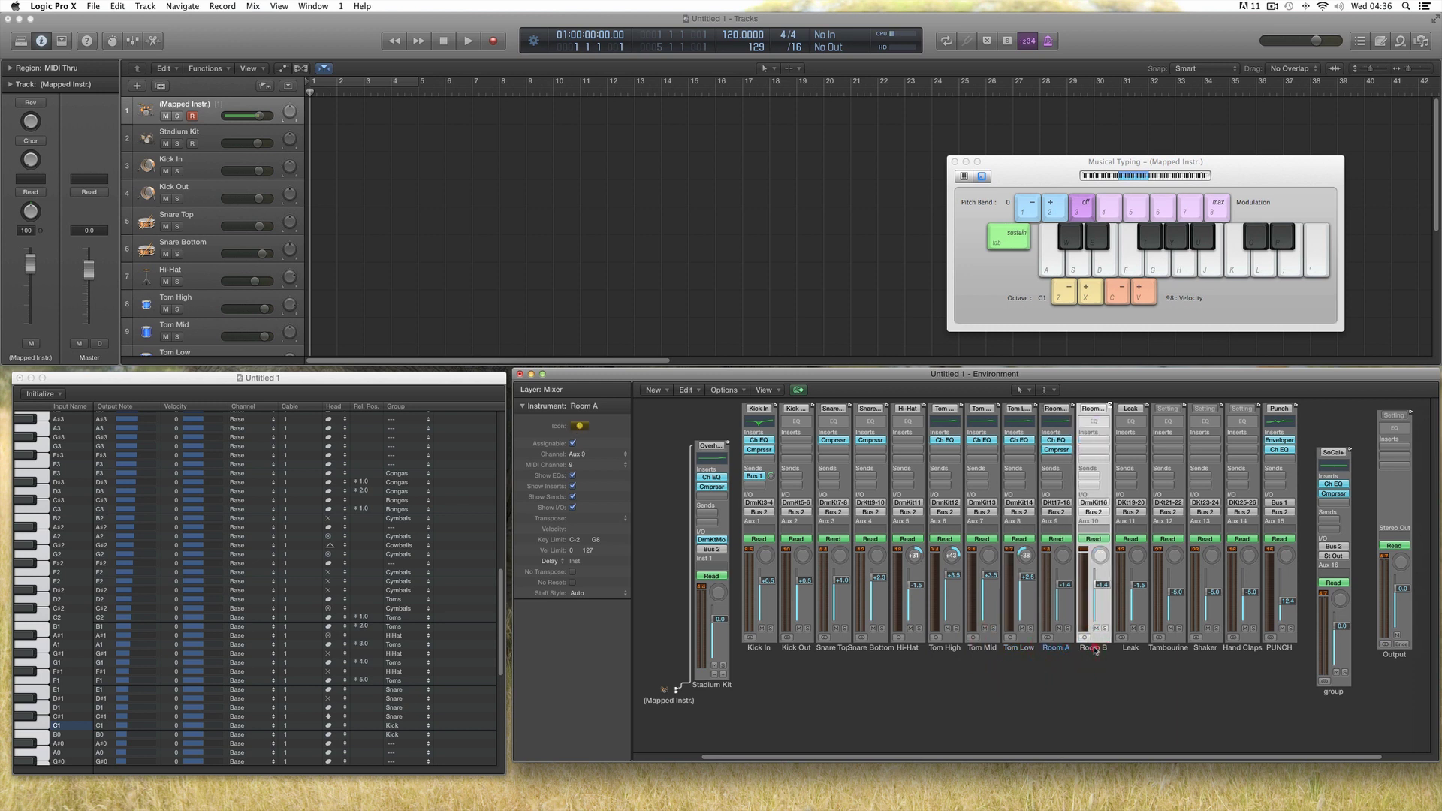
{"action": "left_click", "coordinate": [1059, 651]}
{"action": "left_click", "coordinate": [1092, 649]}
{"action": "left_click", "coordinate": [1132, 649]}
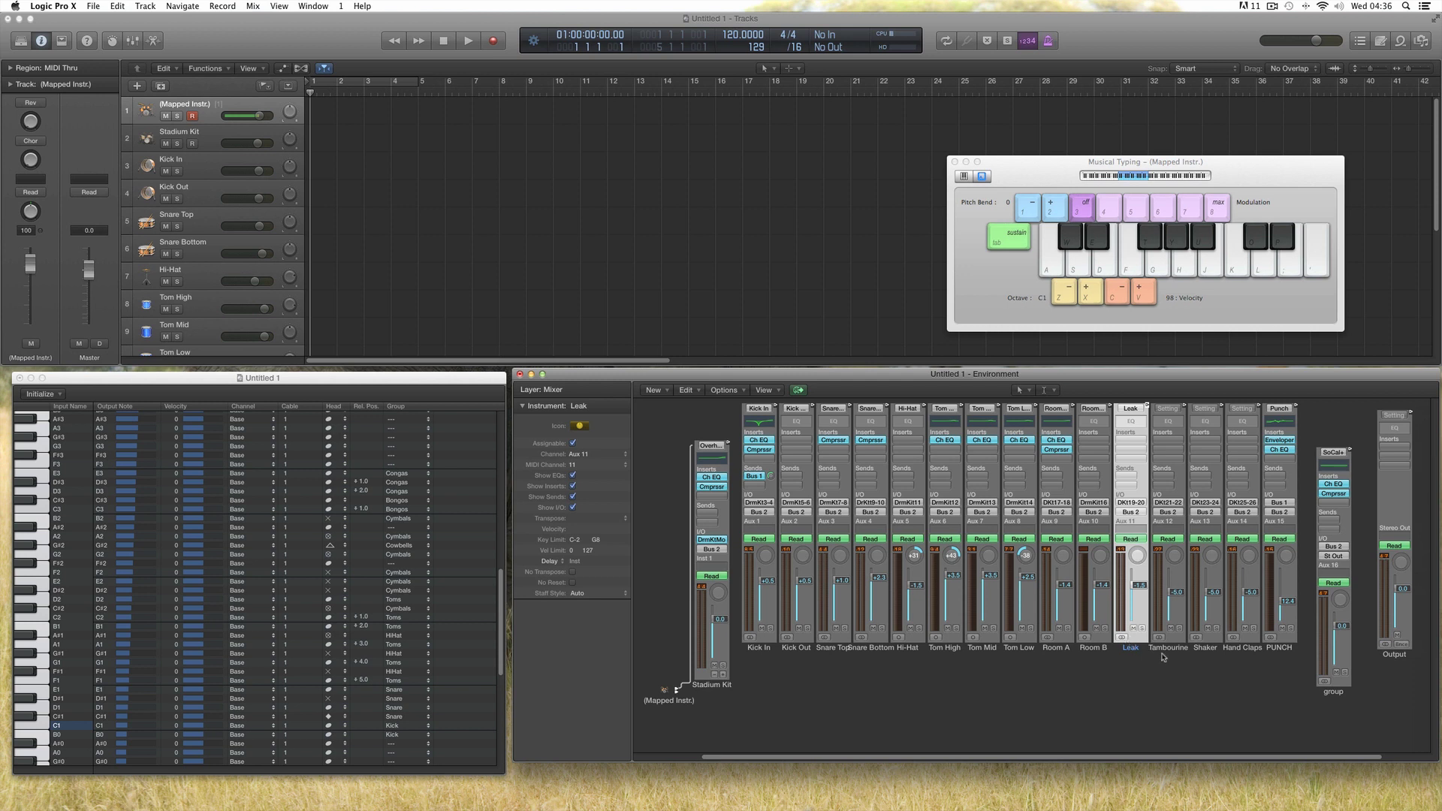
Step: Revisit the Room A, Room B and Leak objects, and inspect Tambourine, Shaker, Hand Claps and PUNCH
{"action": "left_click", "coordinate": [1053, 647]}
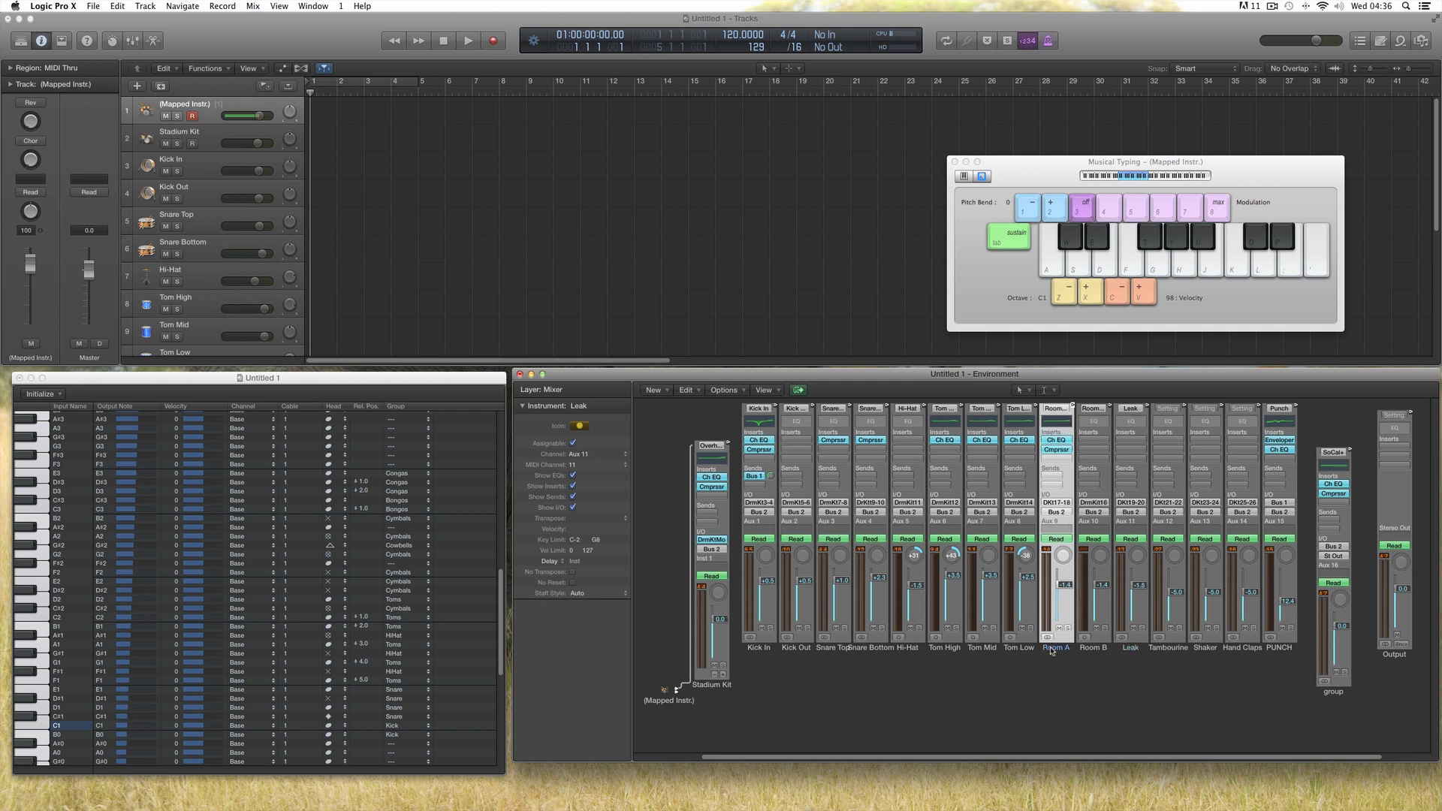
{"action": "left_click", "coordinate": [1093, 647]}
{"action": "left_click", "coordinate": [1127, 650]}
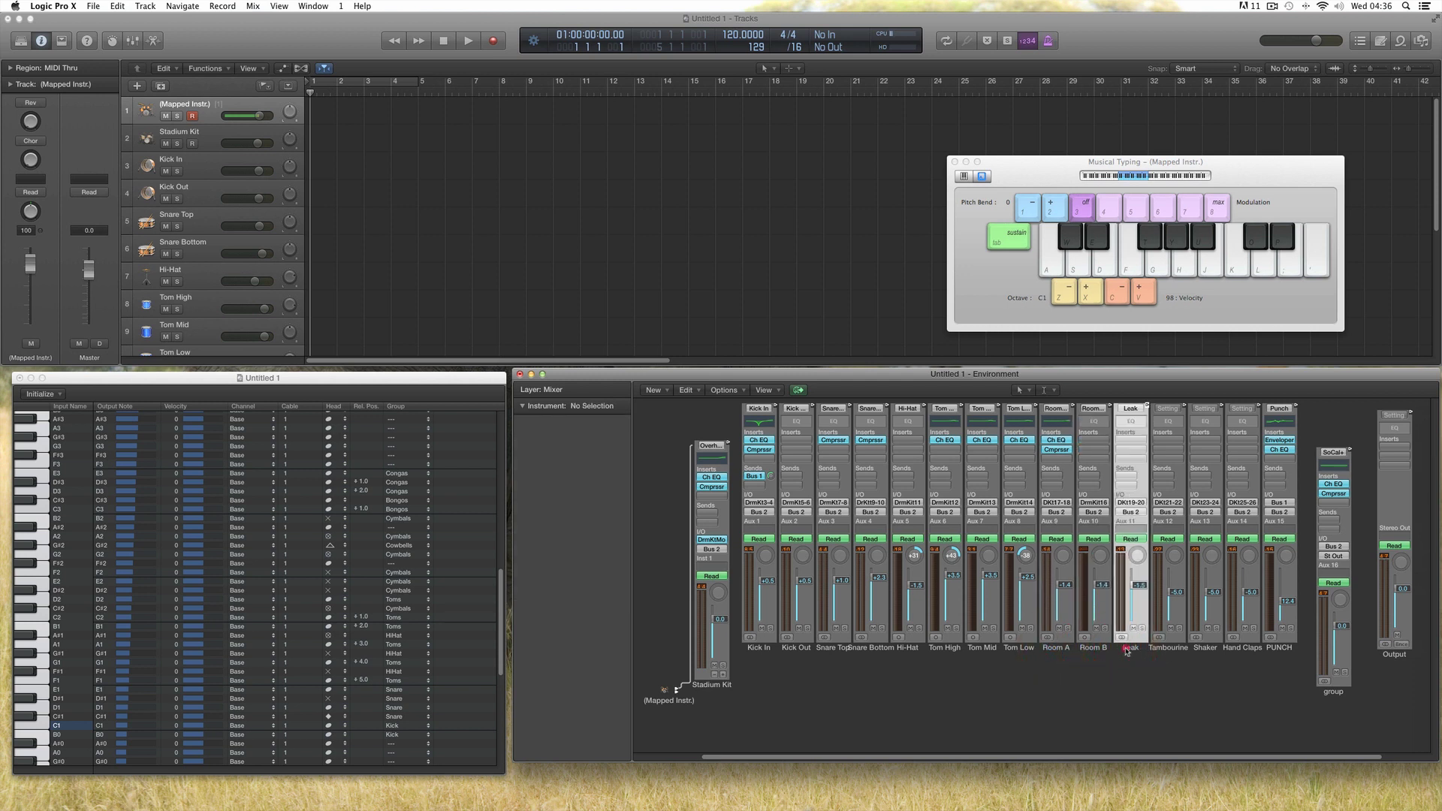
{"action": "left_click", "coordinate": [1168, 648]}
{"action": "left_click", "coordinate": [1205, 648]}
{"action": "left_click", "coordinate": [1239, 651]}
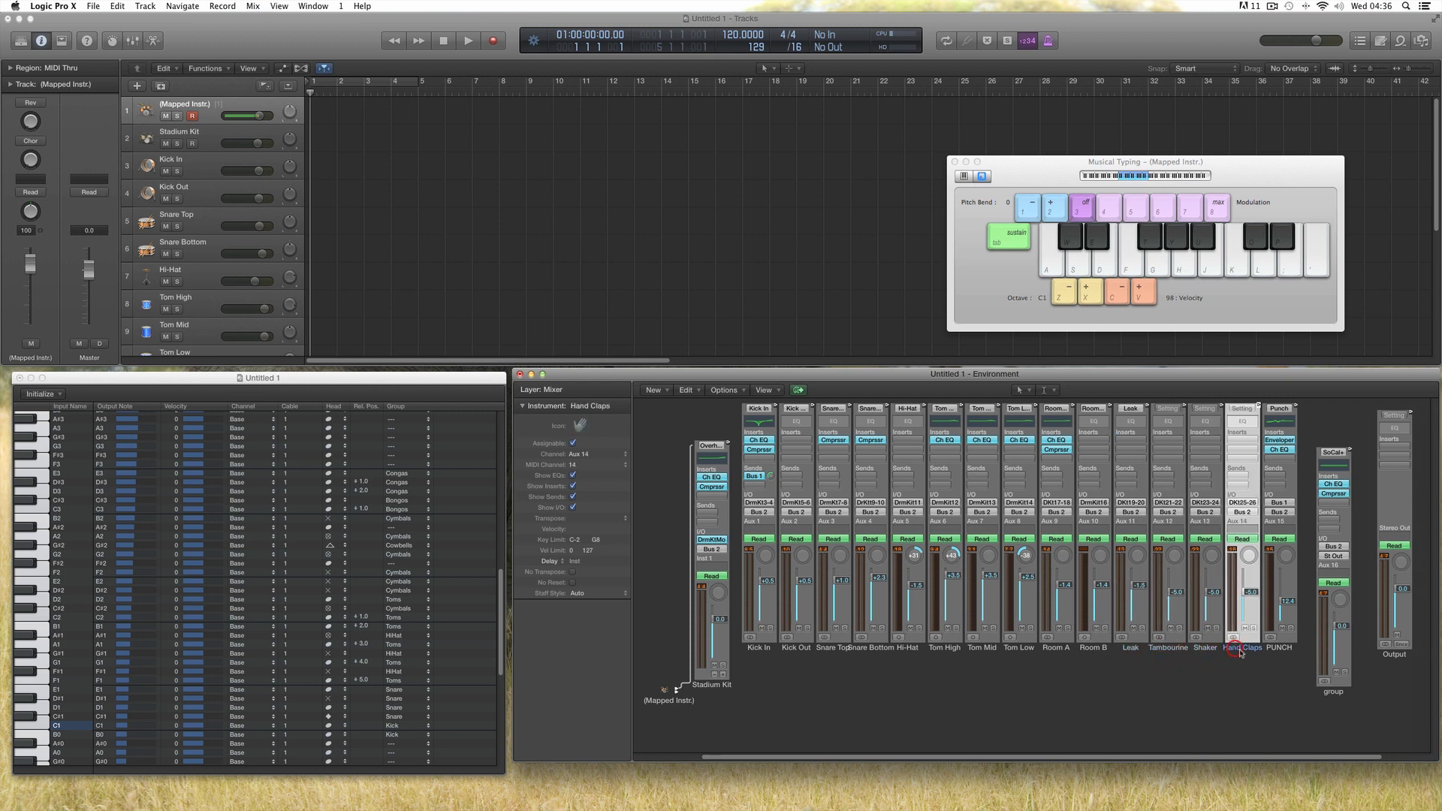
{"action": "left_click", "coordinate": [1279, 648]}
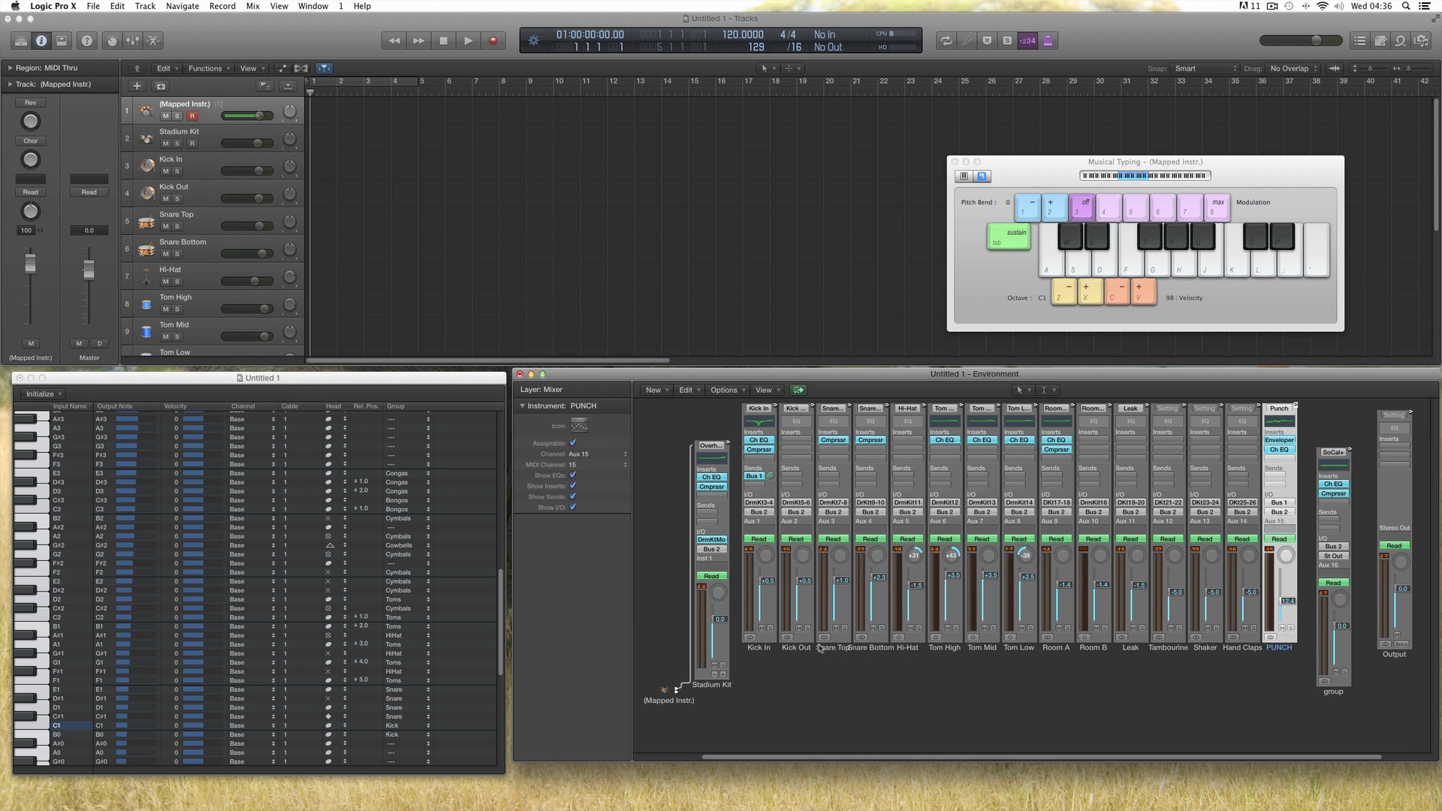
Step: Trace the kit's signal flow from Kick In's Bus 1 send and the Stadium Kit to the group and Output objects
{"action": "left_click", "coordinate": [760, 647]}
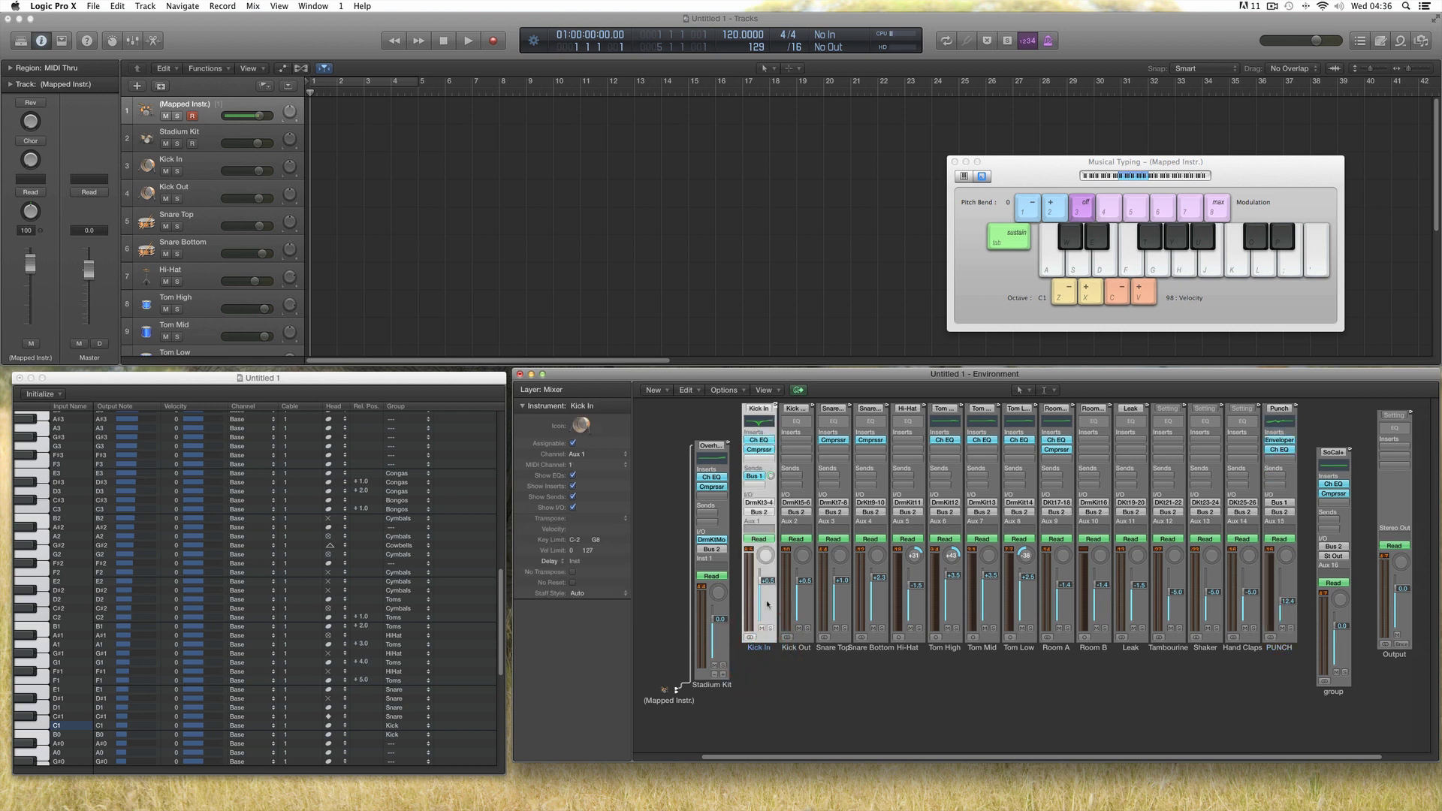
{"action": "mouse_move", "coordinate": [771, 480]}
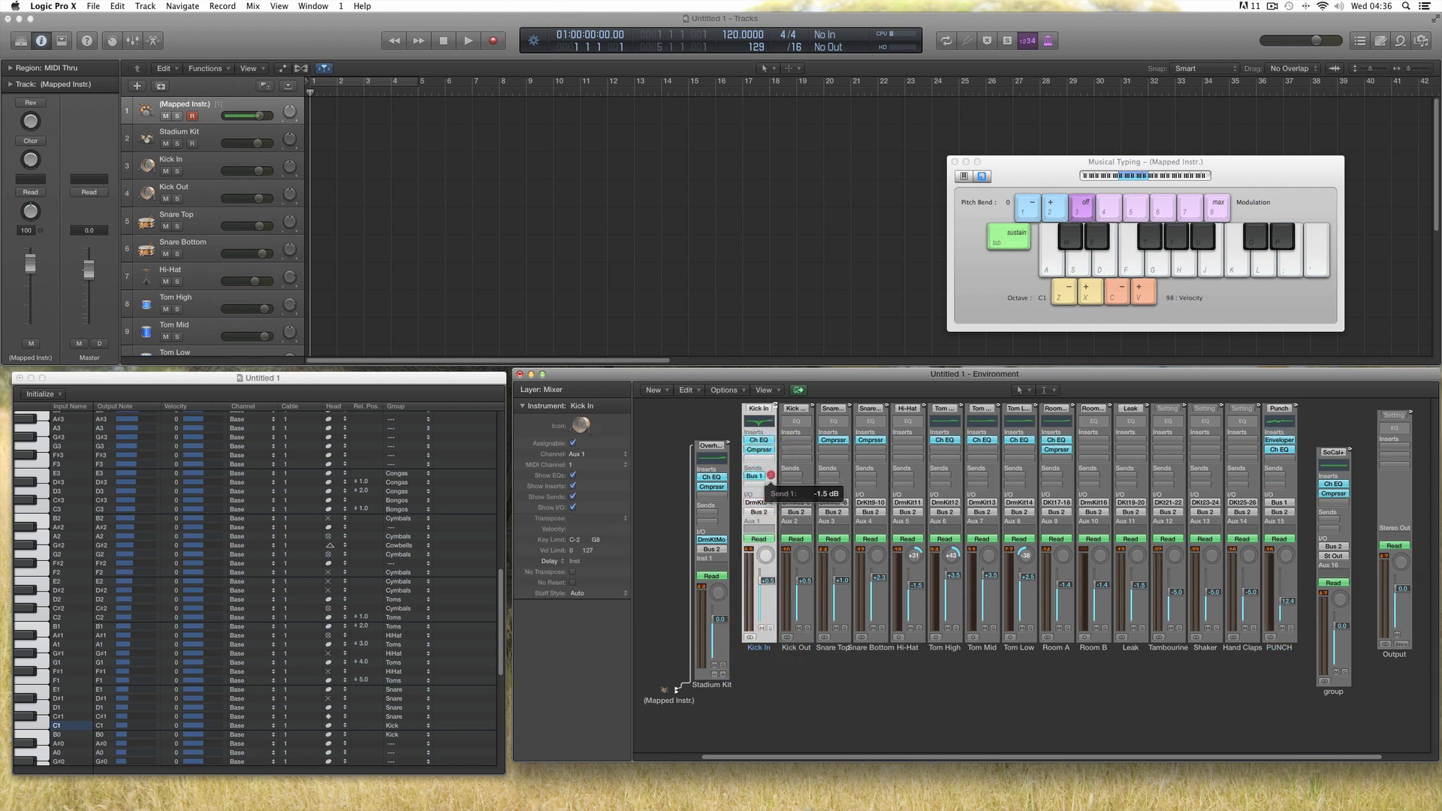
{"action": "left_click_drag", "start_coordinate": [814, 650], "coordinate": [811, 657]}
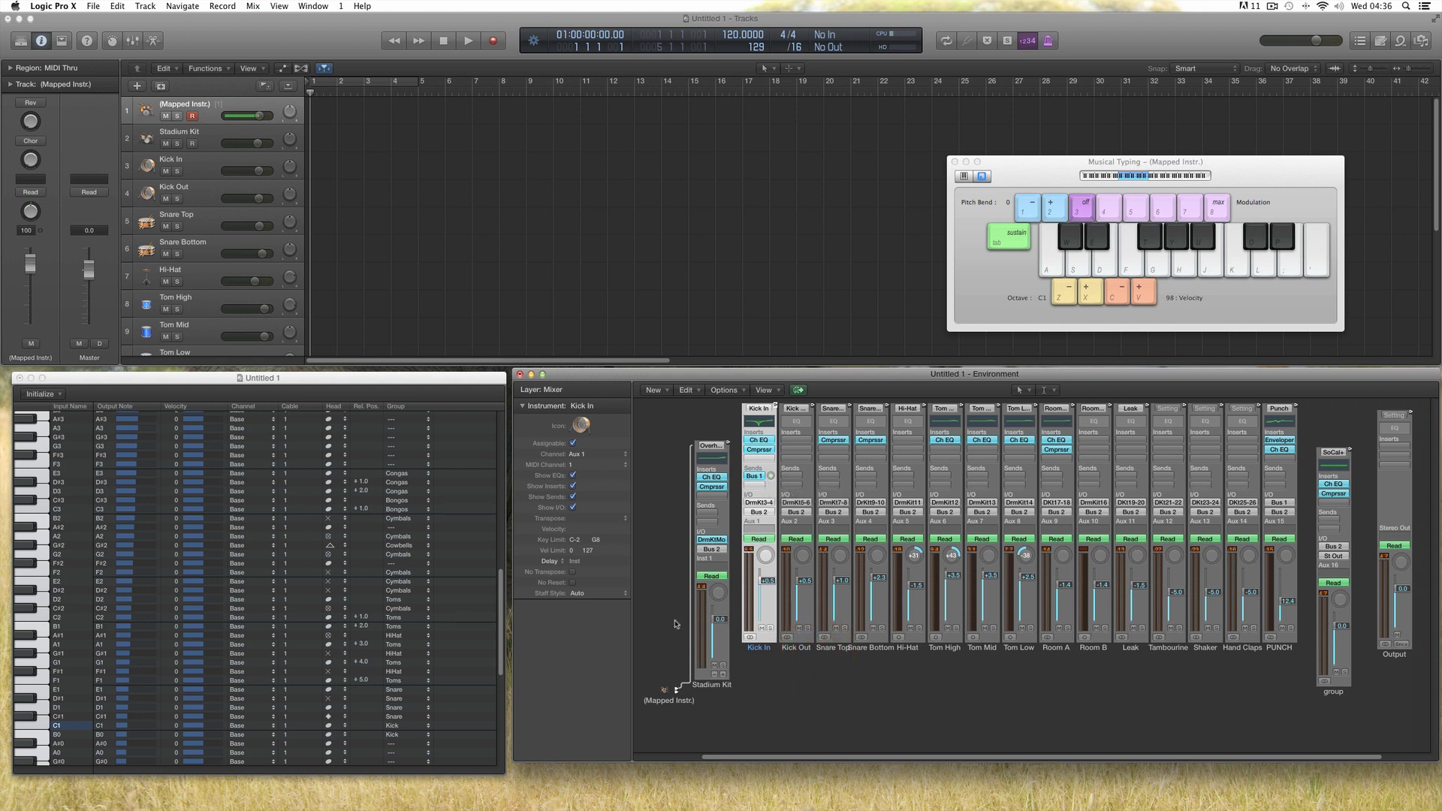
{"action": "left_click", "coordinate": [723, 685]}
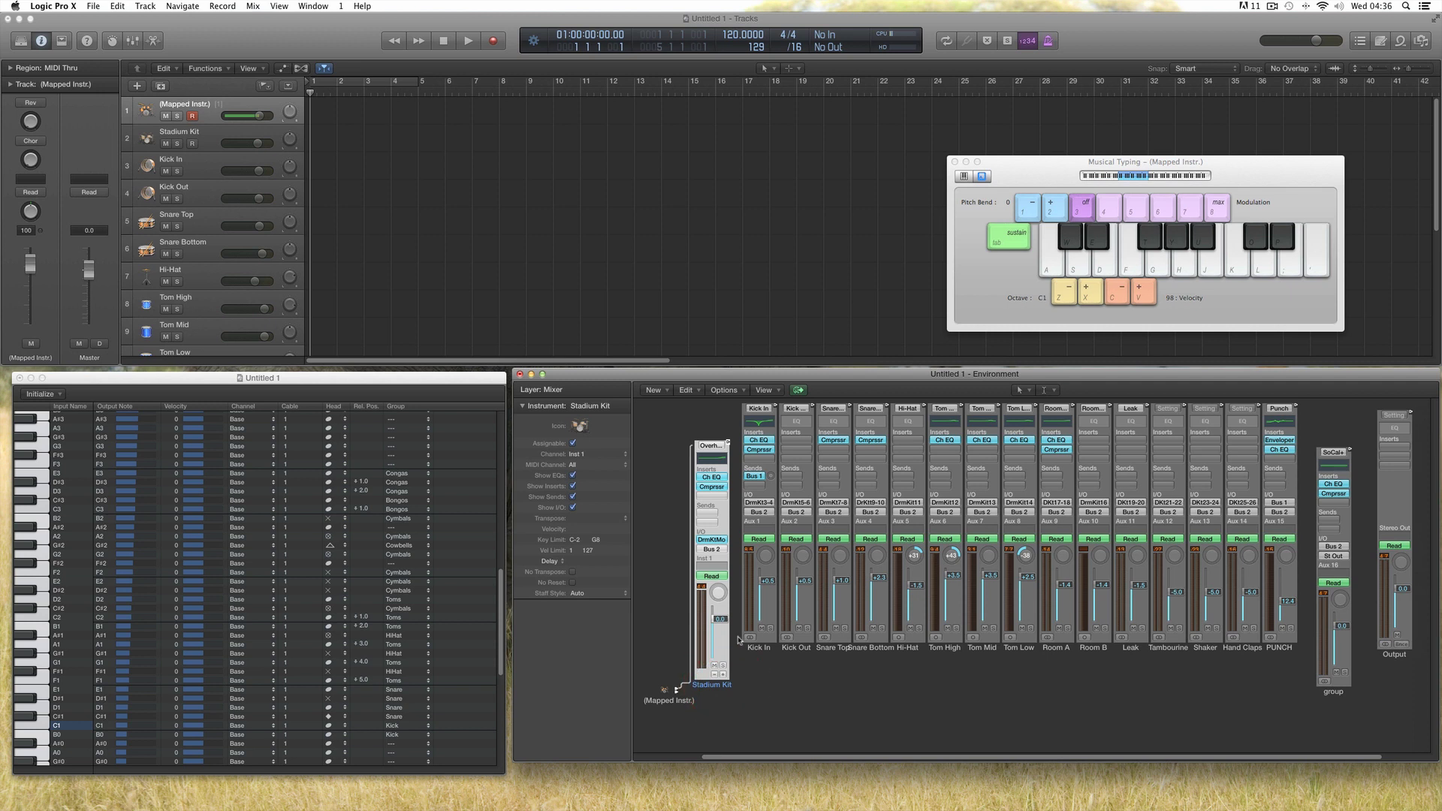
{"action": "left_click_drag", "start_coordinate": [739, 646], "coordinate": [1269, 666]}
{"action": "left_click", "coordinate": [1334, 685]}
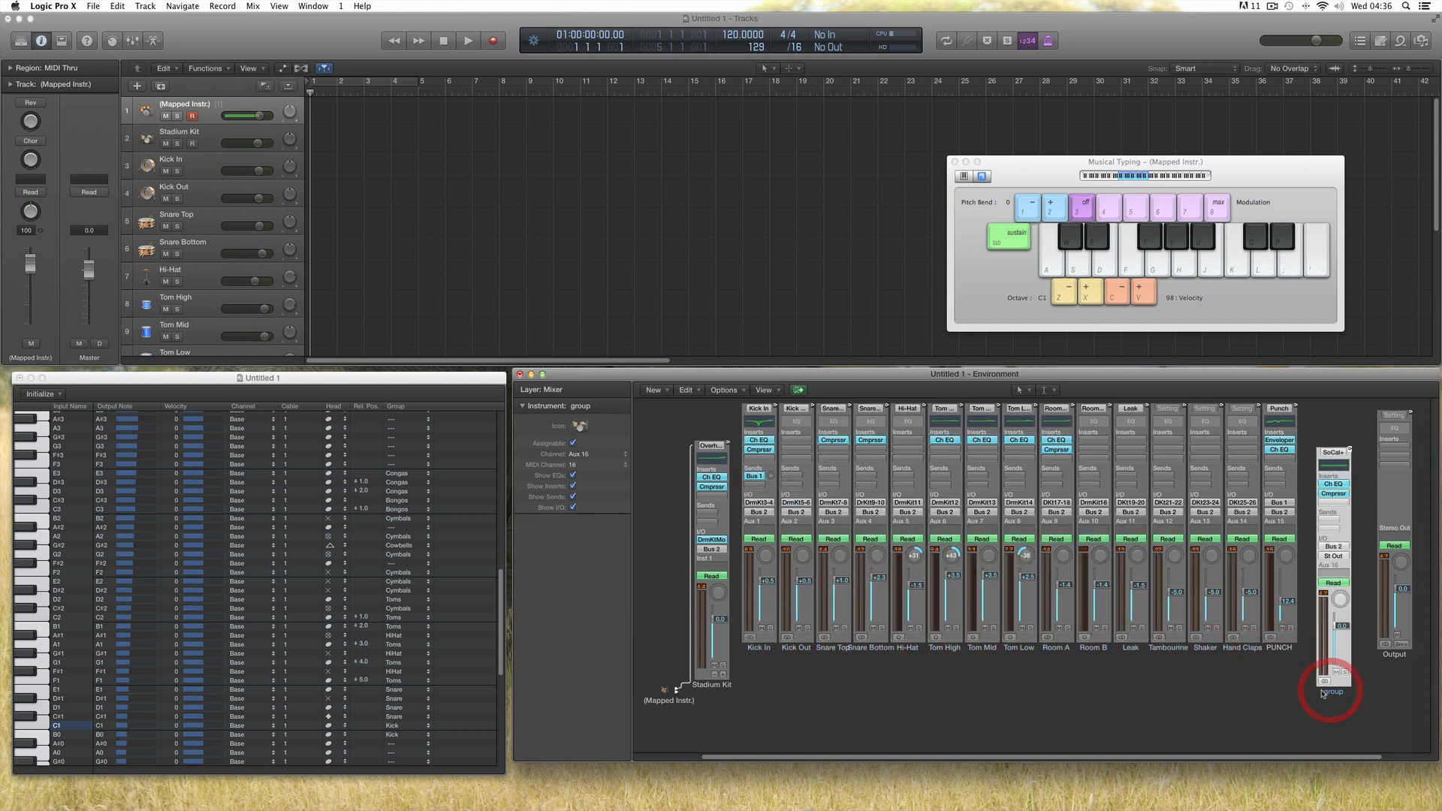
{"action": "left_click", "coordinate": [1398, 659]}
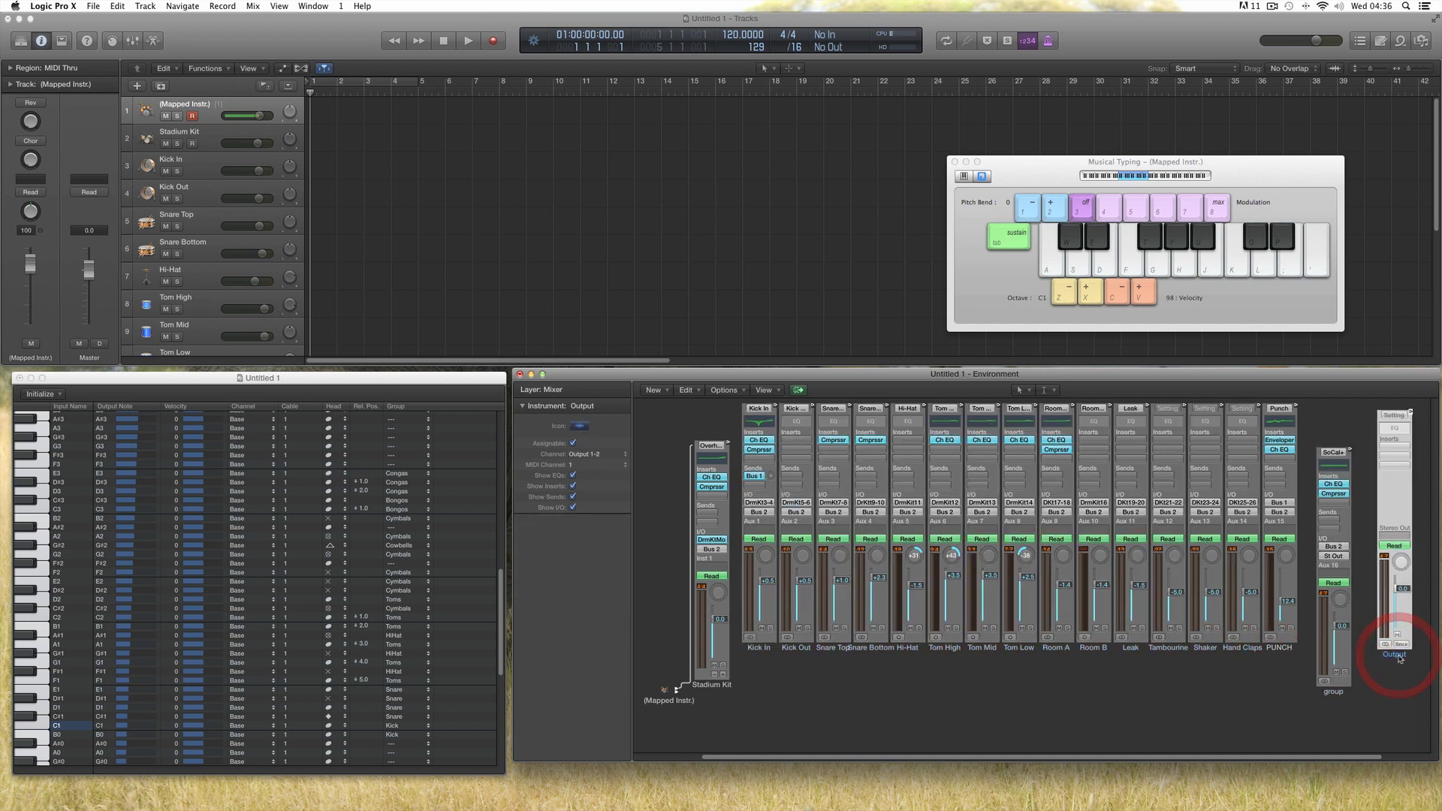
Step: Open the Stadium Kit's Drum Kit Designer, view its toms, snare and kit presets, and close it without changing the kit
{"action": "left_click", "coordinate": [719, 541]}
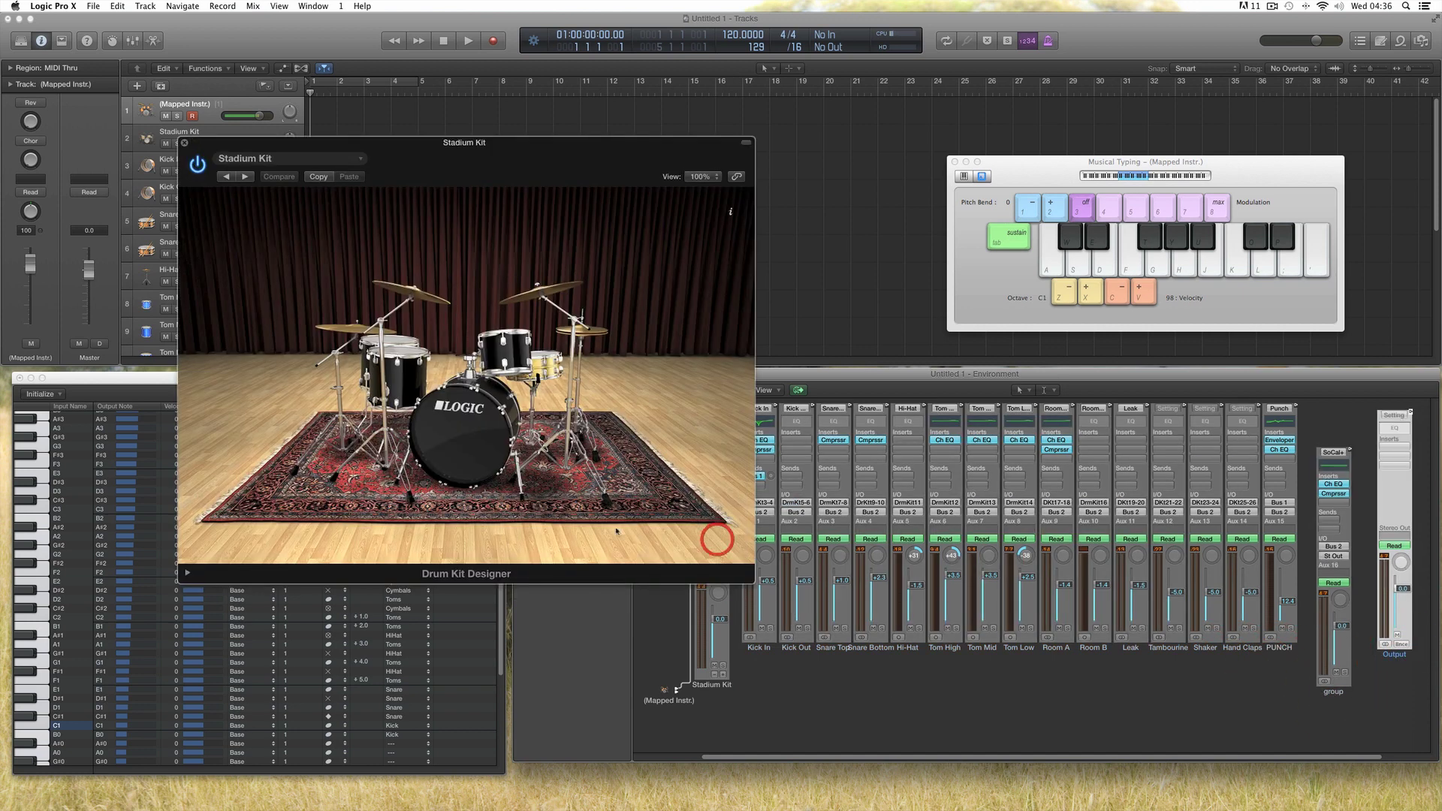
{"action": "left_click", "coordinate": [403, 384]}
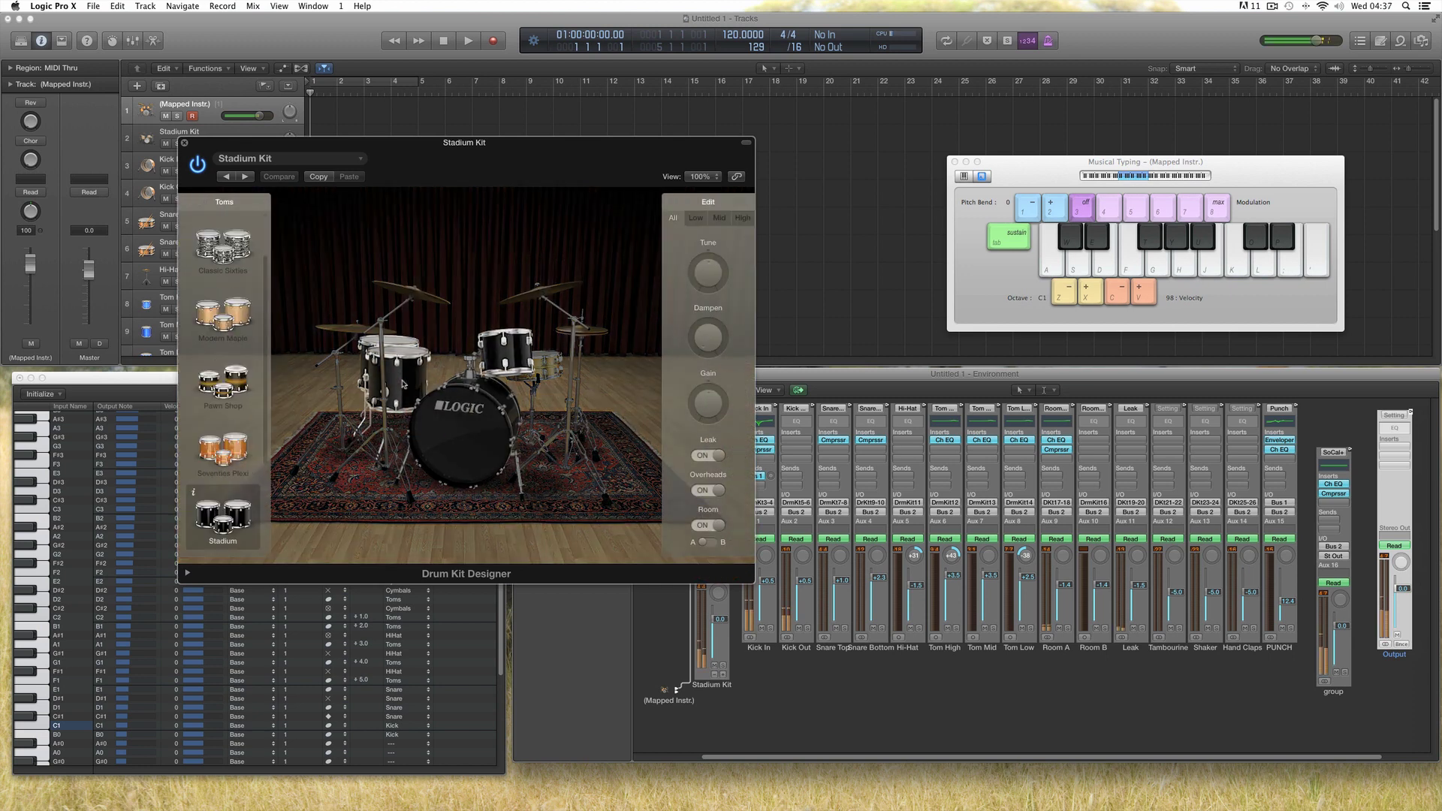
{"action": "left_click", "coordinate": [545, 363]}
{"action": "left_click", "coordinate": [248, 159]}
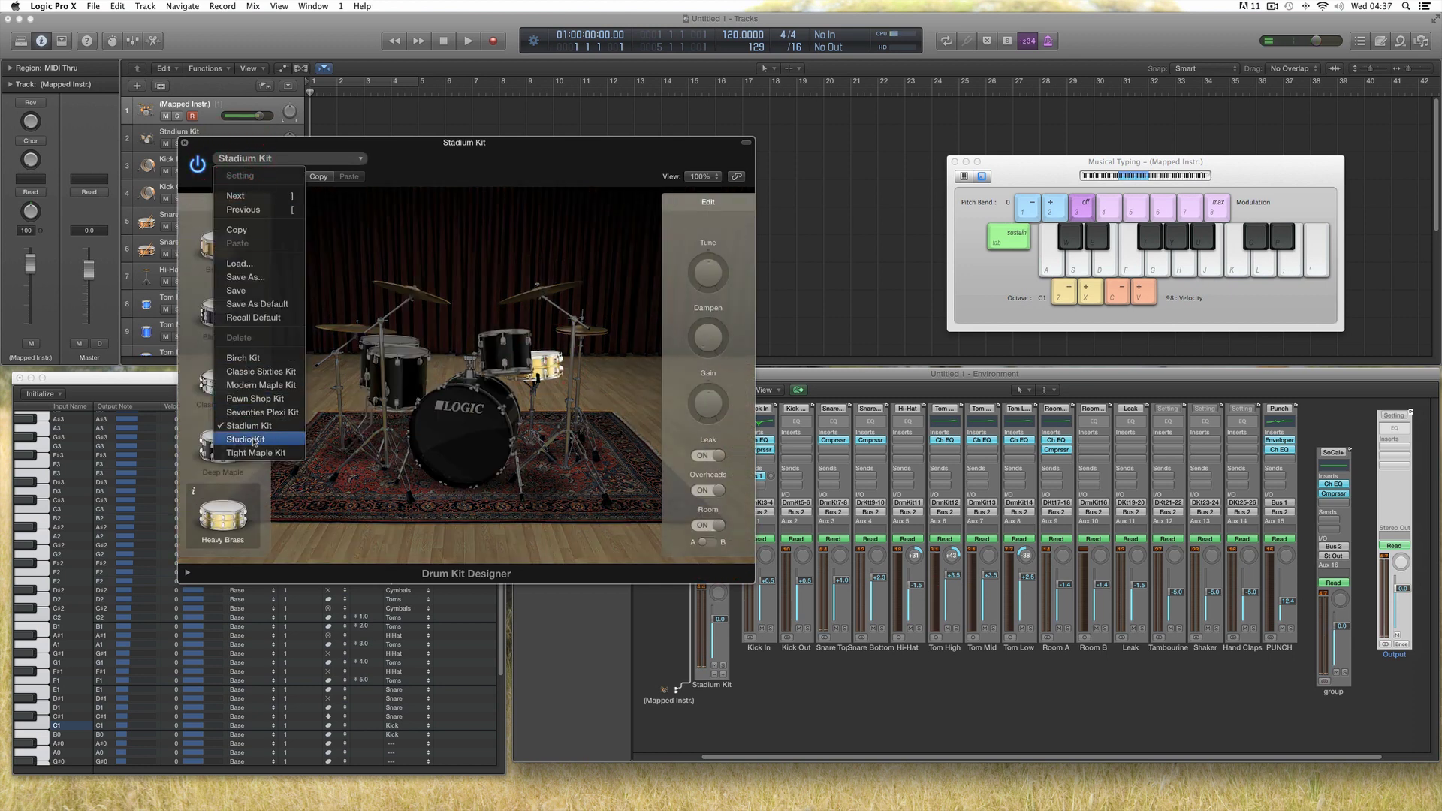
{"action": "left_click", "coordinate": [184, 144]}
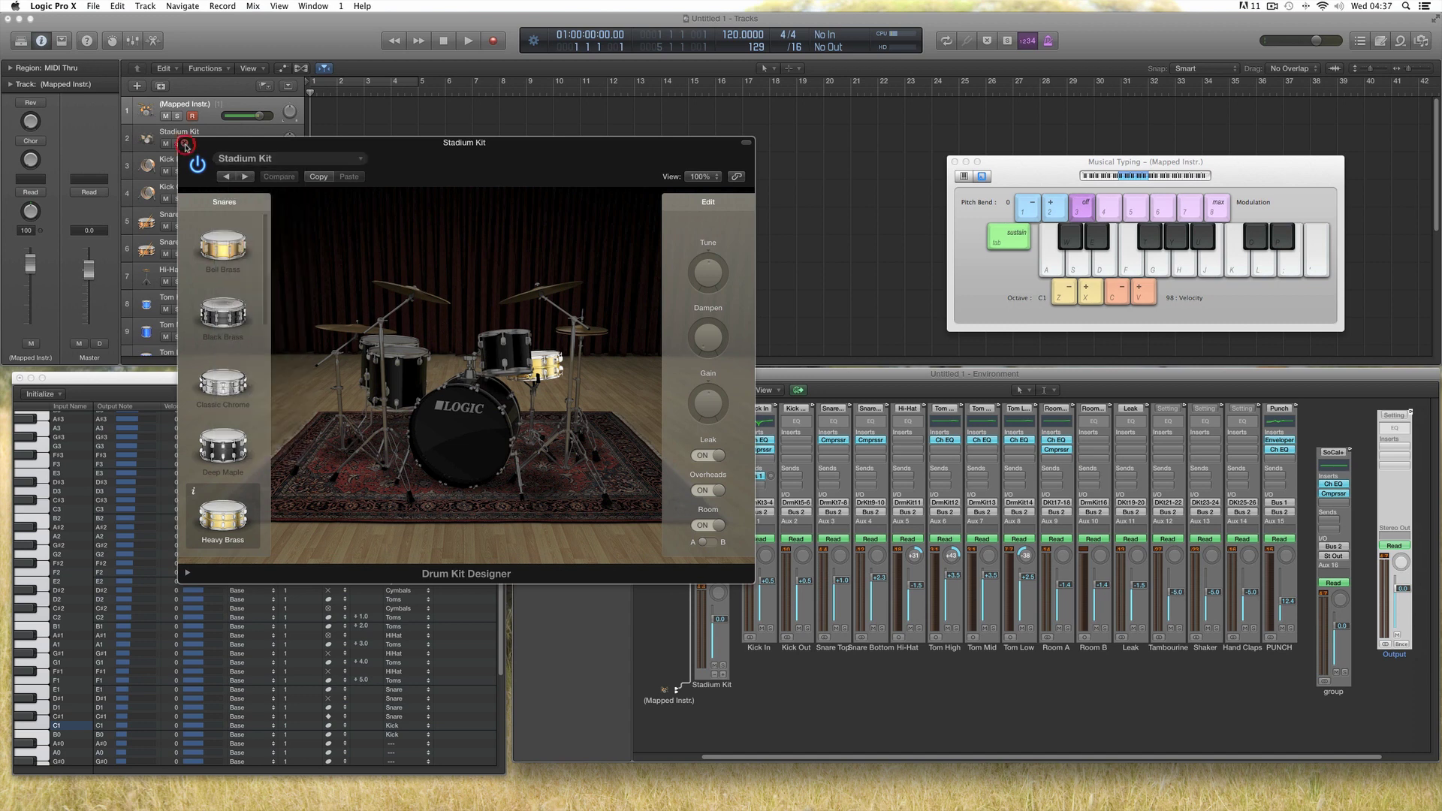
{"action": "left_click", "coordinate": [184, 144]}
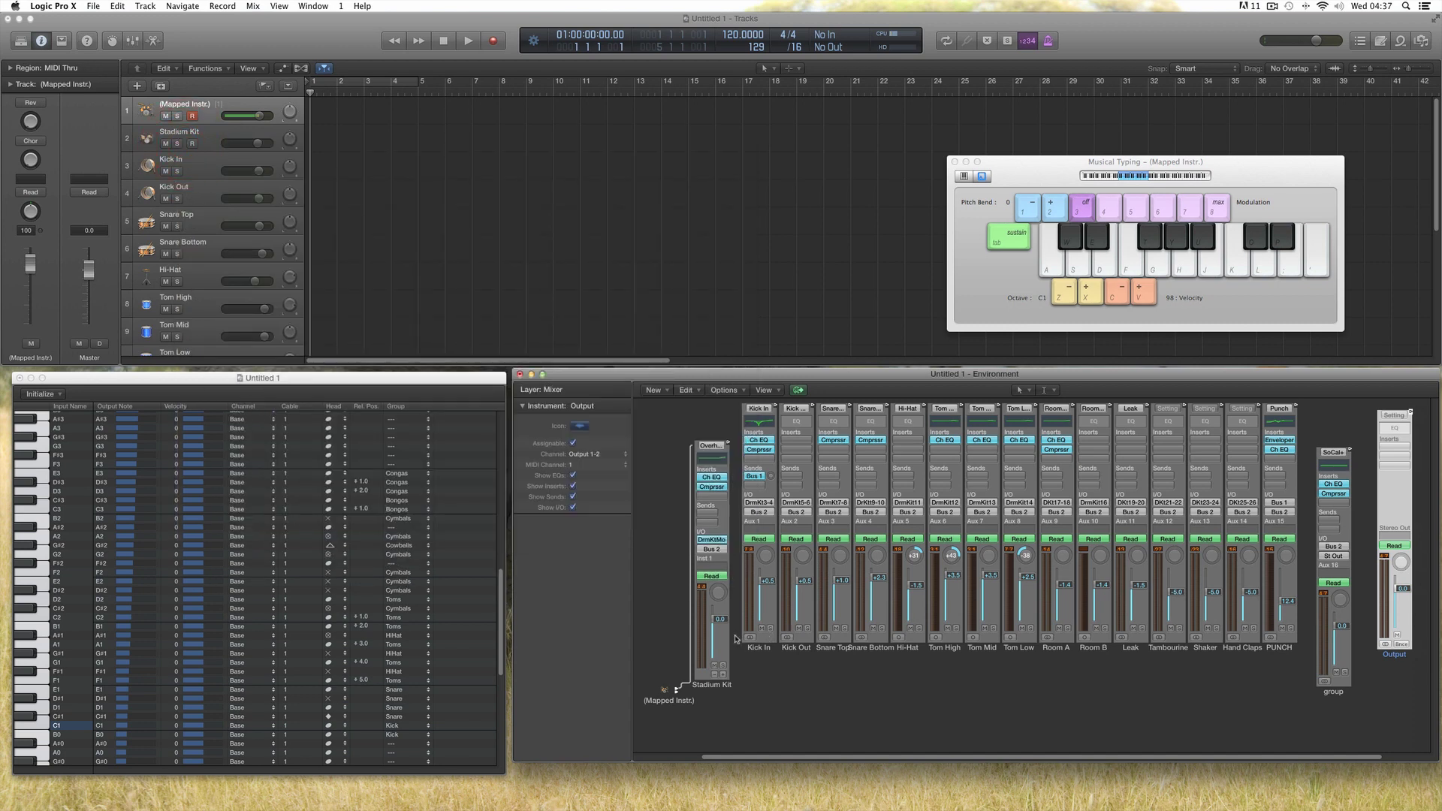
Step: Select the channel objects from Stadium Kit to Hand Claps together in the Environment, and clear the selection
{"action": "left_click_drag", "start_coordinate": [1261, 676], "coordinate": [702, 611]}
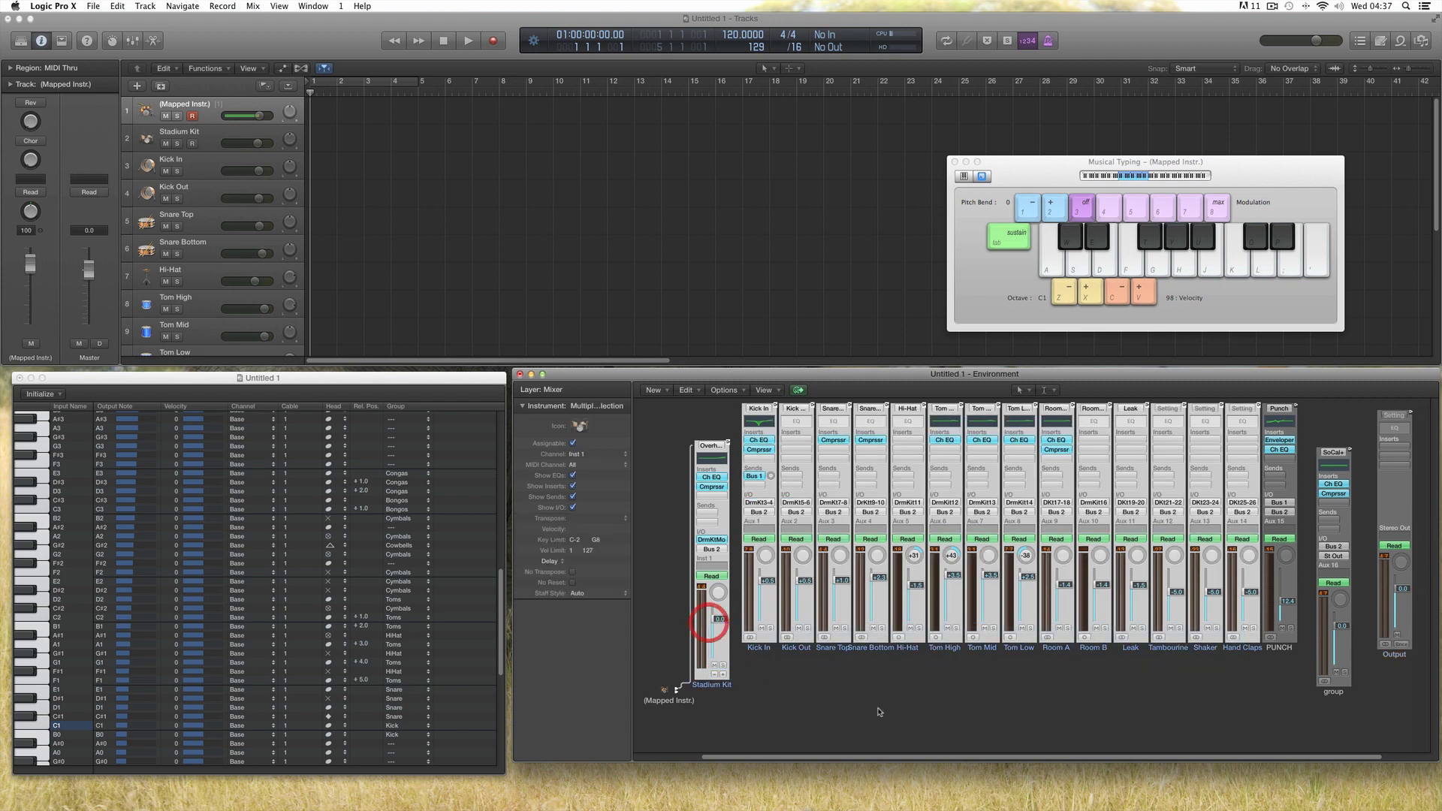
{"action": "left_click", "coordinate": [876, 708]}
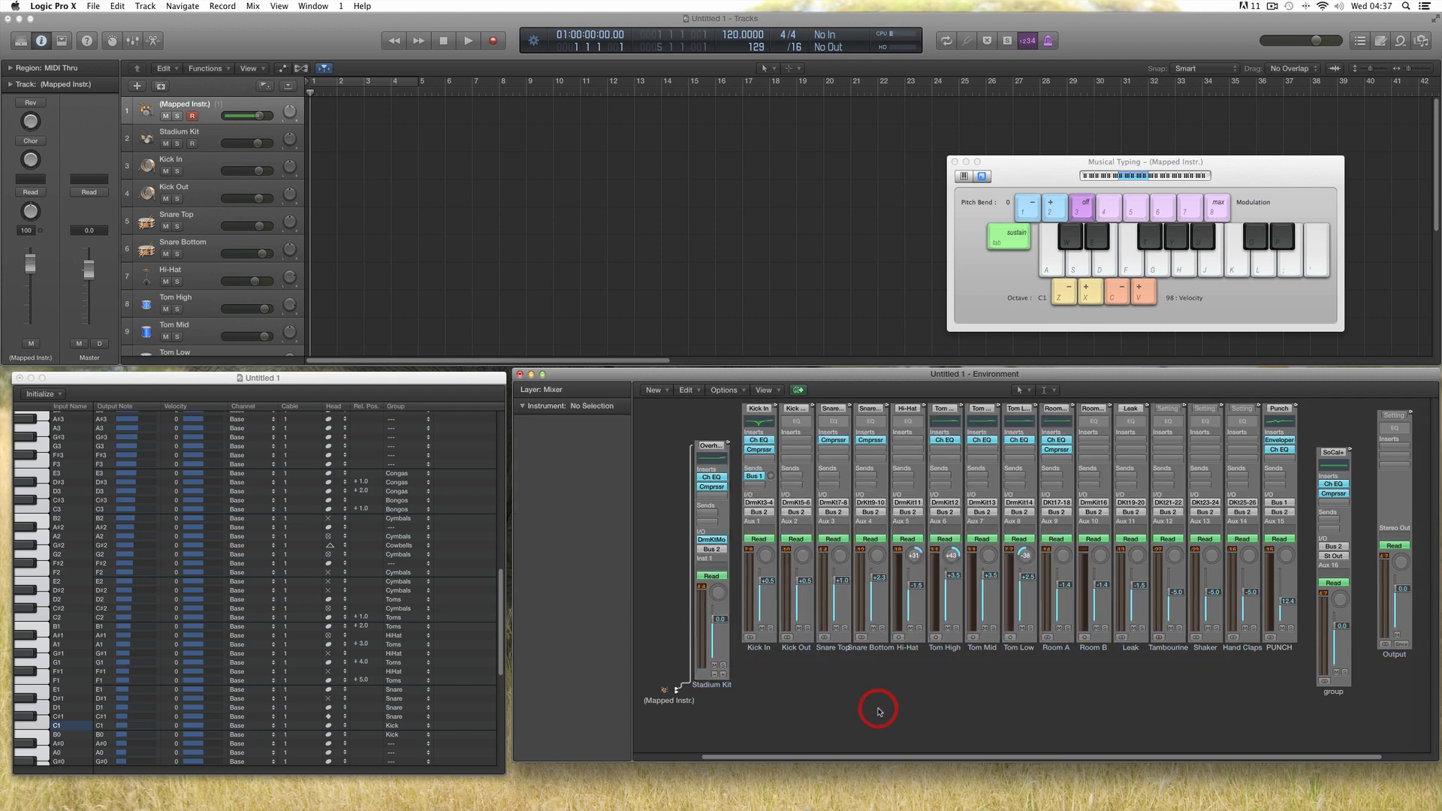
Step: Close the Musical Typing window, and show and hide the Mixer in the main window
{"action": "left_click", "coordinate": [955, 162]}
{"action": "left_click", "coordinate": [135, 41]}
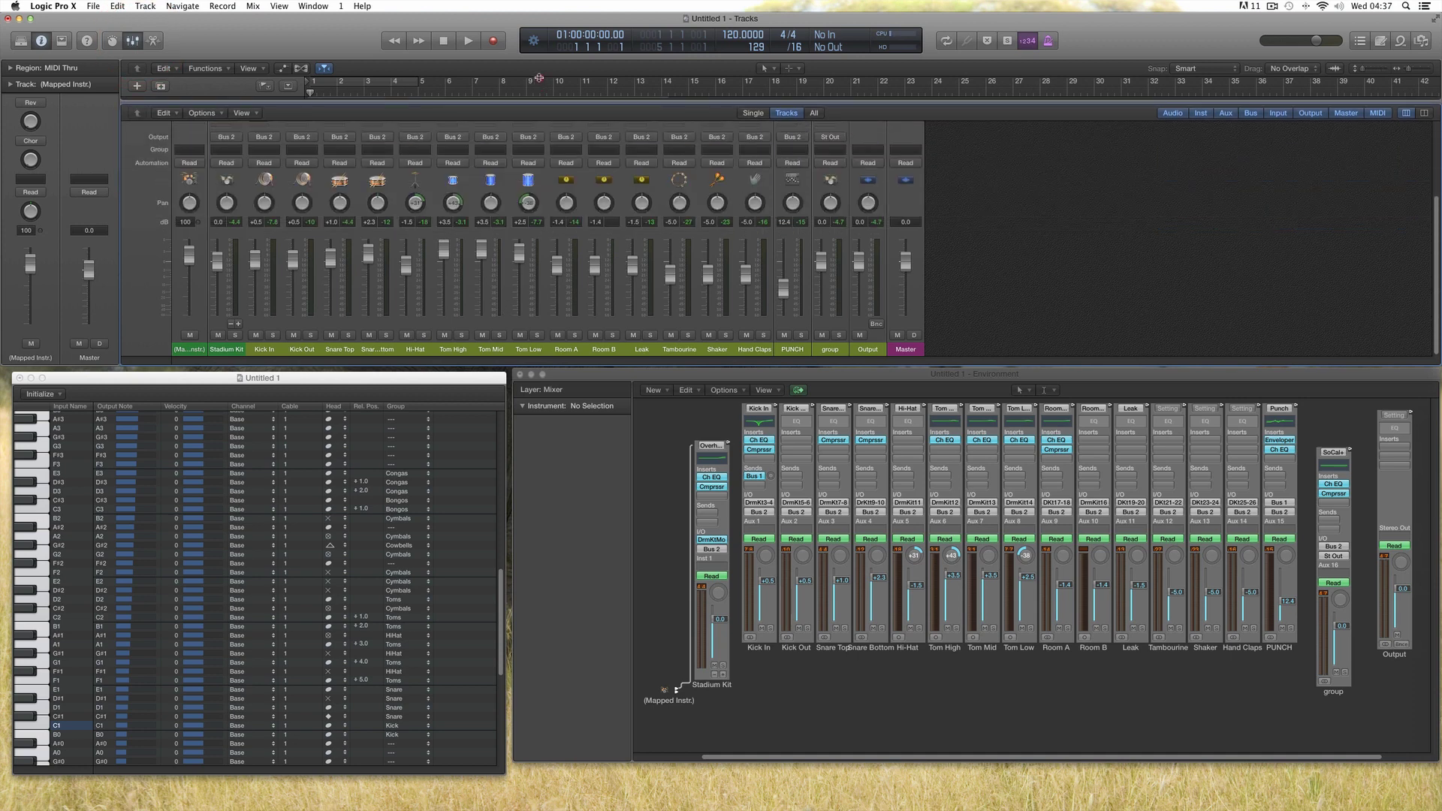
{"action": "key", "text": "x"}
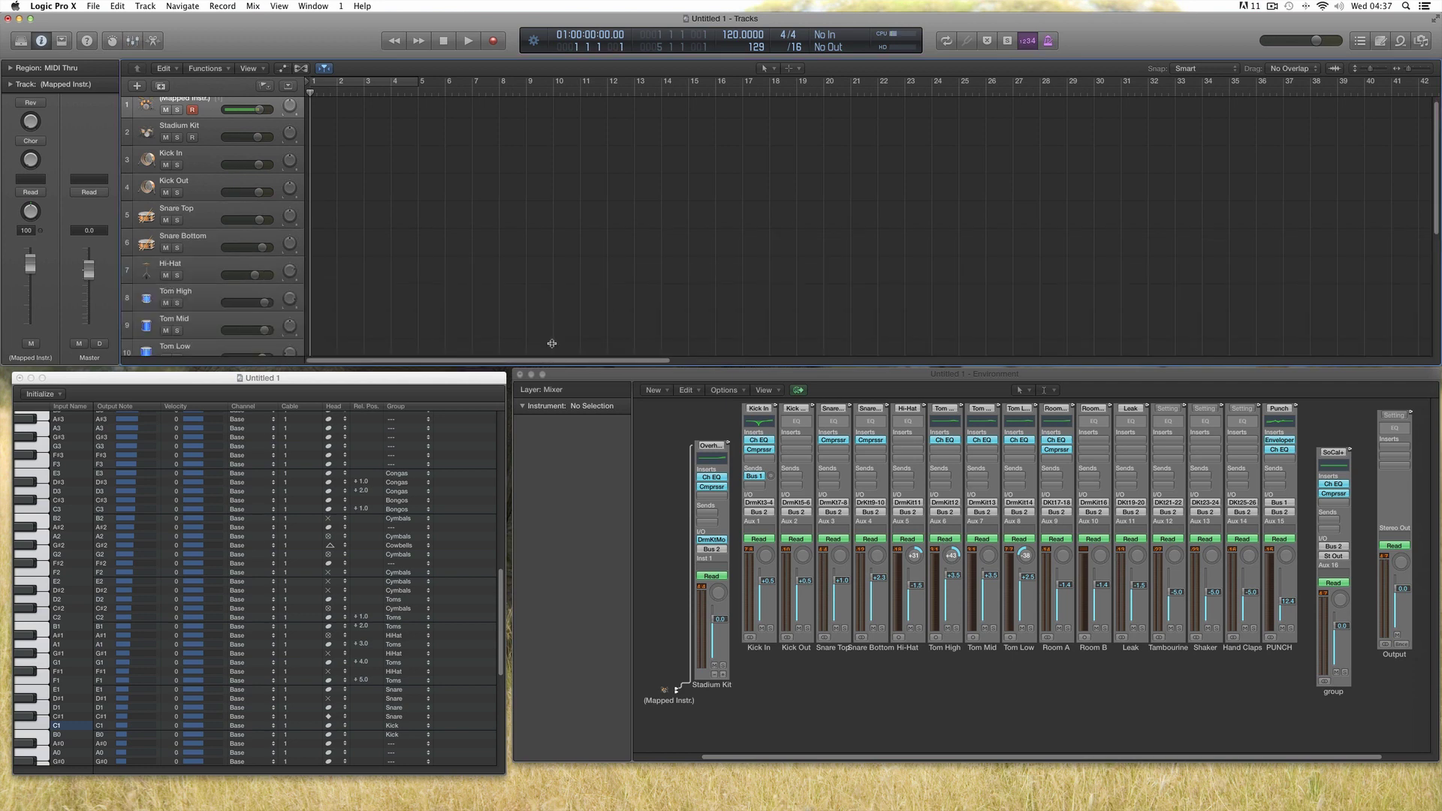
{"action": "left_click", "coordinate": [537, 70]}
Step: Create Screenset 2, switch back to Screenset 1 (Environment, Tracks), and return to Screenset 2
{"action": "left_click", "coordinate": [342, 7]}
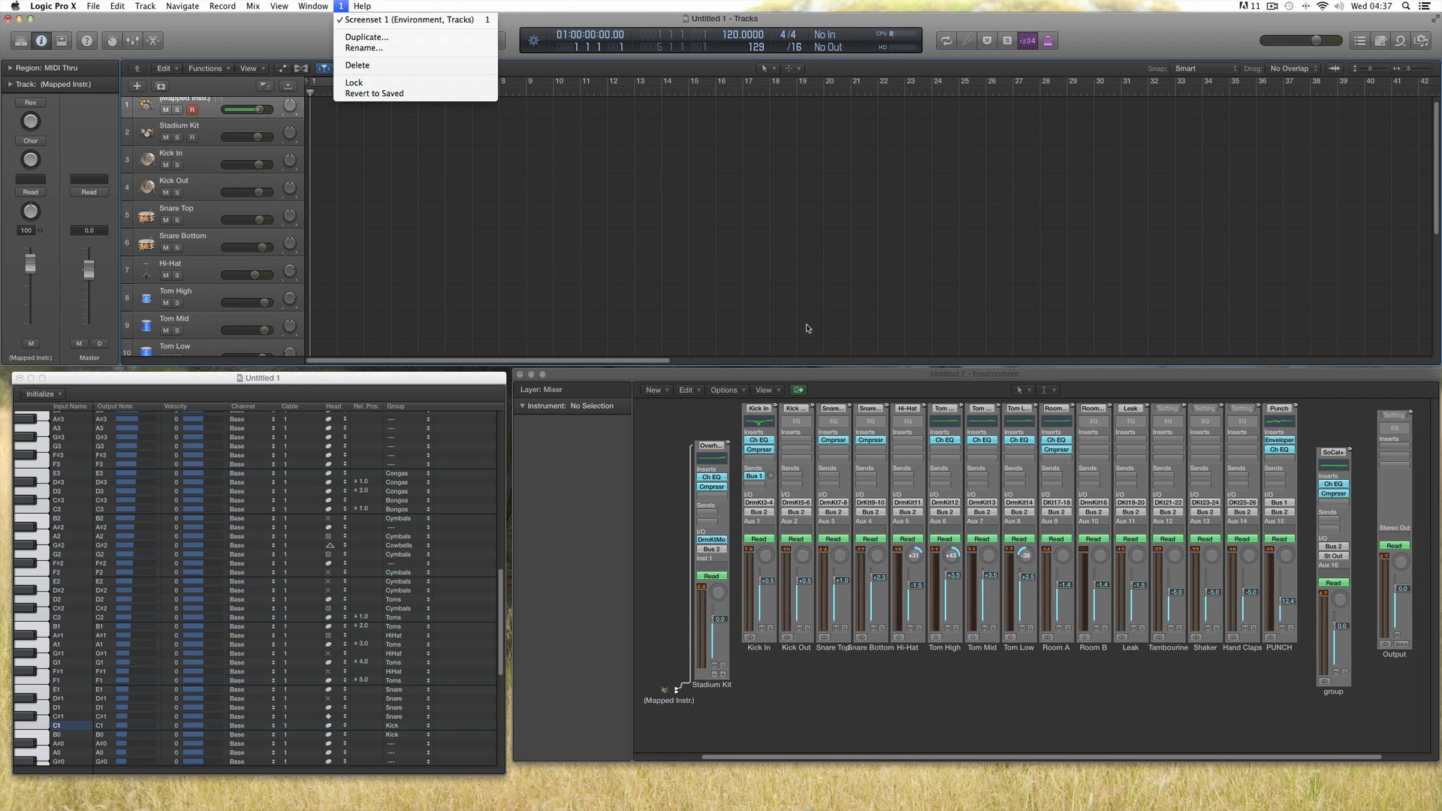
{"action": "left_click", "coordinate": [532, 20]}
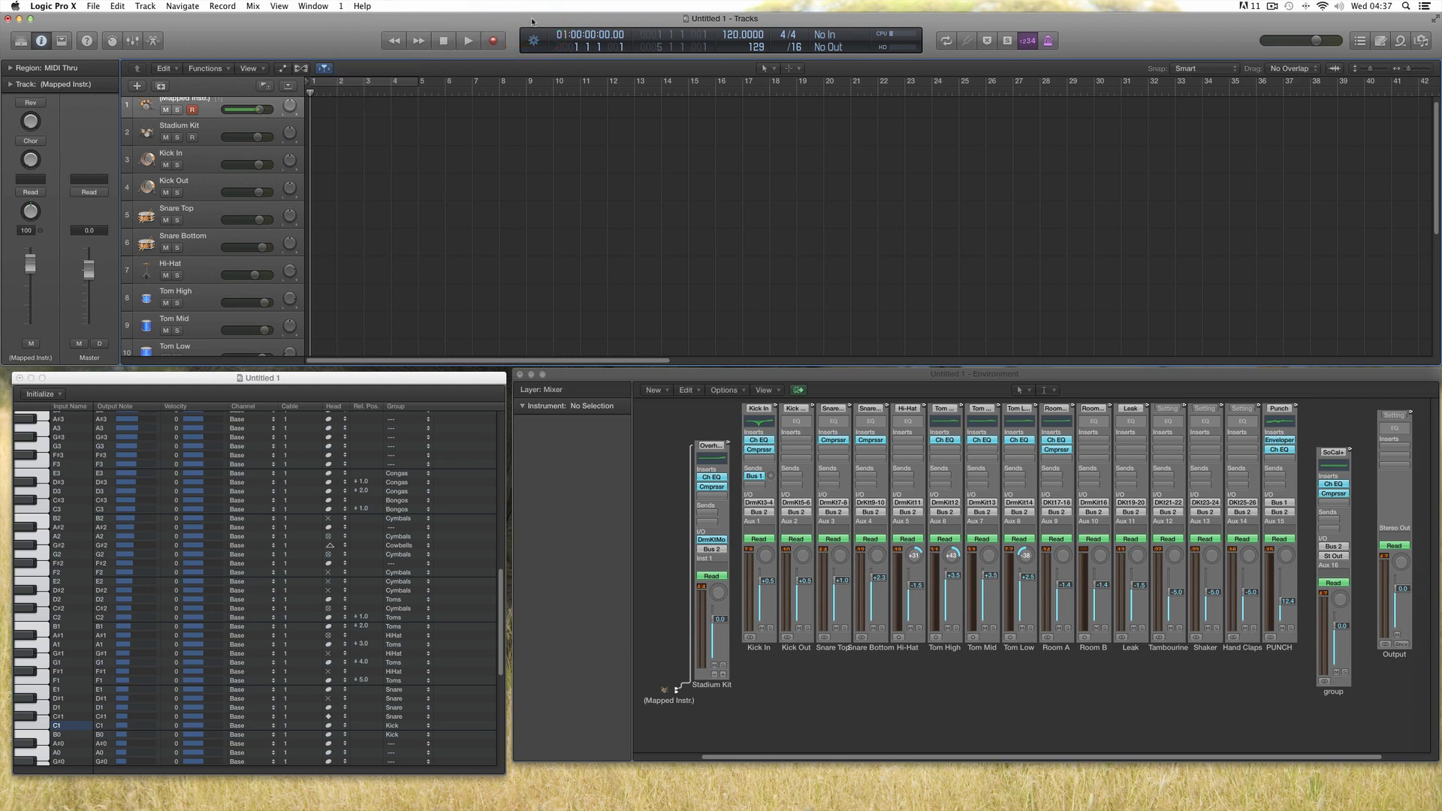
{"action": "key", "text": "2"}
{"action": "left_click", "coordinate": [342, 7]}
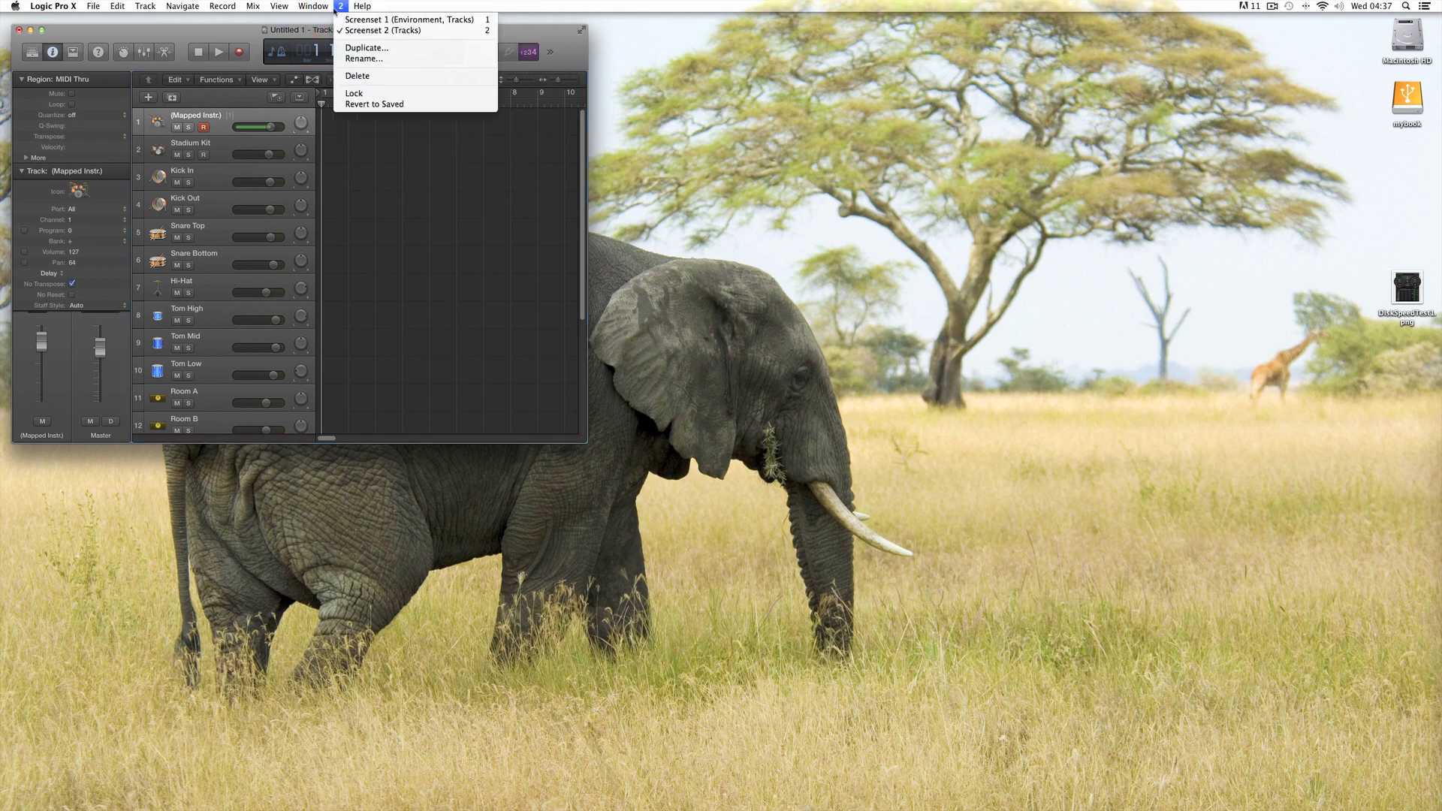
{"action": "left_click", "coordinate": [353, 20]}
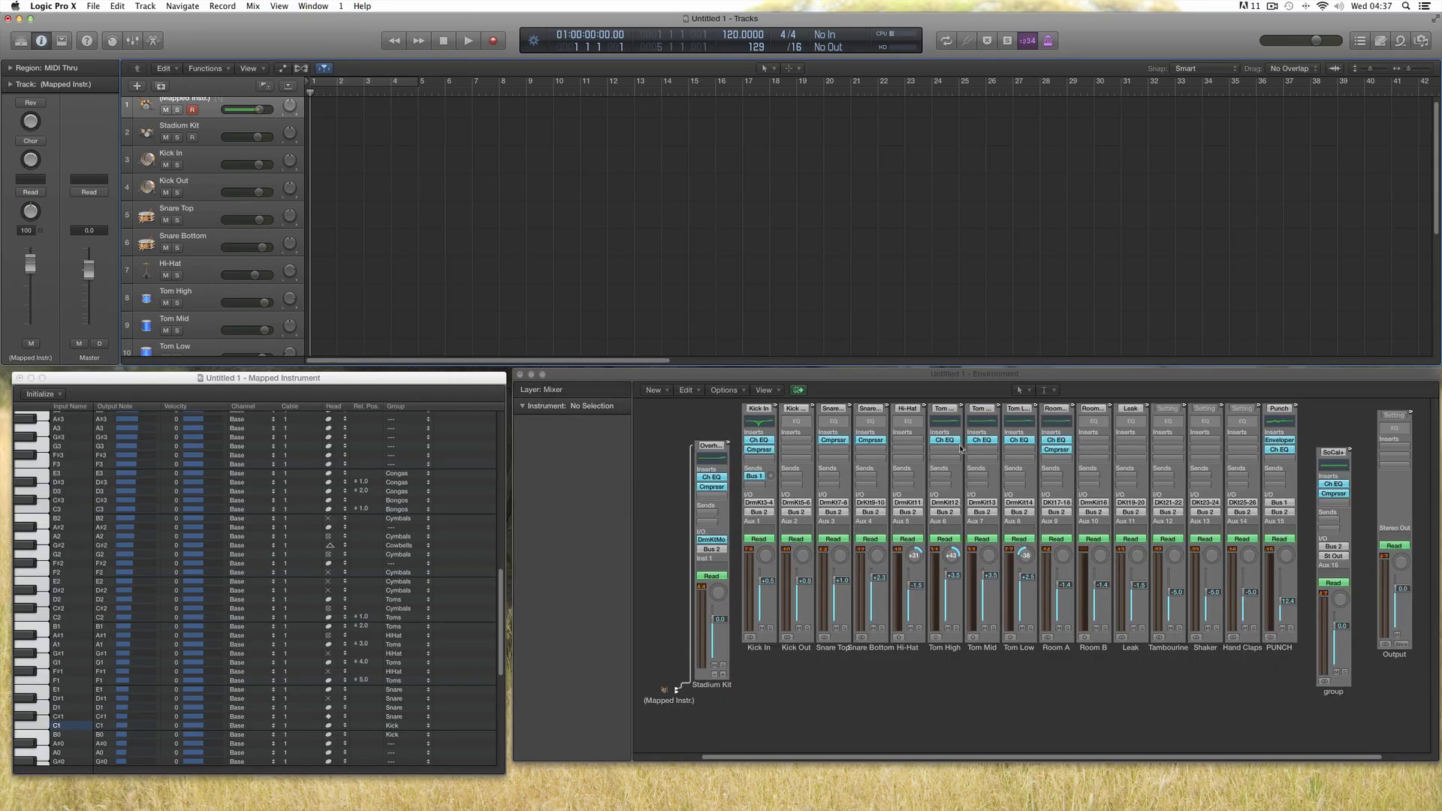
{"action": "left_click", "coordinate": [340, 7]}
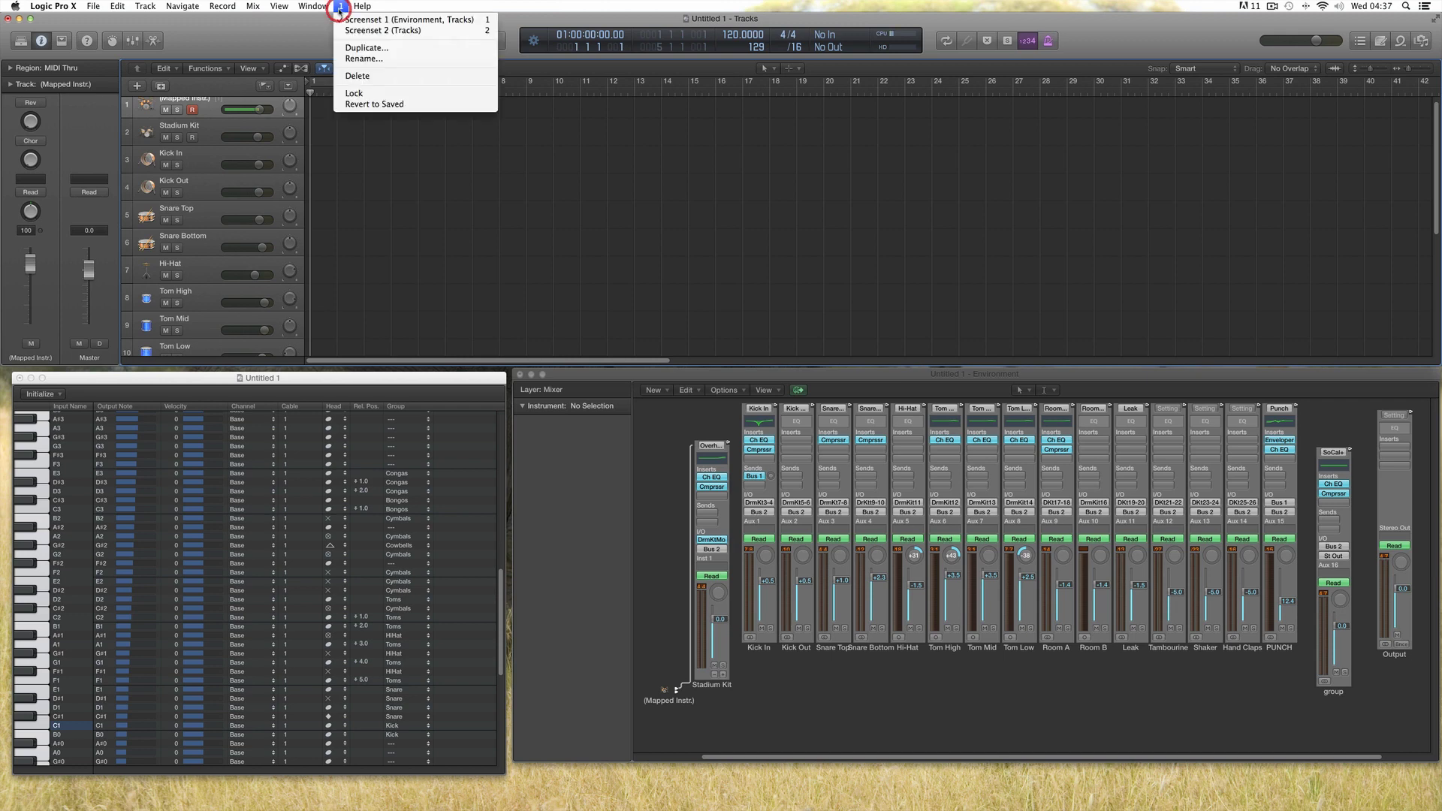
{"action": "left_click", "coordinate": [359, 32]}
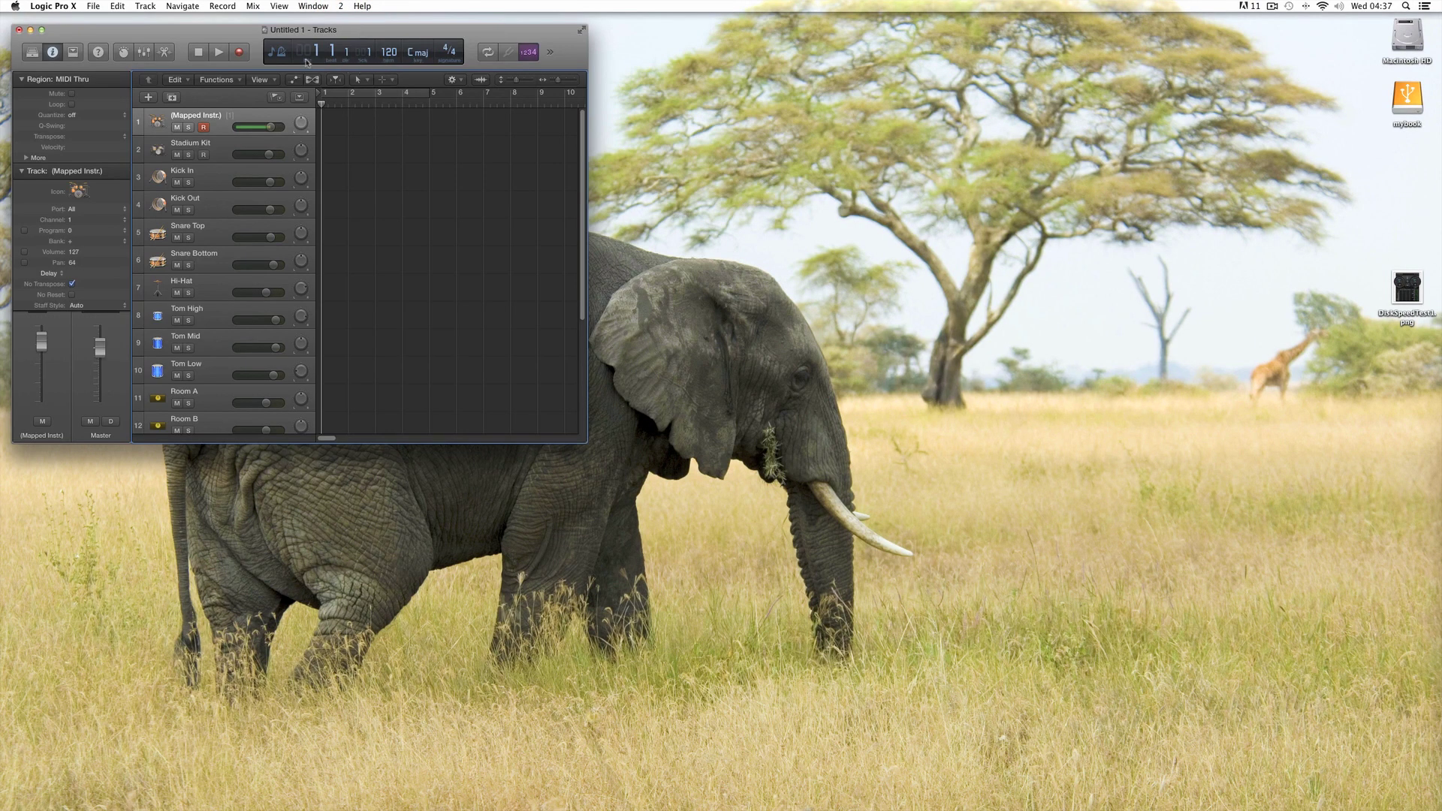
Step: Open the Mixer in a separate window in Screenset 2 and close the Tracks window
{"action": "left_click", "coordinate": [312, 6]}
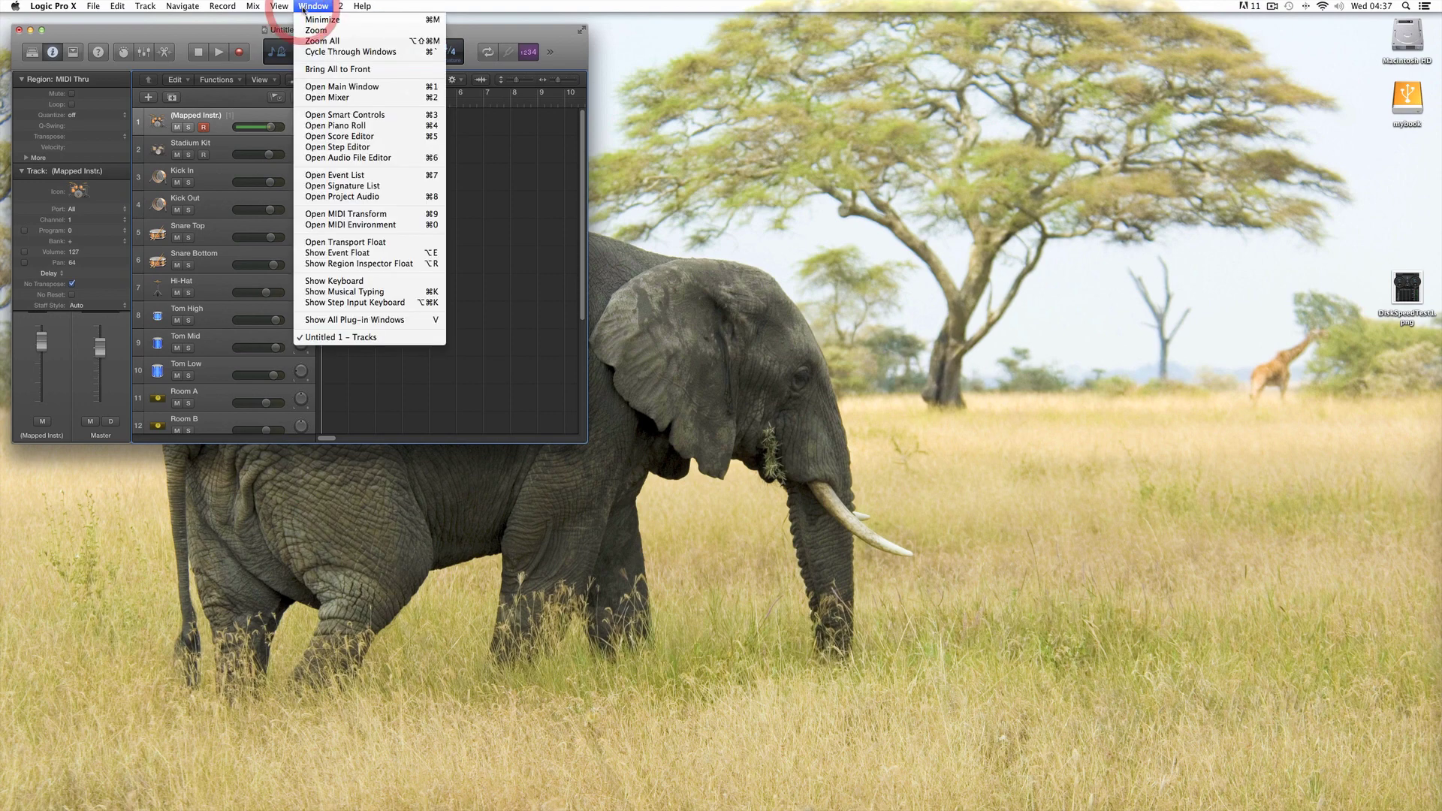
{"action": "left_click", "coordinate": [349, 99]}
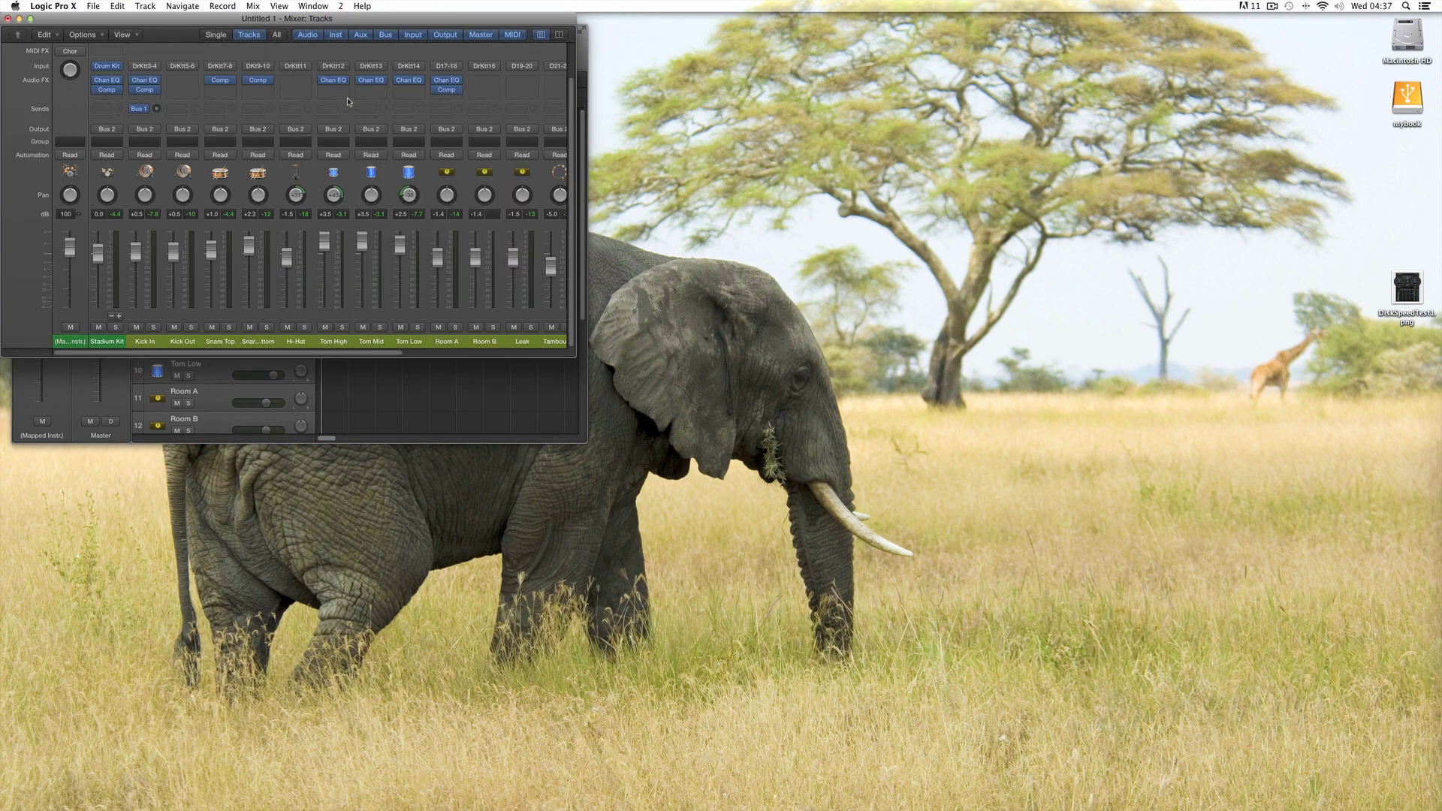
{"action": "left_click", "coordinate": [481, 389]}
{"action": "left_click", "coordinate": [18, 31]}
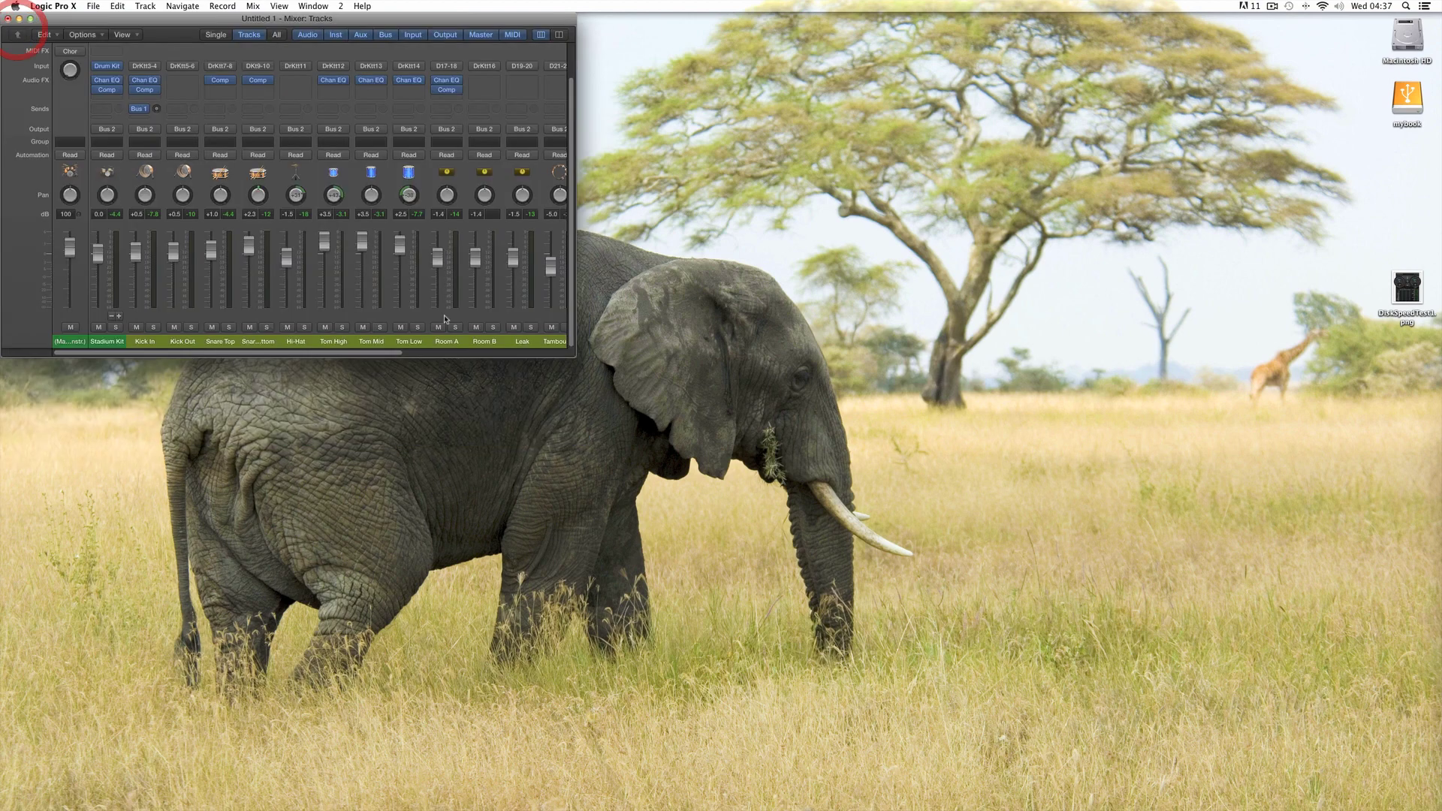
Step: Enlarge the Mixer window to the full screen width and switch to wide channel strips
{"action": "left_click_drag", "start_coordinate": [885, 568], "coordinate": [1441, 663]}
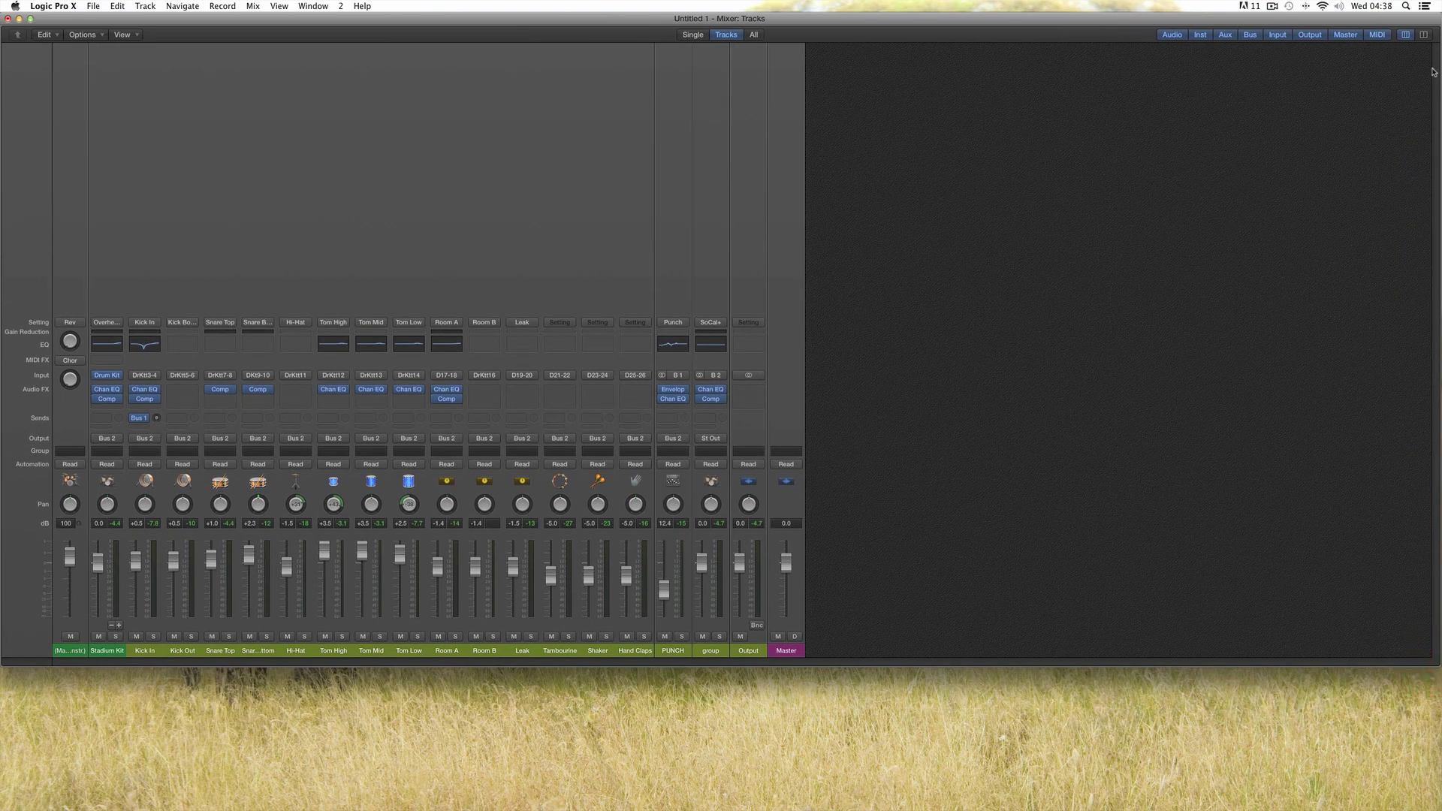
{"action": "left_click", "coordinate": [1423, 34]}
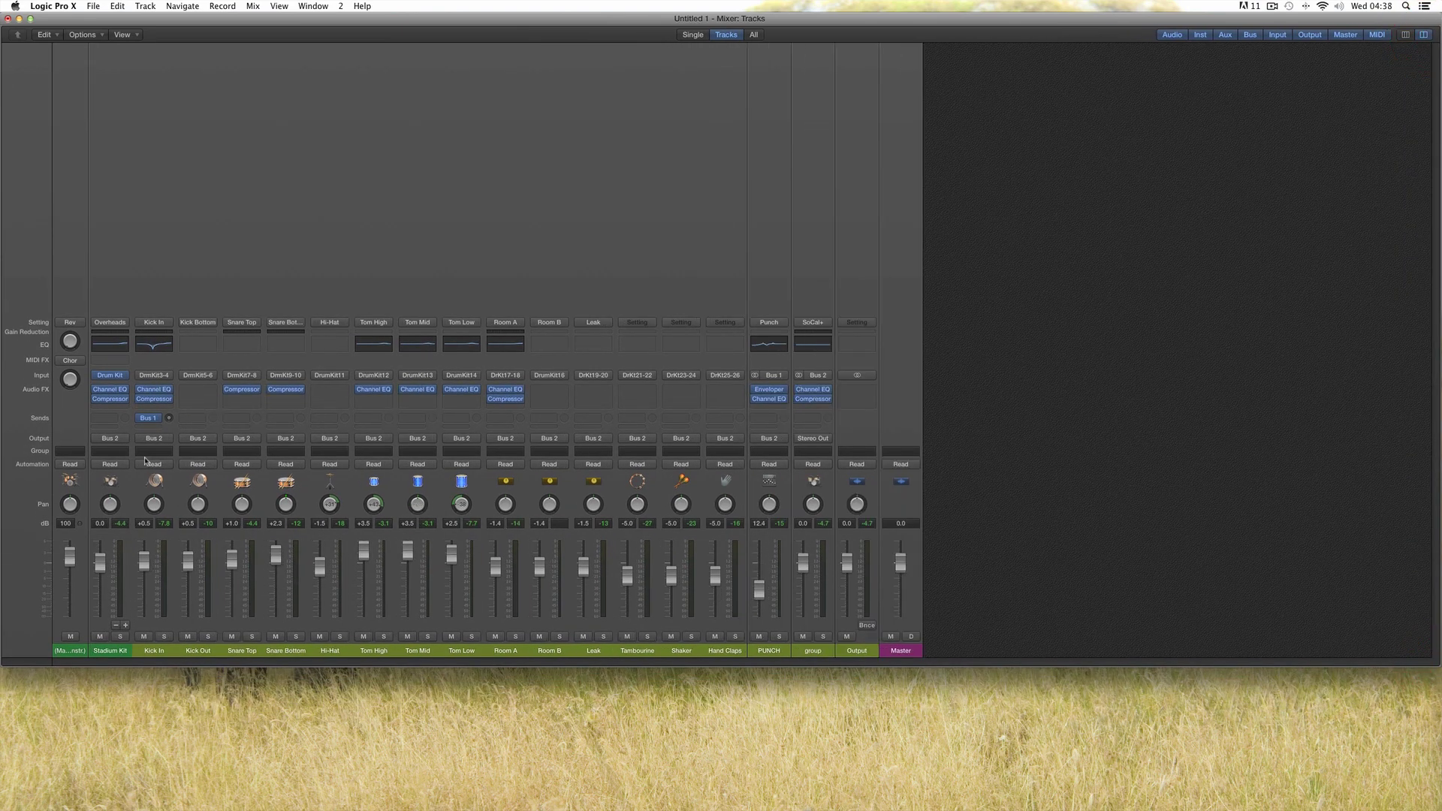
Step: Review the Mixer's mapped instrument strip, and select the kit's channel strips one after another from Stadium Kit to Hand Claps
{"action": "left_click", "coordinate": [72, 652]}
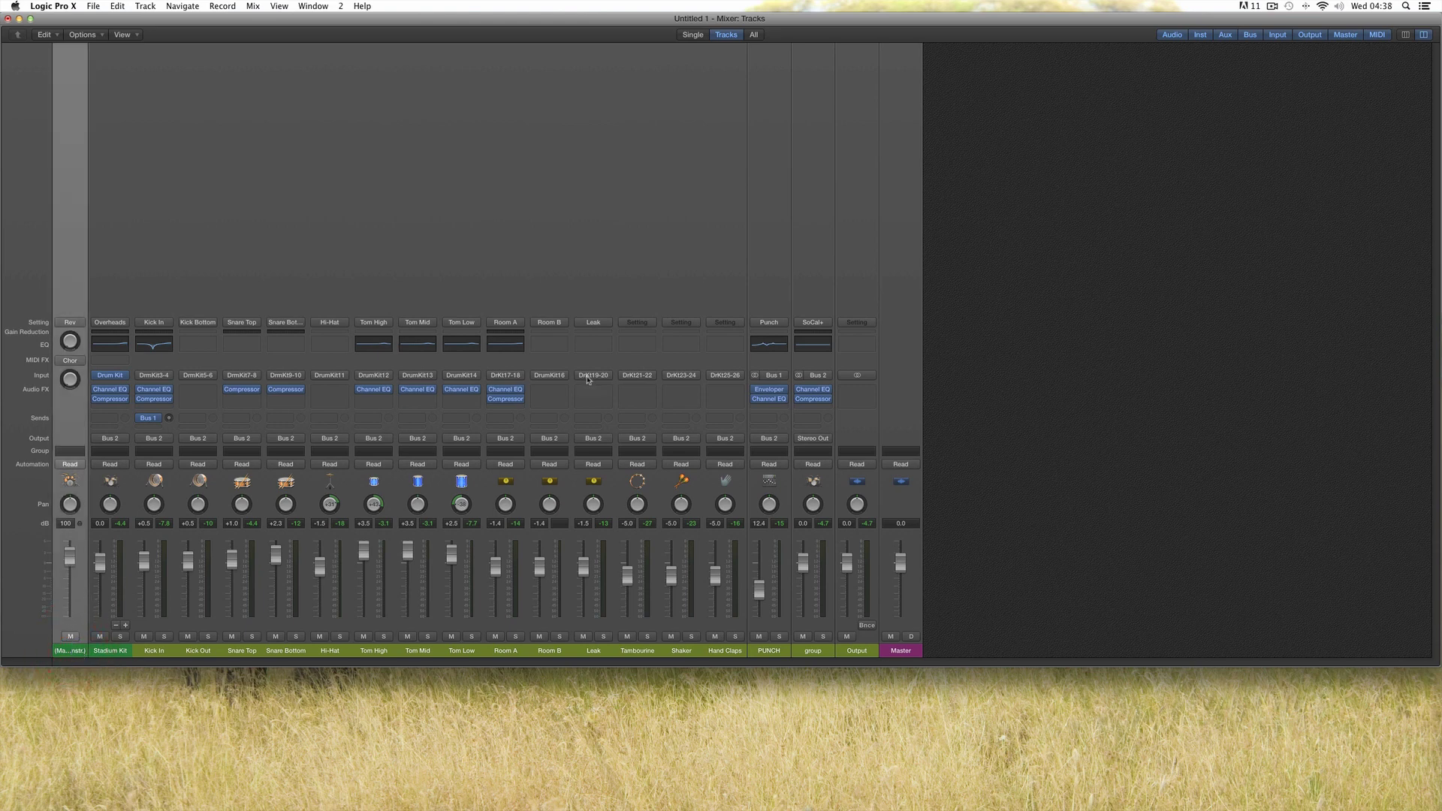
{"action": "left_click", "coordinate": [115, 652]}
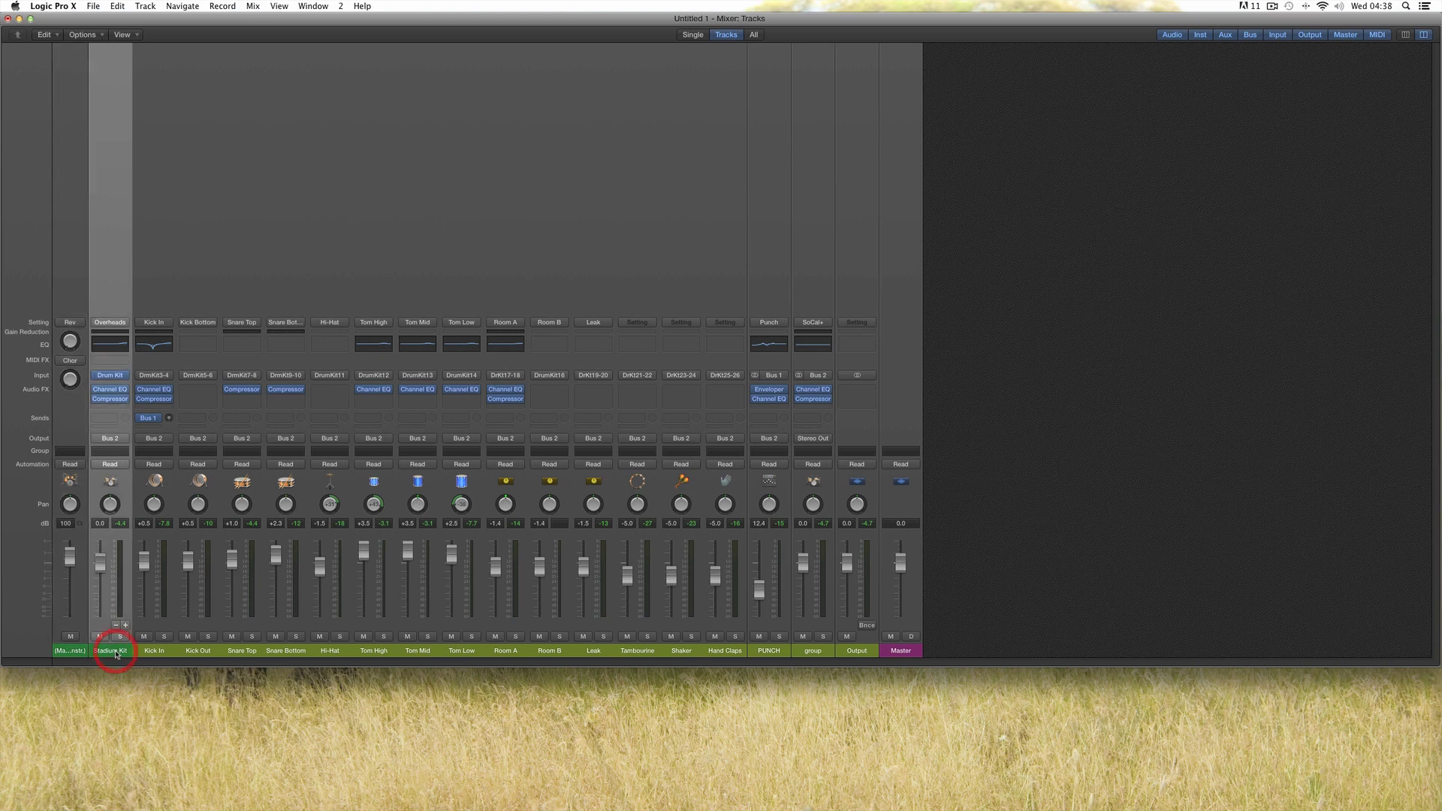
{"action": "left_click", "coordinate": [155, 652], "text": "shift"}
{"action": "left_click", "coordinate": [198, 651], "text": "shift"}
{"action": "left_click", "coordinate": [242, 651], "text": "shift"}
{"action": "left_click", "coordinate": [285, 651], "text": "shift"}
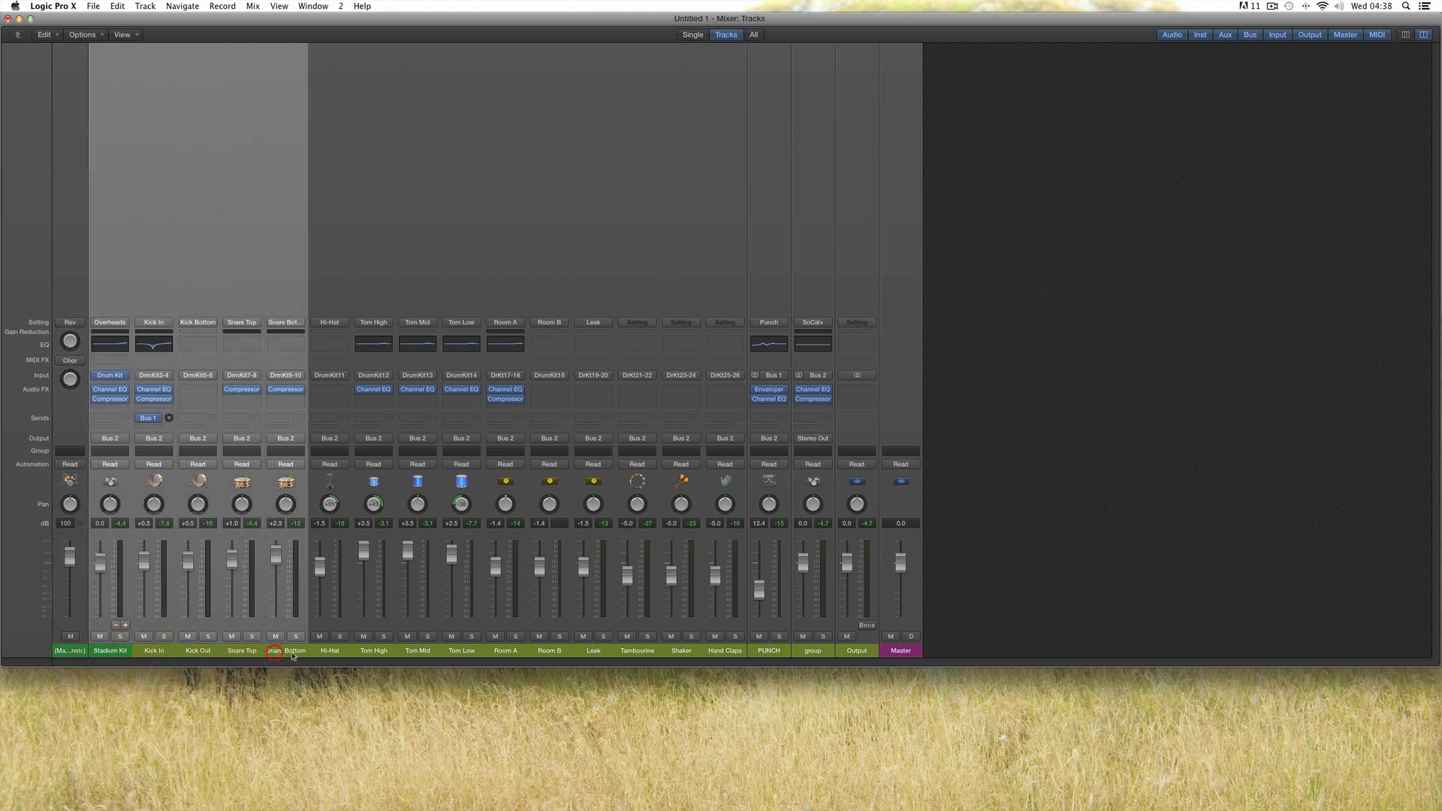
{"action": "left_click", "coordinate": [329, 651], "text": "shift"}
{"action": "left_click", "coordinate": [373, 651], "text": "shift"}
{"action": "left_click", "coordinate": [418, 651], "text": "shift"}
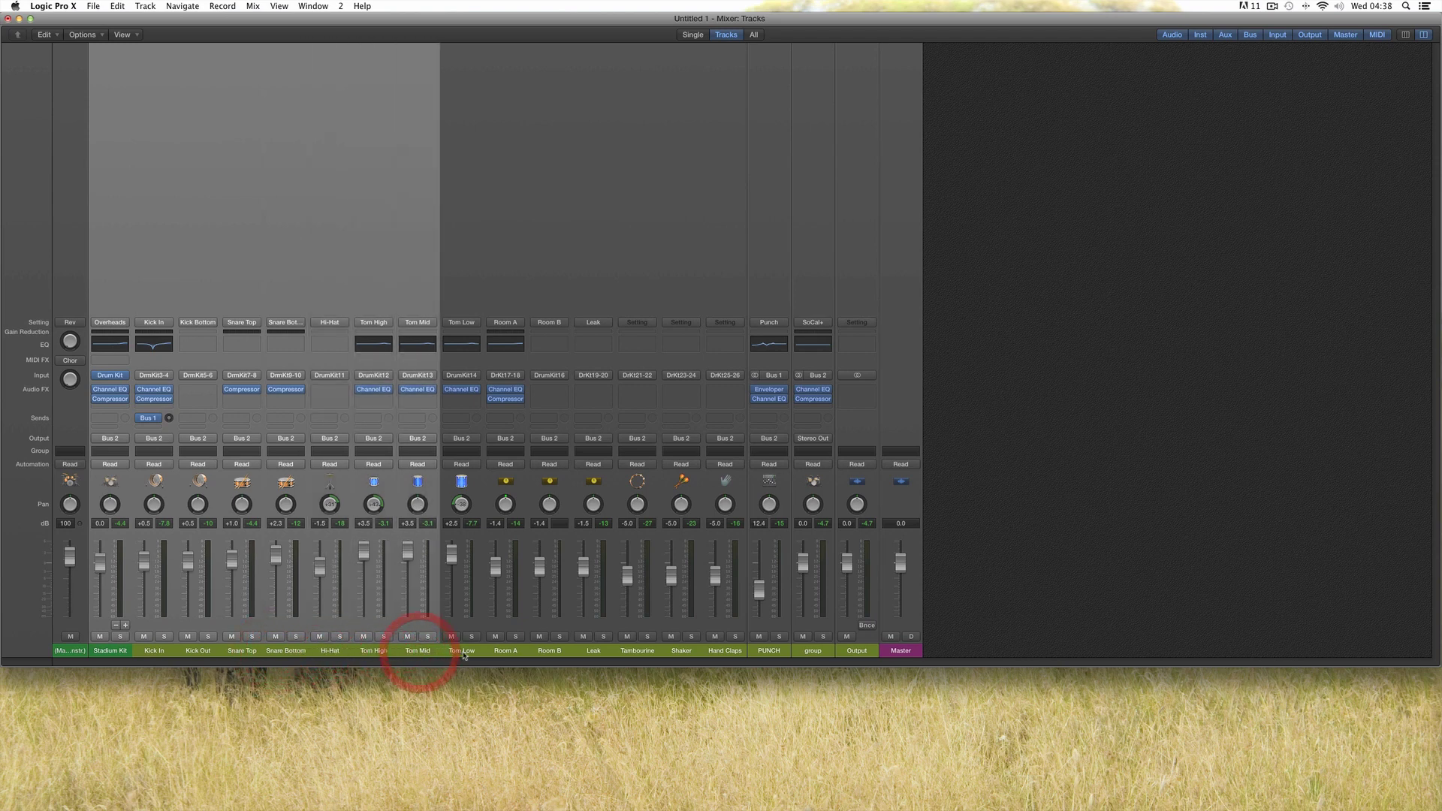
{"action": "left_click", "coordinate": [462, 652], "text": "shift"}
{"action": "left_click", "coordinate": [507, 651], "text": "shift"}
{"action": "left_click", "coordinate": [550, 651], "text": "shift"}
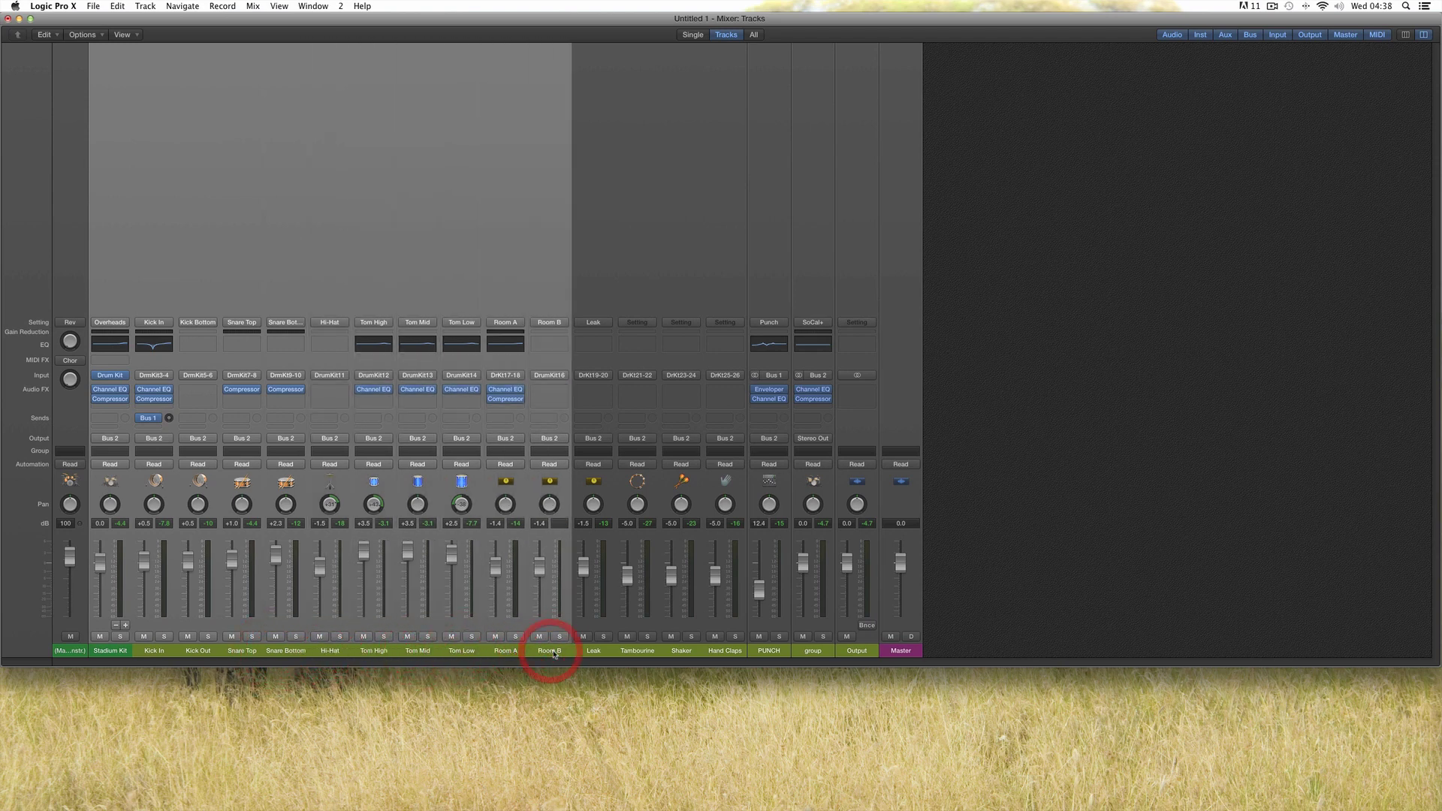
{"action": "left_click", "coordinate": [594, 652], "text": "shift"}
{"action": "left_click", "coordinate": [637, 651], "text": "shift"}
{"action": "left_click", "coordinate": [681, 651], "text": "shift"}
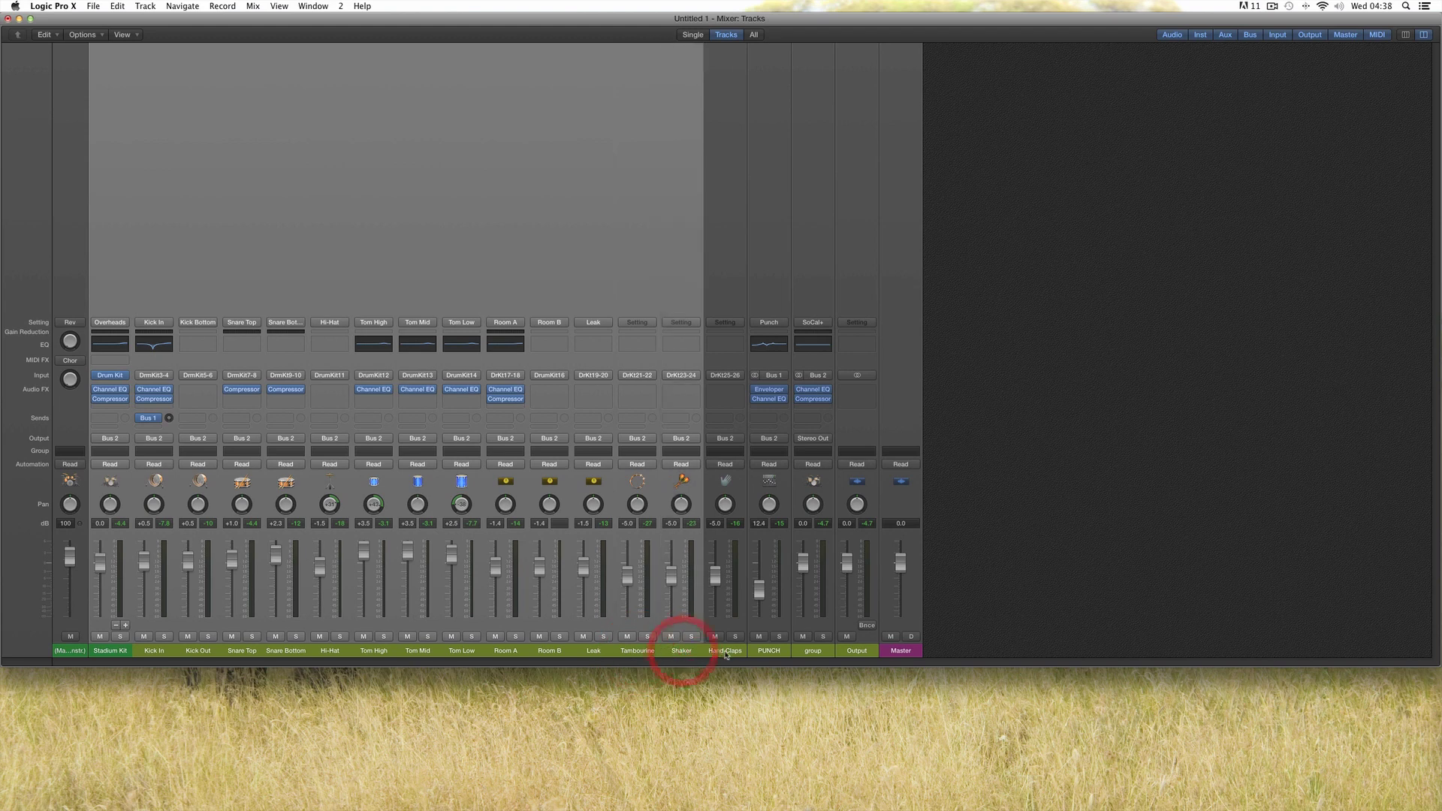
{"action": "left_click", "coordinate": [726, 651], "text": "shift"}
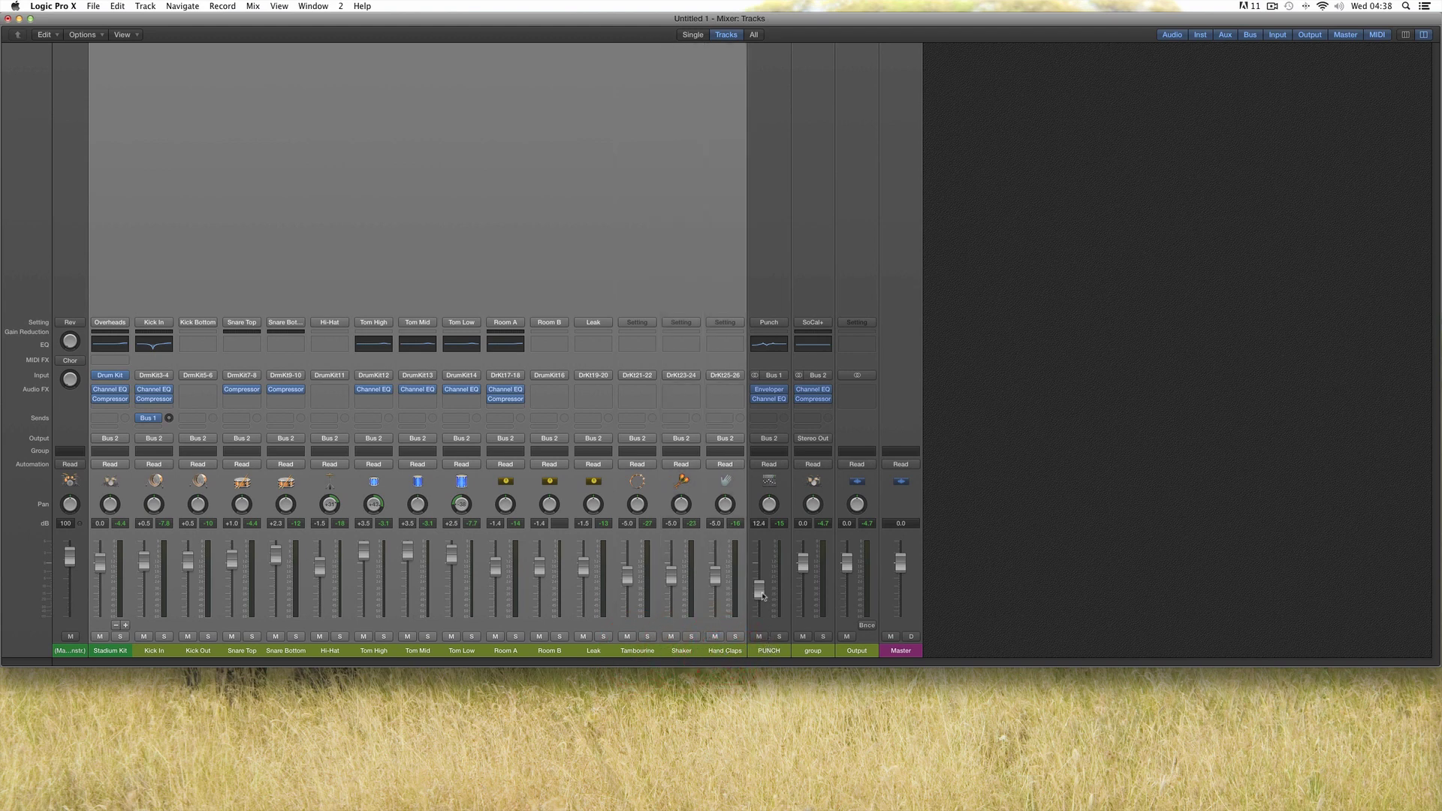
Step: Lower the PUNCH channel's fader all the way to minus infinity and select the group channel strip
{"action": "left_click_drag", "start_coordinate": [760, 591], "coordinate": [812, 658]}
{"action": "left_click", "coordinate": [818, 655]}
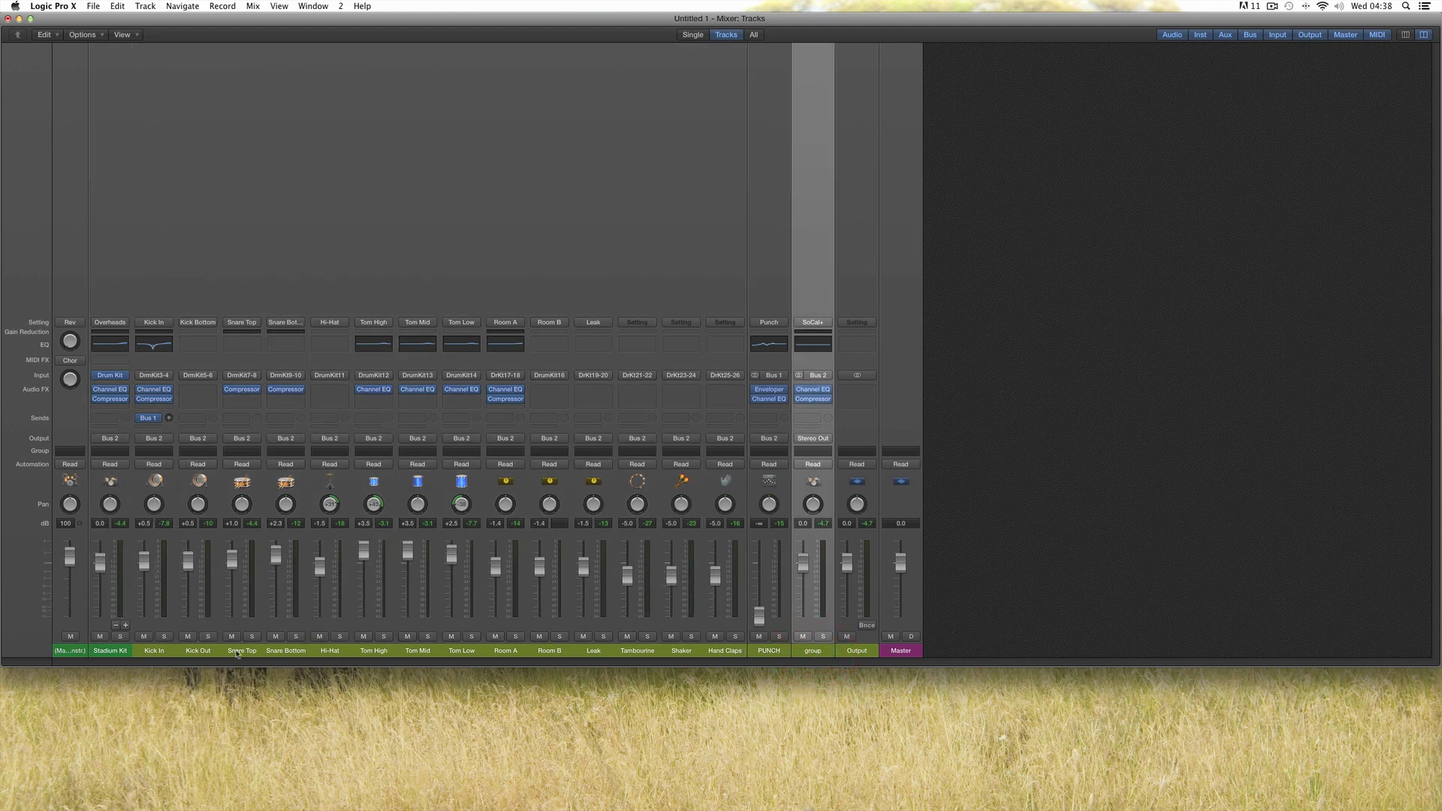
Step: Select all channel strips from Stadium Kit through group, color them orange, and close the color palette
{"action": "left_click", "coordinate": [115, 650]}
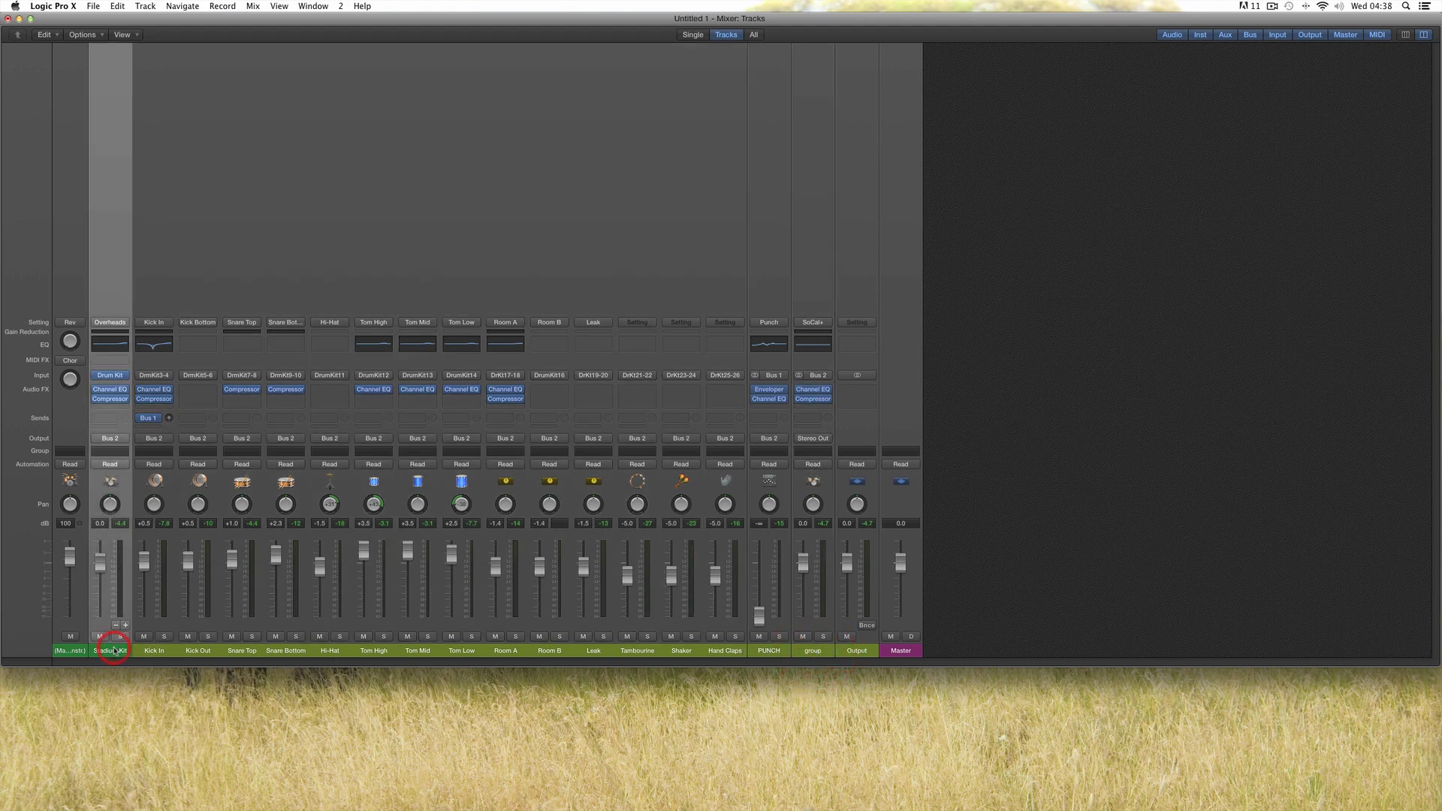
{"action": "left_click", "coordinate": [823, 655], "text": "shift"}
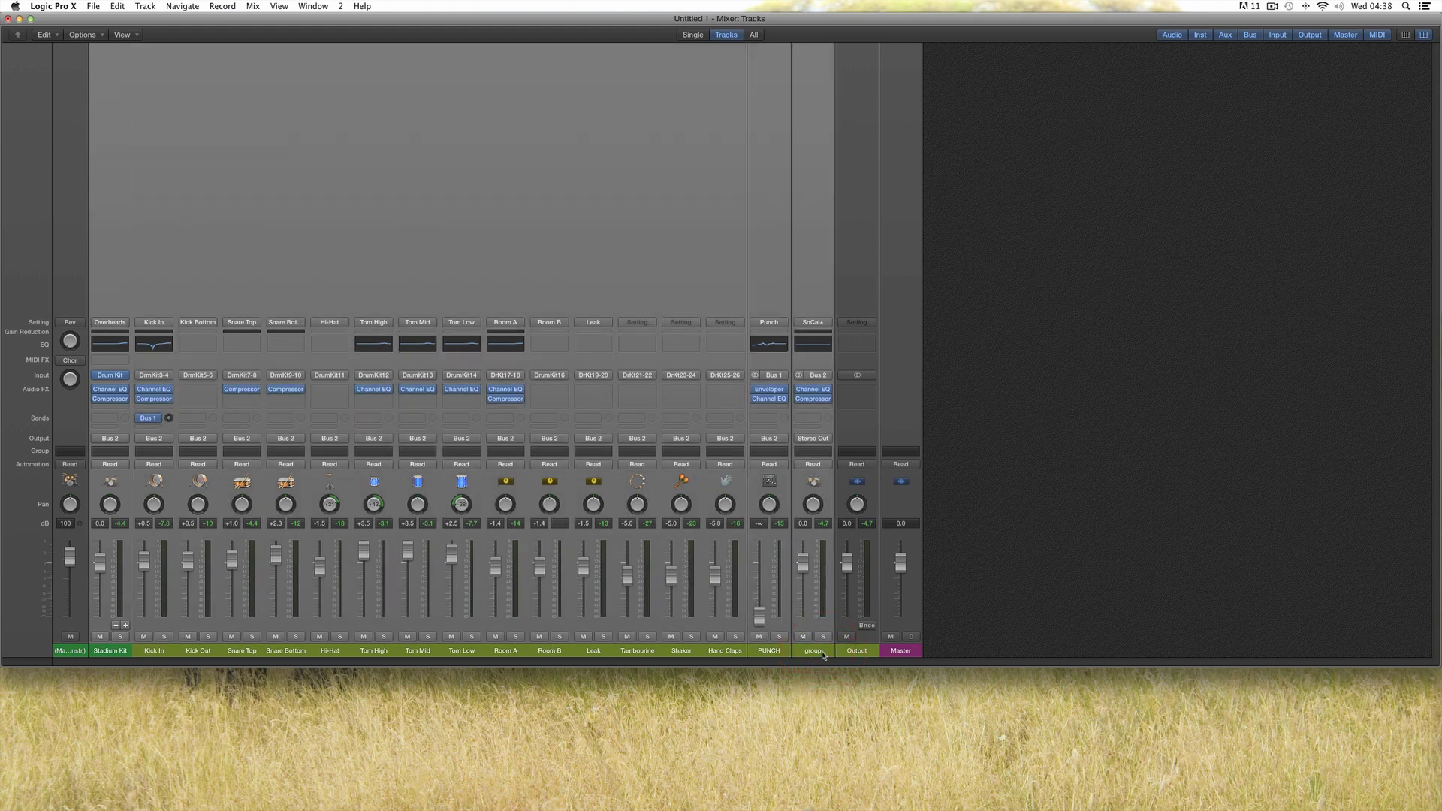
{"action": "key", "text": "alt+c"}
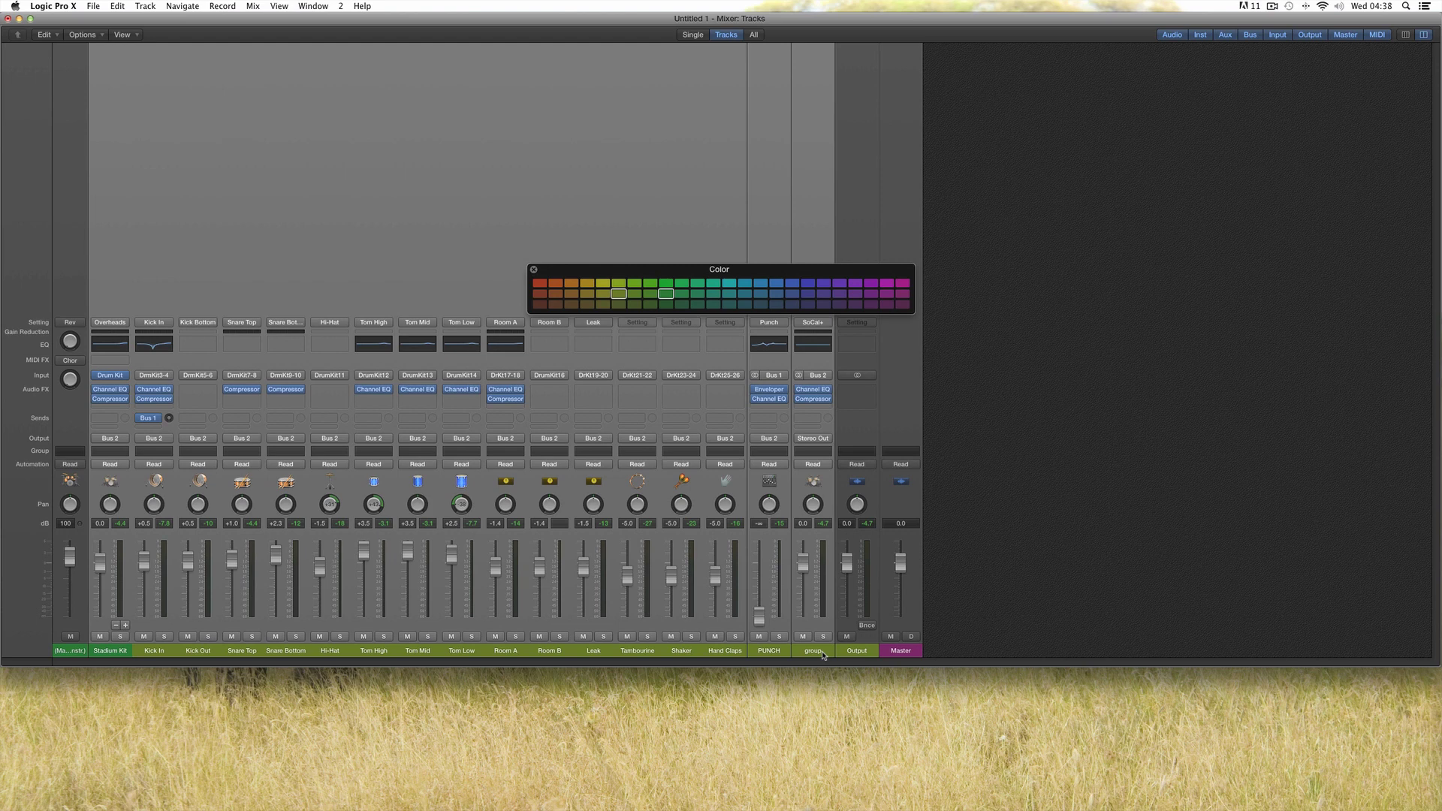
{"action": "left_click", "coordinate": [556, 284]}
{"action": "left_click", "coordinate": [534, 269]}
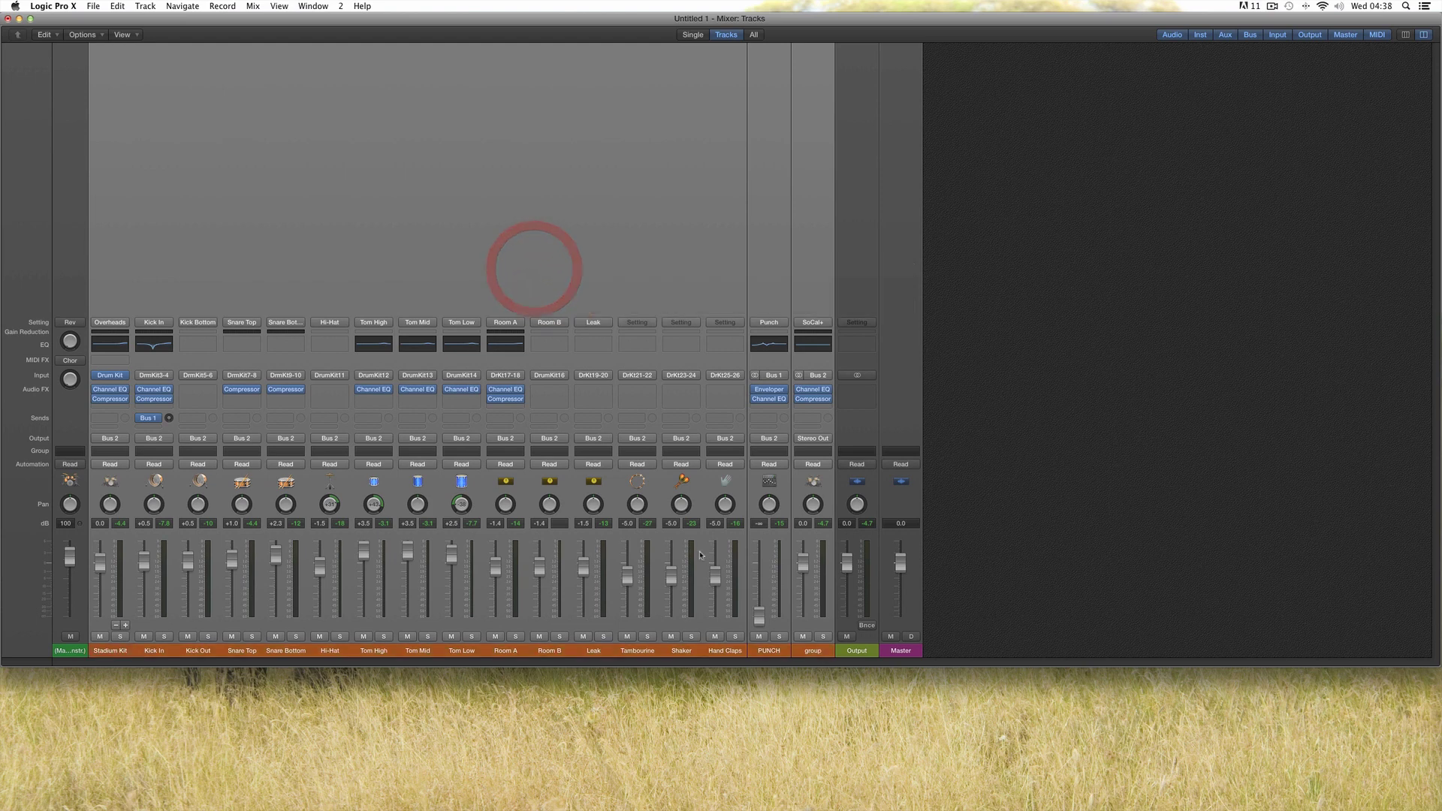
Step: Rename the PUNCH channel strip as "-----" and select the group channel strip
{"action": "left_click", "coordinate": [768, 652]}
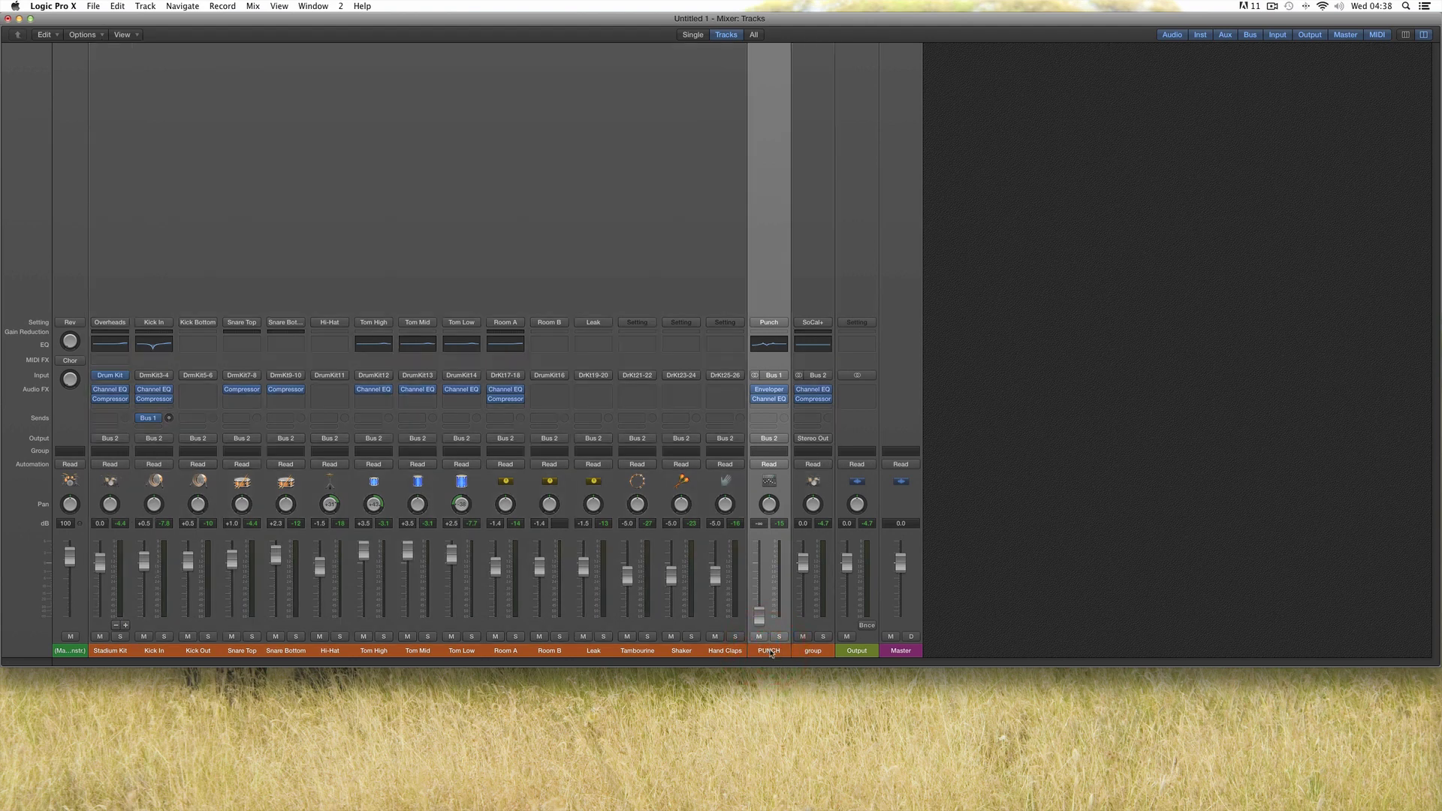
{"action": "double_click", "coordinate": [770, 652]}
{"action": "key", "text": "BackSpace"}
{"action": "type", "text": "-----"}
{"action": "key", "text": "Return"}
{"action": "left_click", "coordinate": [812, 650]}
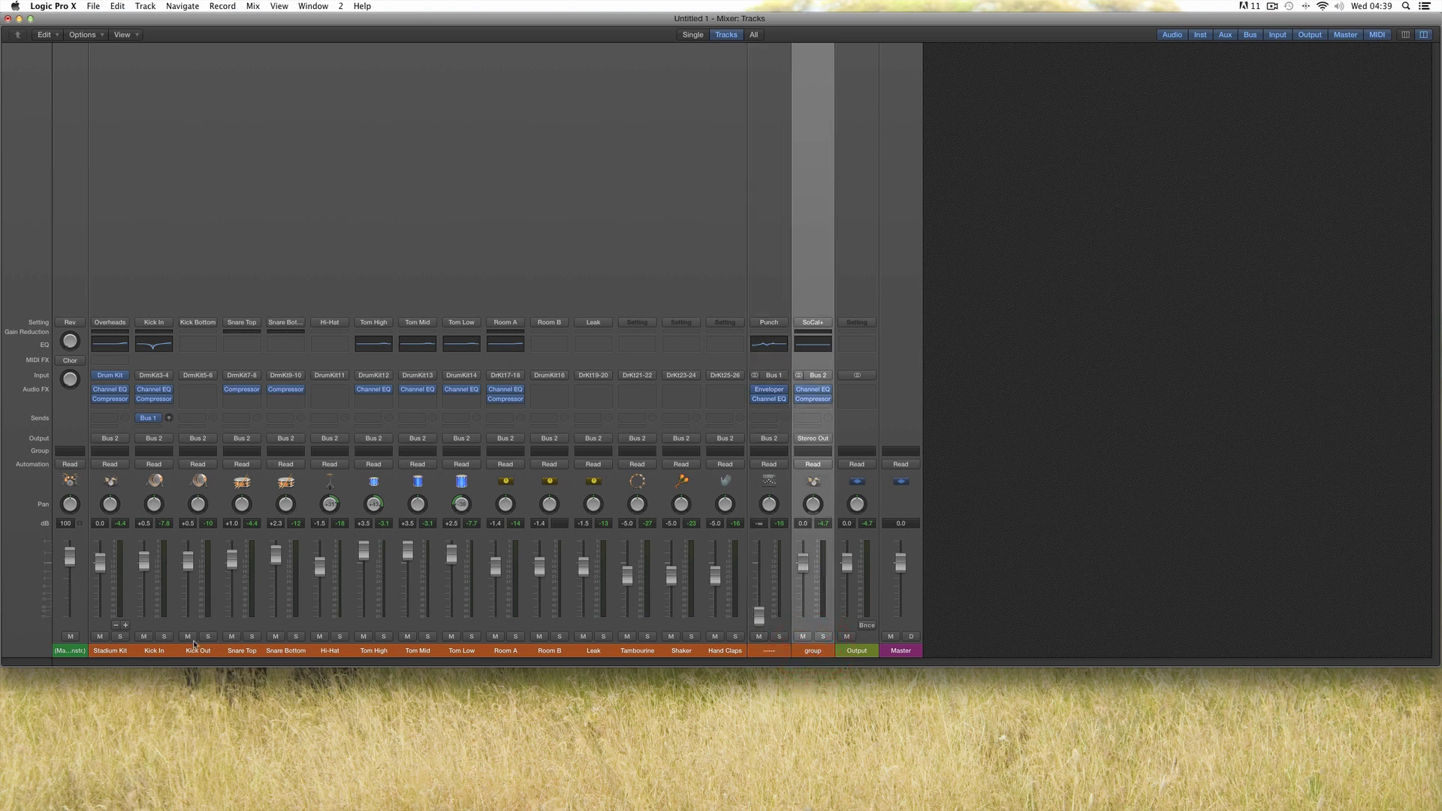
Step: Select the Stadium Kit channel, switch to Screenset 1, and load the Modern Maple Kit setting in its Drum Kit Designer
{"action": "left_click", "coordinate": [115, 652]}
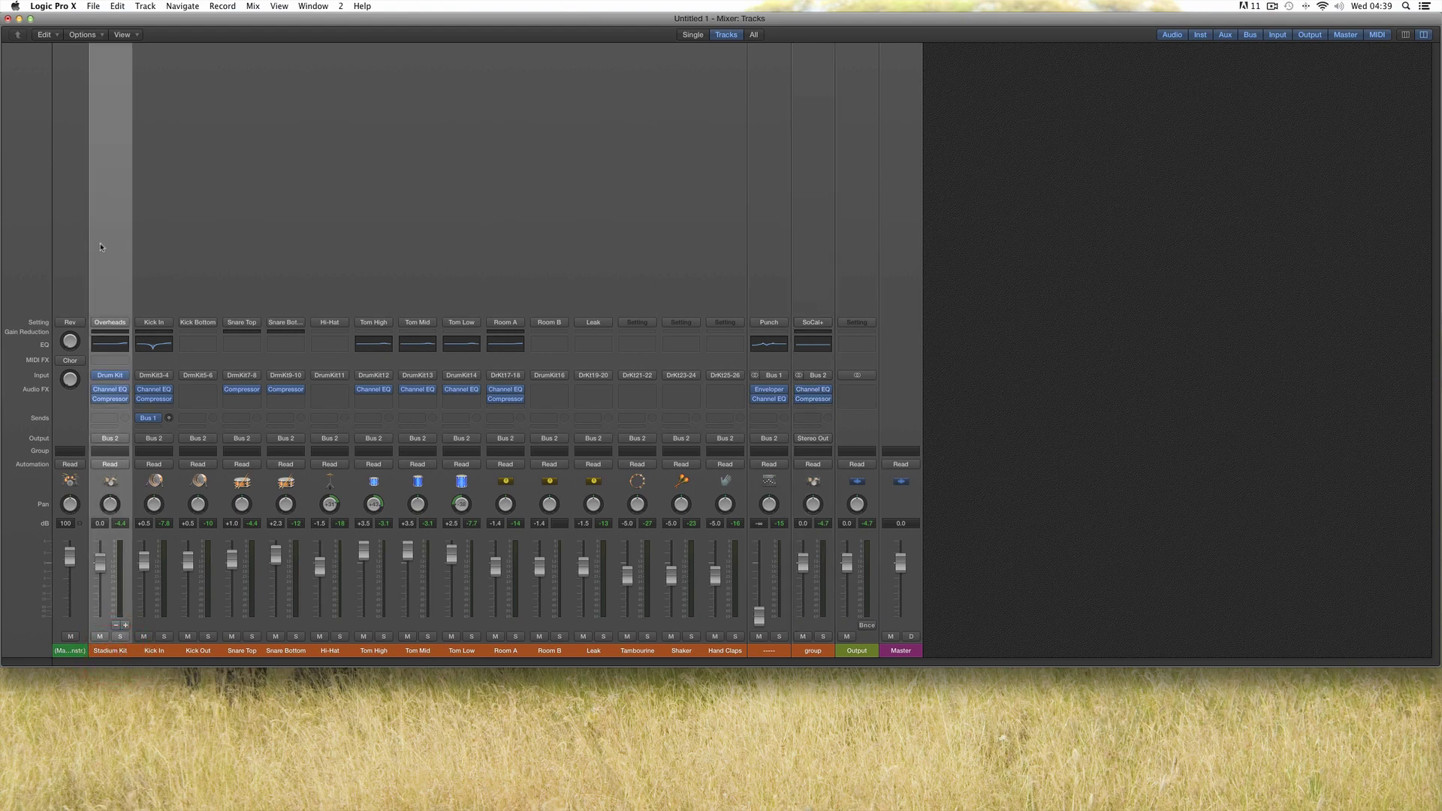
{"action": "key", "text": "1"}
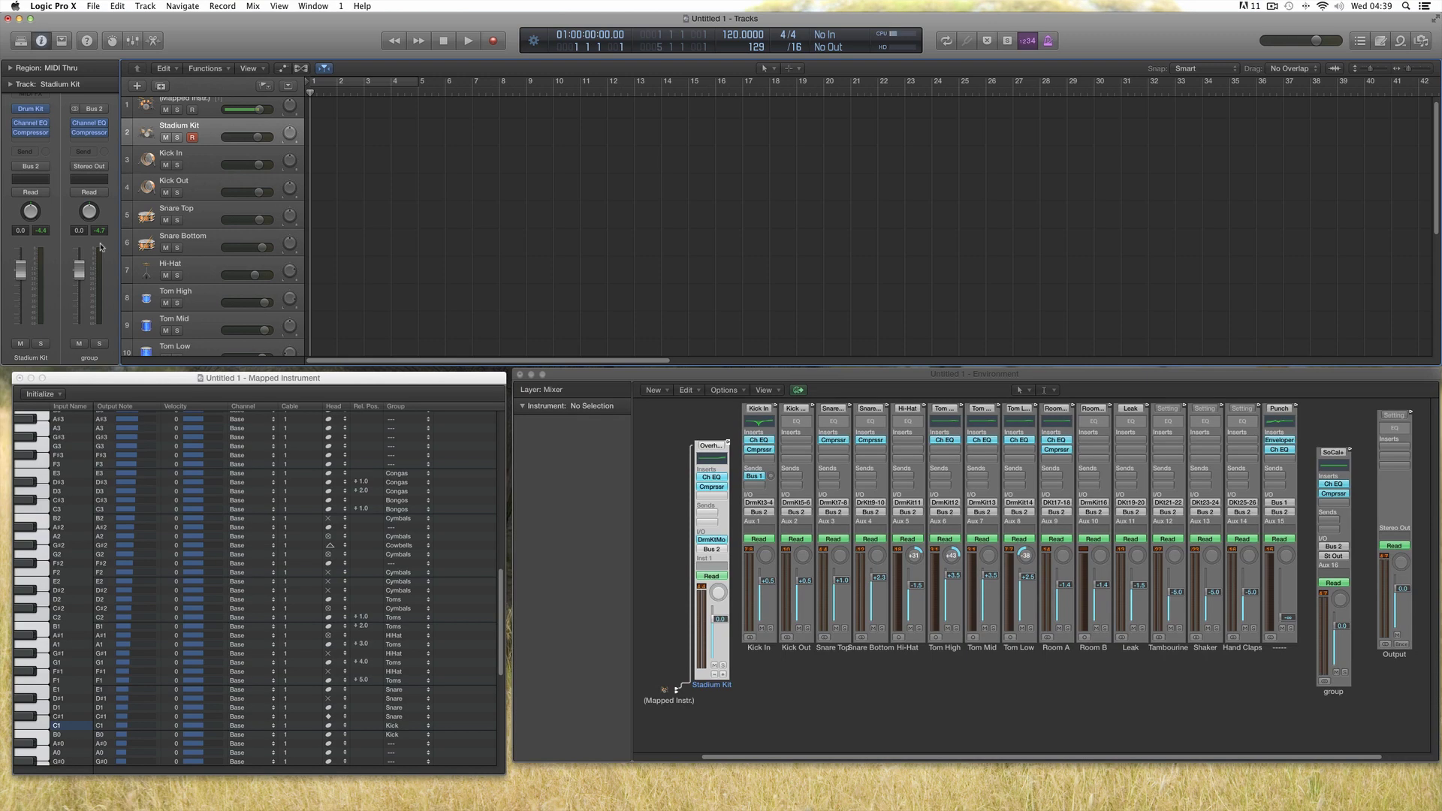
{"action": "left_click", "coordinate": [712, 540]}
{"action": "left_click", "coordinate": [243, 159]}
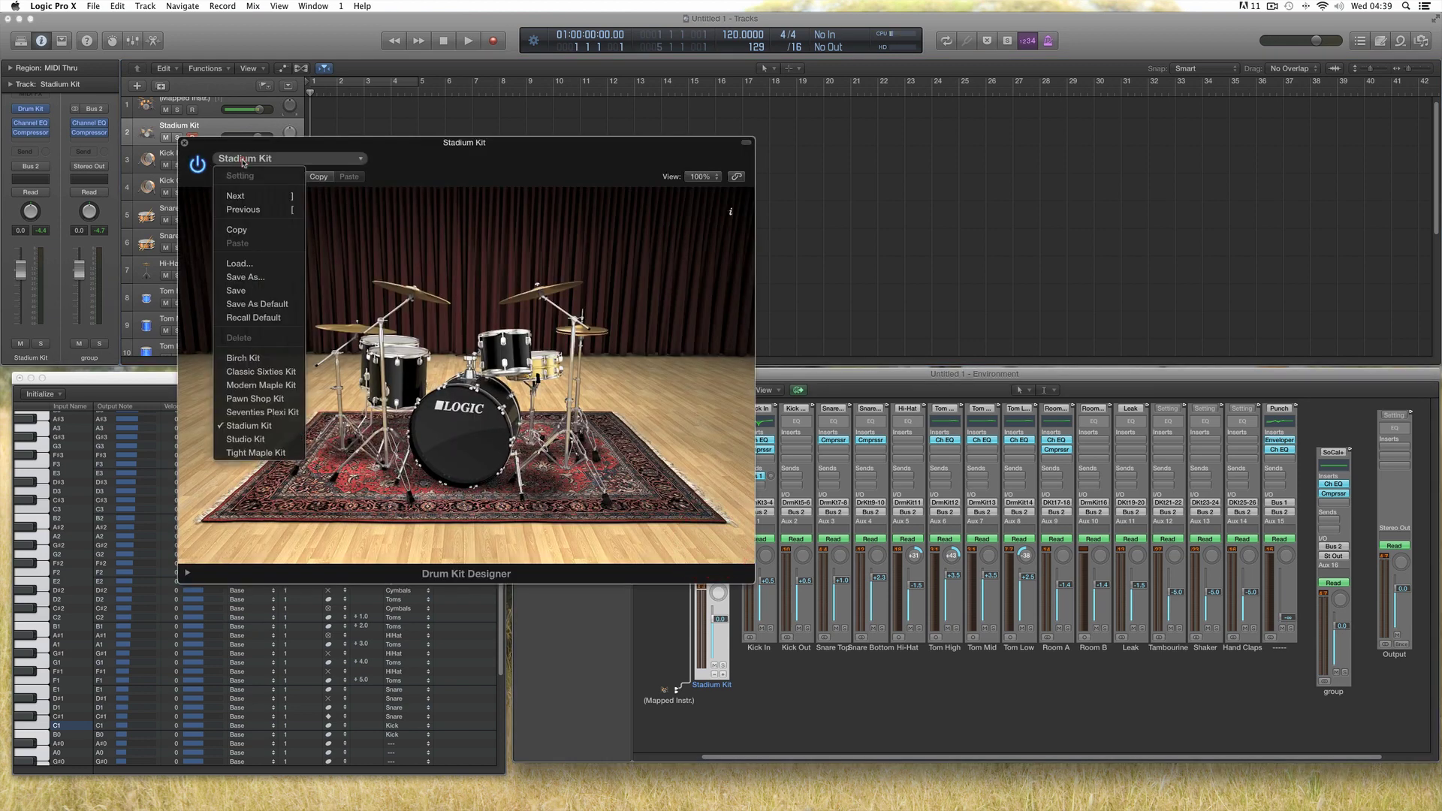
{"action": "left_click", "coordinate": [265, 385]}
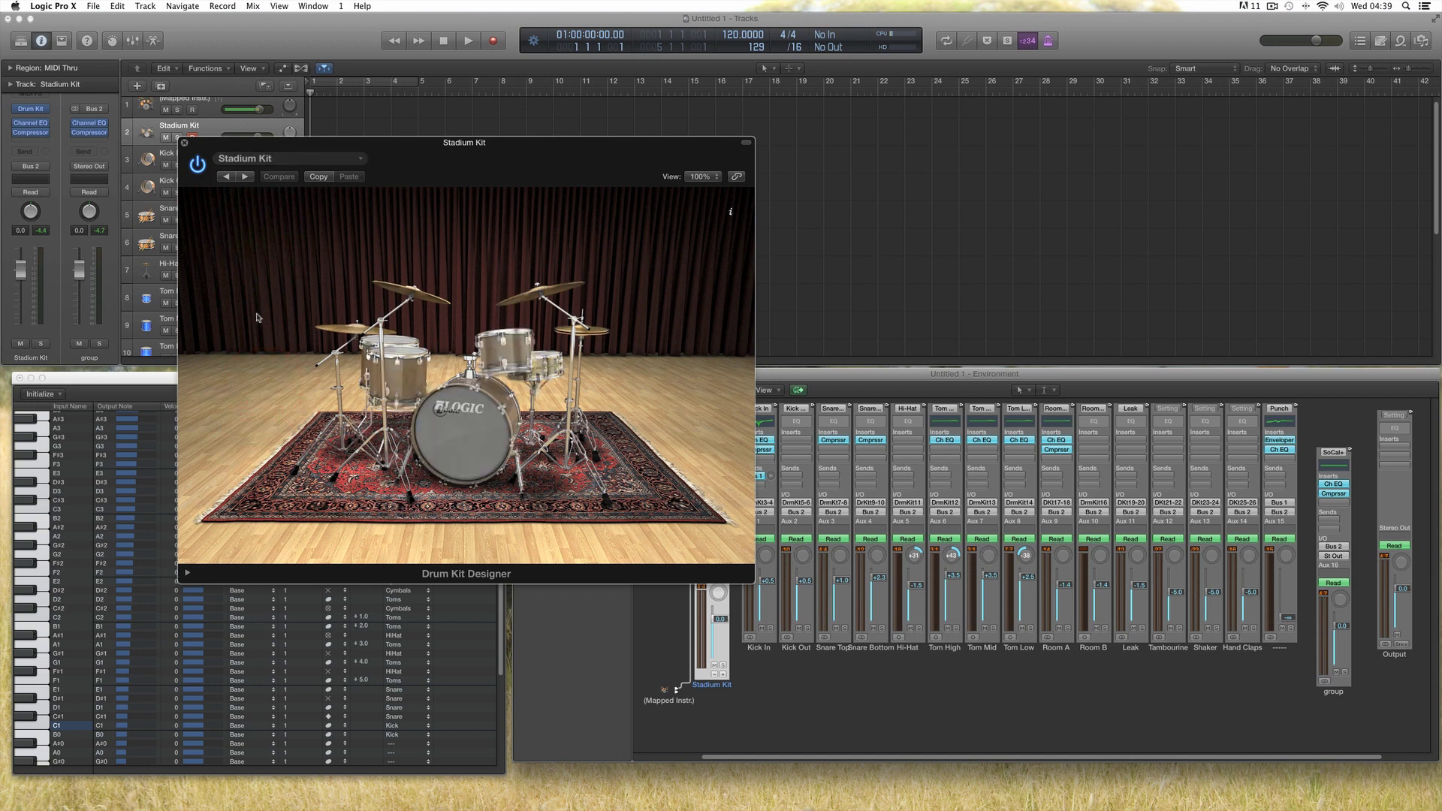
{"action": "left_click", "coordinate": [186, 143]}
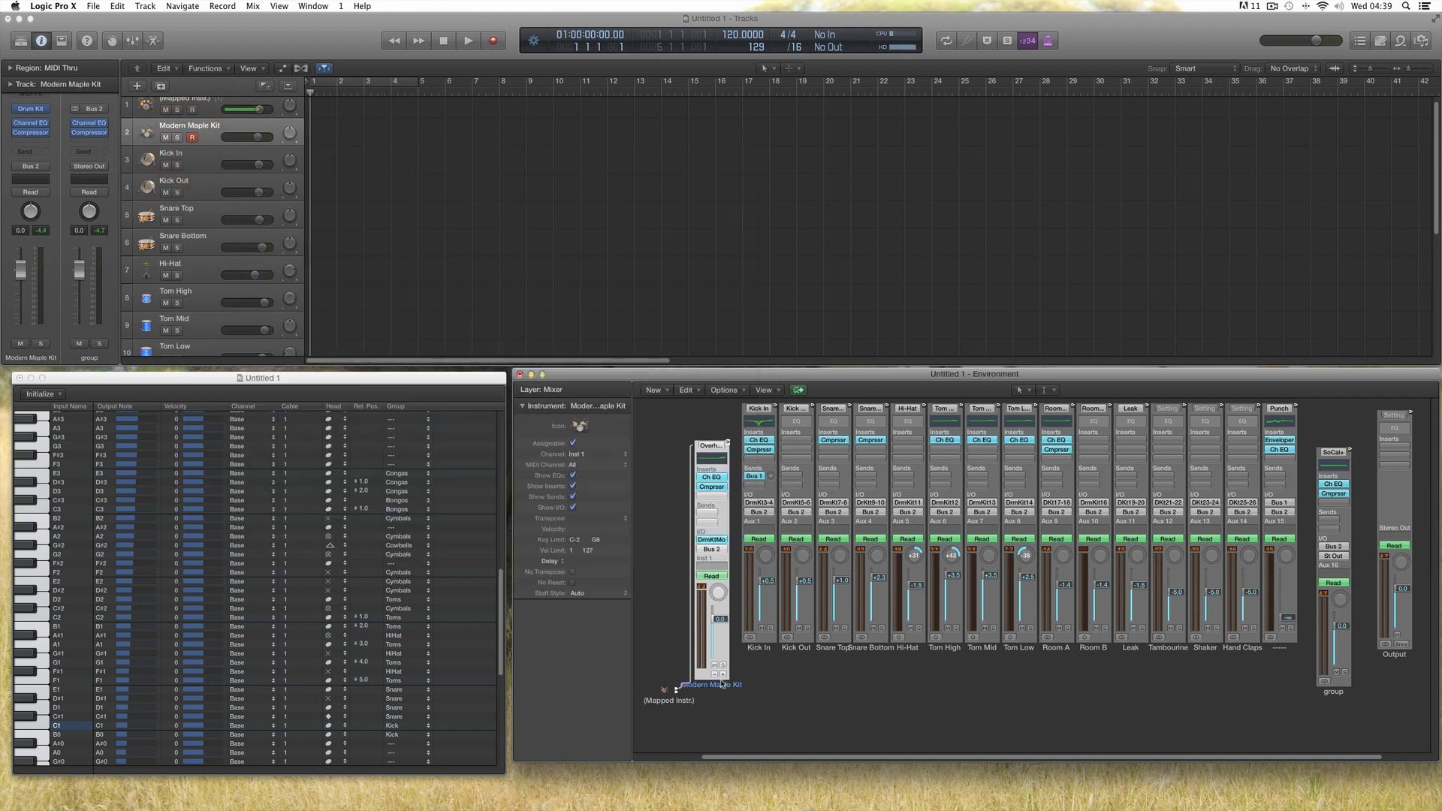
Step: Move the mapped instrument object slightly up in the Environment, away from the kit's name, and select the Modern Maple Kit channel strip
{"action": "left_click", "coordinate": [678, 689]}
{"action": "left_click", "coordinate": [665, 690]}
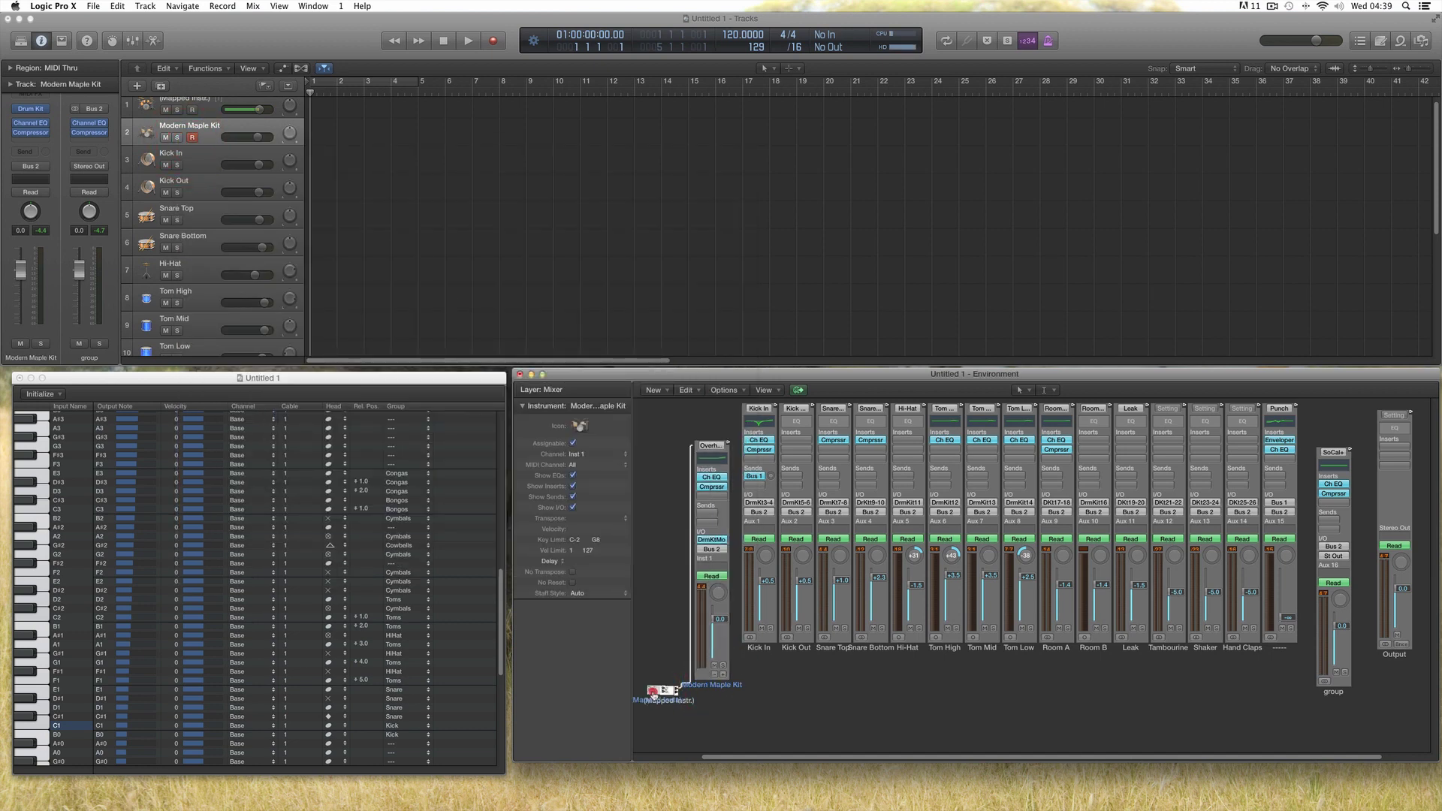
{"action": "left_click_drag", "start_coordinate": [655, 690], "coordinate": [655, 664]}
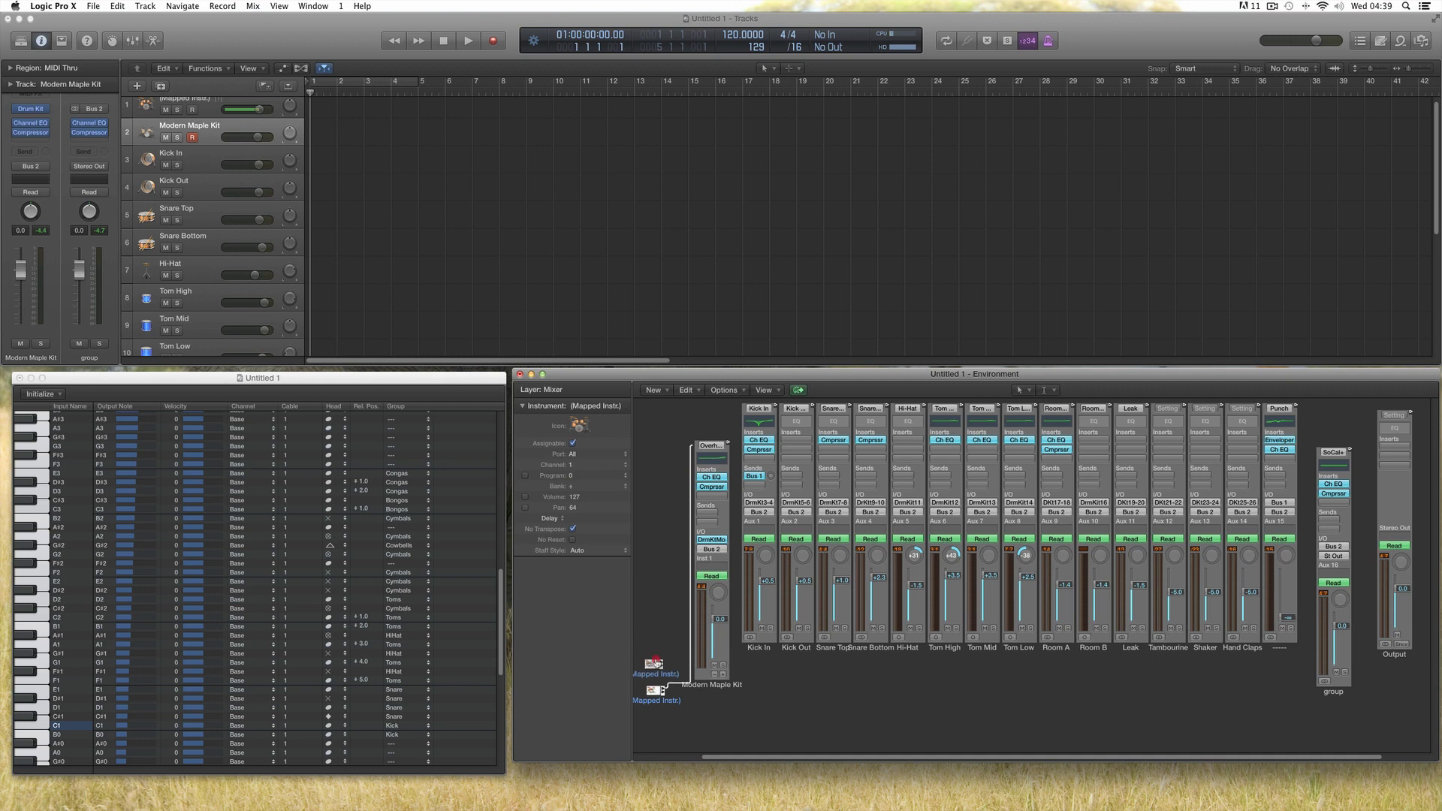
{"action": "left_click", "coordinate": [709, 687]}
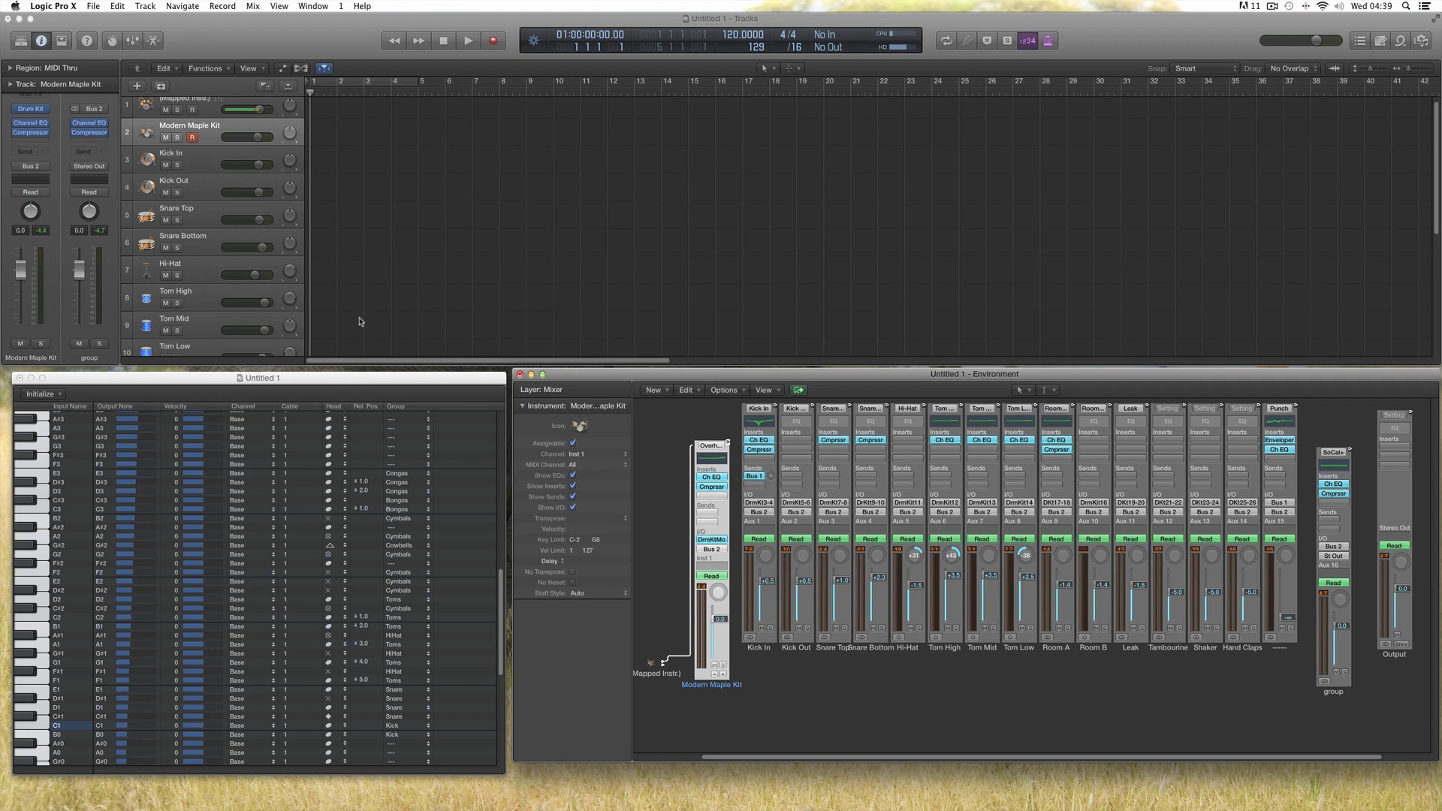
Step: Switch to Screenset 2, lower the Modern Maple Kit fader slightly, and open and close its Drum Kit Designer window
{"action": "key", "text": "2"}
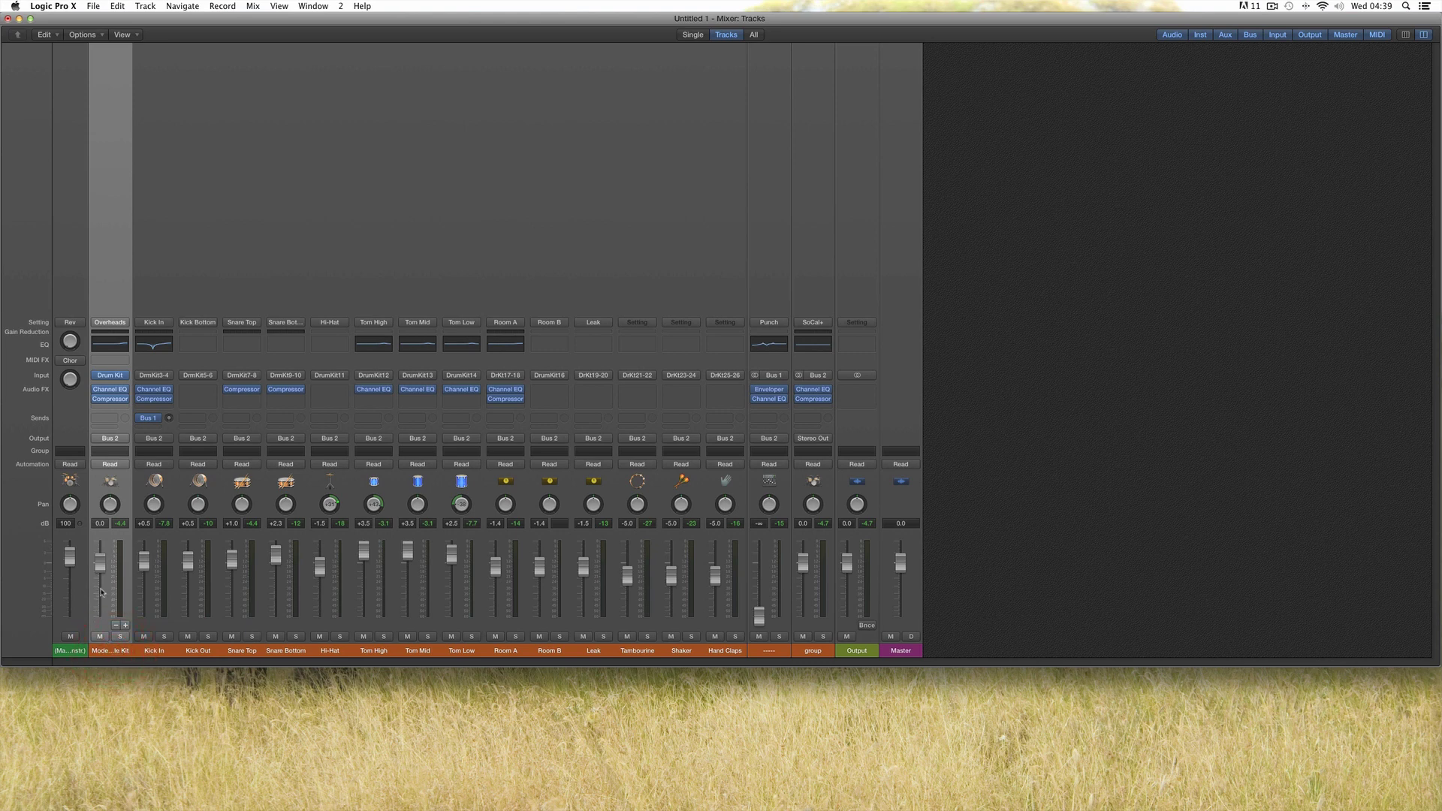
{"action": "left_click_drag", "start_coordinate": [99, 565], "coordinate": [100, 565]}
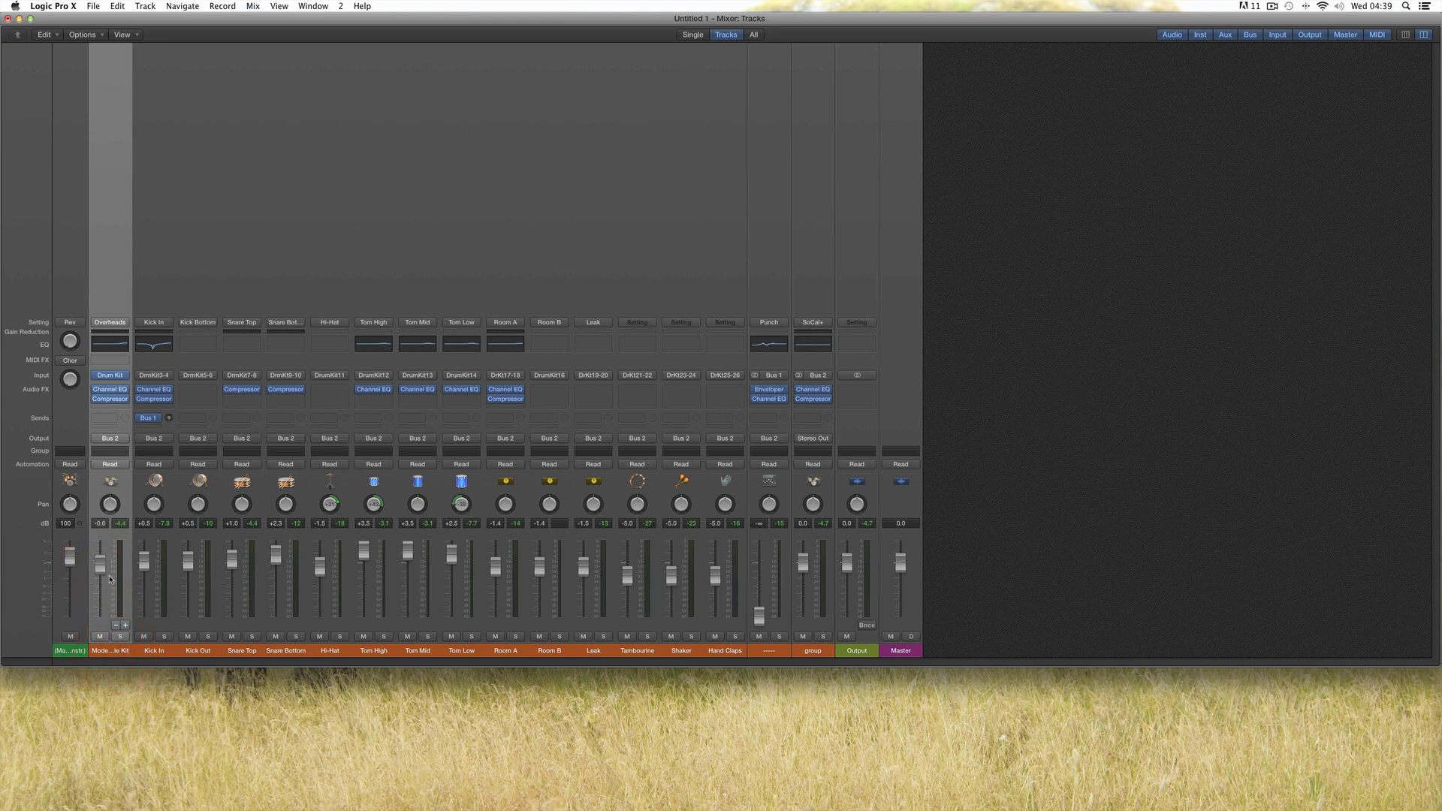
{"action": "left_click", "coordinate": [112, 377]}
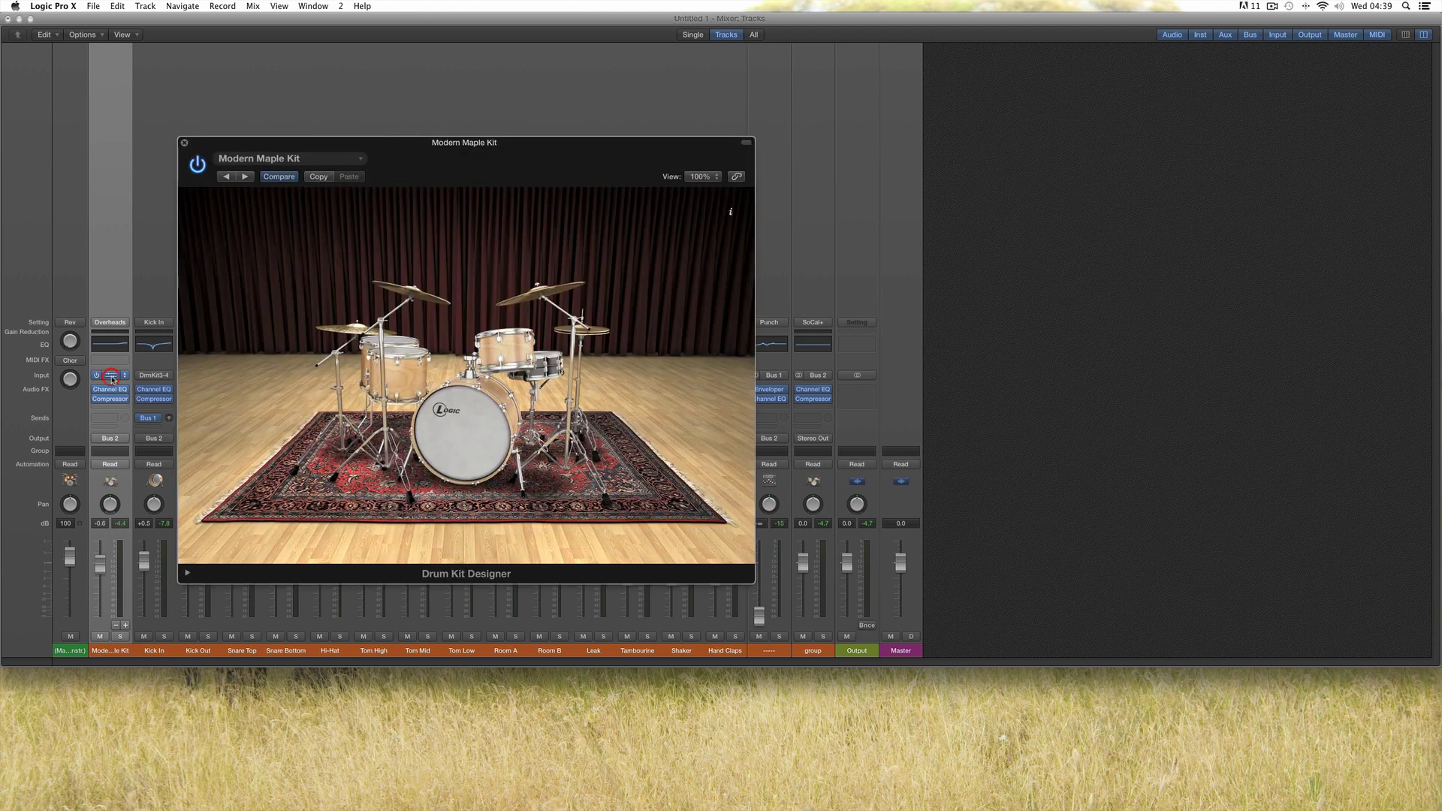
{"action": "left_click", "coordinate": [185, 144]}
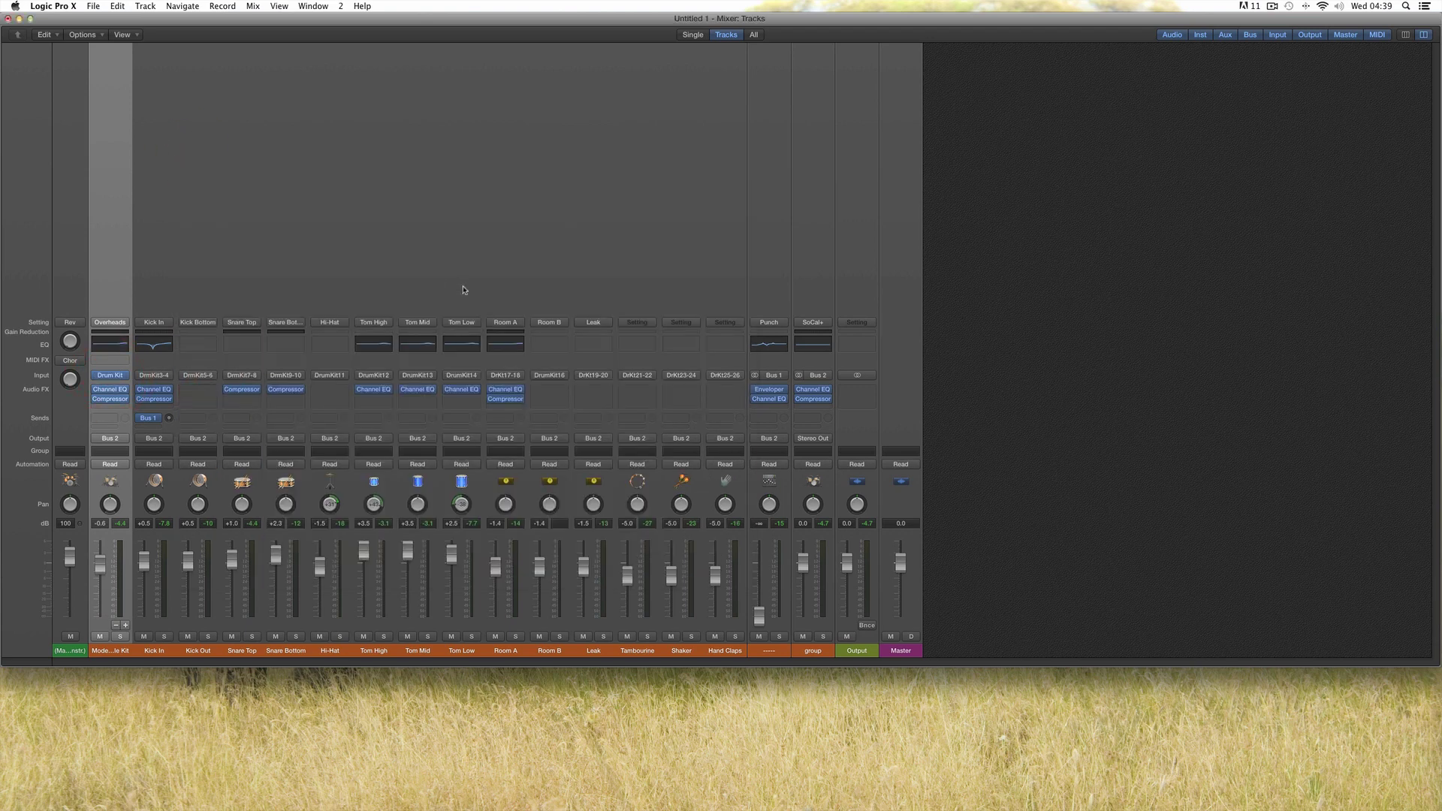
Step: Return to Screenset 1 and select the mapped instrument's track at the start of the track list
{"action": "key", "text": "1"}
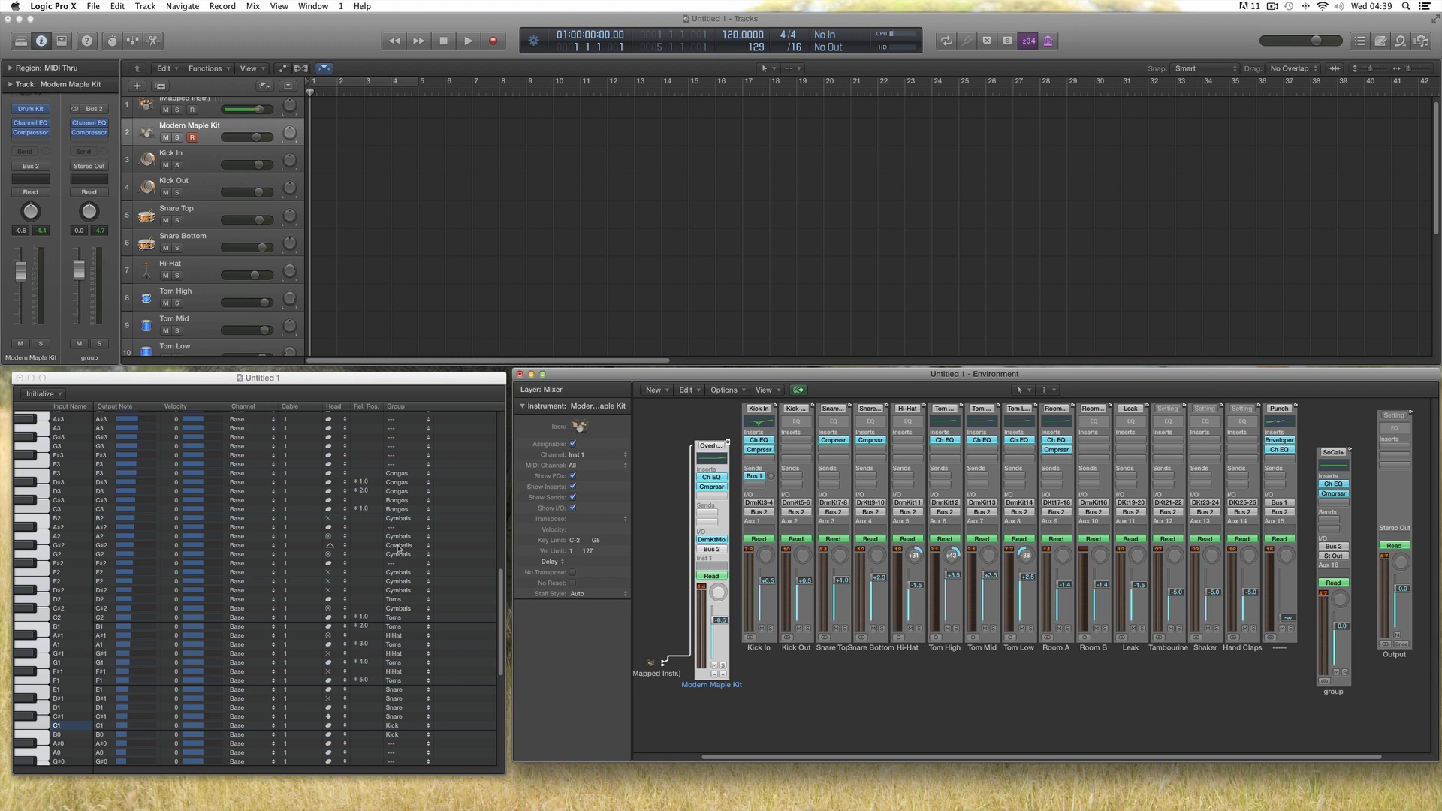
{"action": "left_click", "coordinate": [1435, 208]}
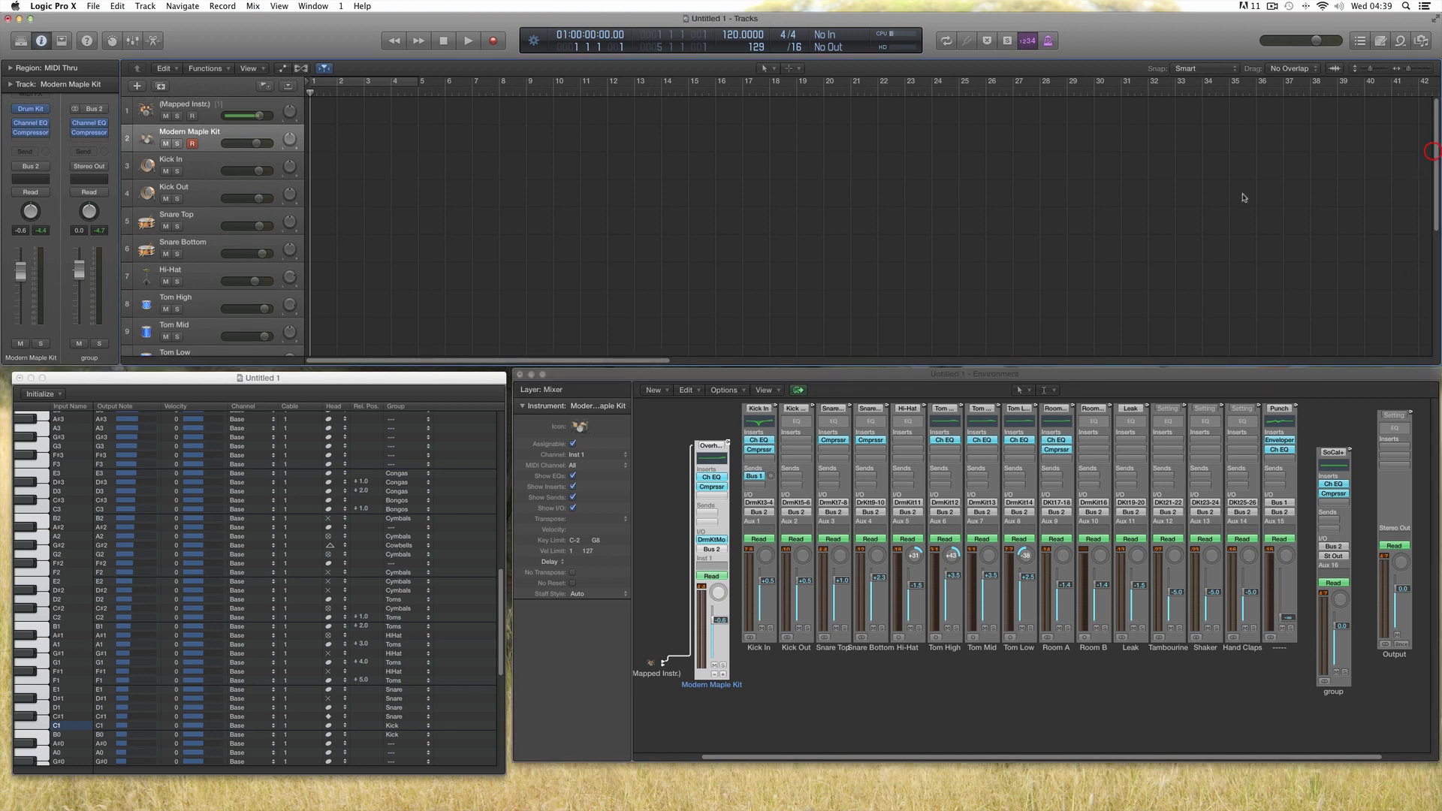
{"action": "left_click", "coordinate": [202, 110]}
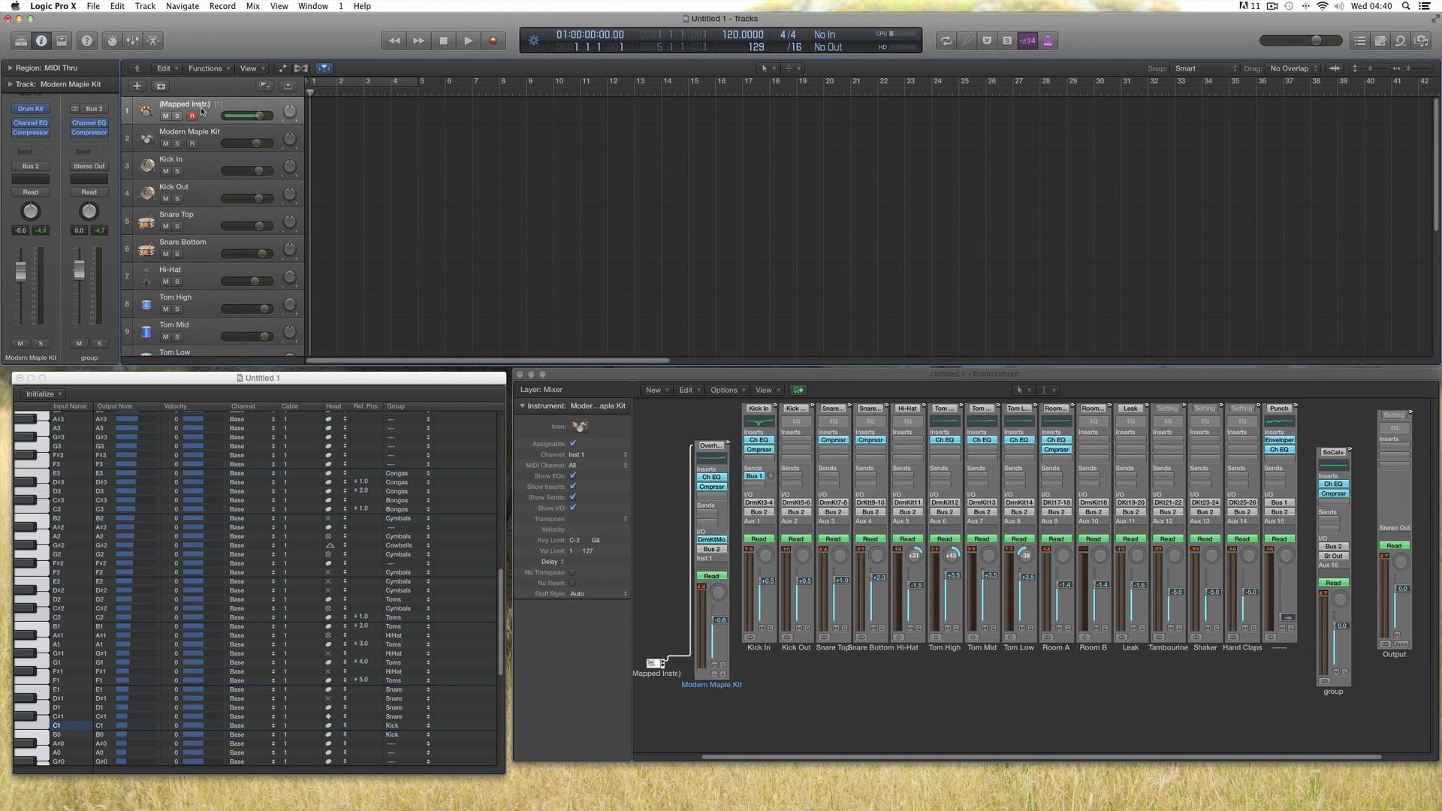